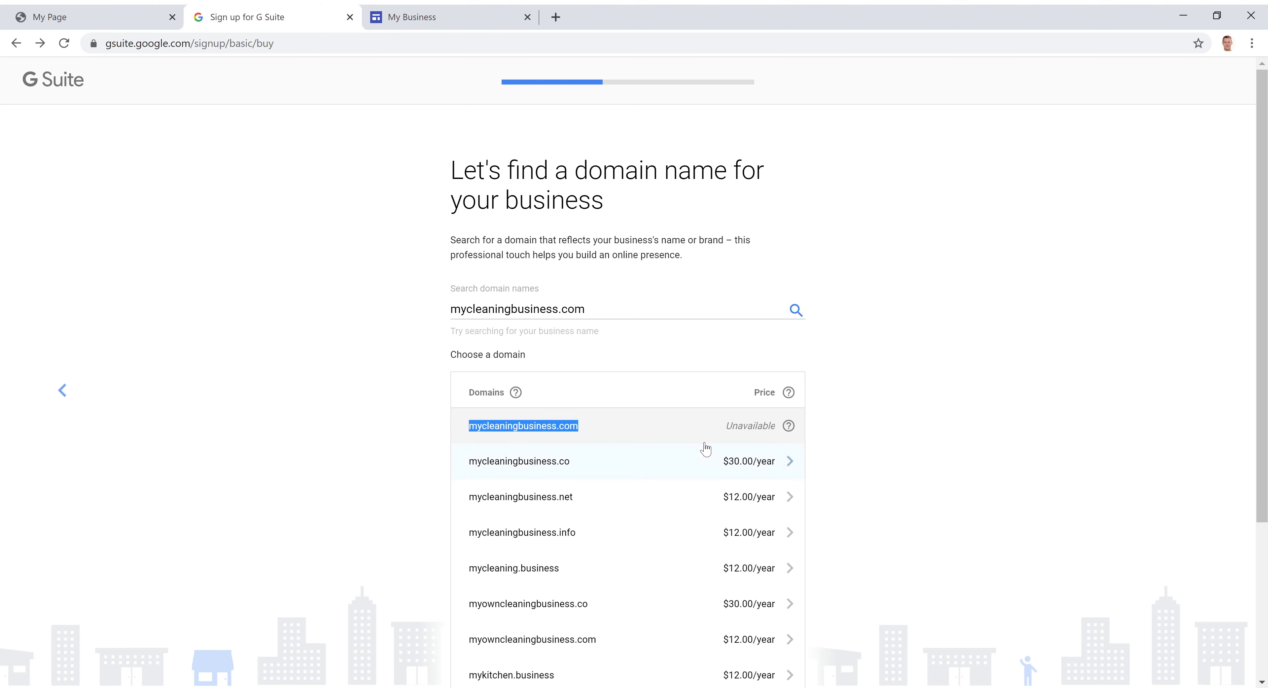
Select myowncleaningbusiness.com at $12.00/year from the Choose a domain list.
{"action": "left_click_drag", "start_coordinate": [724, 429], "coordinate": [741, 424]}
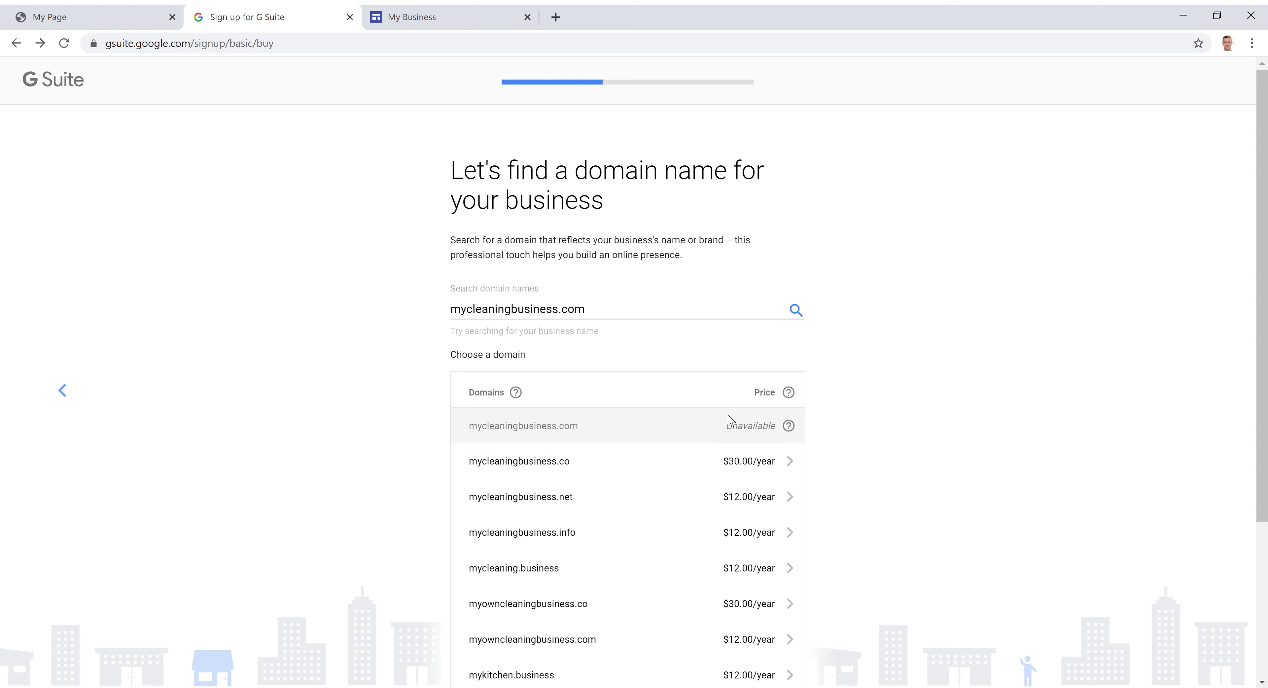
{"action": "middle_click", "coordinate": [864, 350]}
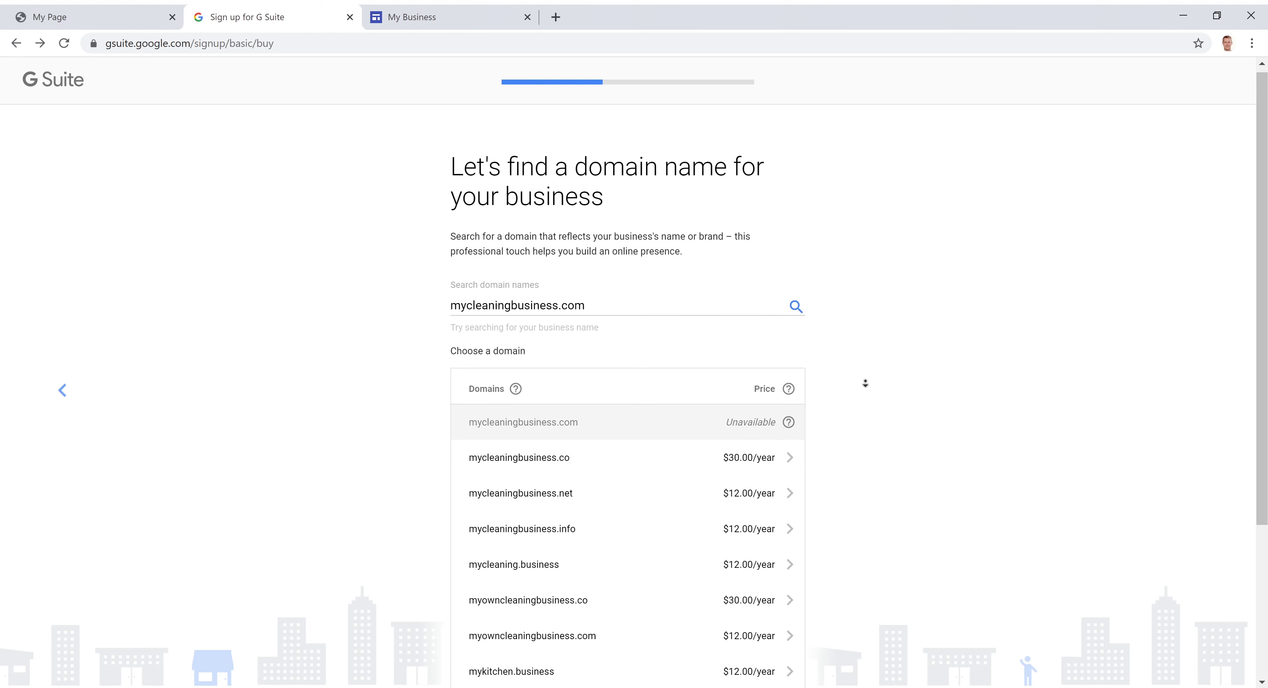
{"action": "left_click", "coordinate": [853, 396]}
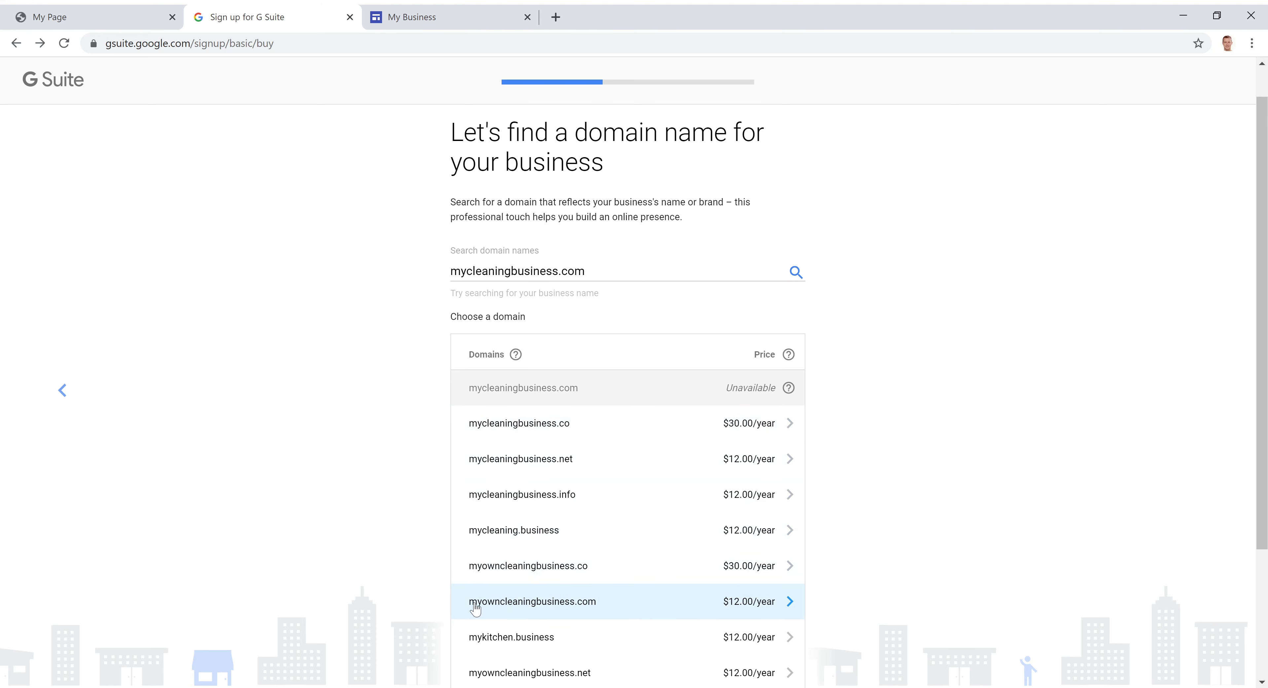
{"action": "left_click", "coordinate": [553, 609]}
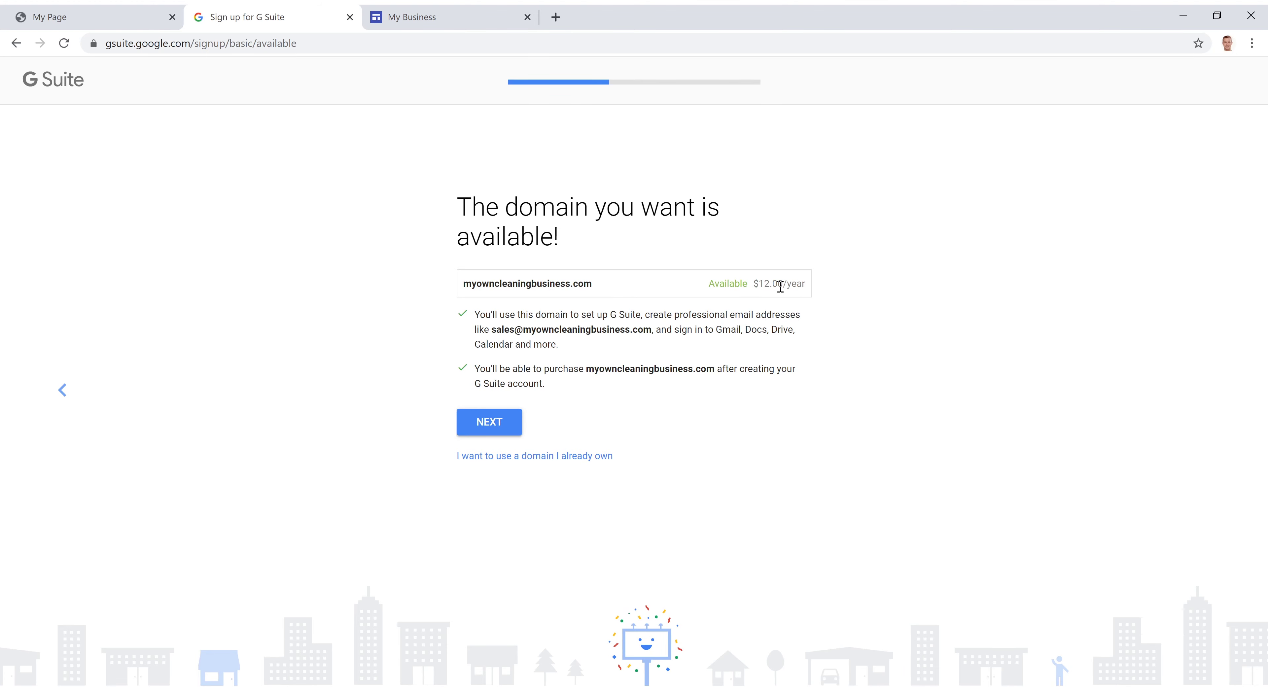
Review myowncleaningbusiness.com's availability, $12.00/year price and included apps, then continue with that domain.
{"action": "left_click_drag", "start_coordinate": [755, 283], "coordinate": [809, 288]}
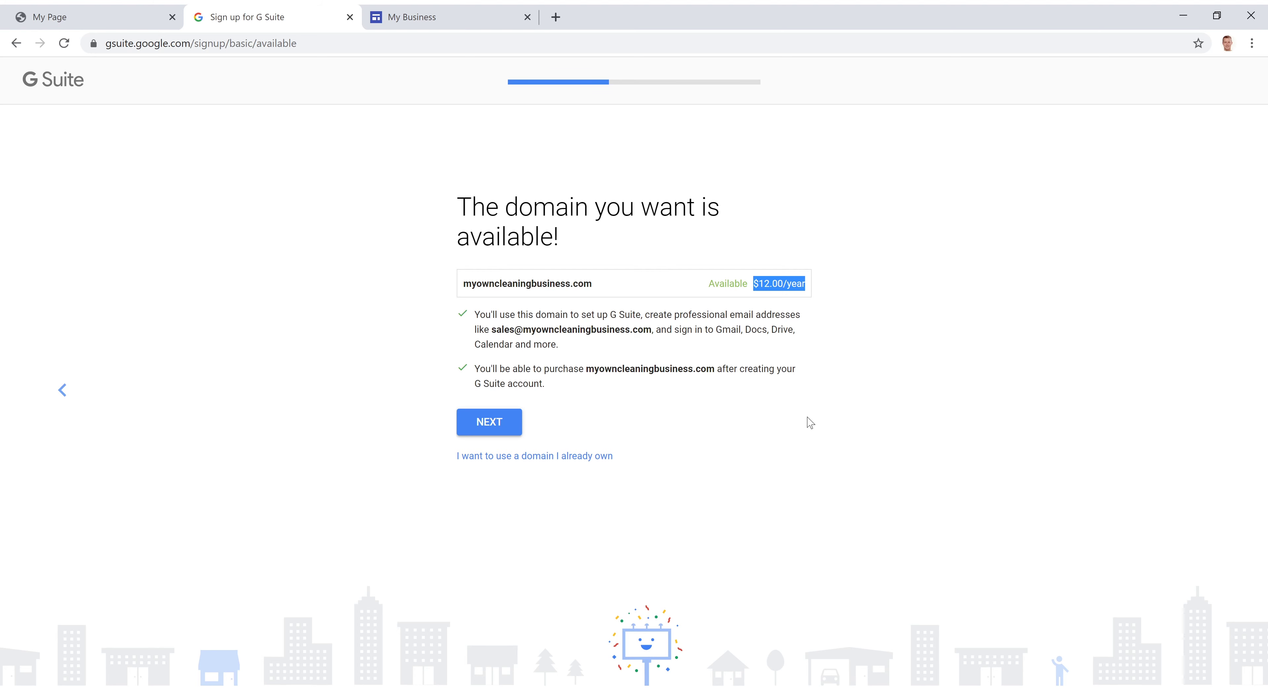
{"action": "left_click", "coordinate": [750, 288]}
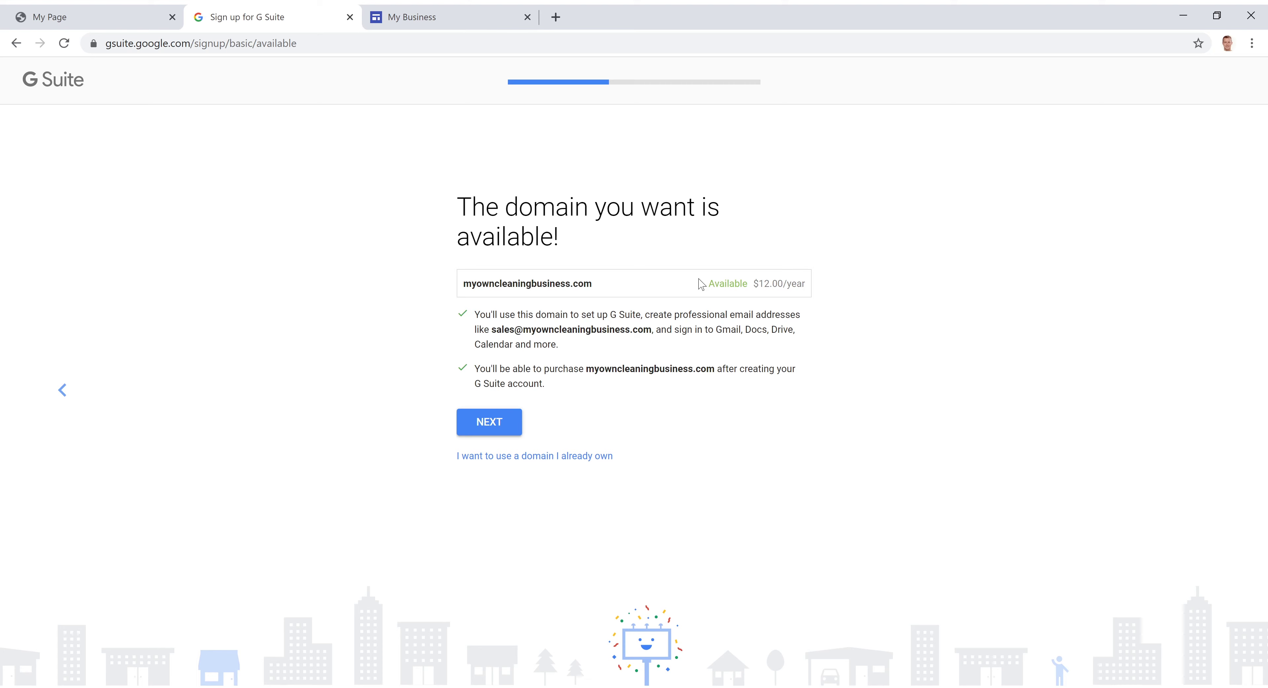
{"action": "left_click_drag", "start_coordinate": [706, 284], "coordinate": [809, 289]}
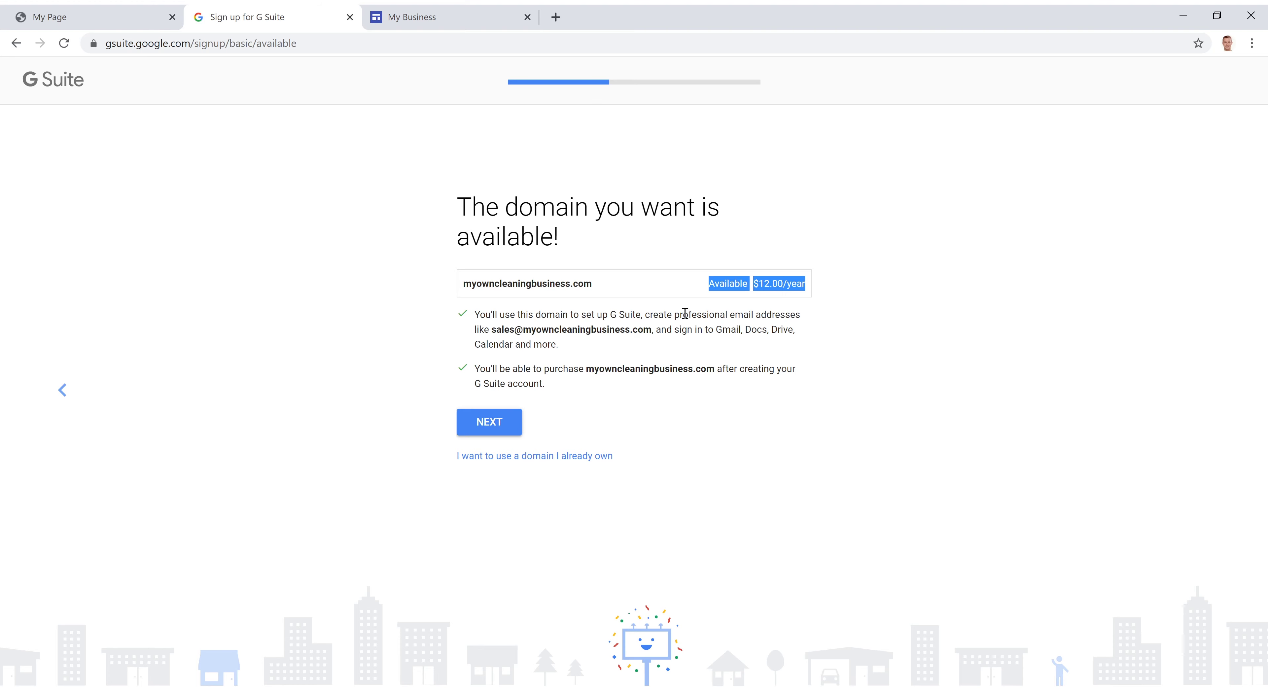
{"action": "left_click_drag", "start_coordinate": [465, 285], "coordinate": [595, 285]}
{"action": "left_click", "coordinate": [755, 280]}
{"action": "left_click_drag", "start_coordinate": [755, 280], "coordinate": [807, 284]}
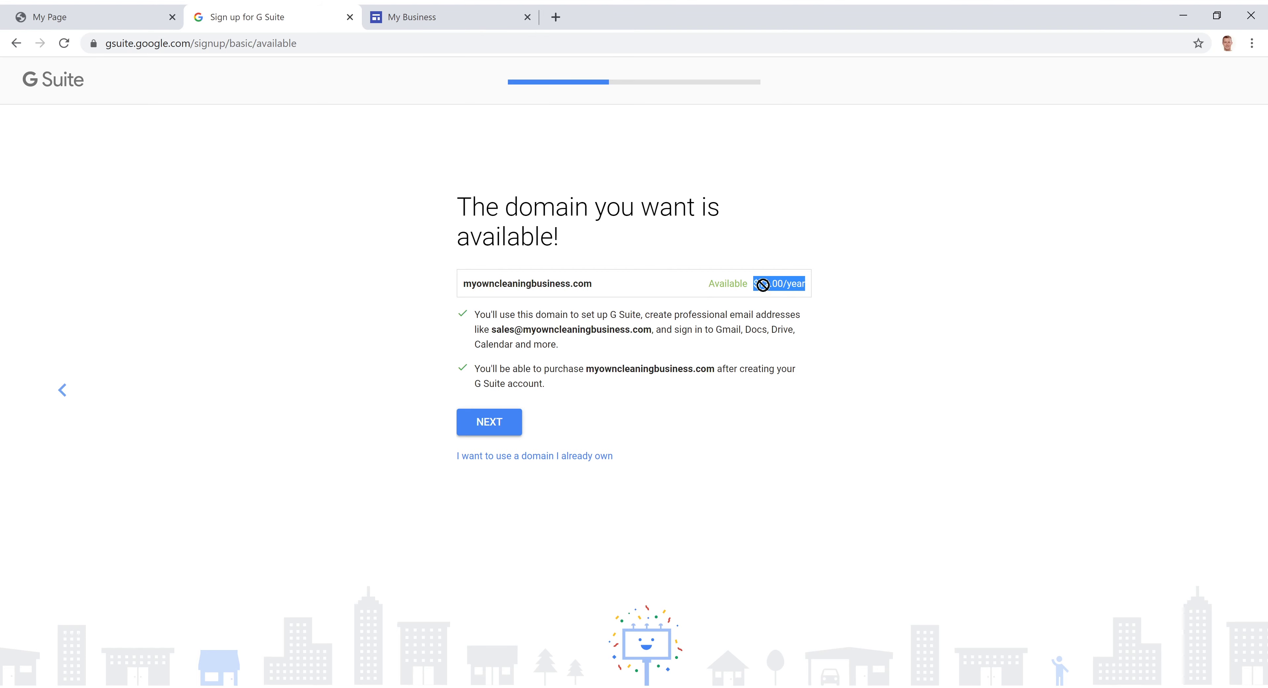
{"action": "left_click", "coordinate": [800, 285]}
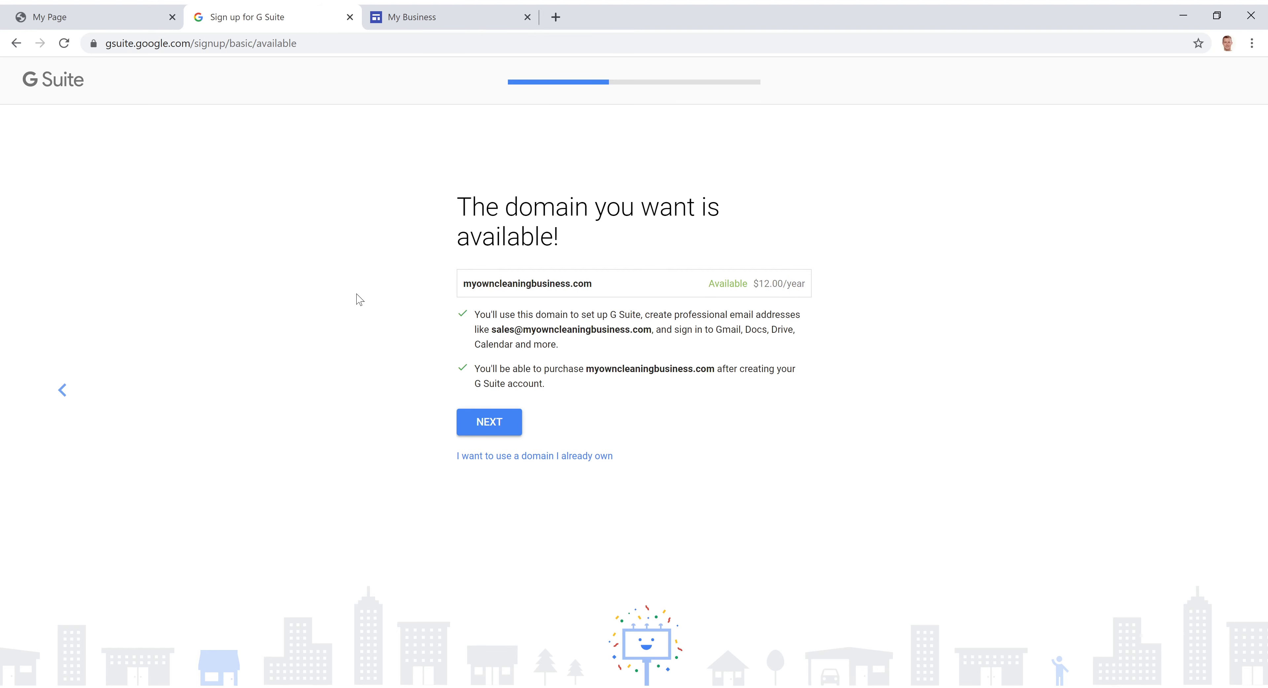
{"action": "left_click_drag", "start_coordinate": [679, 329], "coordinate": [798, 326]}
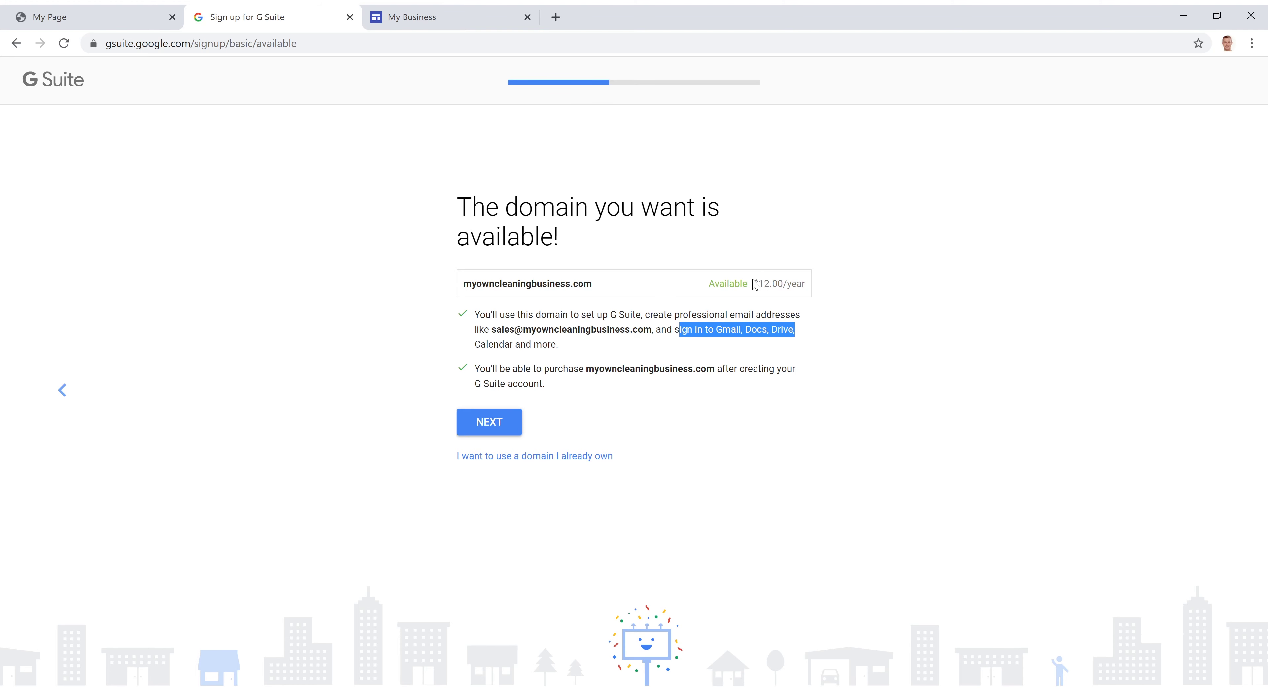
{"action": "left_click_drag", "start_coordinate": [755, 287], "coordinate": [811, 286]}
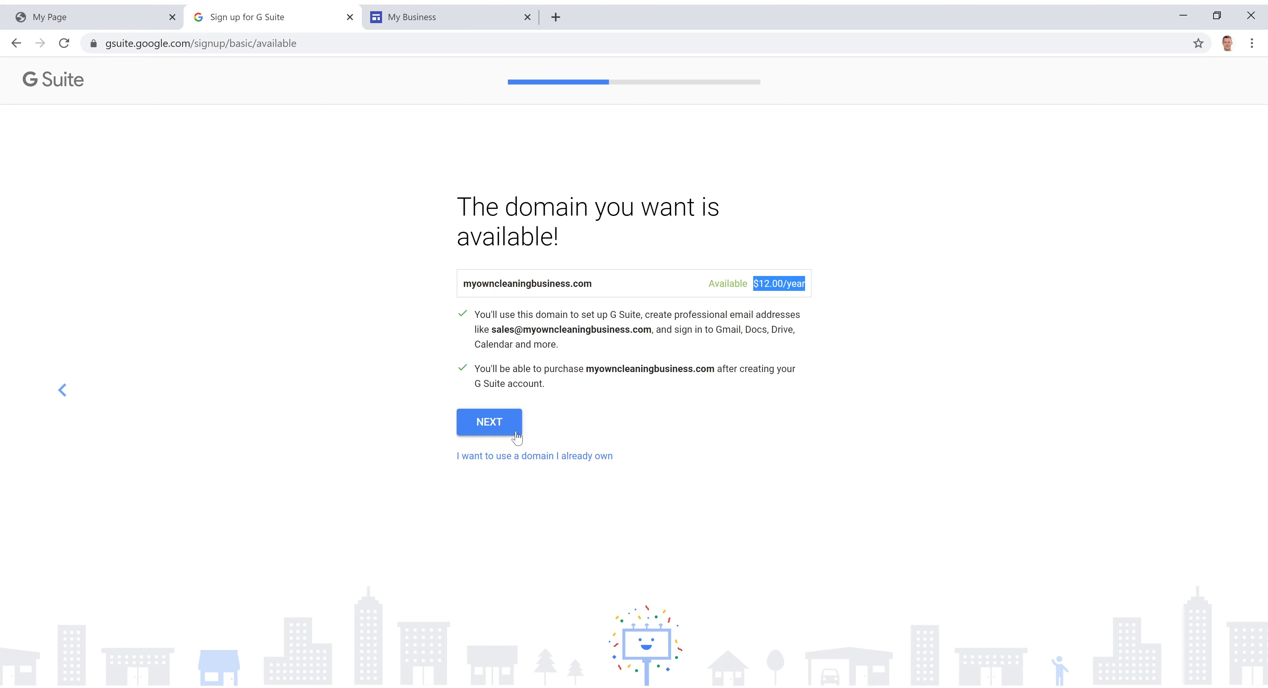
{"action": "left_click", "coordinate": [487, 424]}
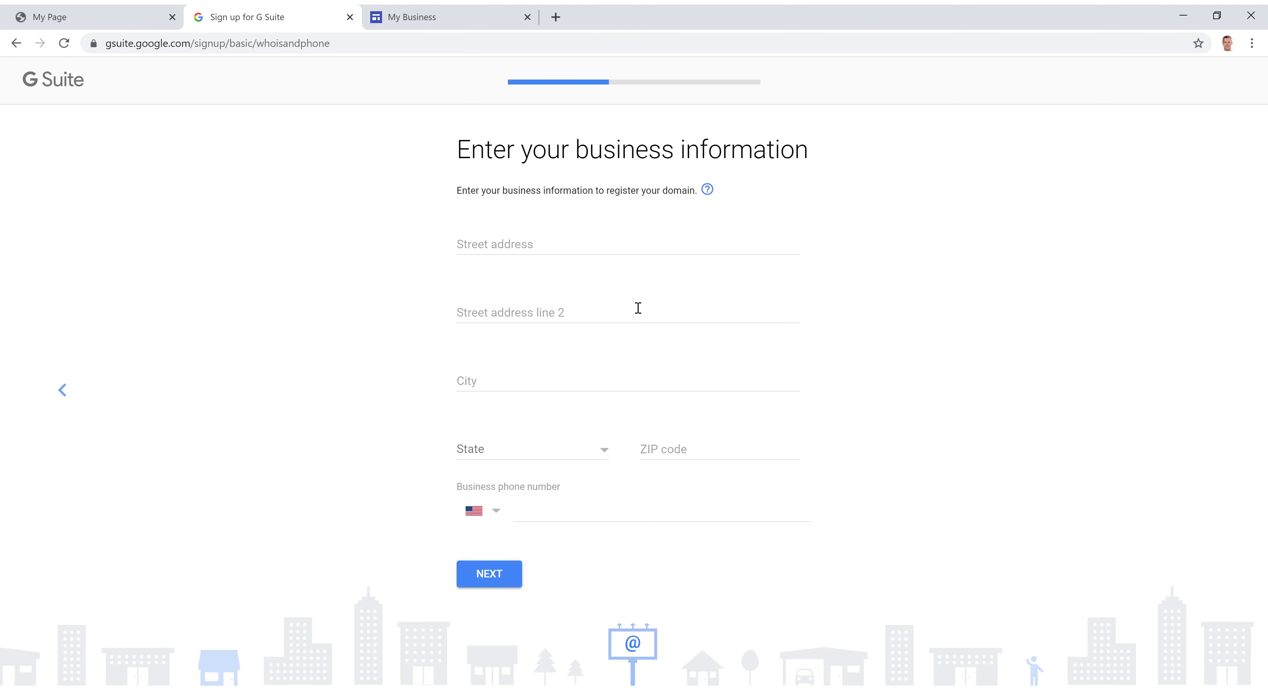
Begin filling in the business information form, starting with the Street address field.
{"action": "left_click_drag", "start_coordinate": [475, 147], "coordinate": [766, 148]}
{"action": "left_click", "coordinate": [706, 235]}
{"action": "left_click", "coordinate": [510, 247]}
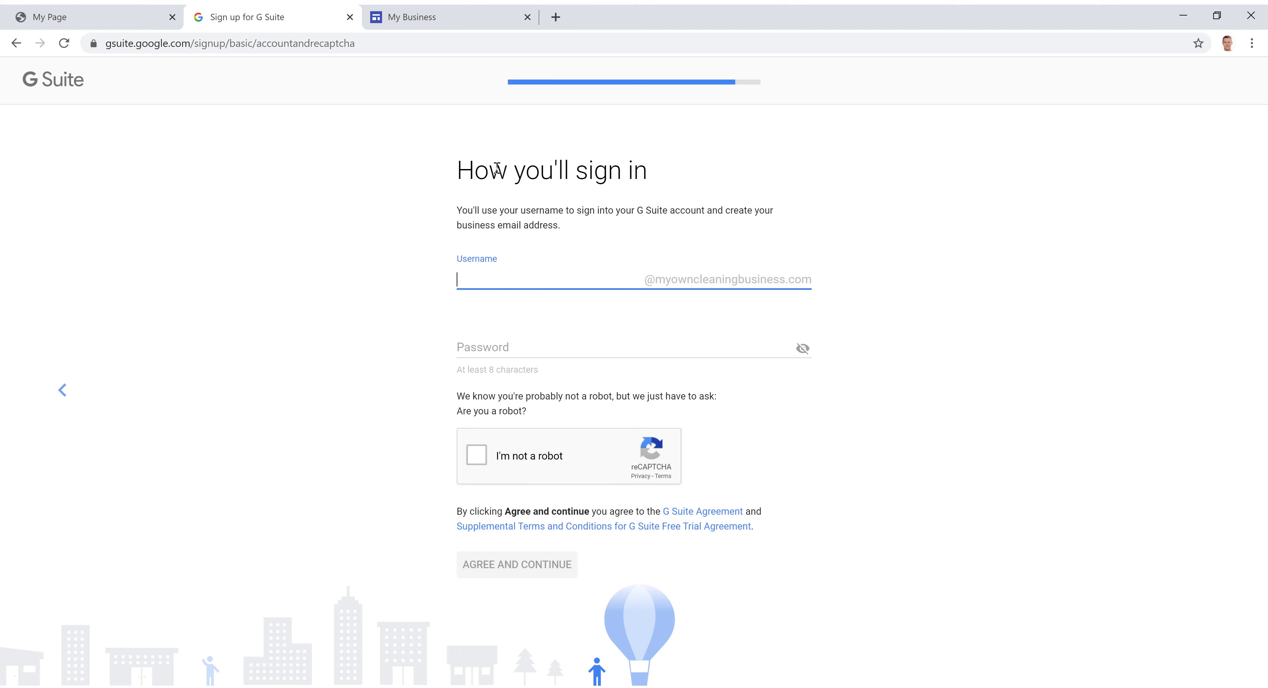
{"action": "left_click_drag", "start_coordinate": [464, 170], "coordinate": [689, 166]}
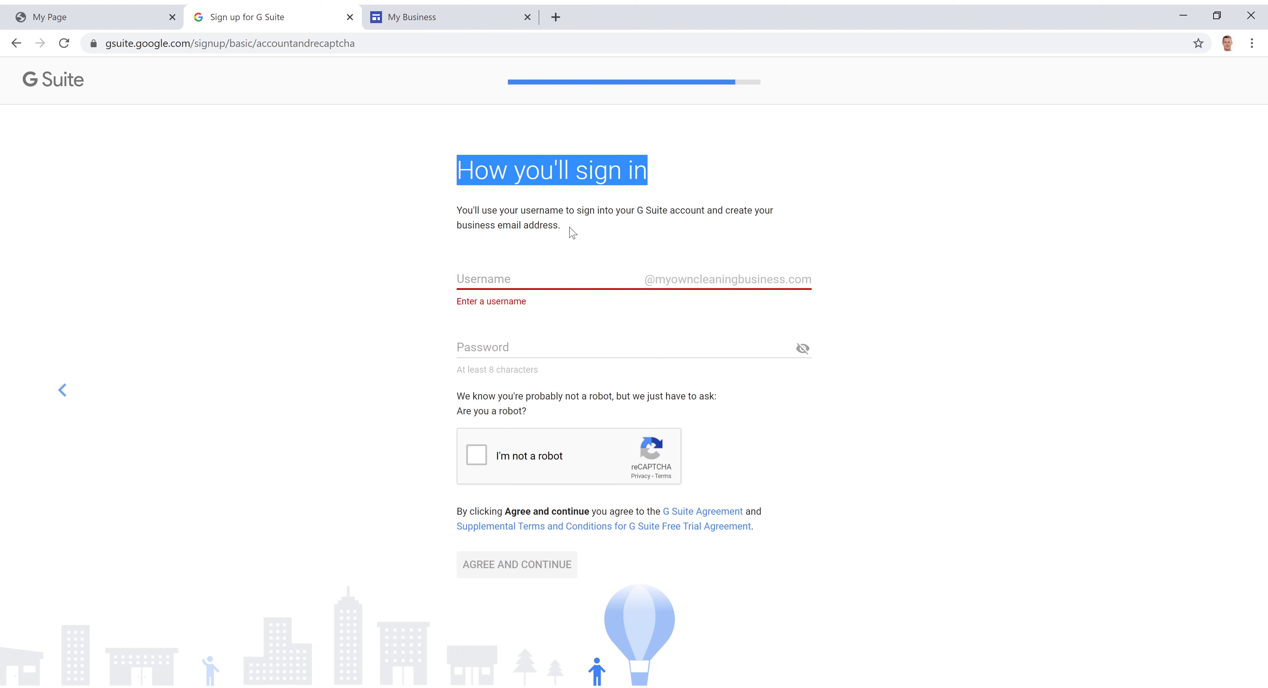
{"action": "left_click", "coordinate": [489, 272]}
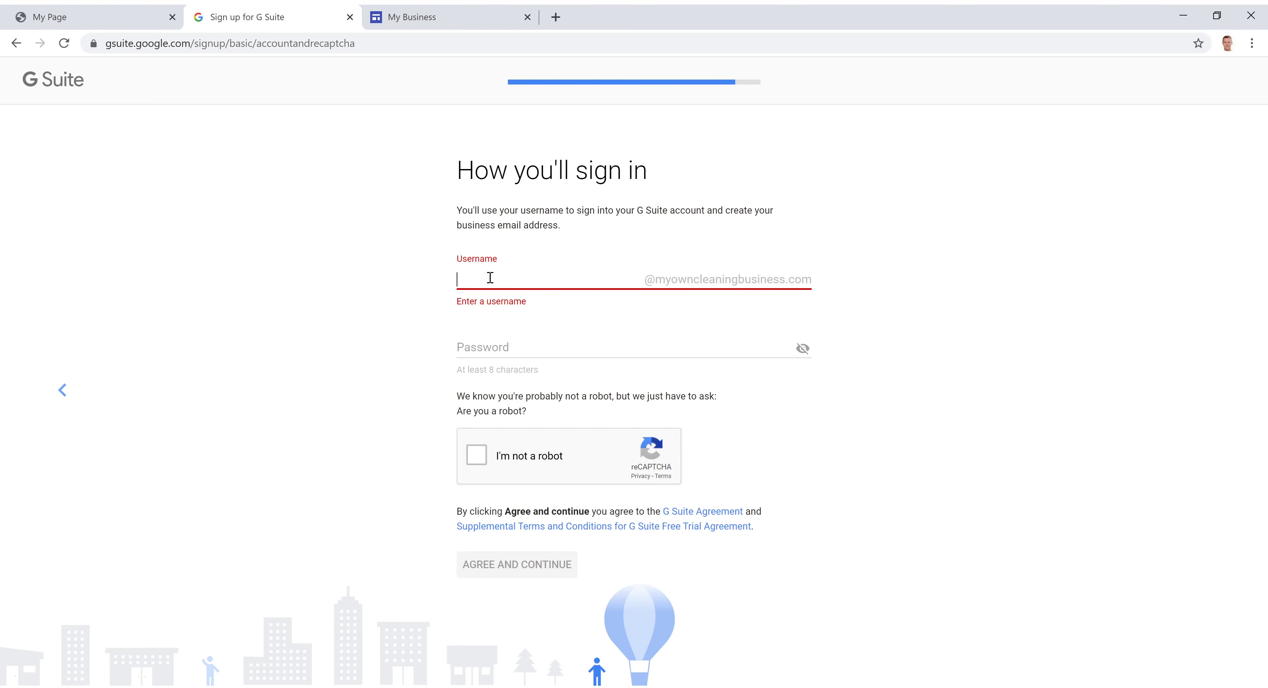
{"action": "left_click", "coordinate": [647, 282]}
{"action": "left_click", "coordinate": [570, 276]}
{"action": "type", "text": "daniel"}
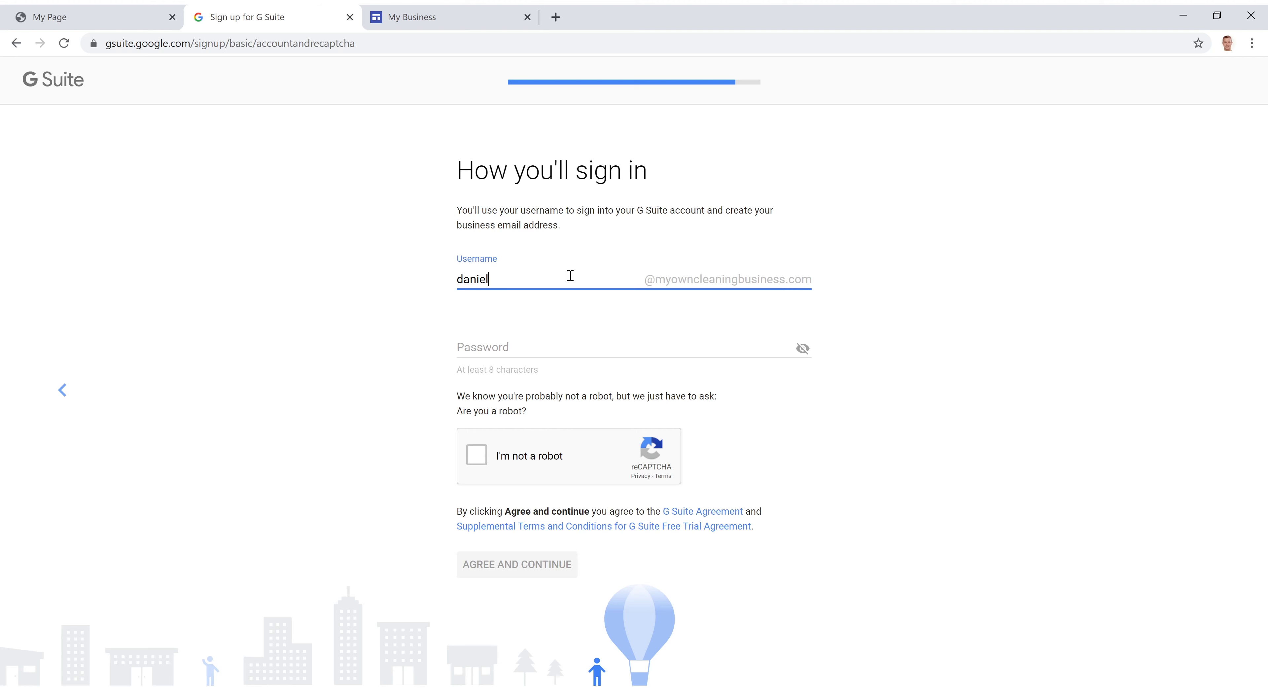
{"action": "left_click", "coordinate": [431, 358]}
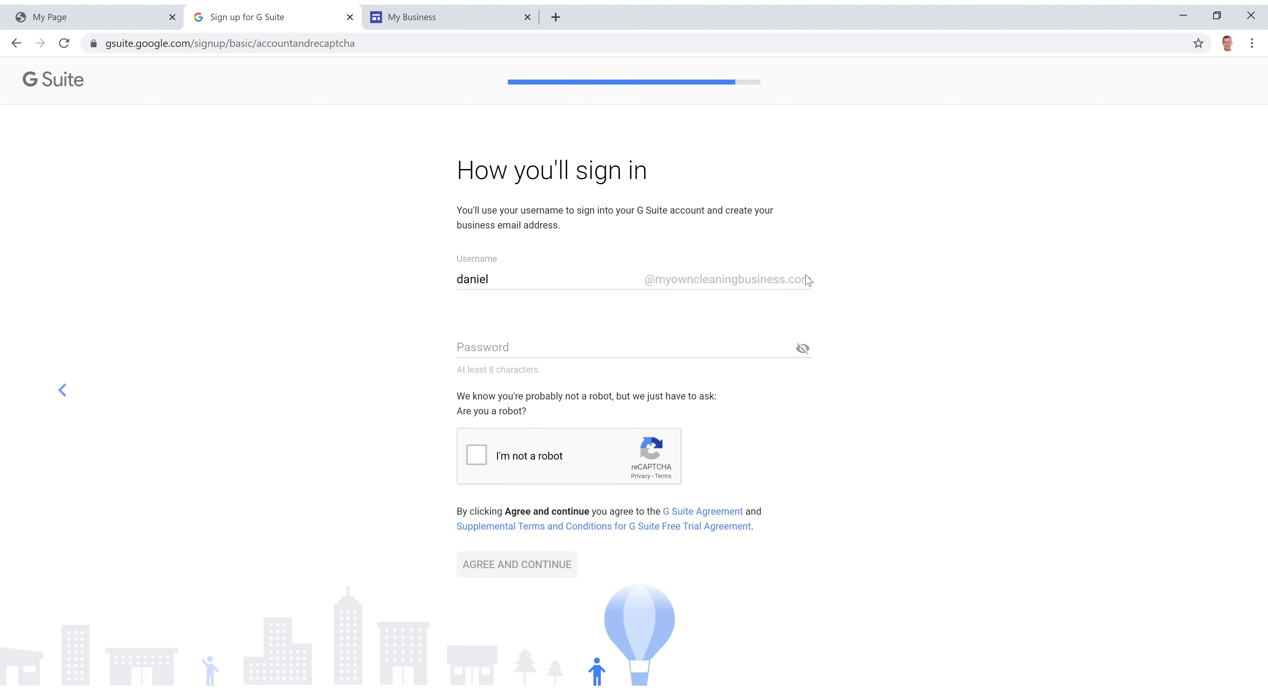
Enter the account password and tick the I'm not a robot reCAPTCHA box.
{"action": "left_click", "coordinate": [499, 345]}
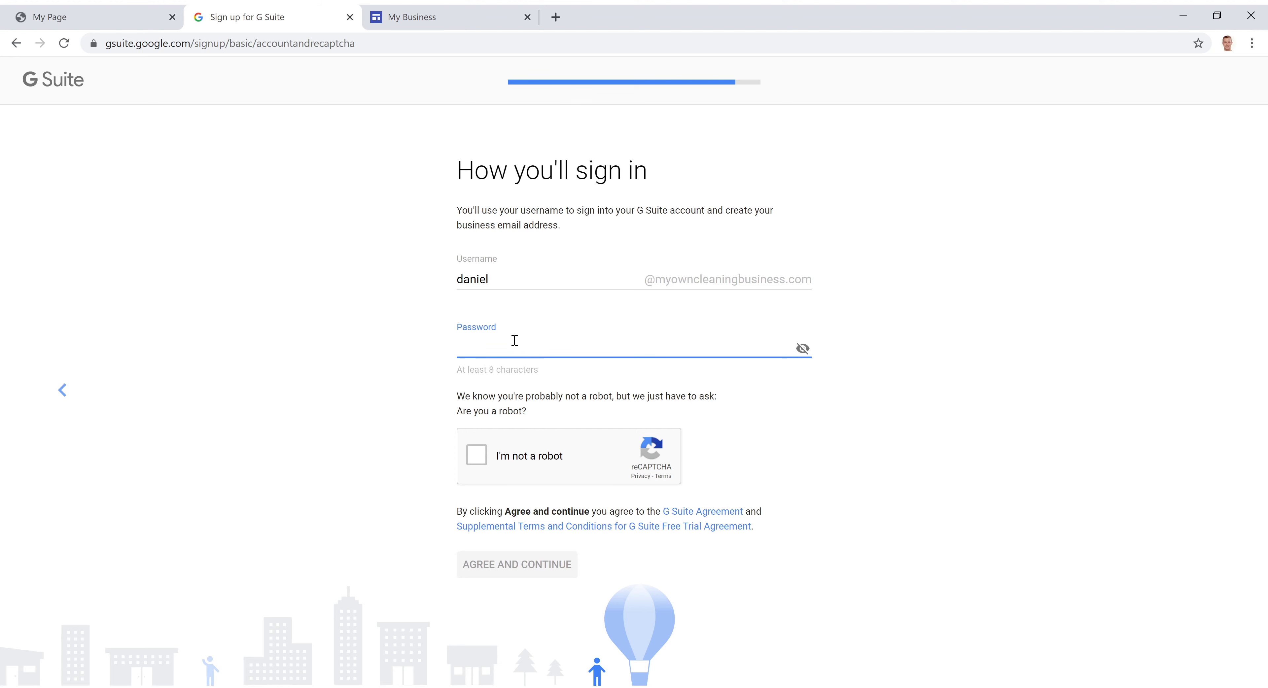
{"action": "type", "text": "••••••"}
{"action": "left_click", "coordinate": [480, 455]}
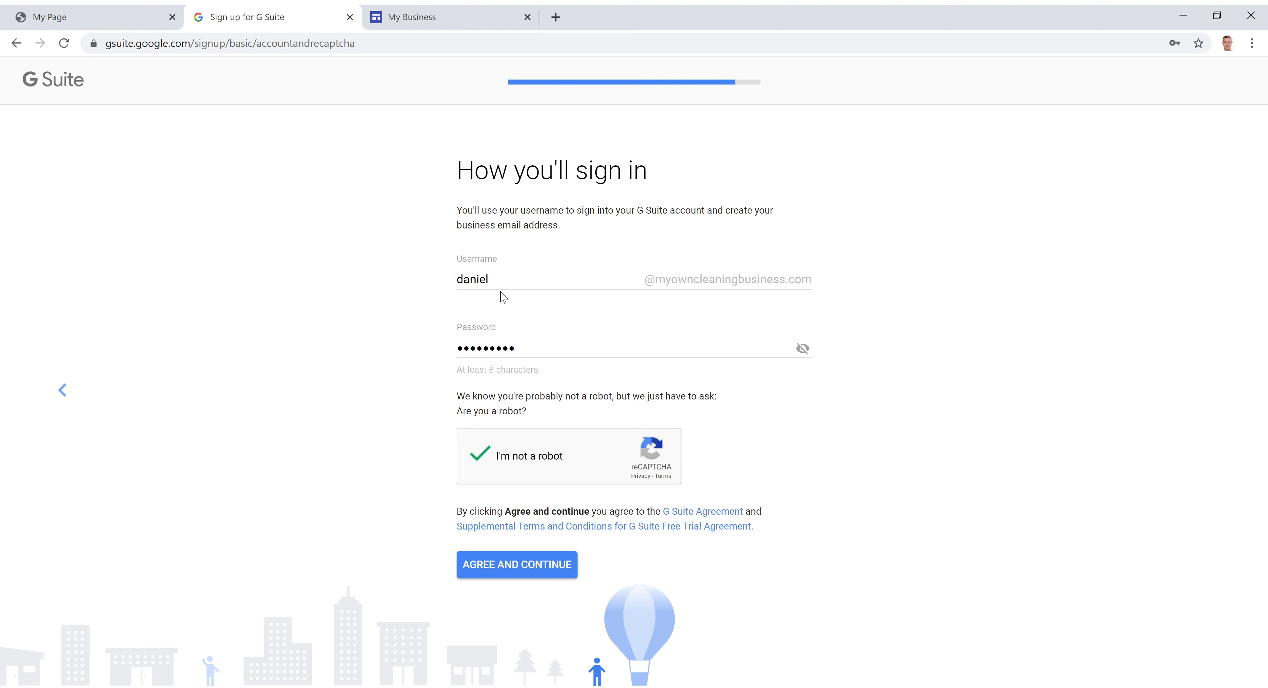
Check the entered username, then submit with Agree and Continue.
{"action": "double_click", "coordinate": [461, 284]}
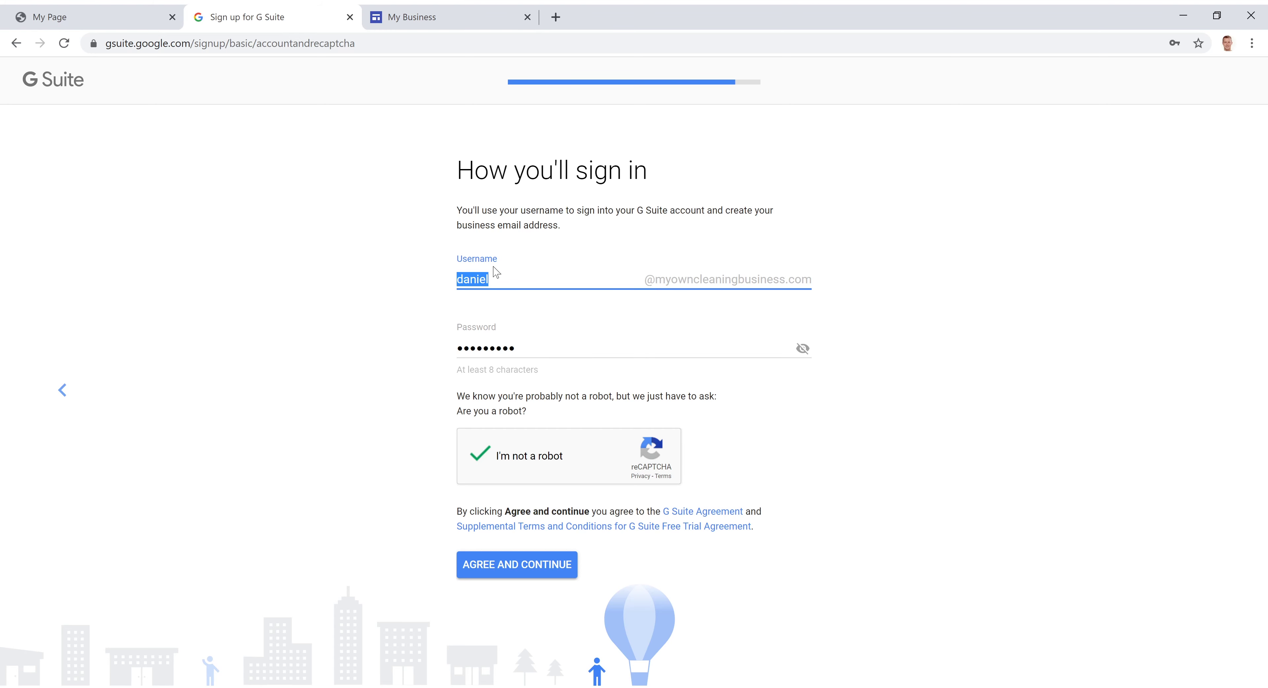
{"action": "left_click", "coordinate": [469, 280]}
{"action": "left_click_drag", "start_coordinate": [459, 279], "coordinate": [489, 278]}
{"action": "key", "text": "Right"}
{"action": "left_click", "coordinate": [516, 565]}
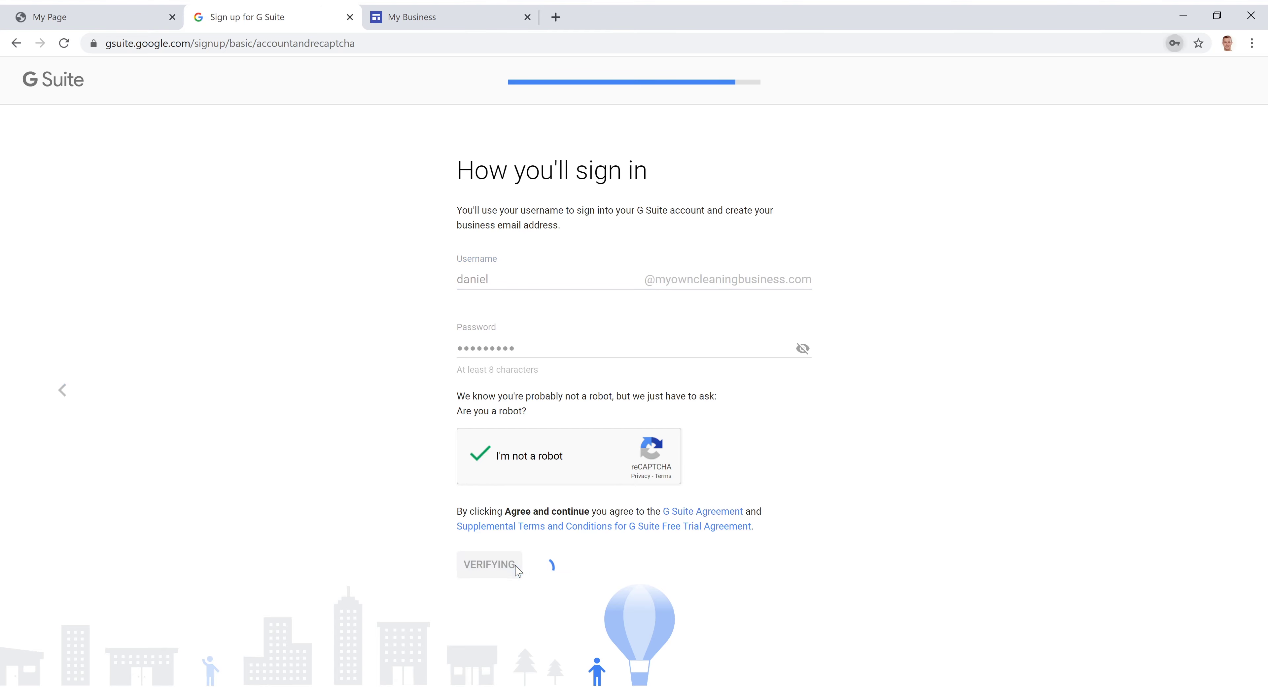
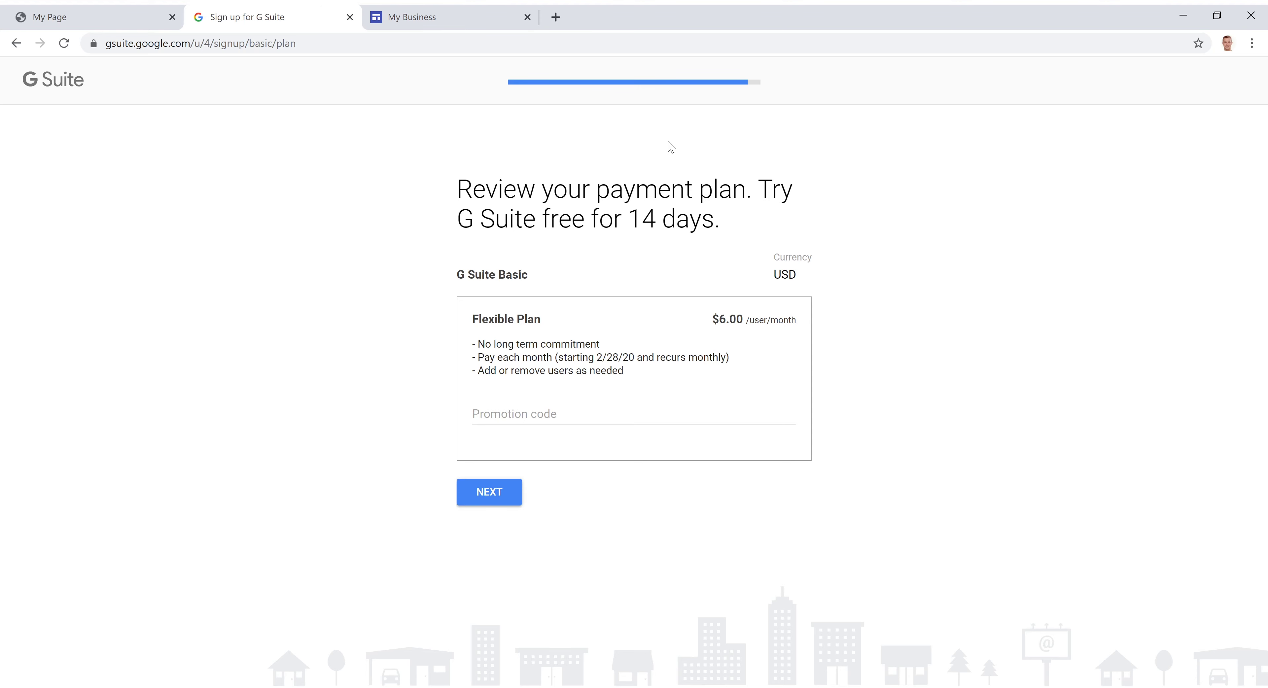
Review the Flexible Plan's $6.00 per user monthly price, no-commitment and add/remove users terms.
{"action": "left_click_drag", "start_coordinate": [714, 318], "coordinate": [791, 321]}
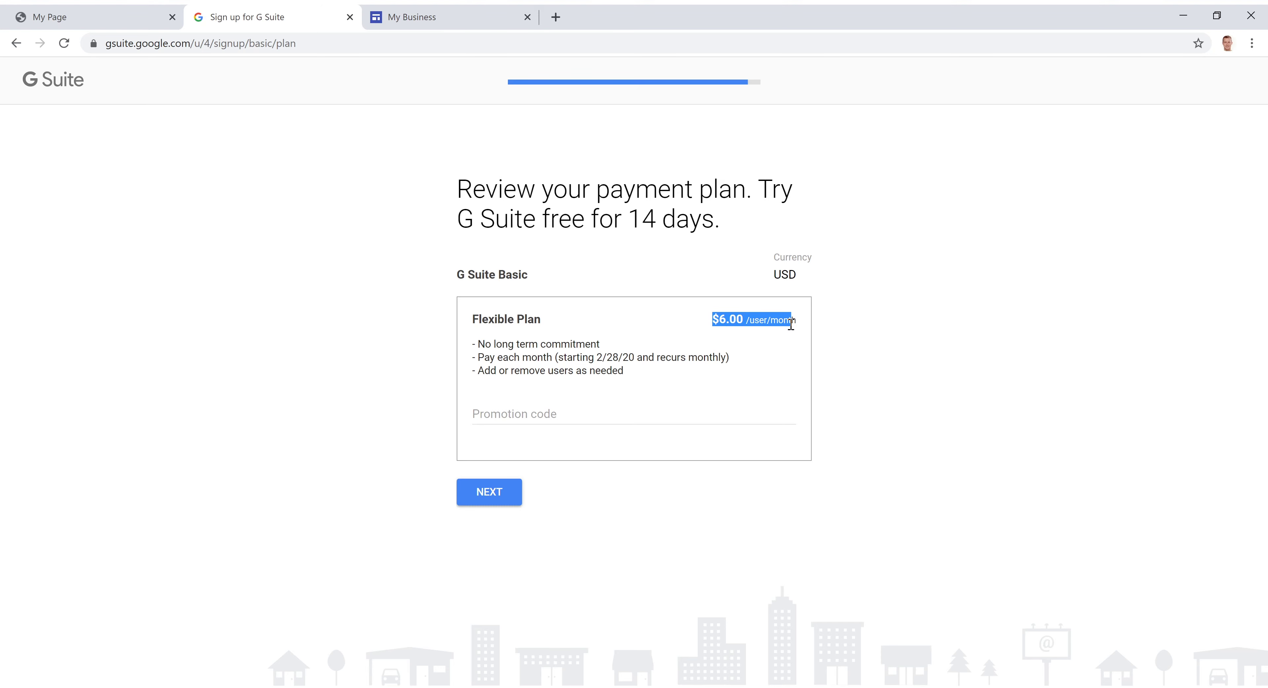
{"action": "left_click", "coordinate": [703, 328]}
{"action": "left_click_drag", "start_coordinate": [485, 344], "coordinate": [610, 341]}
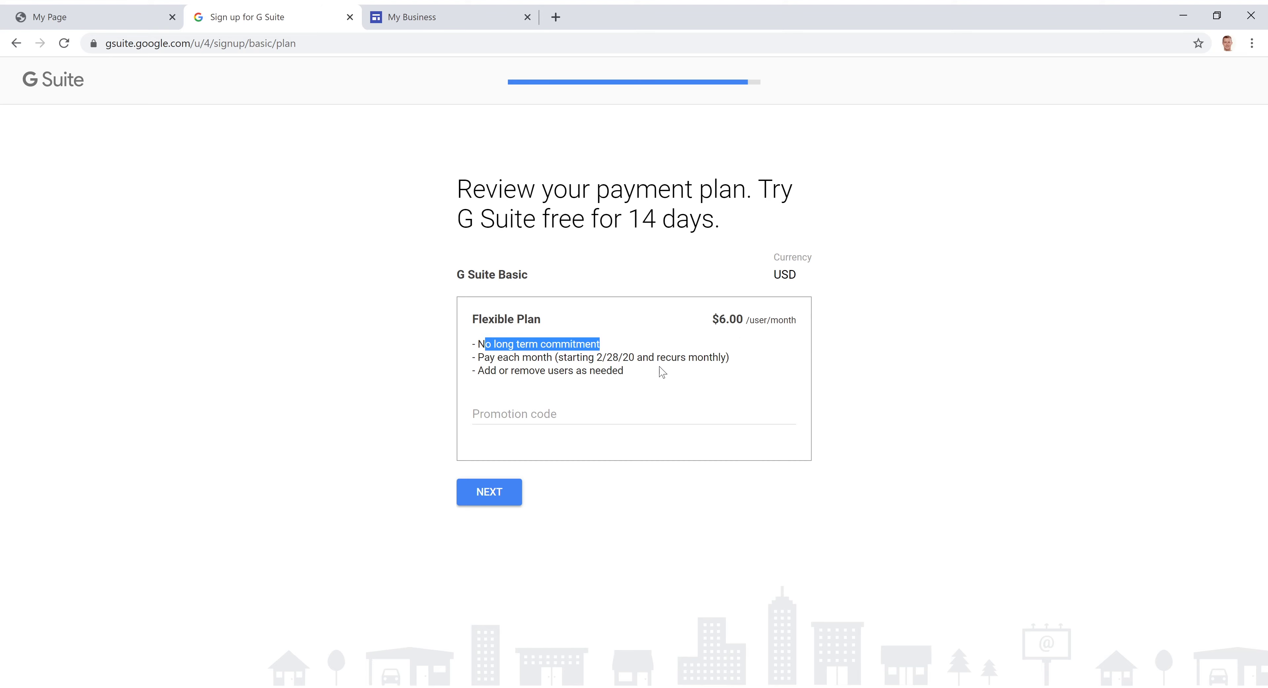
{"action": "left_click", "coordinate": [592, 356]}
{"action": "left_click_drag", "start_coordinate": [486, 374], "coordinate": [549, 372]}
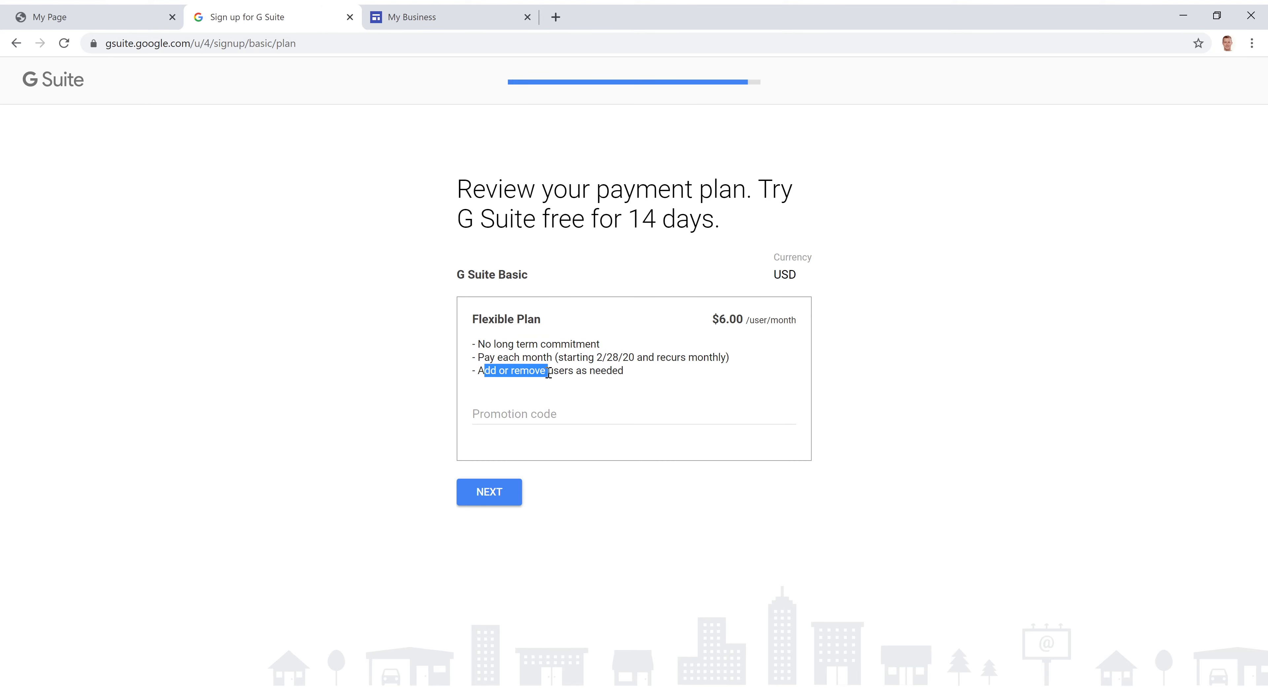
{"action": "left_click", "coordinate": [574, 340]}
Leave the promotion code empty and continue to the checkout page.
{"action": "left_click", "coordinate": [517, 416]}
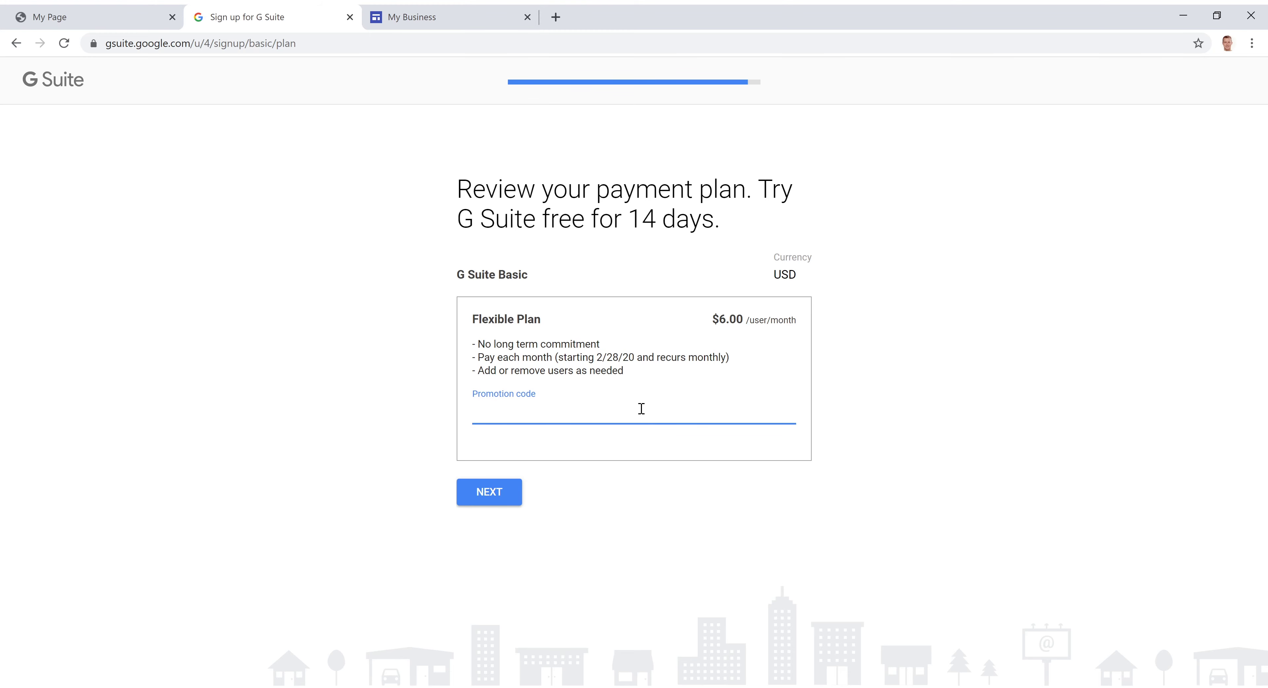
{"action": "left_click", "coordinate": [425, 433]}
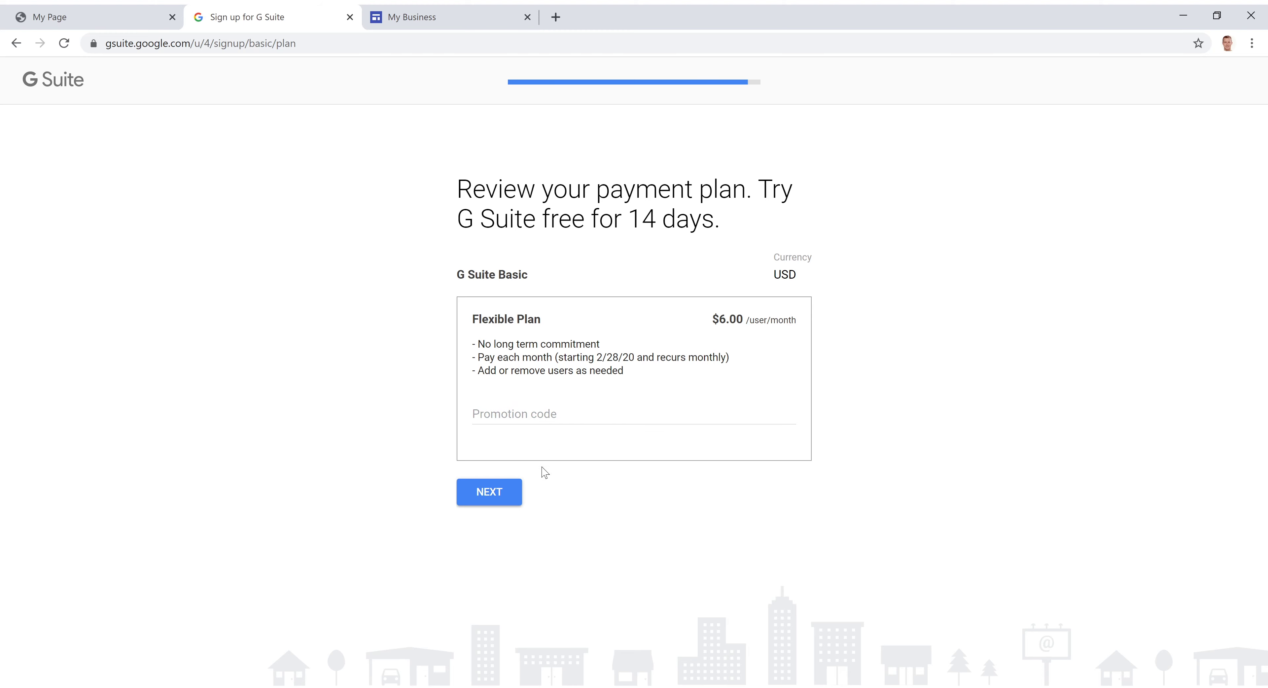
{"action": "left_click_drag", "start_coordinate": [743, 320], "coordinate": [714, 362]}
{"action": "left_click", "coordinate": [722, 348]}
{"action": "left_click_drag", "start_coordinate": [737, 320], "coordinate": [729, 321]}
{"action": "left_click_drag", "start_coordinate": [718, 223], "coordinate": [517, 219]}
{"action": "left_click", "coordinate": [577, 329]}
{"action": "left_click", "coordinate": [487, 493]}
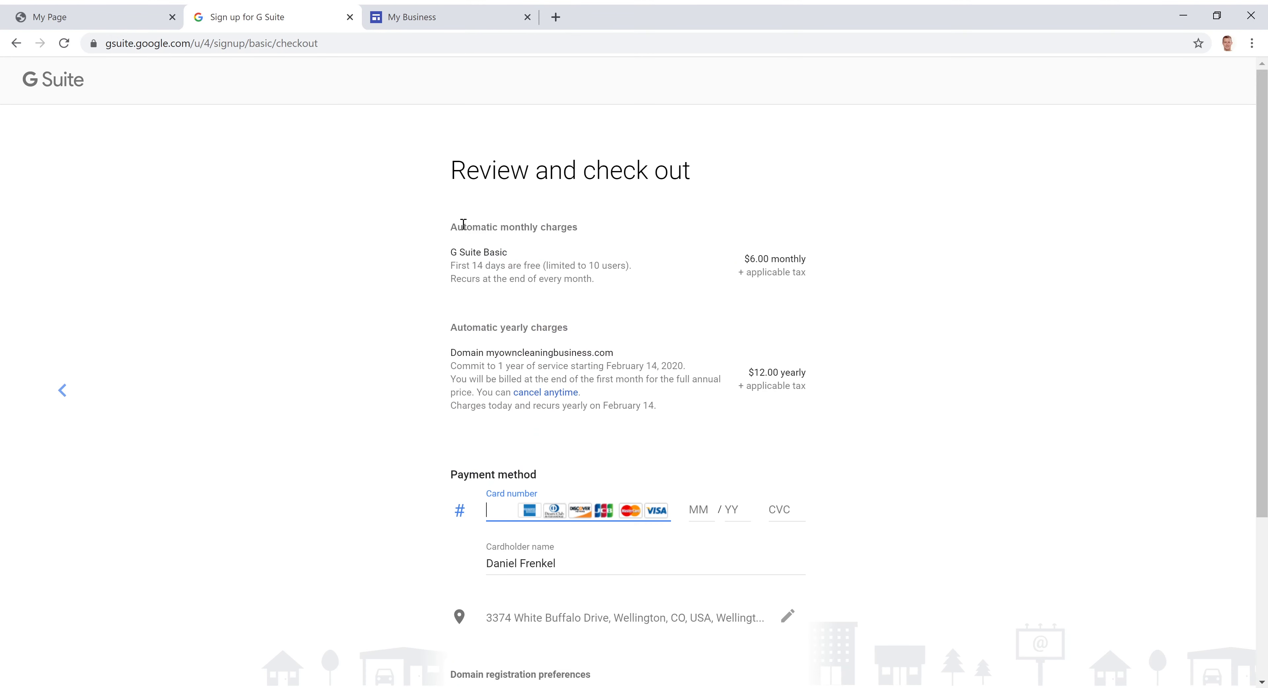
{"action": "left_click_drag", "start_coordinate": [463, 224], "coordinate": [800, 313]}
{"action": "left_click", "coordinate": [801, 313]}
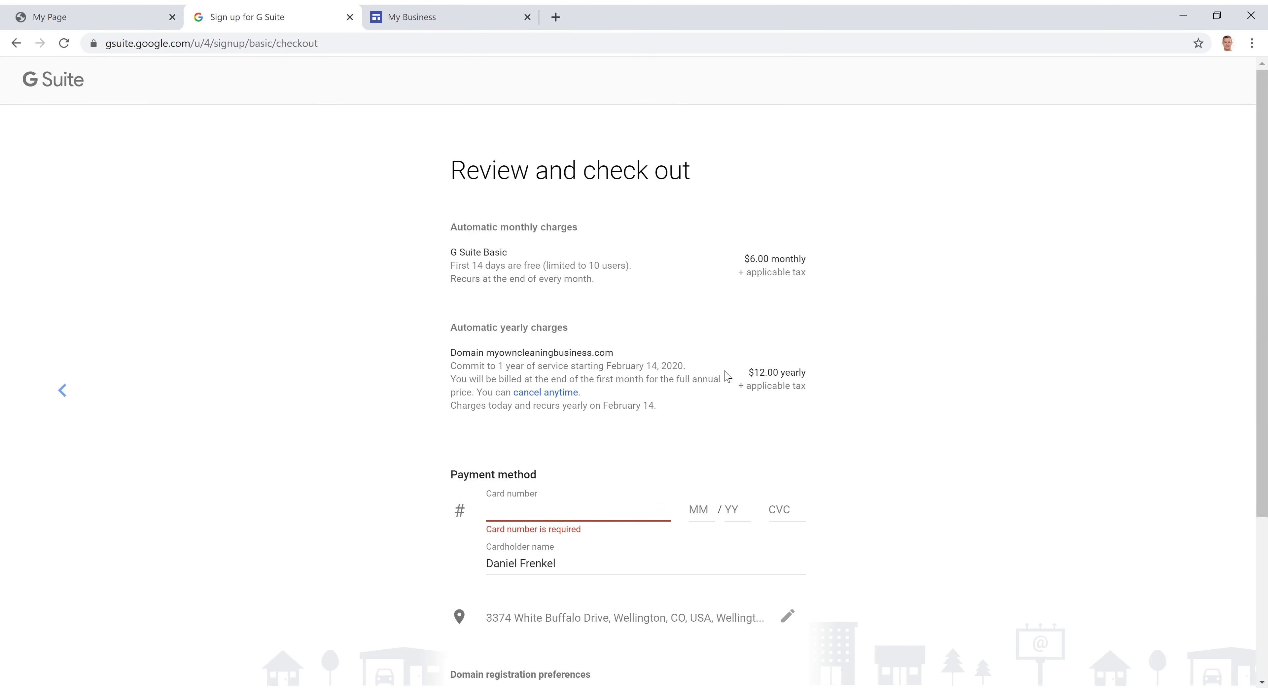
{"action": "left_click_drag", "start_coordinate": [753, 373], "coordinate": [823, 389]}
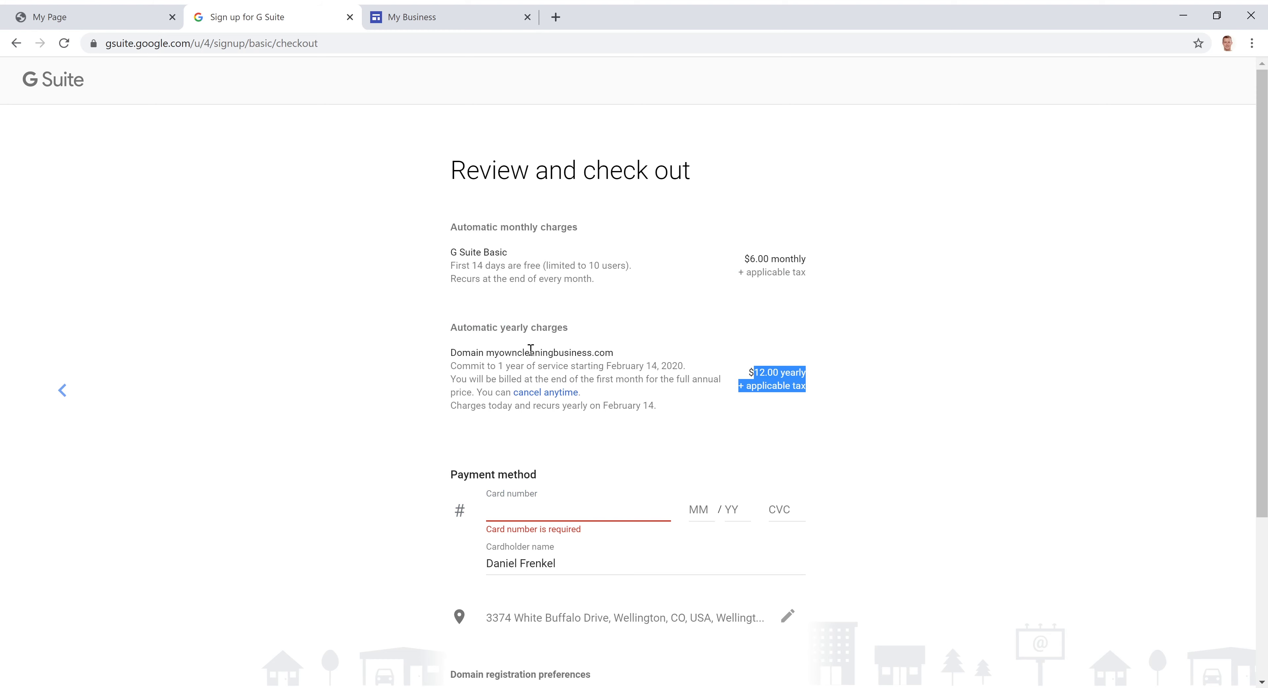
{"action": "left_click_drag", "start_coordinate": [486, 353], "coordinate": [598, 367]}
{"action": "left_click", "coordinate": [723, 322]}
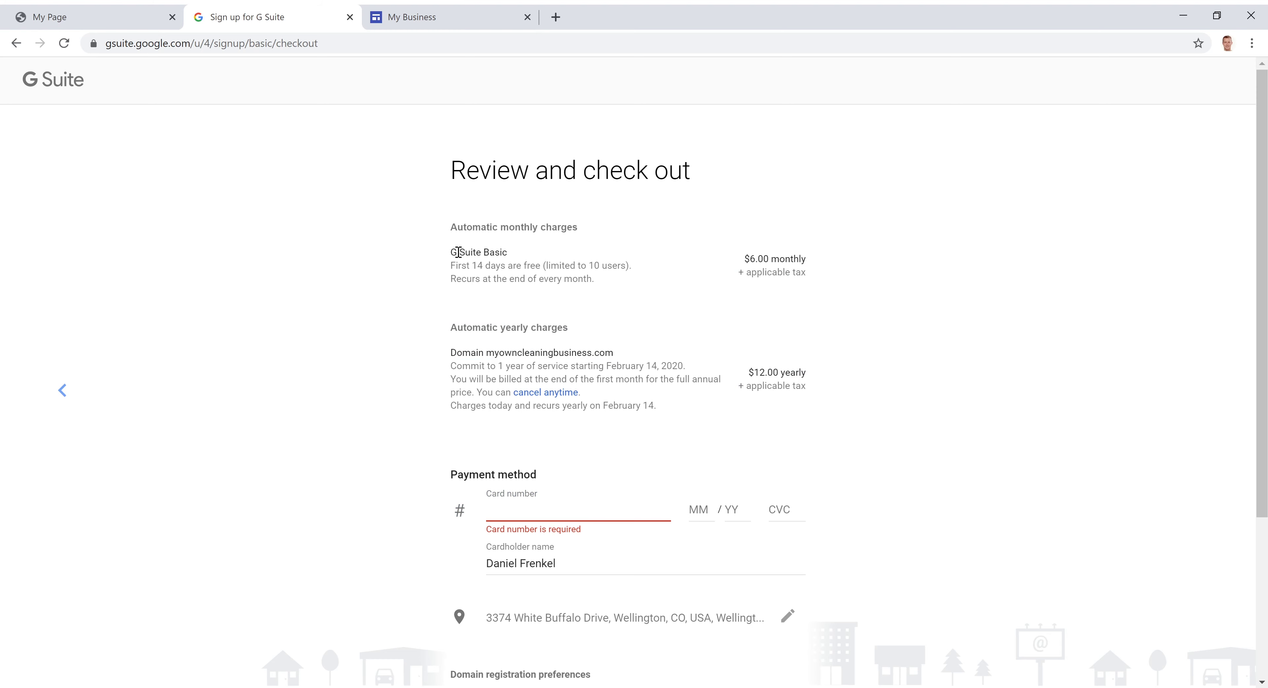
{"action": "left_click_drag", "start_coordinate": [457, 252], "coordinate": [829, 280]}
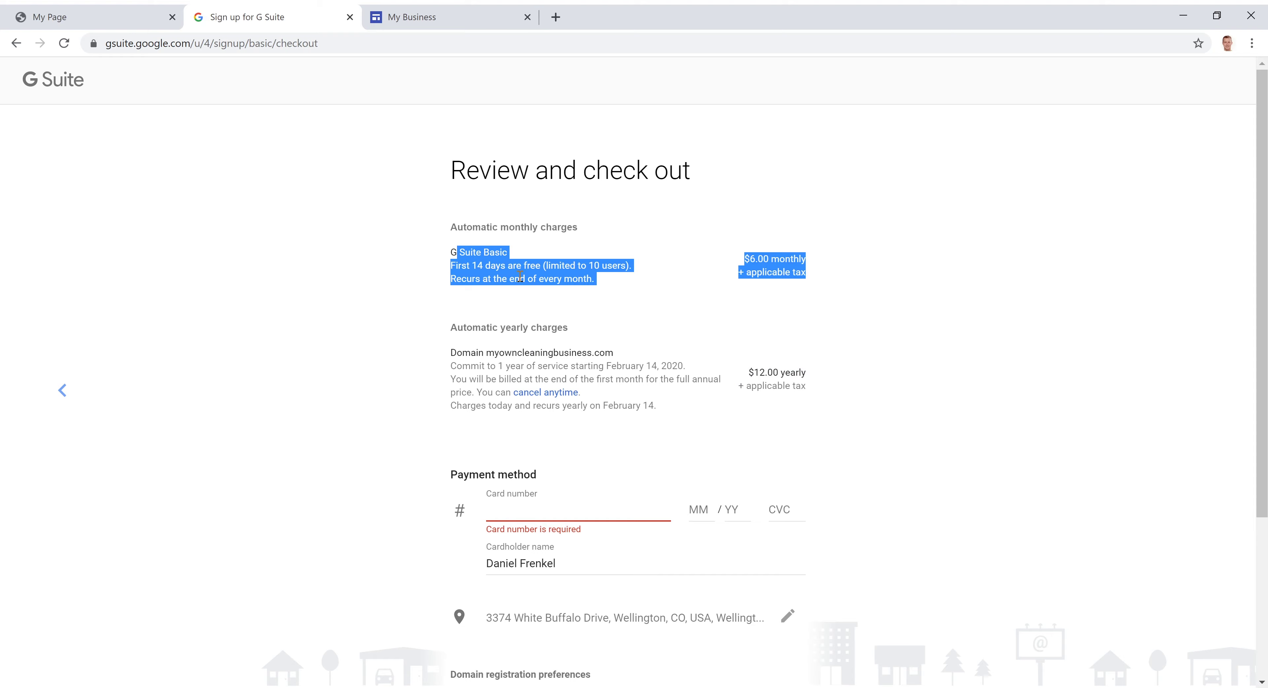
{"action": "left_click", "coordinate": [457, 262]}
{"action": "scroll", "coordinate": [376, 232], "scroll_direction": "down", "scroll_amount": 3}
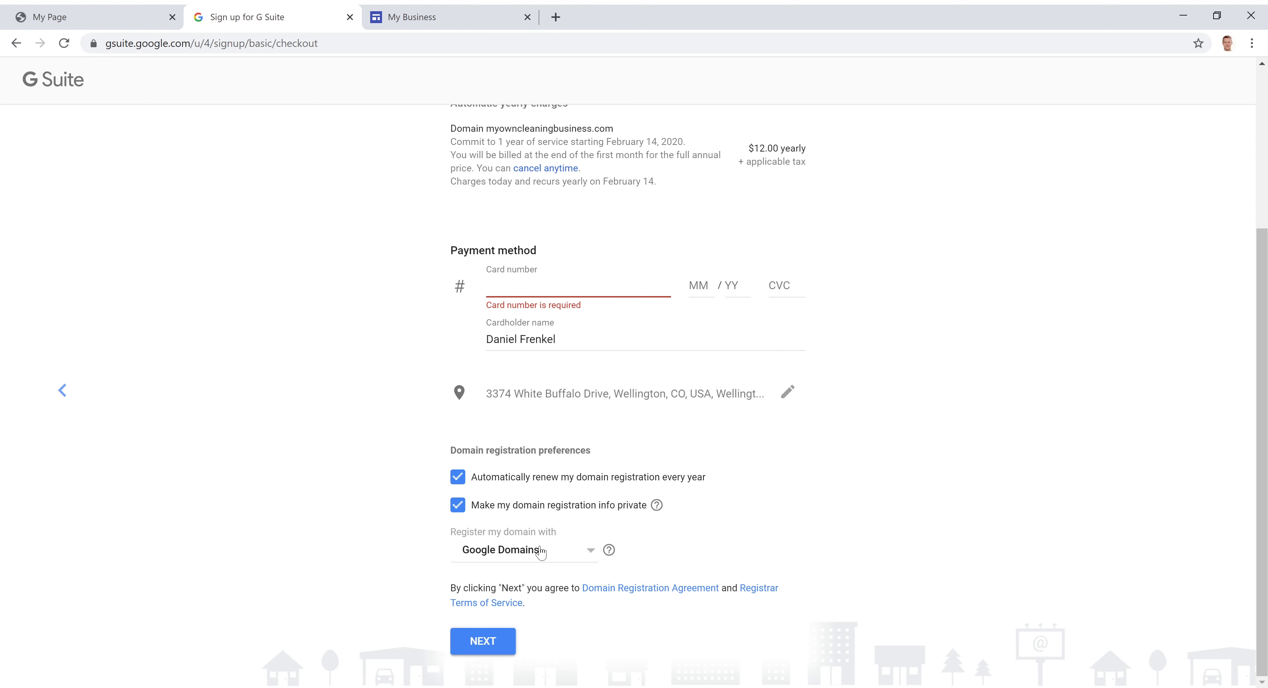
{"action": "left_click_drag", "start_coordinate": [480, 478], "coordinate": [681, 483]}
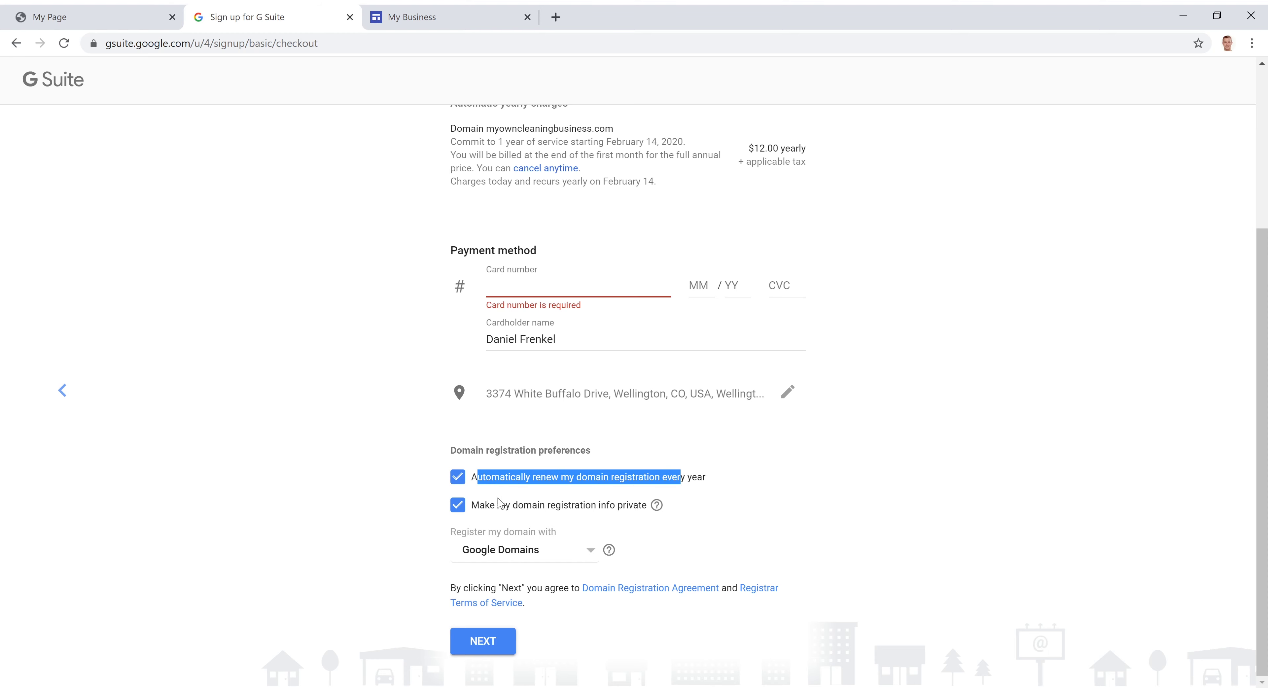
{"action": "triple_click", "coordinate": [559, 483]}
{"action": "left_click_drag", "start_coordinate": [747, 149], "coordinate": [828, 153]}
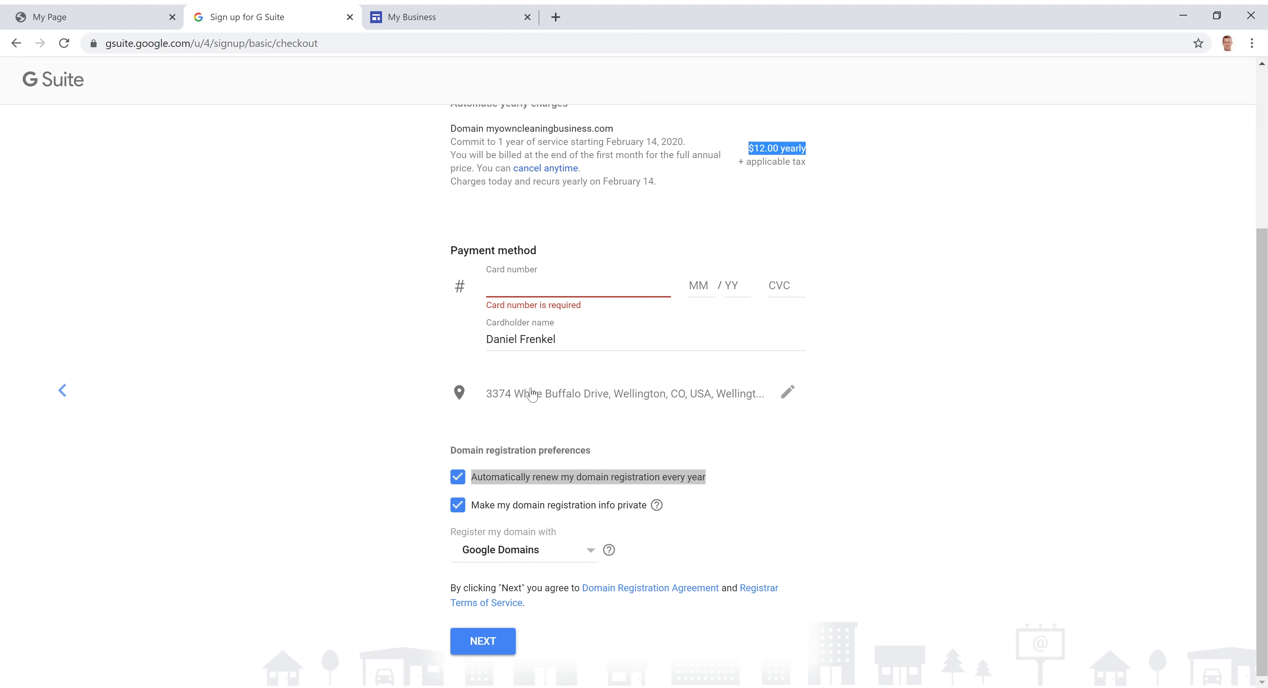
{"action": "left_click_drag", "start_coordinate": [547, 506], "coordinate": [633, 507]}
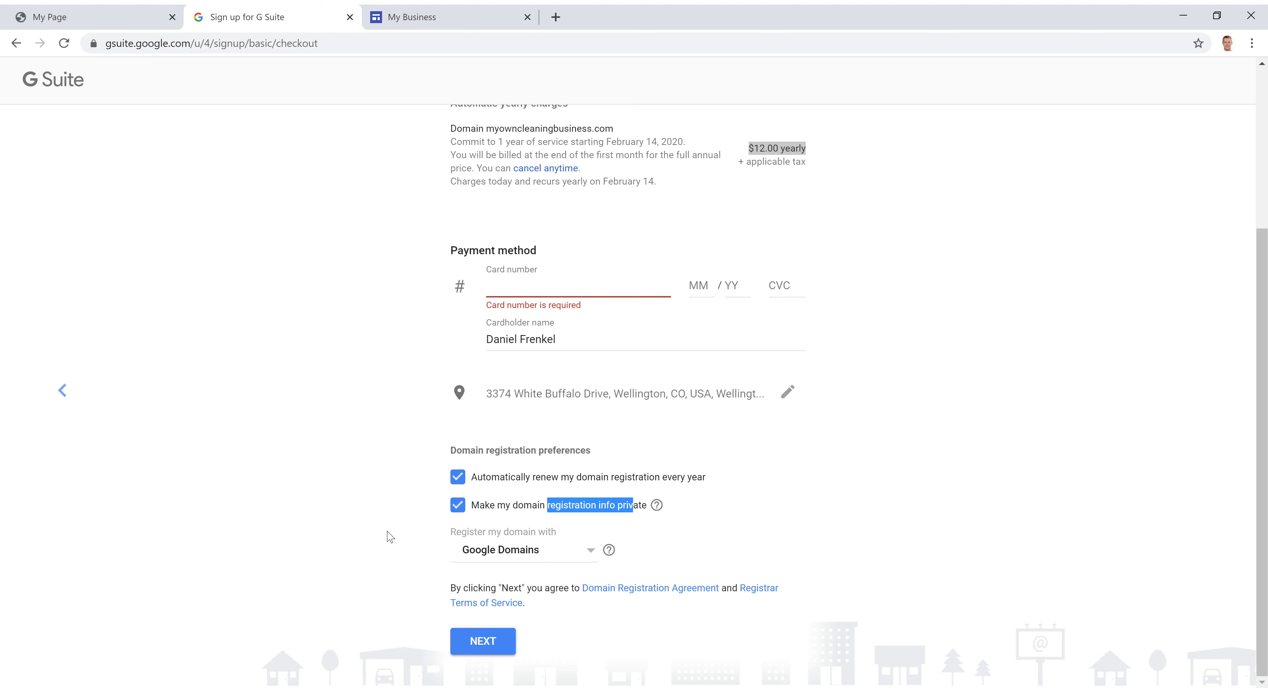
{"action": "left_click", "coordinate": [384, 477]}
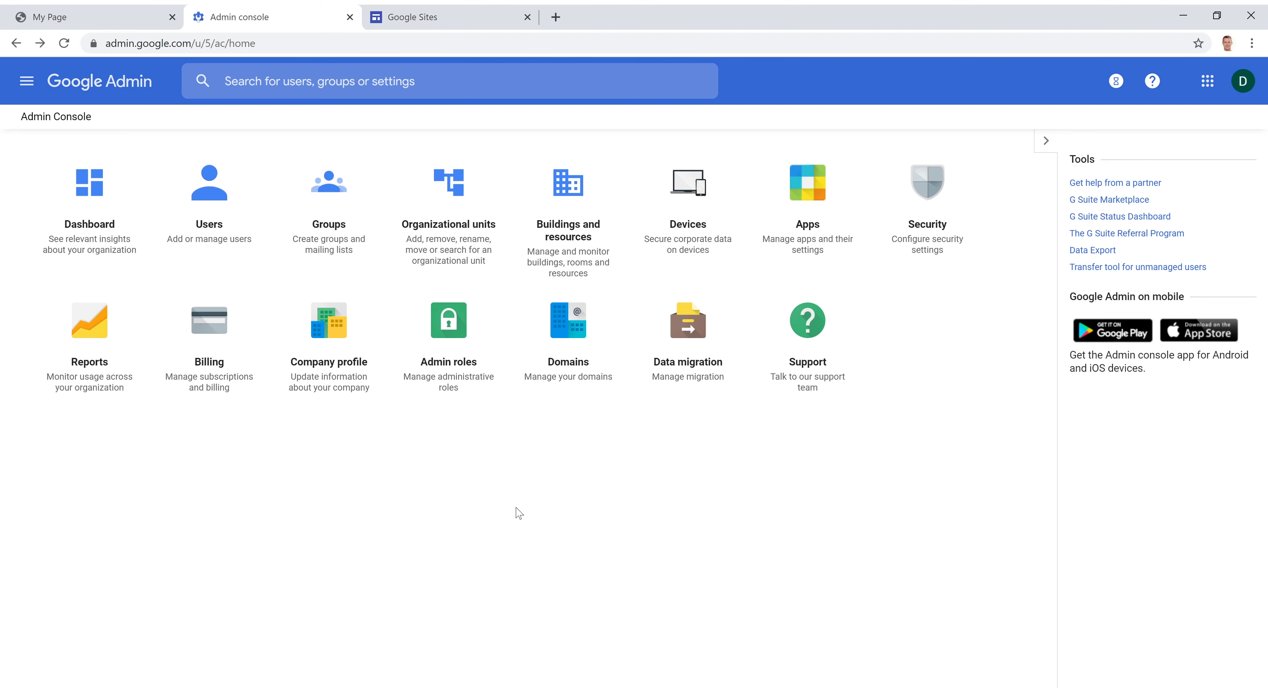
Open Google Sites in a new tab from the Admin console's Google apps grid.
{"action": "left_click", "coordinate": [1207, 82]}
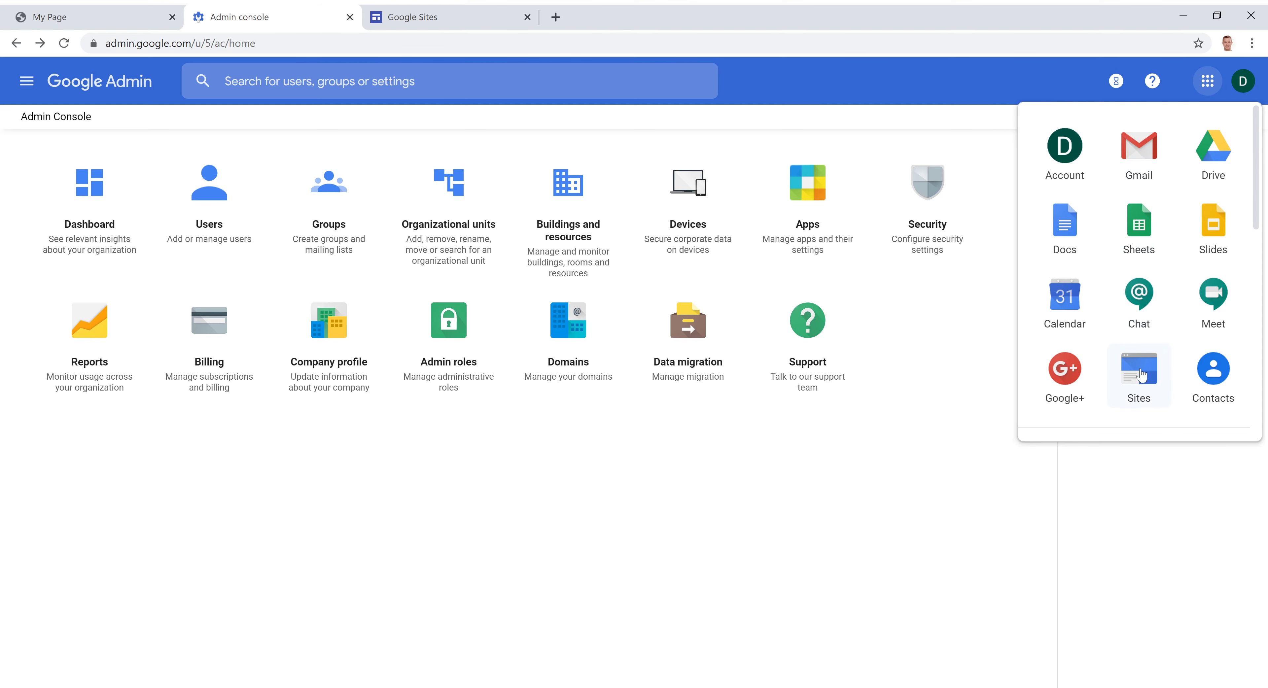
{"action": "left_click", "coordinate": [1141, 375]}
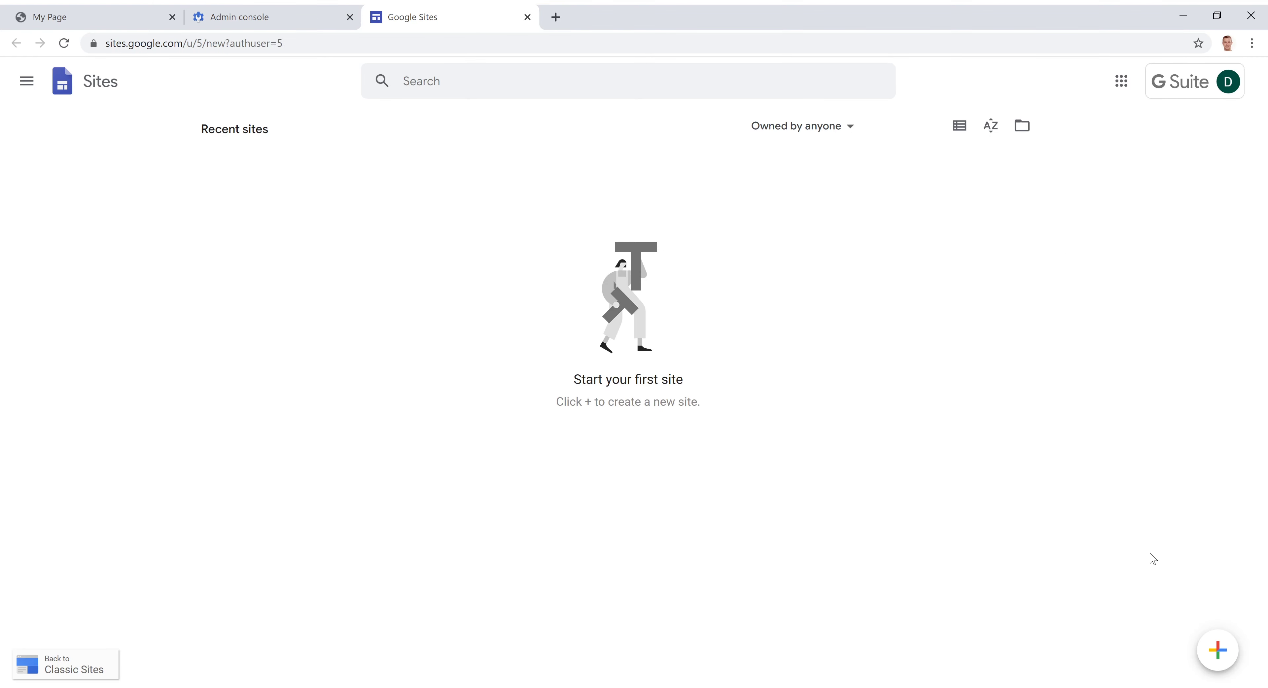
Create a new site, skip the tour, and title the page 'My New Business'.
{"action": "left_click", "coordinate": [1221, 653]}
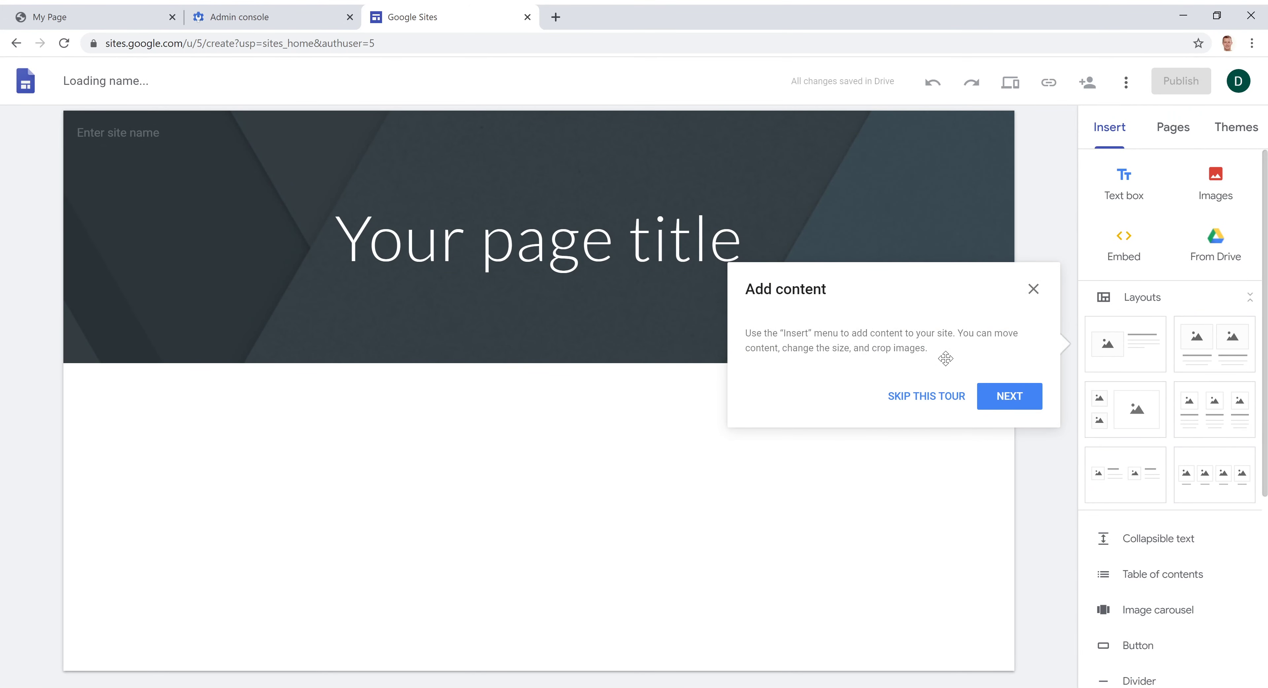
{"action": "left_click", "coordinate": [1033, 289]}
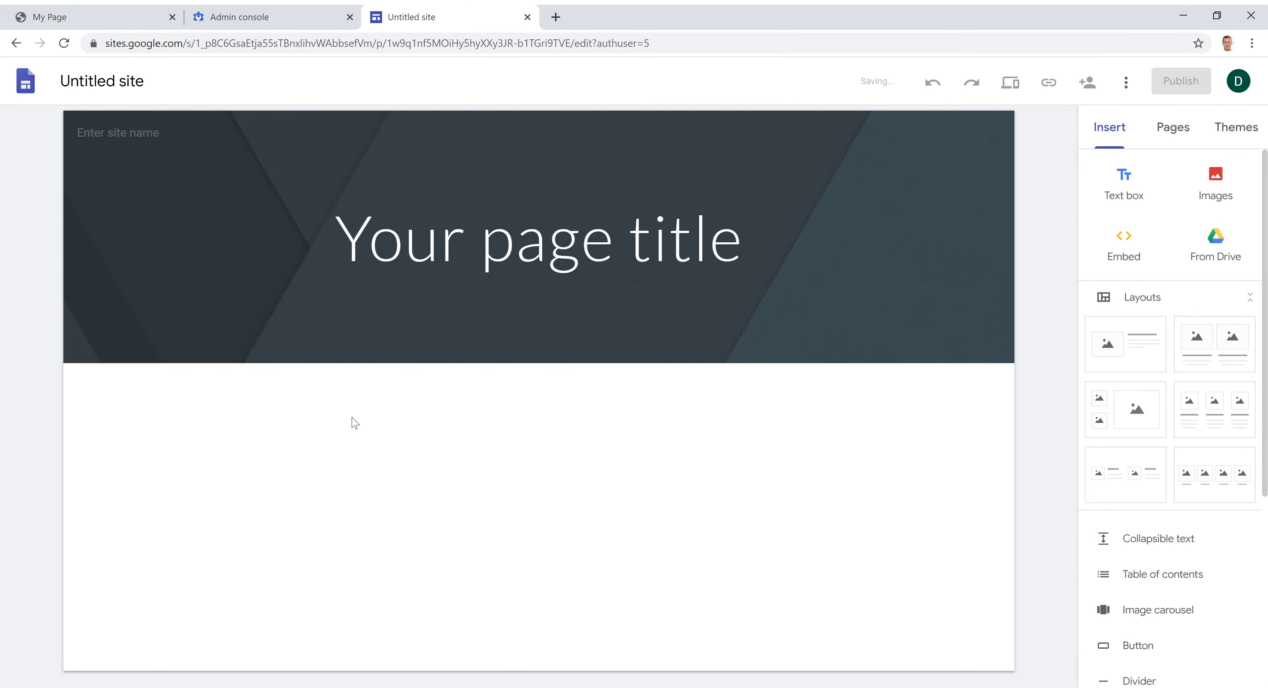
{"action": "left_click", "coordinate": [401, 240]}
{"action": "left_click", "coordinate": [476, 249]}
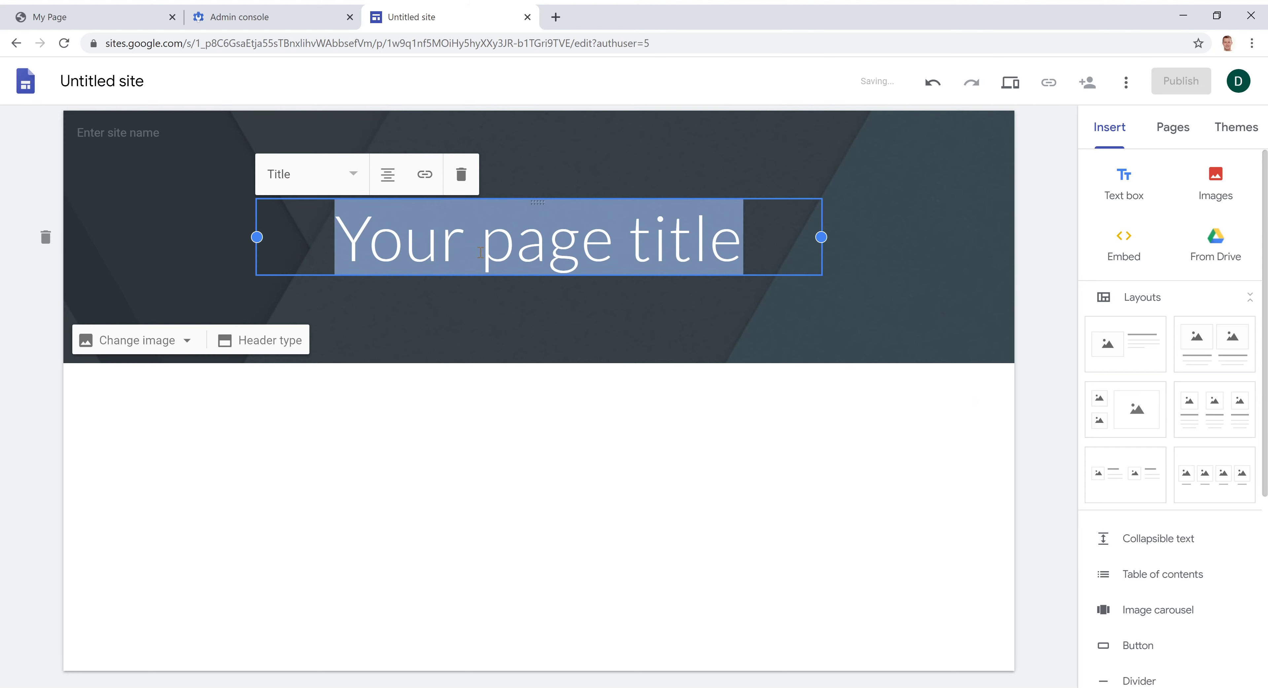
{"action": "type", "text": "My New"}
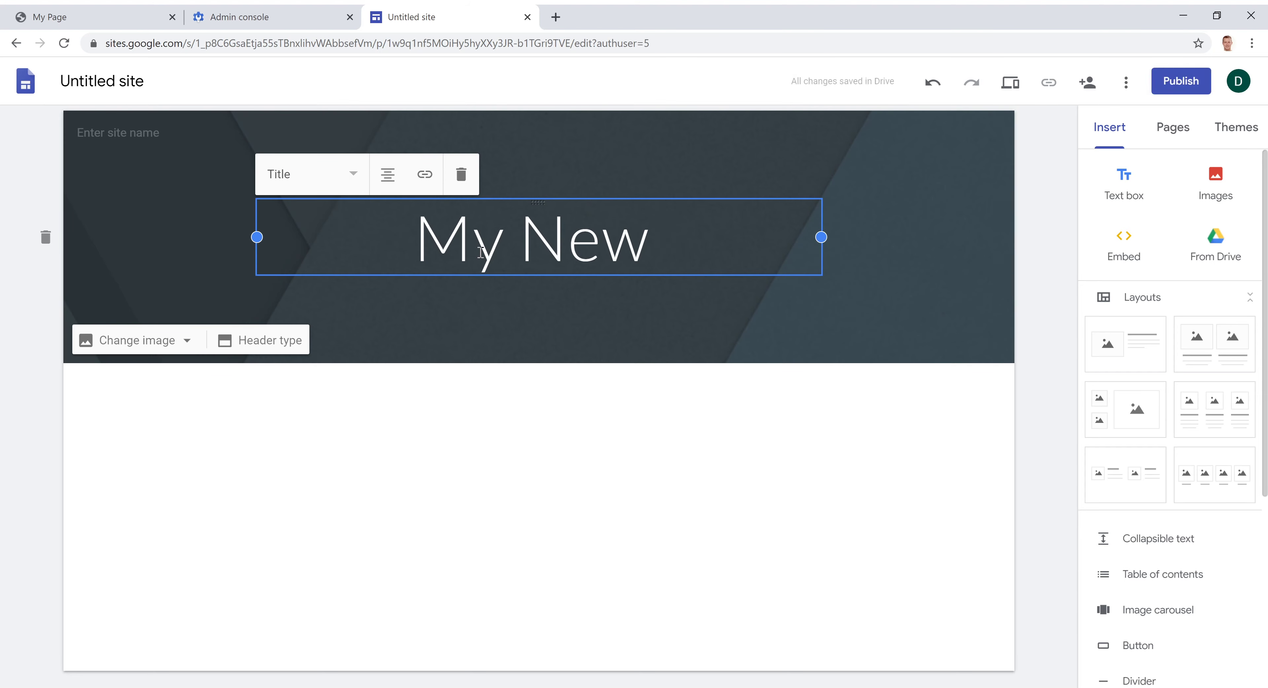
{"action": "type", "text": " Business"}
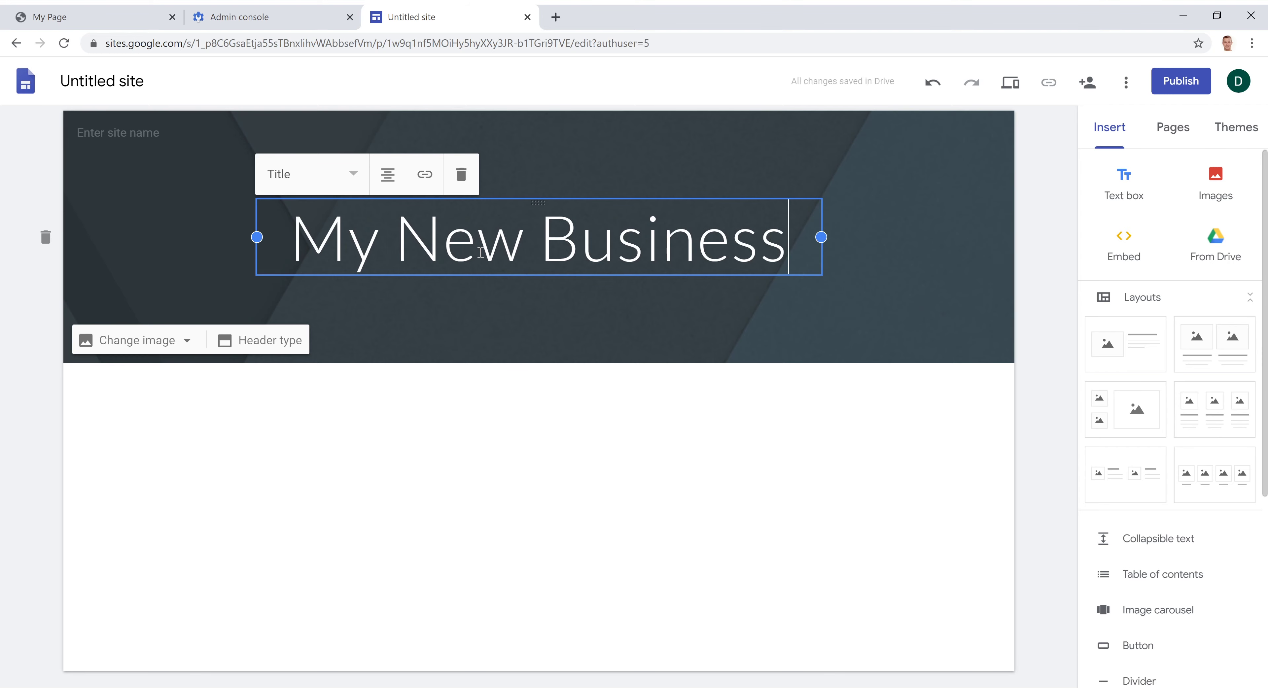
{"action": "left_click", "coordinate": [424, 433]}
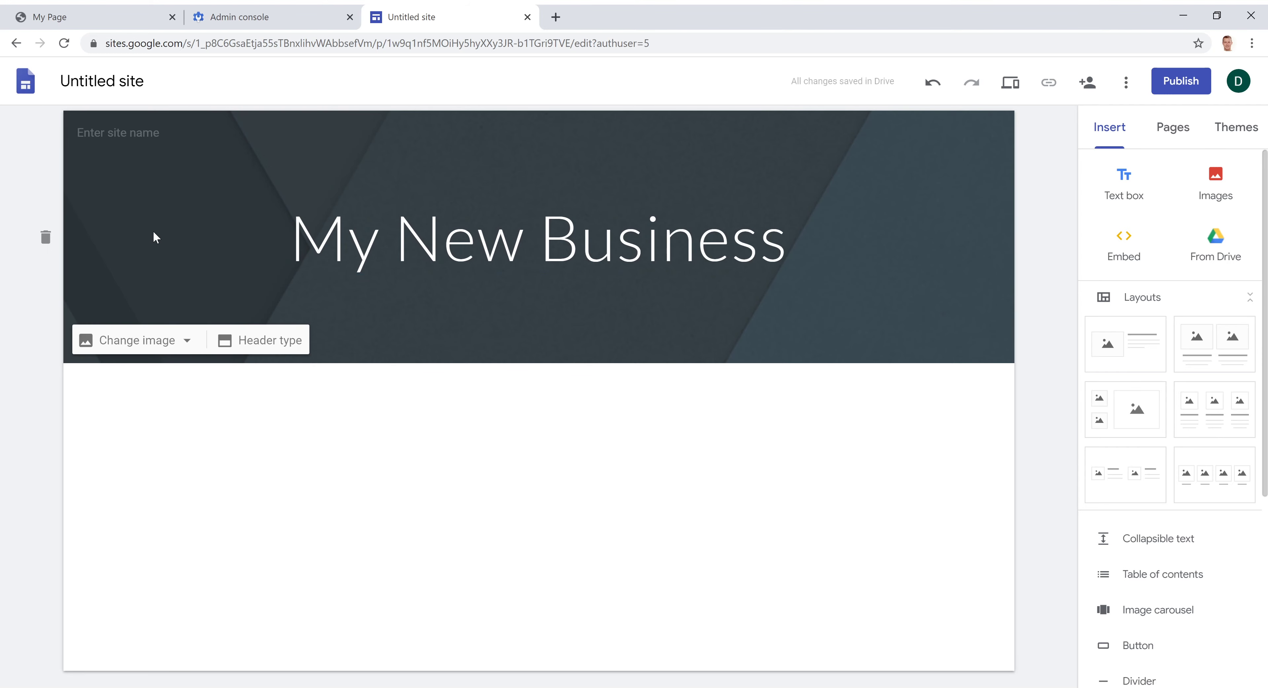
Set the page header type to Large banner.
{"action": "left_click", "coordinate": [220, 236]}
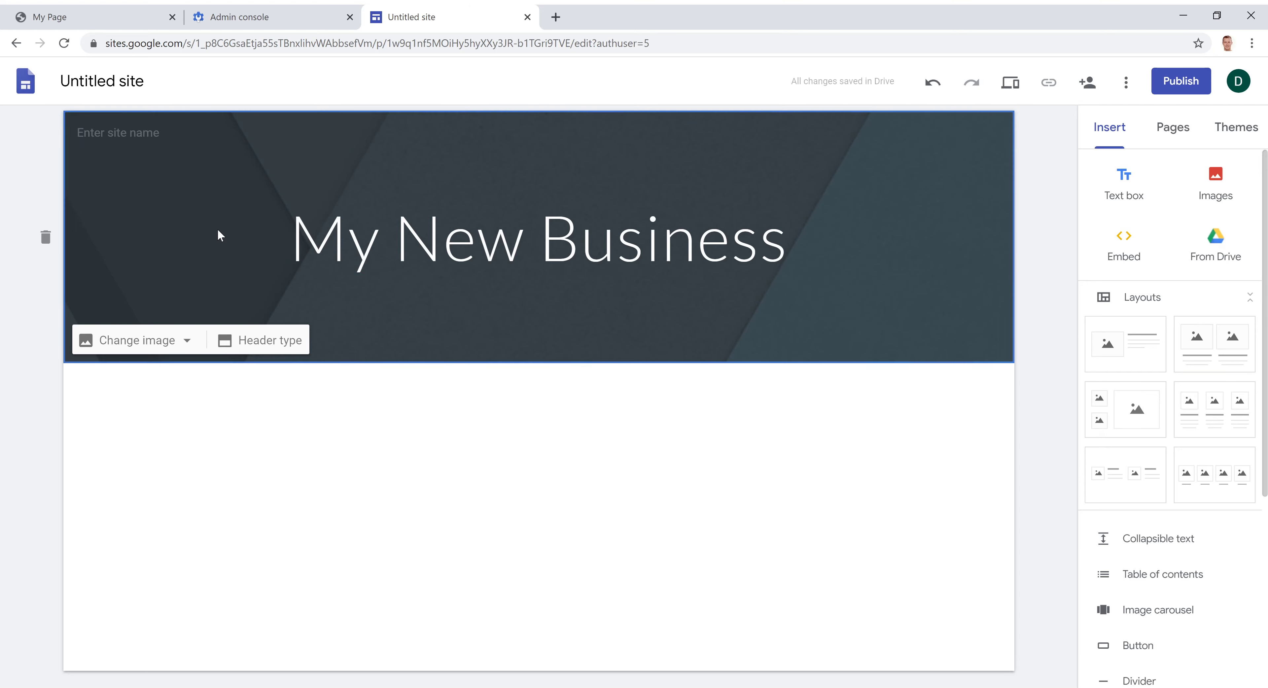
{"action": "left_click", "coordinate": [265, 344]}
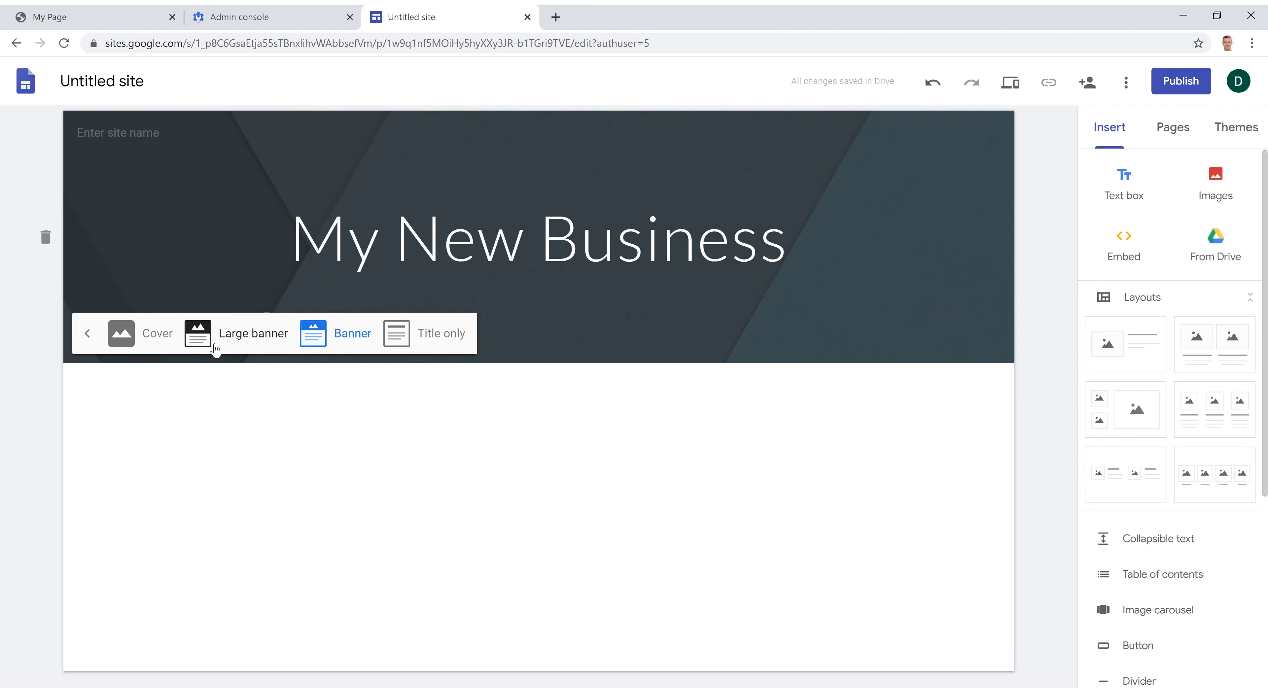
{"action": "left_click", "coordinate": [229, 340]}
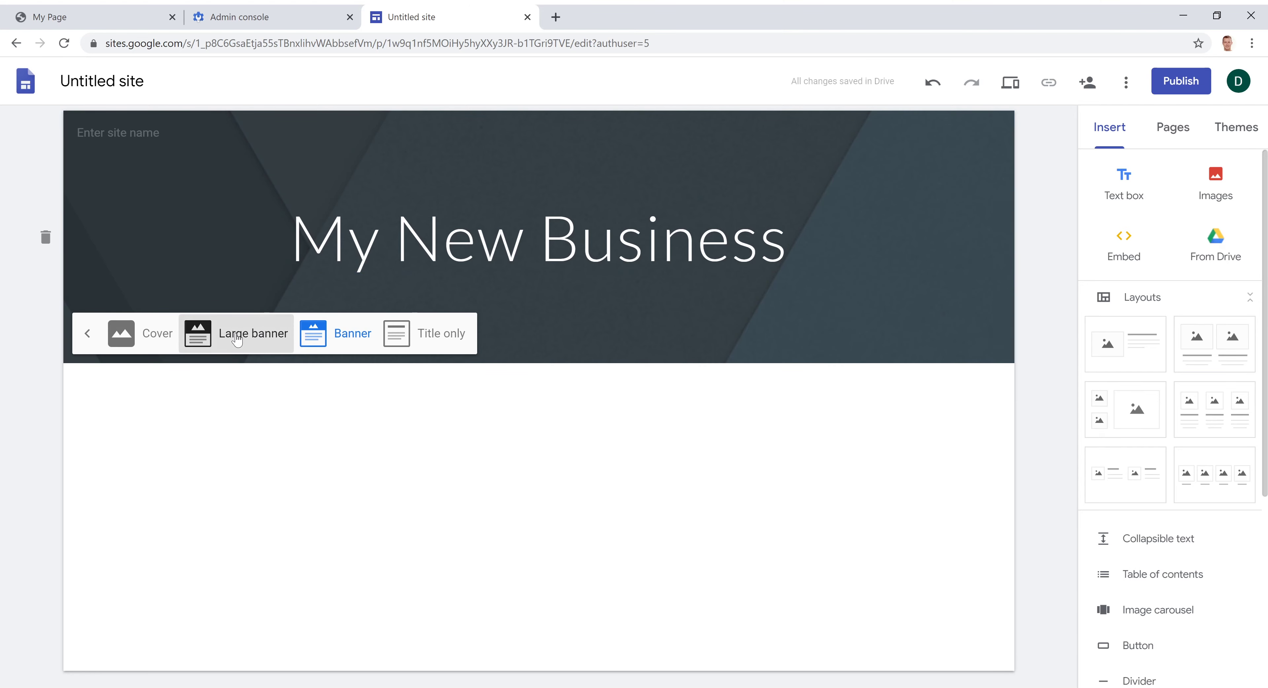
Try the Title only, Banner and Cover header styles, settle on Large banner, then show Change image options.
{"action": "left_click", "coordinate": [426, 470]}
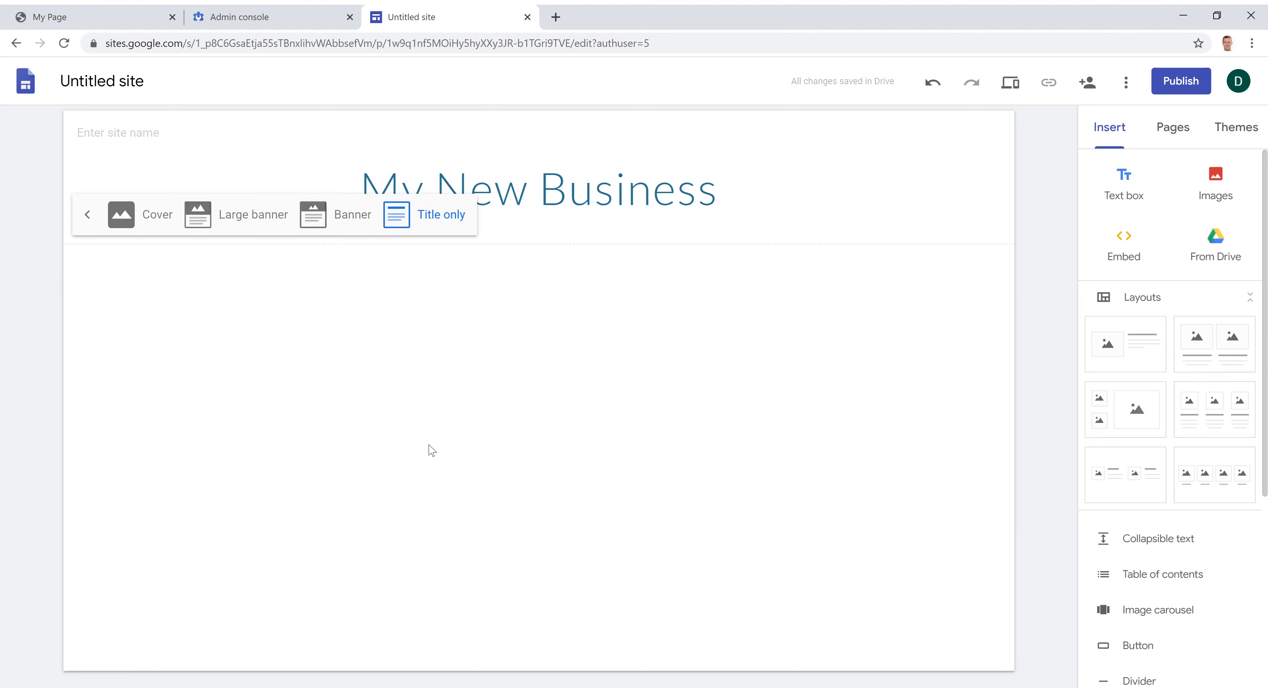
{"action": "left_click", "coordinate": [315, 214]}
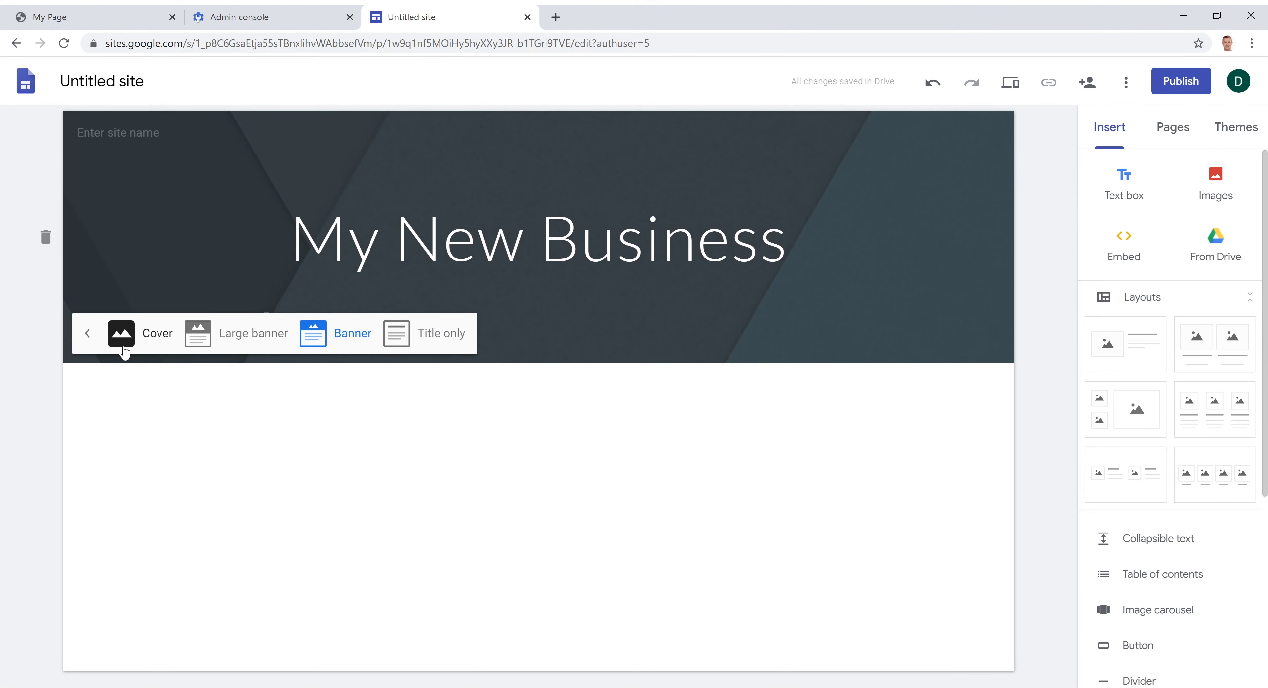
{"action": "left_click", "coordinate": [124, 342]}
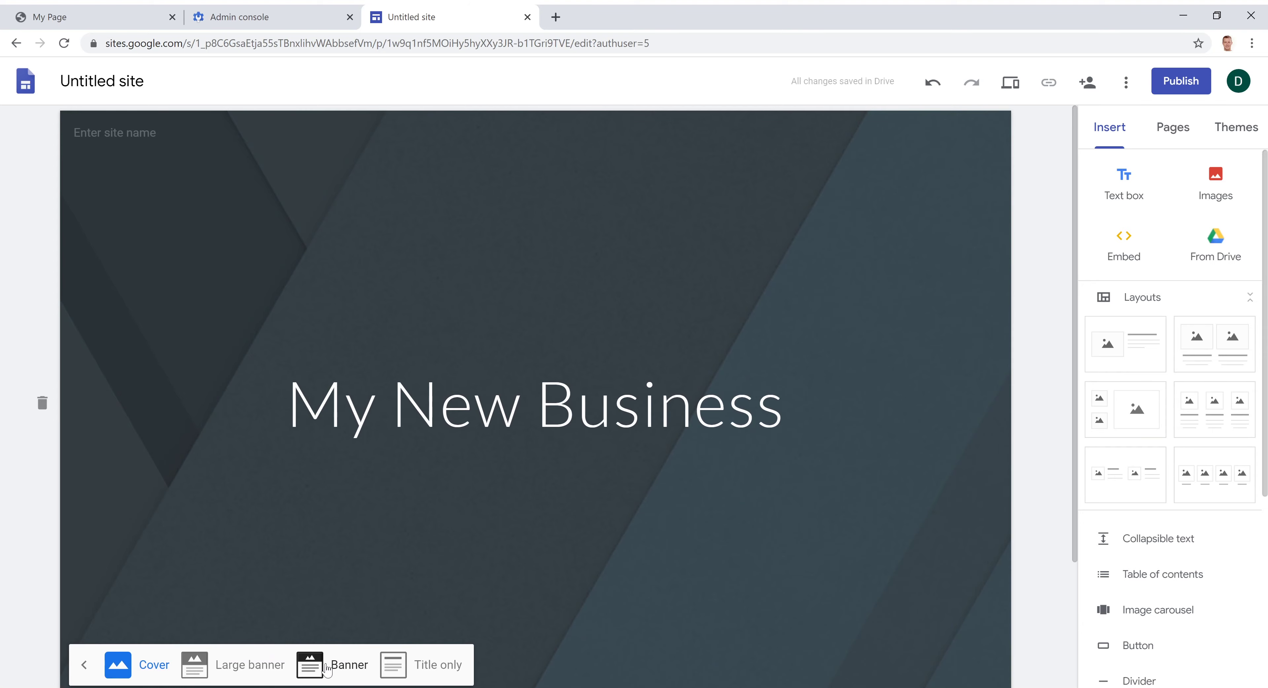
{"action": "left_click", "coordinate": [231, 666]}
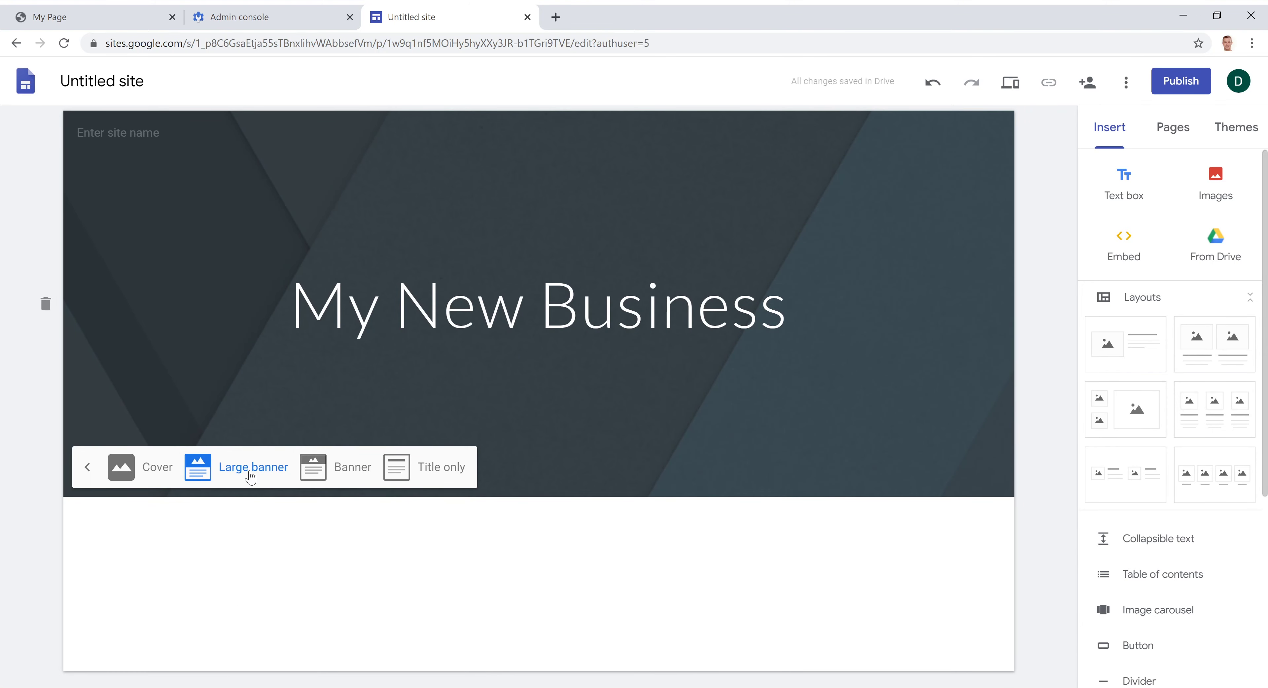
{"action": "left_click", "coordinate": [165, 244]}
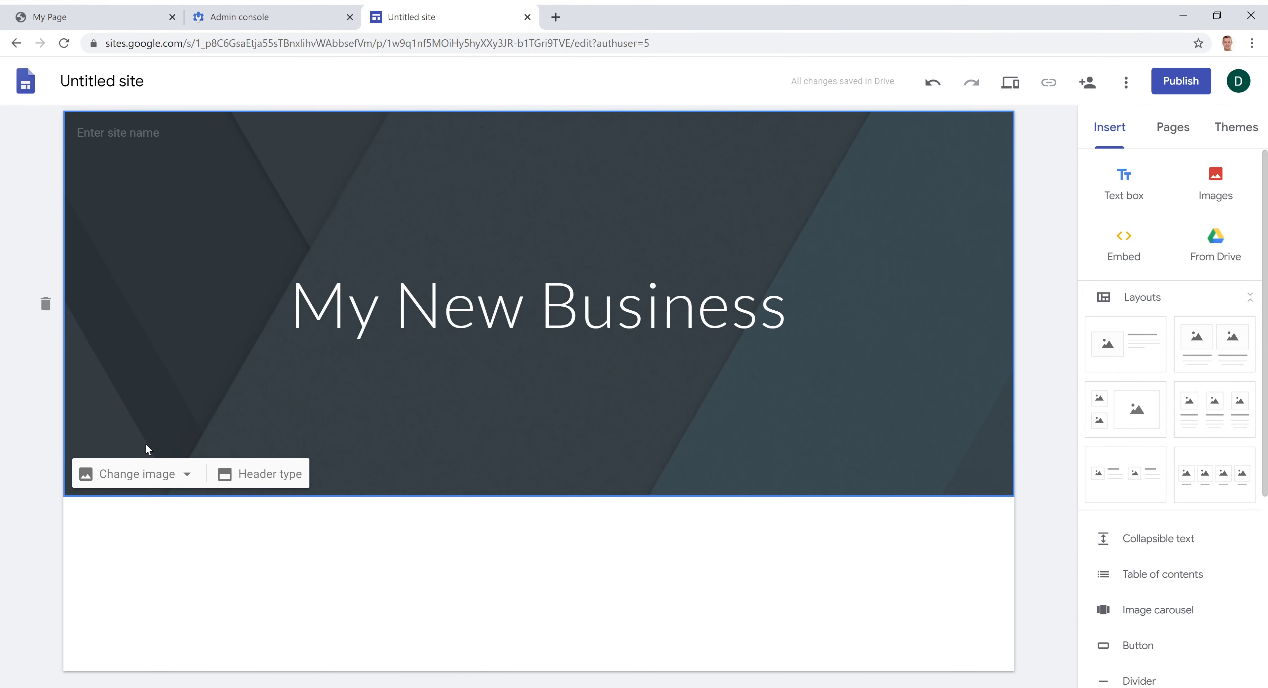
{"action": "left_click", "coordinate": [145, 479]}
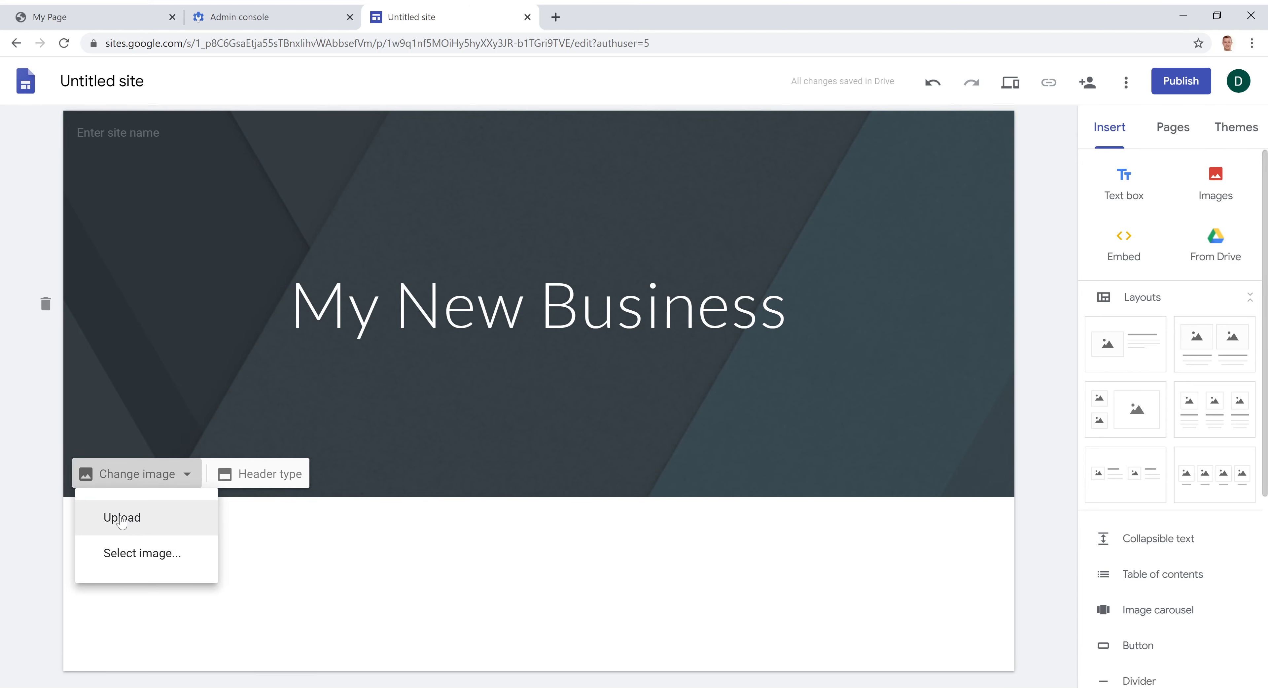
Search the image library for cleaning images and browse the results.
{"action": "left_click", "coordinate": [132, 556]}
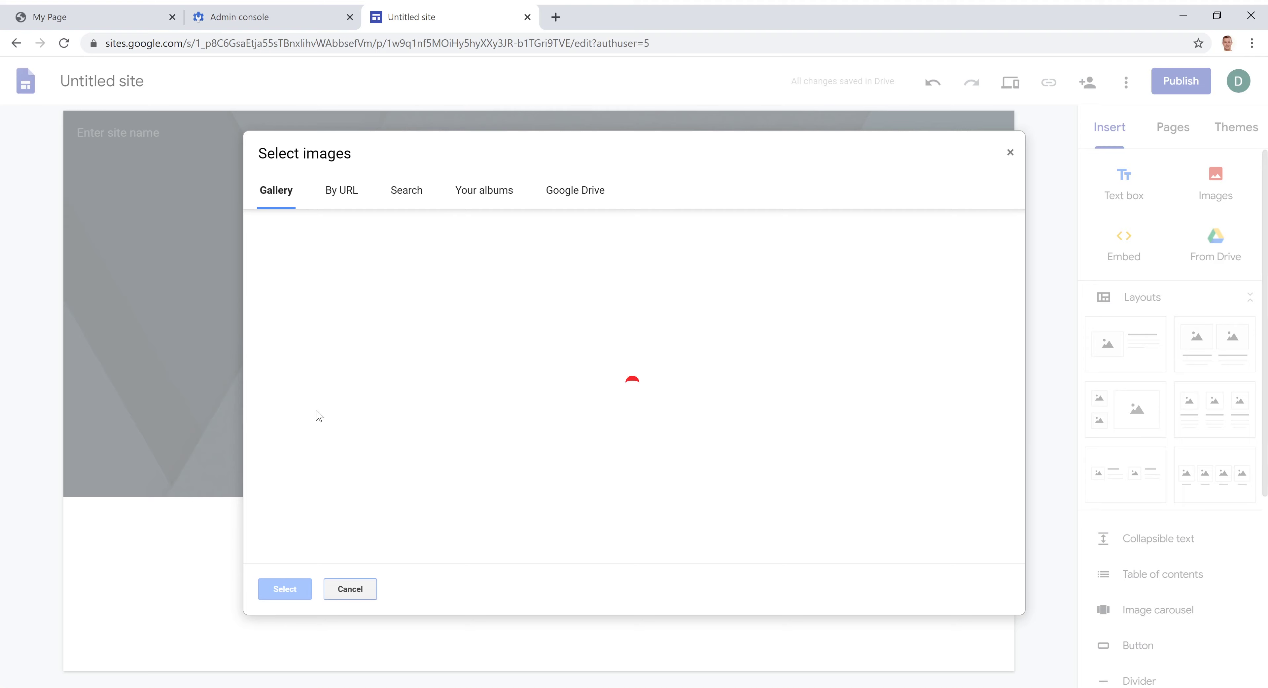
{"action": "left_click", "coordinate": [415, 197]}
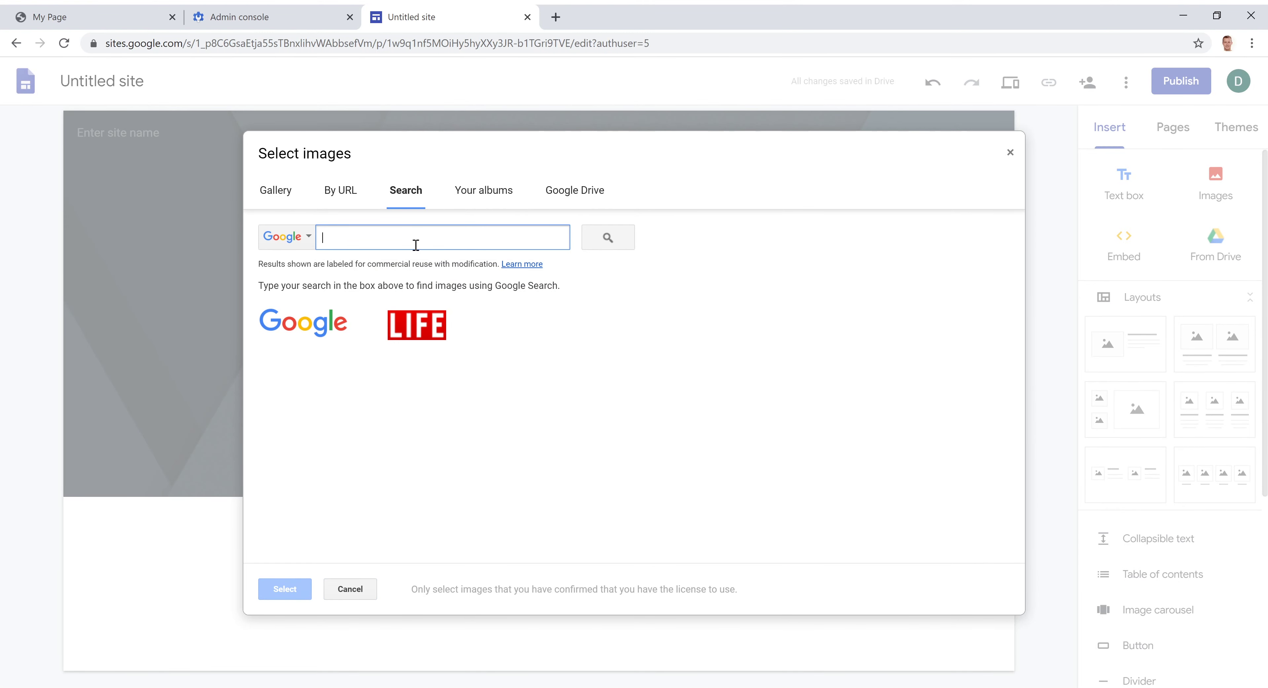
{"action": "type", "text": "cleaning"}
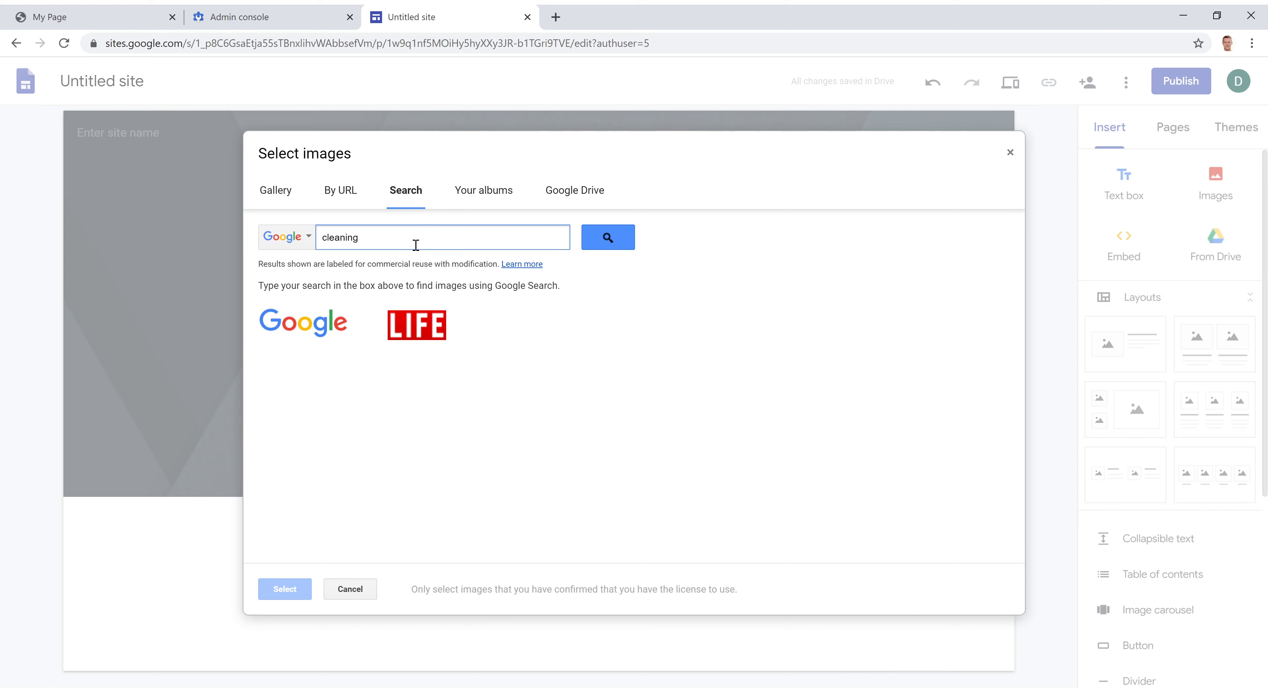
{"action": "left_click", "coordinate": [598, 241]}
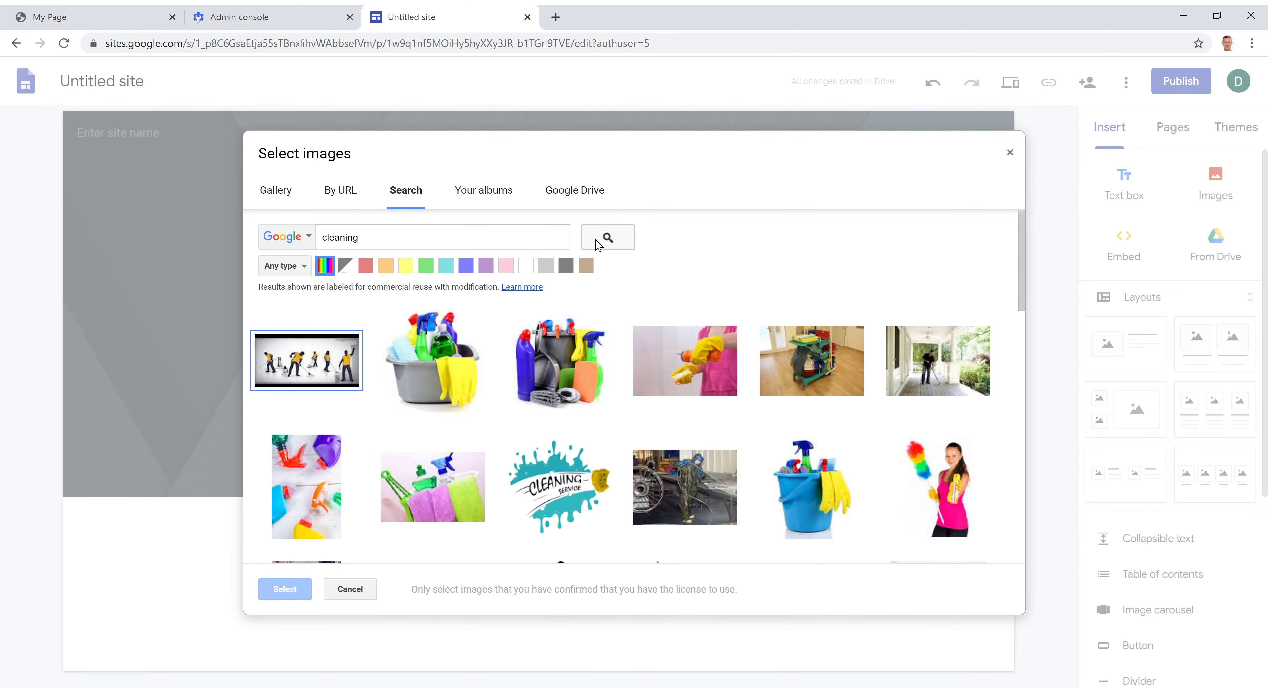
{"action": "scroll", "coordinate": [626, 326], "scroll_direction": "down", "scroll_amount": 5}
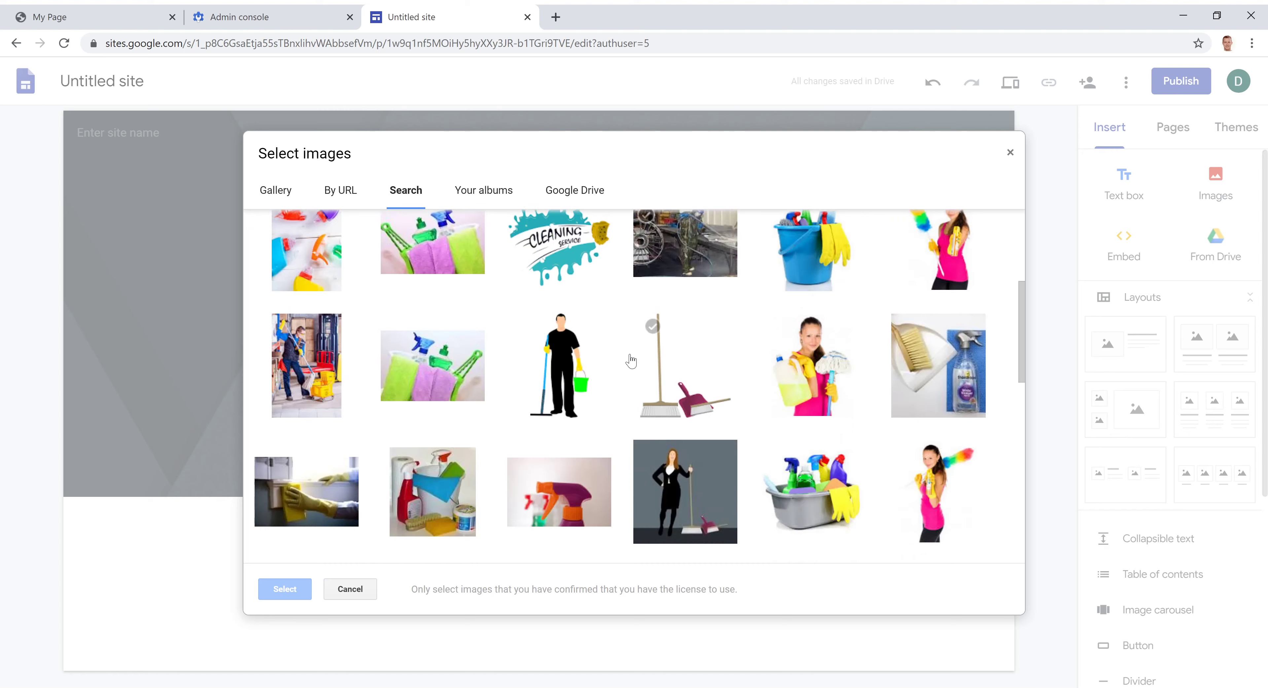
{"action": "scroll", "coordinate": [551, 364], "scroll_direction": "down", "scroll_amount": 5}
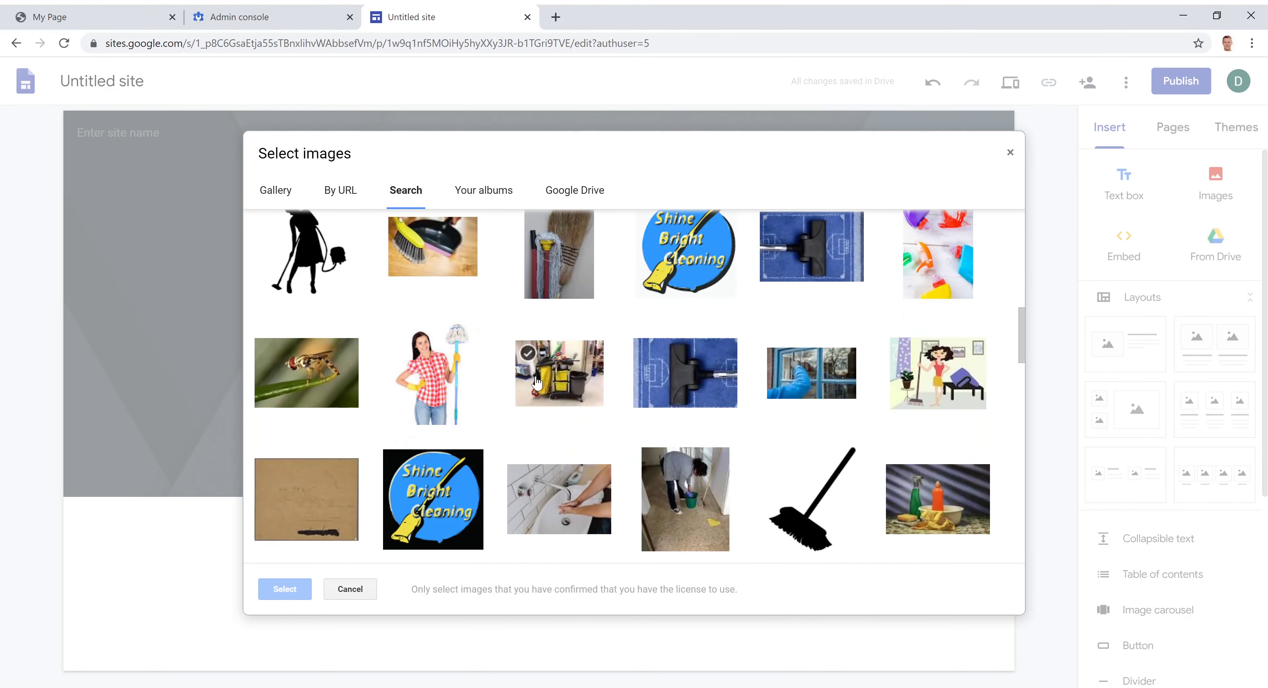
{"action": "scroll", "coordinate": [542, 356], "scroll_direction": "down", "scroll_amount": 5}
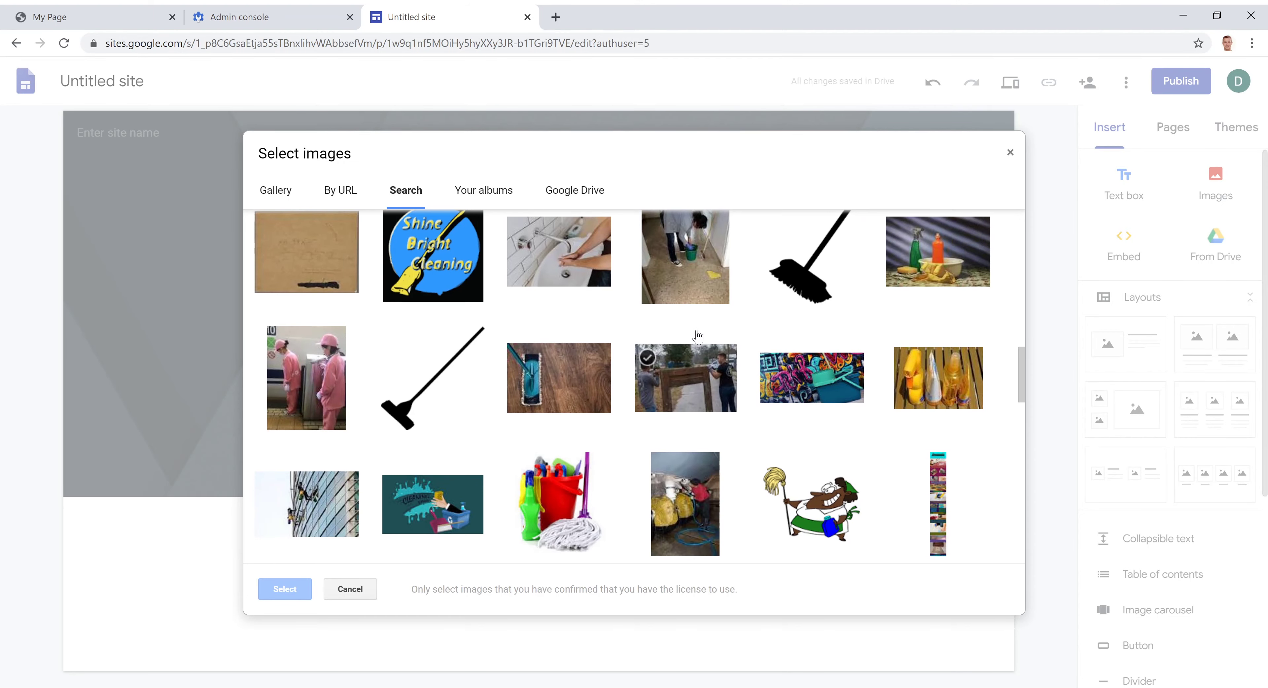
{"action": "scroll", "coordinate": [640, 349], "scroll_direction": "down", "scroll_amount": 7}
{"action": "scroll", "coordinate": [509, 387], "scroll_direction": "up", "scroll_amount": 10}
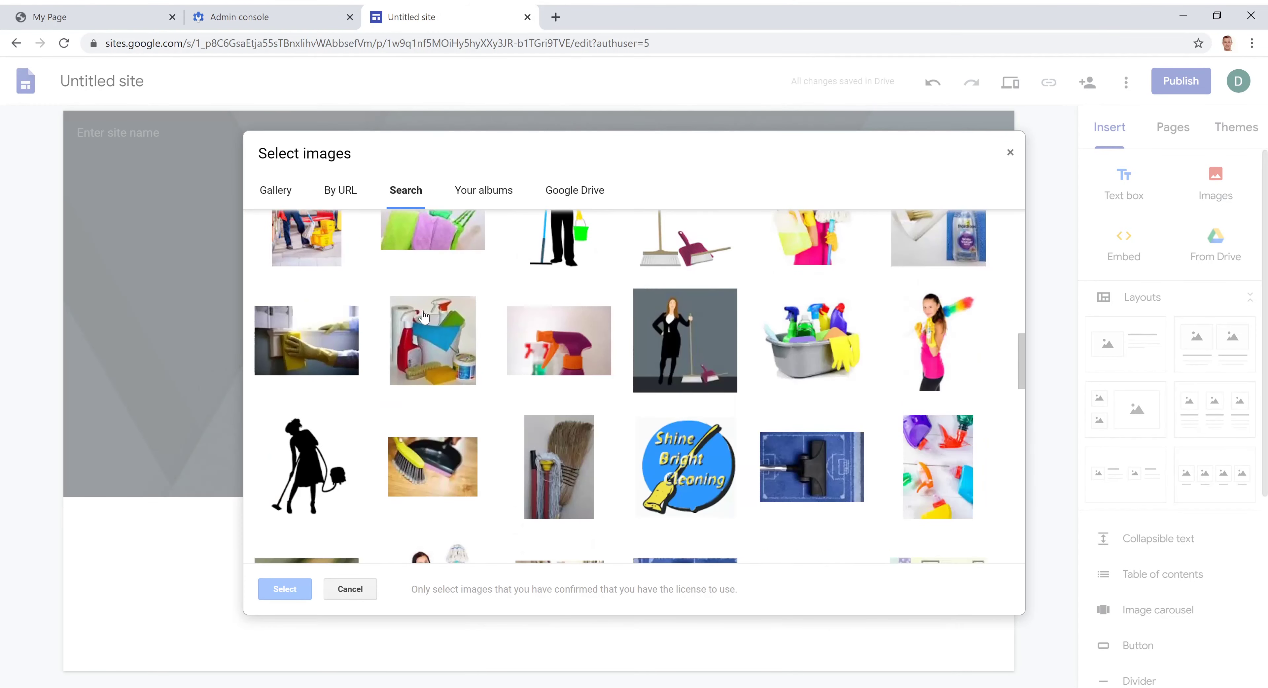
Pick the teal beach image from the stock gallery and apply it as the header background.
{"action": "left_click", "coordinate": [276, 190]}
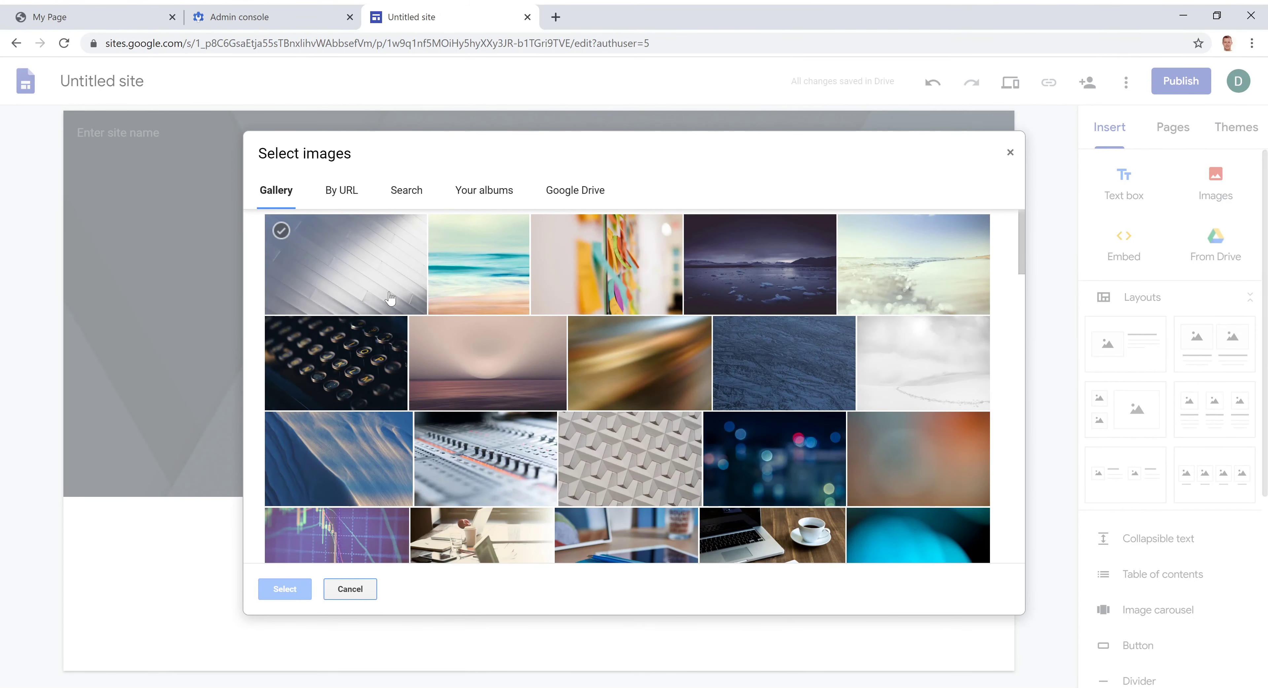
{"action": "left_click", "coordinate": [473, 274]}
{"action": "scroll", "coordinate": [549, 363], "scroll_direction": "down", "scroll_amount": 4}
{"action": "scroll", "coordinate": [549, 364], "scroll_direction": "down", "scroll_amount": 8}
{"action": "scroll", "coordinate": [507, 392], "scroll_direction": "down", "scroll_amount": 5}
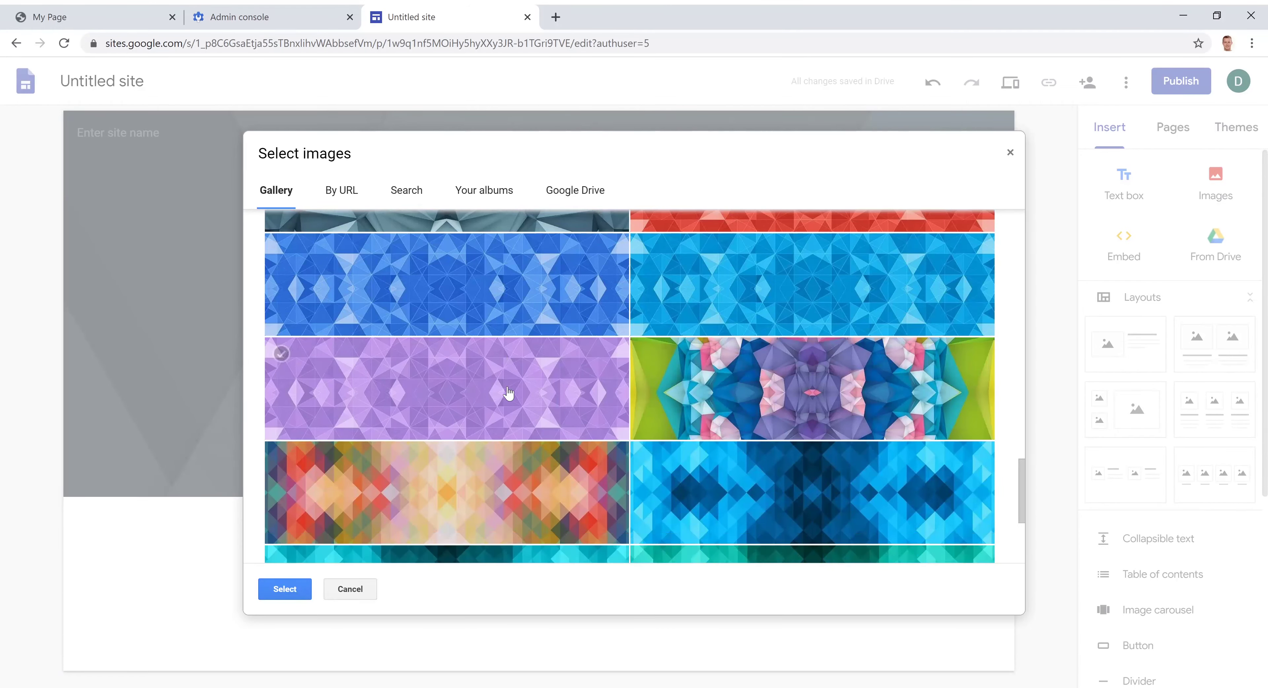
{"action": "left_click", "coordinate": [424, 450]}
{"action": "left_click", "coordinate": [284, 588]}
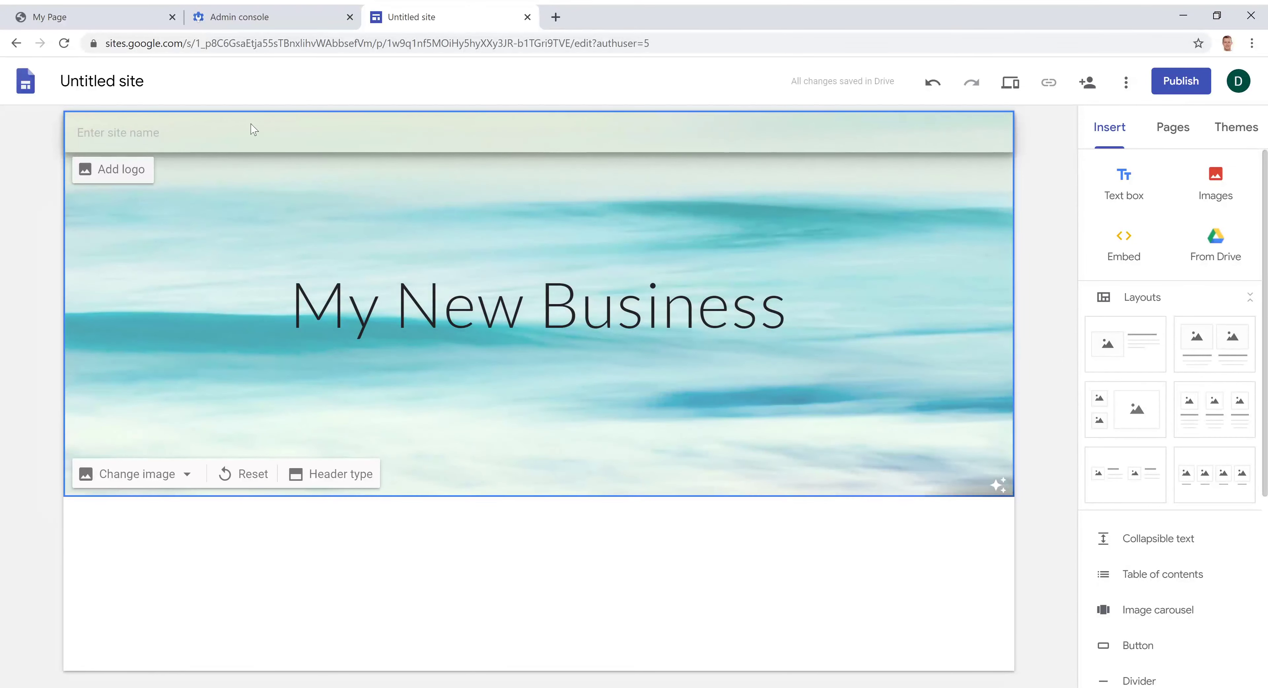
Enter 'My Business' as the site name at the top of the header.
{"action": "left_click", "coordinate": [117, 134]}
{"action": "type", "text": "My Bus"}
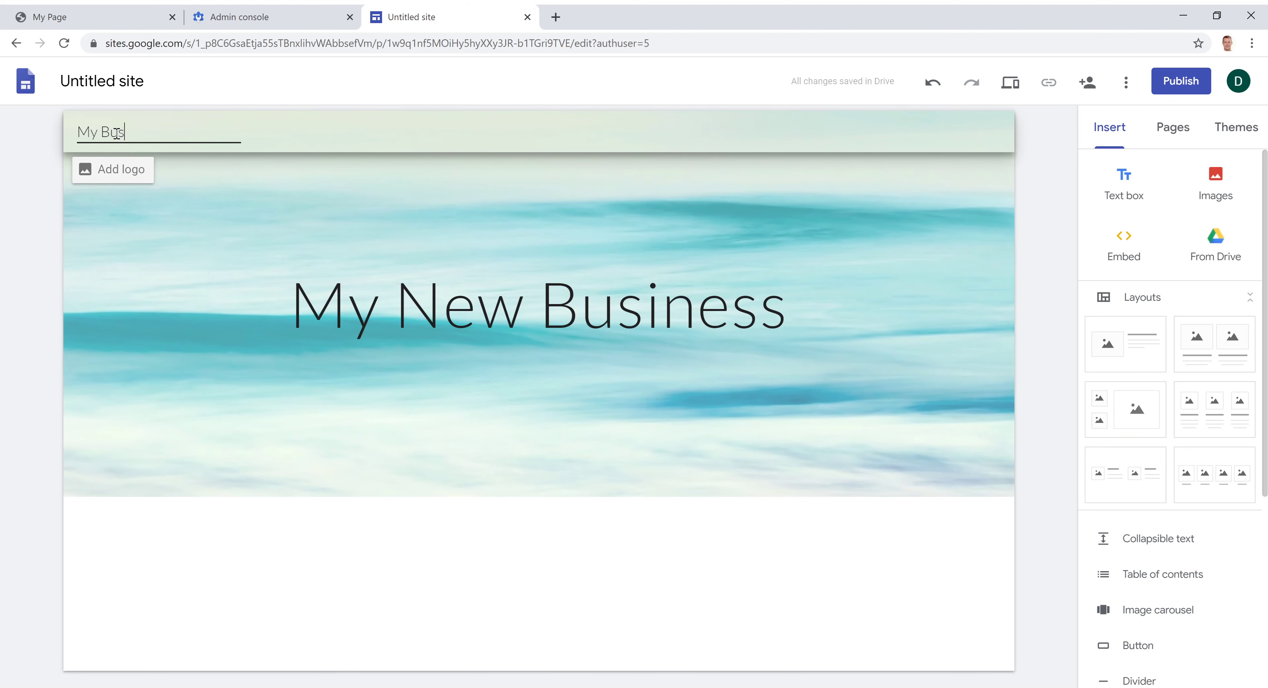
{"action": "type", "text": "iness"}
{"action": "left_click", "coordinate": [275, 130]}
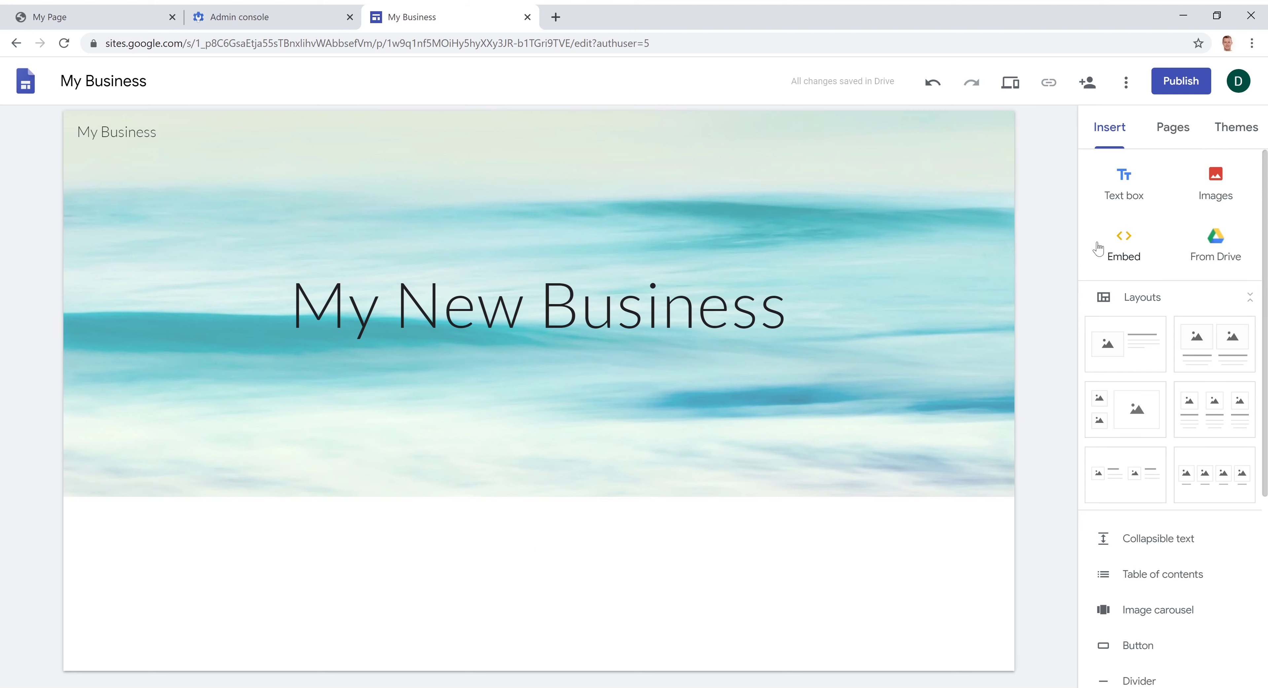
Add a text box inviting visitors to call the business phone number for a free quote or use the contact form.
{"action": "left_click", "coordinate": [1125, 176]}
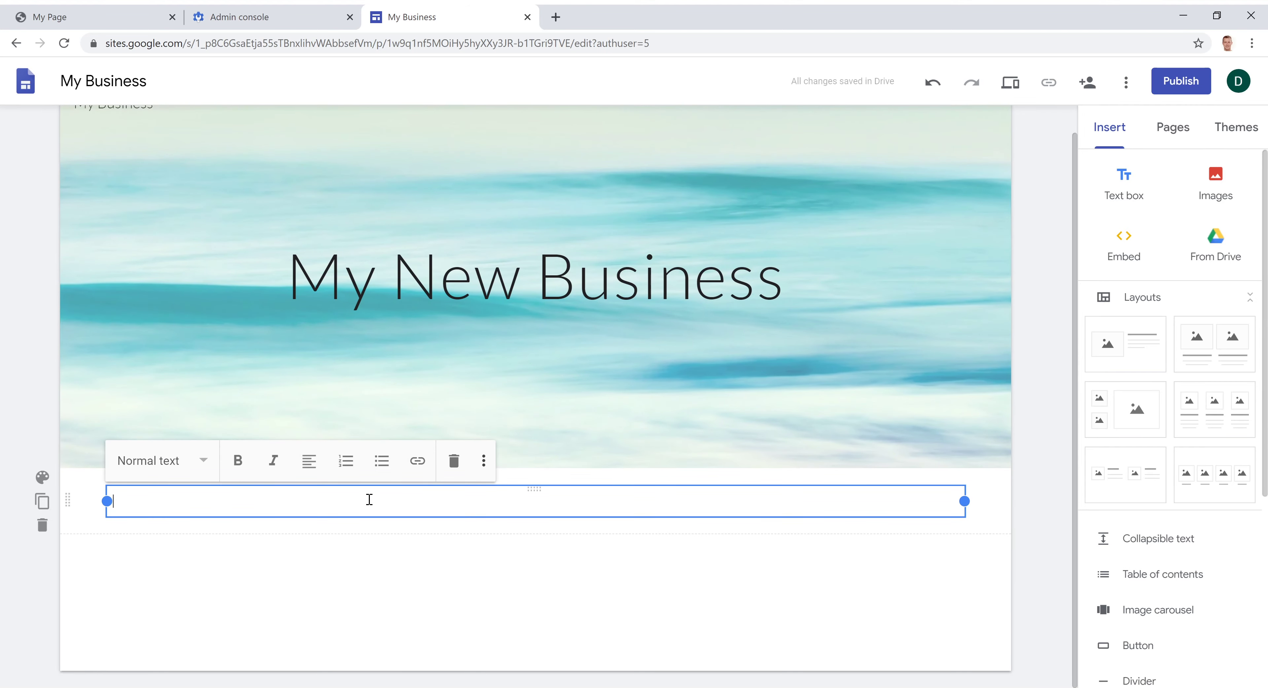
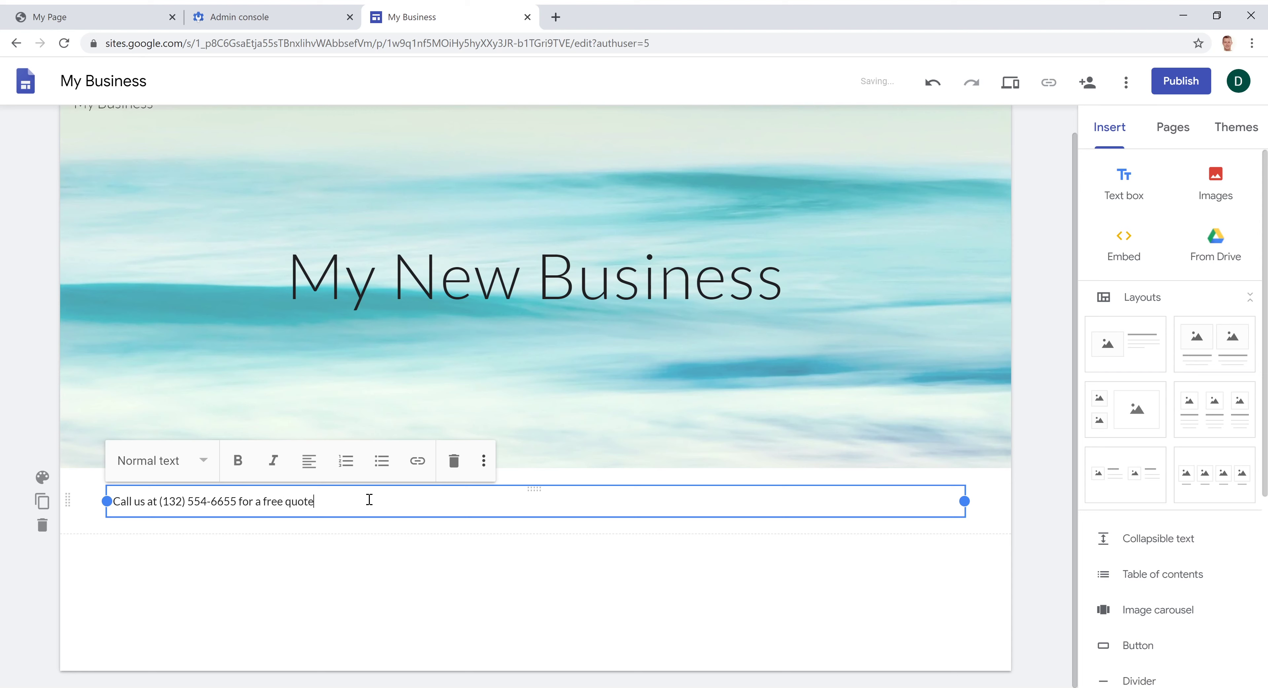
{"action": "type", "text": ". Or fill in the contact form below"}
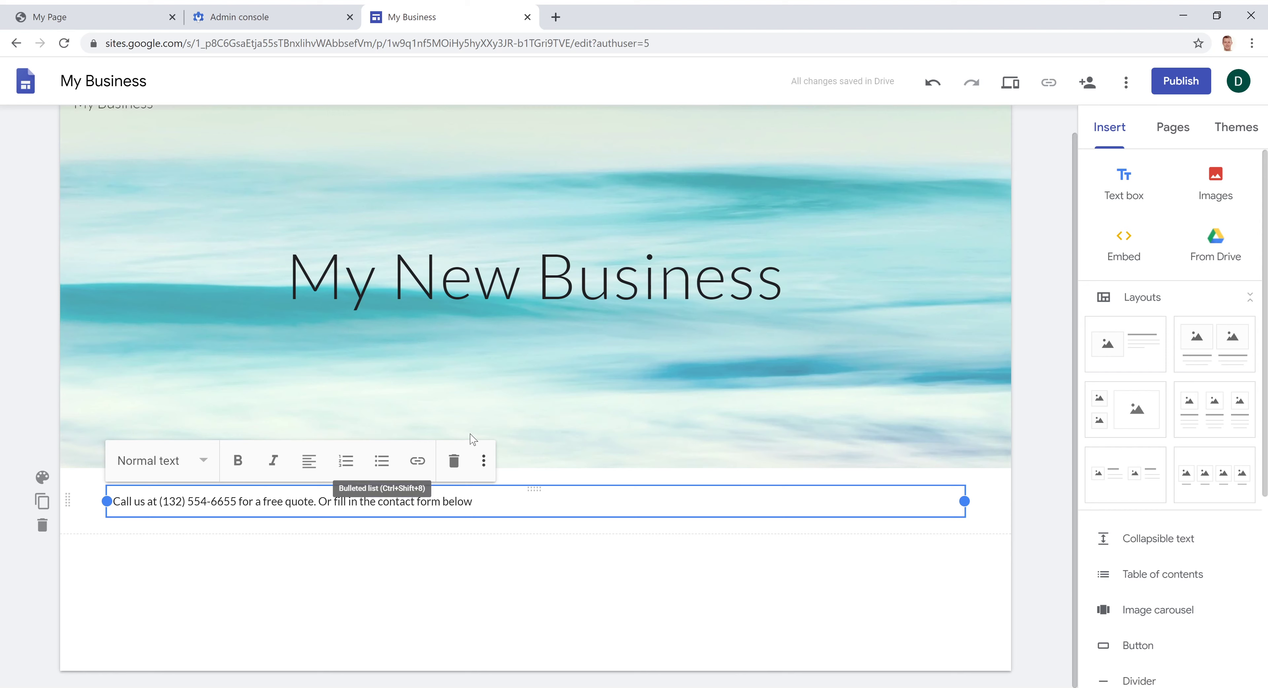
{"action": "mouse_move", "coordinate": [483, 565]}
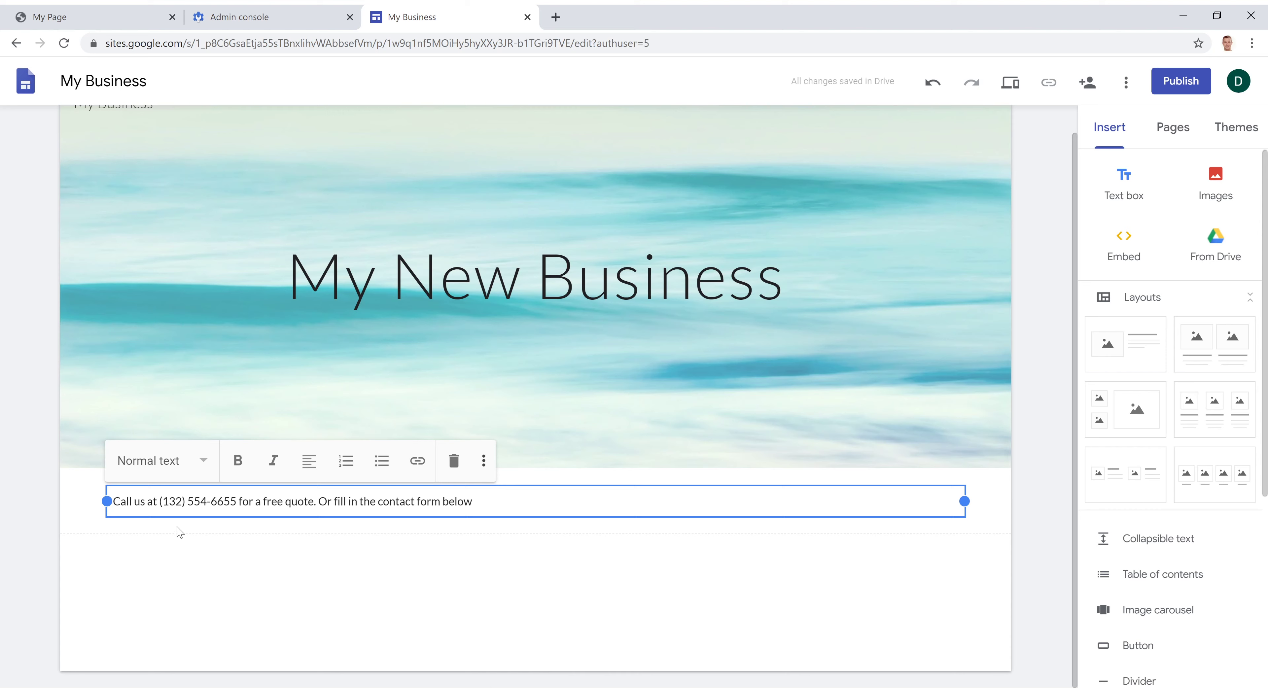
Style the call-to-action line as a Heading and center it.
{"action": "left_click", "coordinate": [161, 468]}
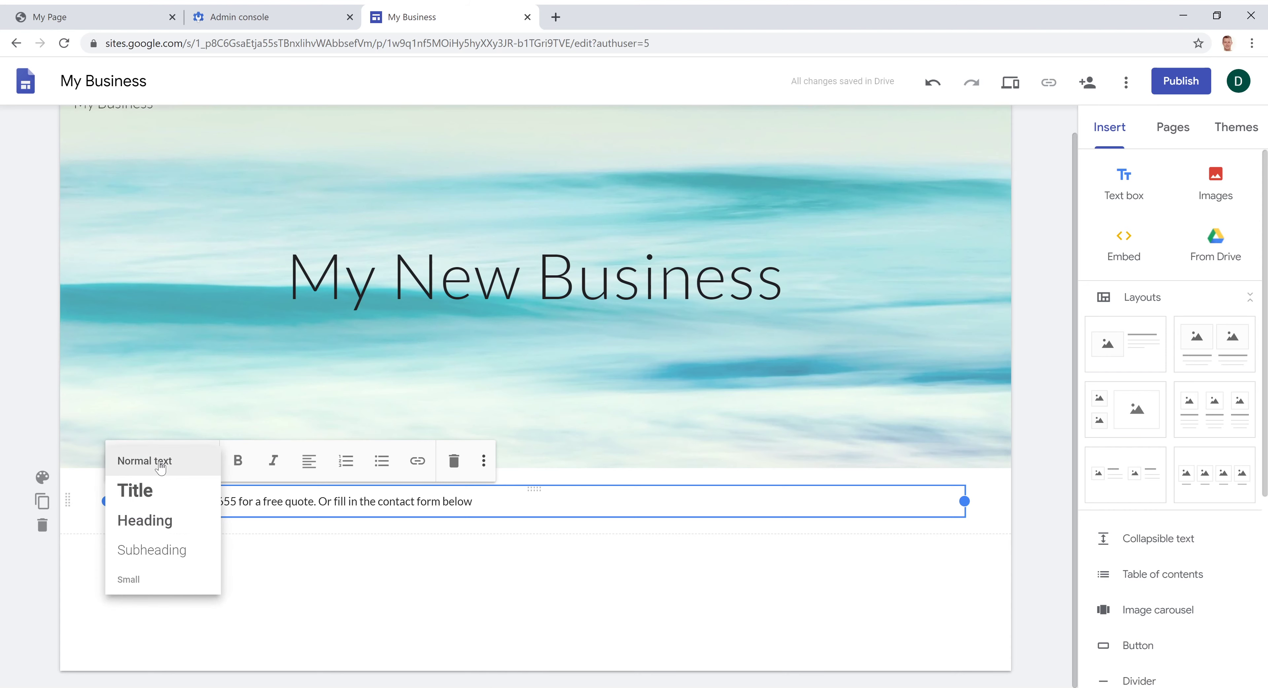
{"action": "left_click", "coordinate": [164, 496]}
{"action": "left_click", "coordinate": [162, 460]}
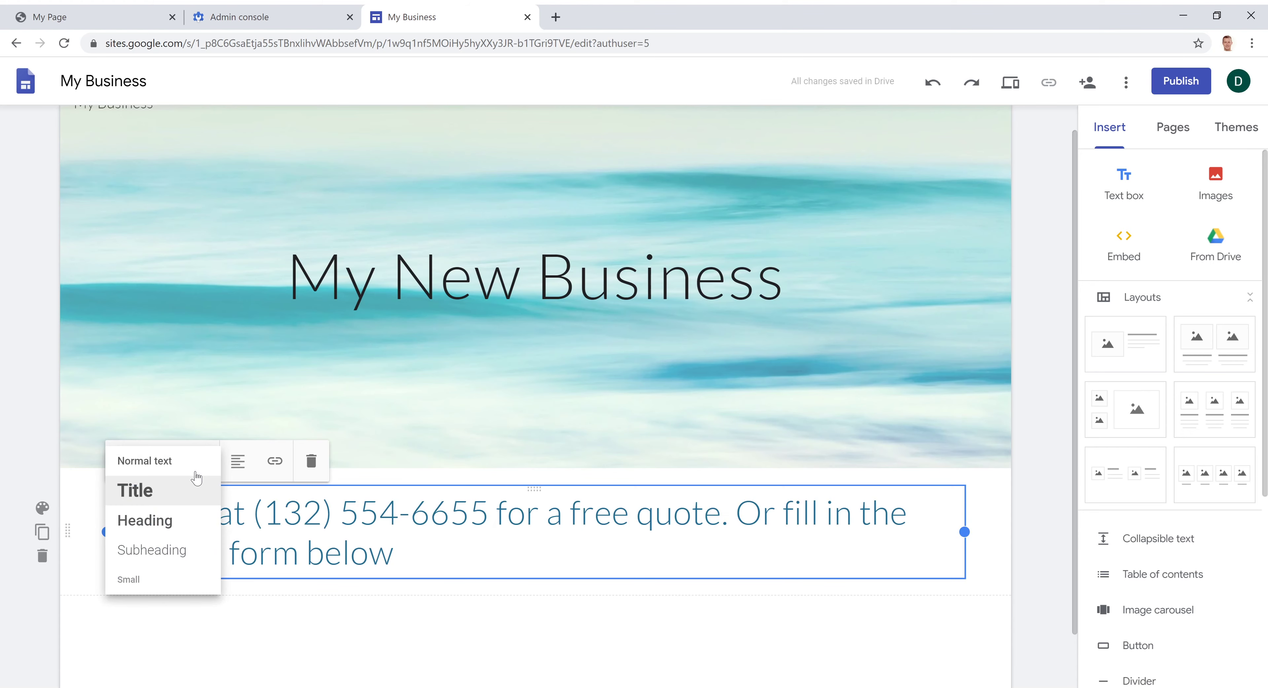
{"action": "left_click", "coordinate": [185, 521]}
{"action": "left_click", "coordinate": [244, 460]}
{"action": "left_click", "coordinate": [238, 493]}
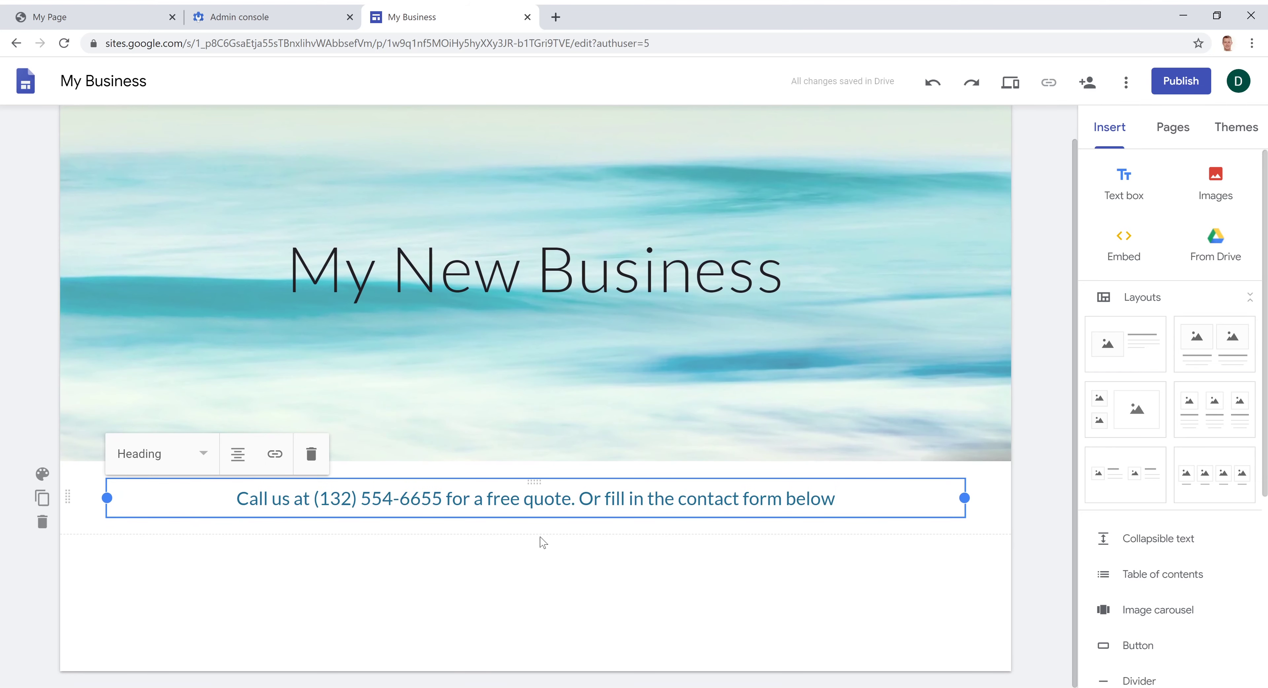
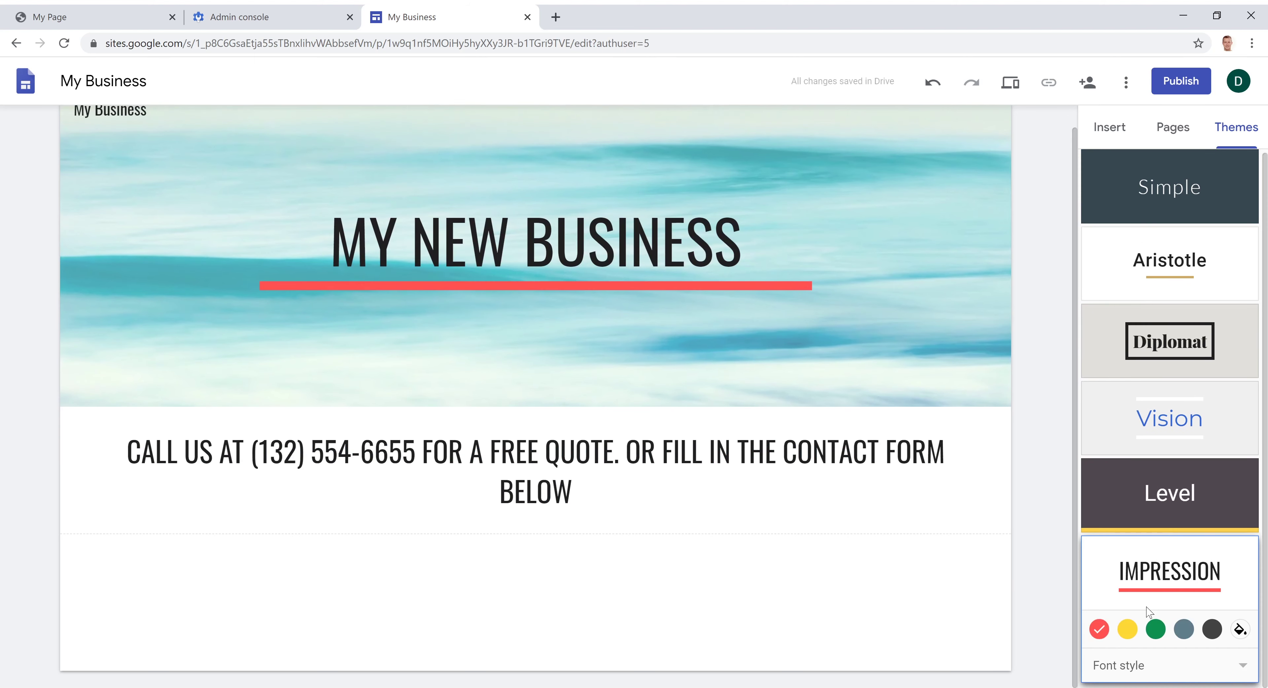
Try the Vision and Aristotle themes, then apply the Simple theme in purple.
{"action": "left_click", "coordinate": [1141, 416]}
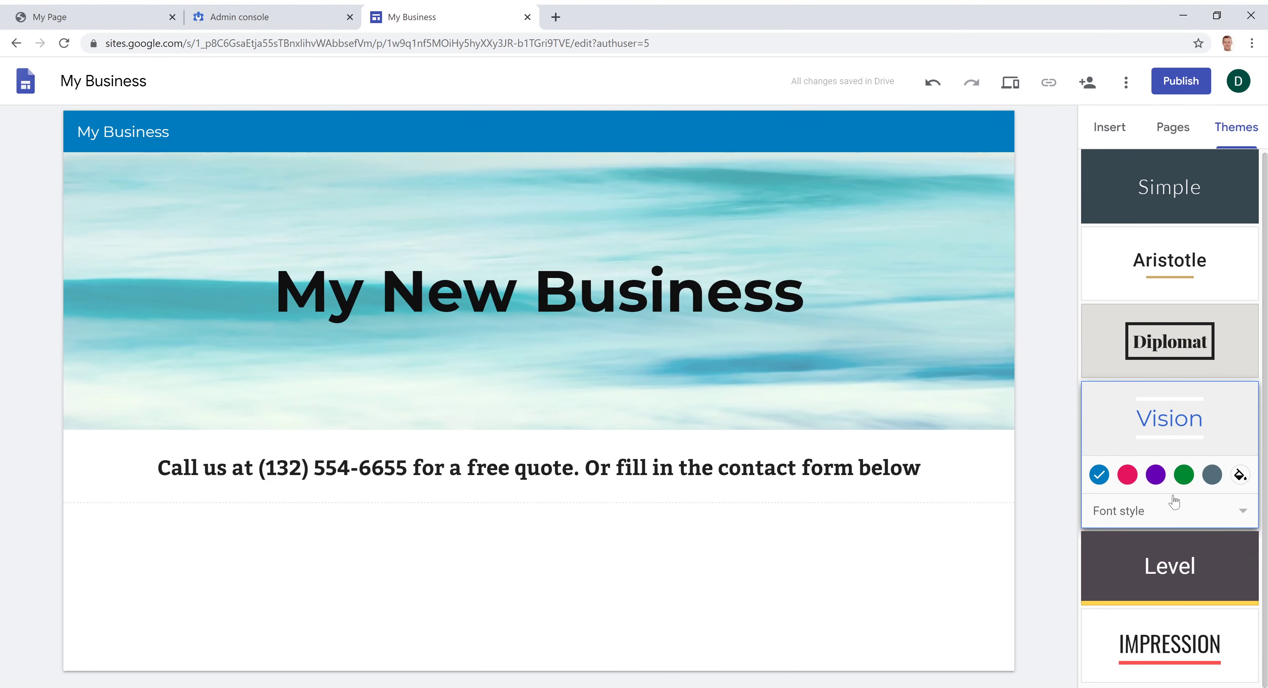
{"action": "left_click", "coordinate": [1181, 256]}
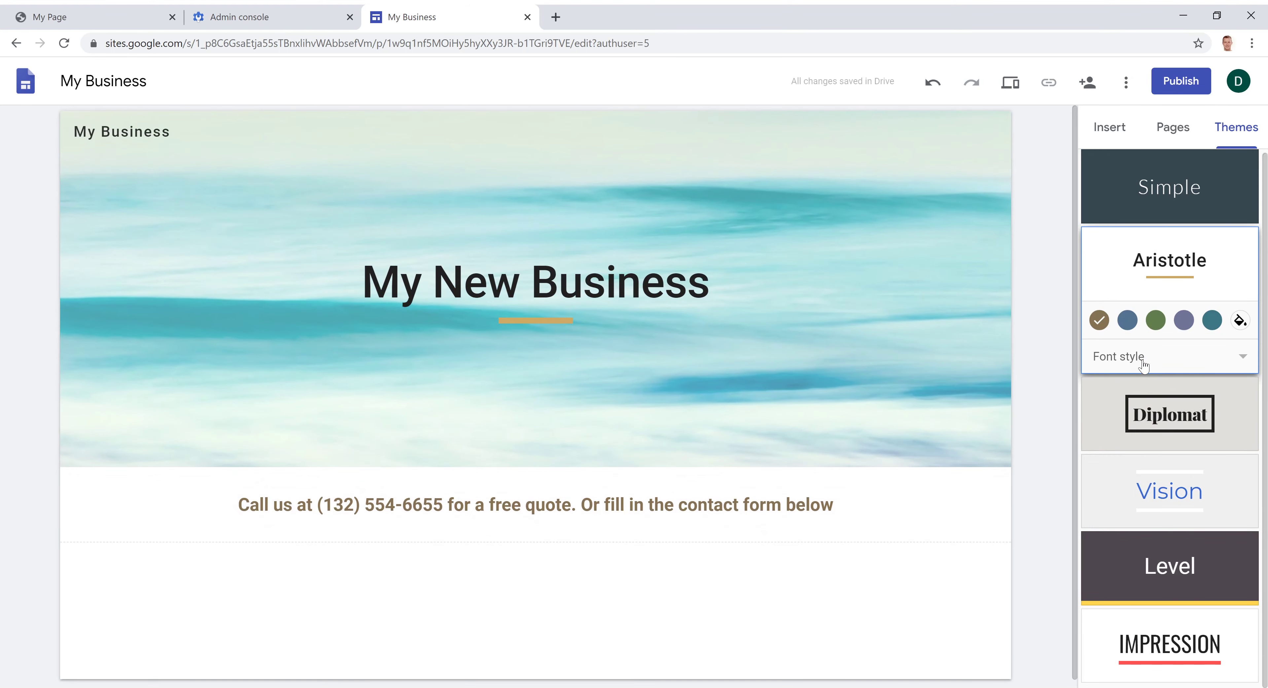
{"action": "left_click", "coordinate": [1156, 200]}
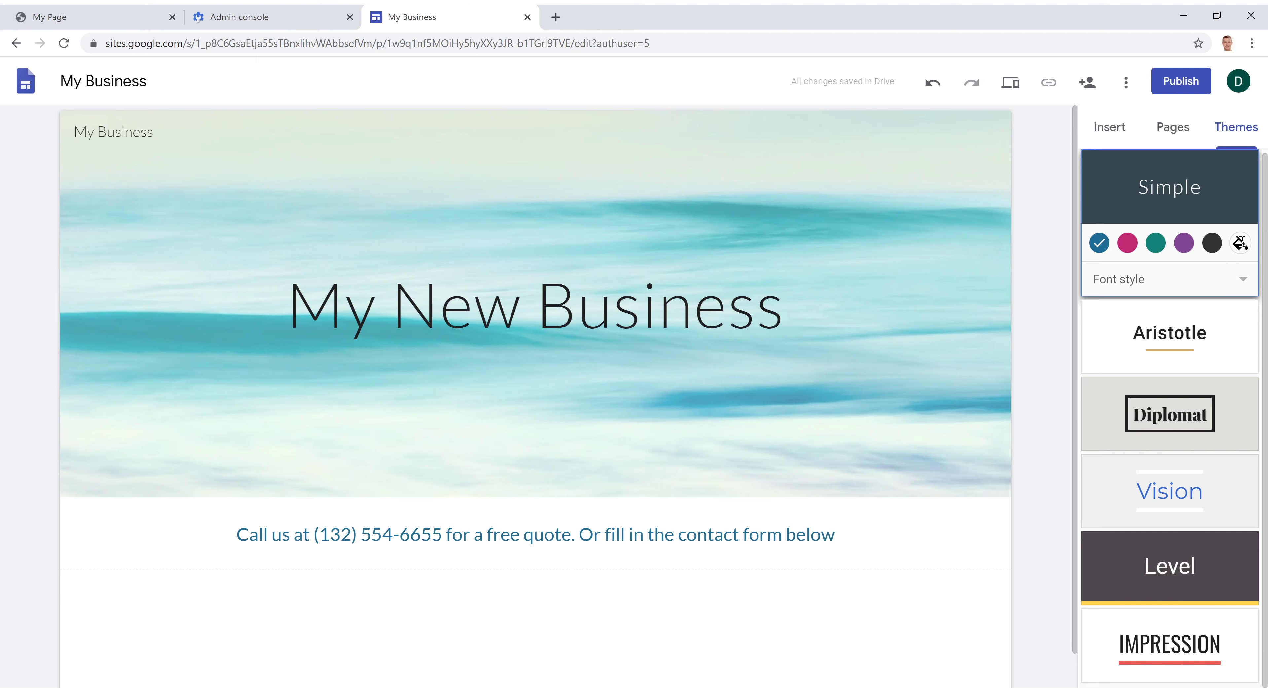
{"action": "left_click", "coordinate": [1211, 246]}
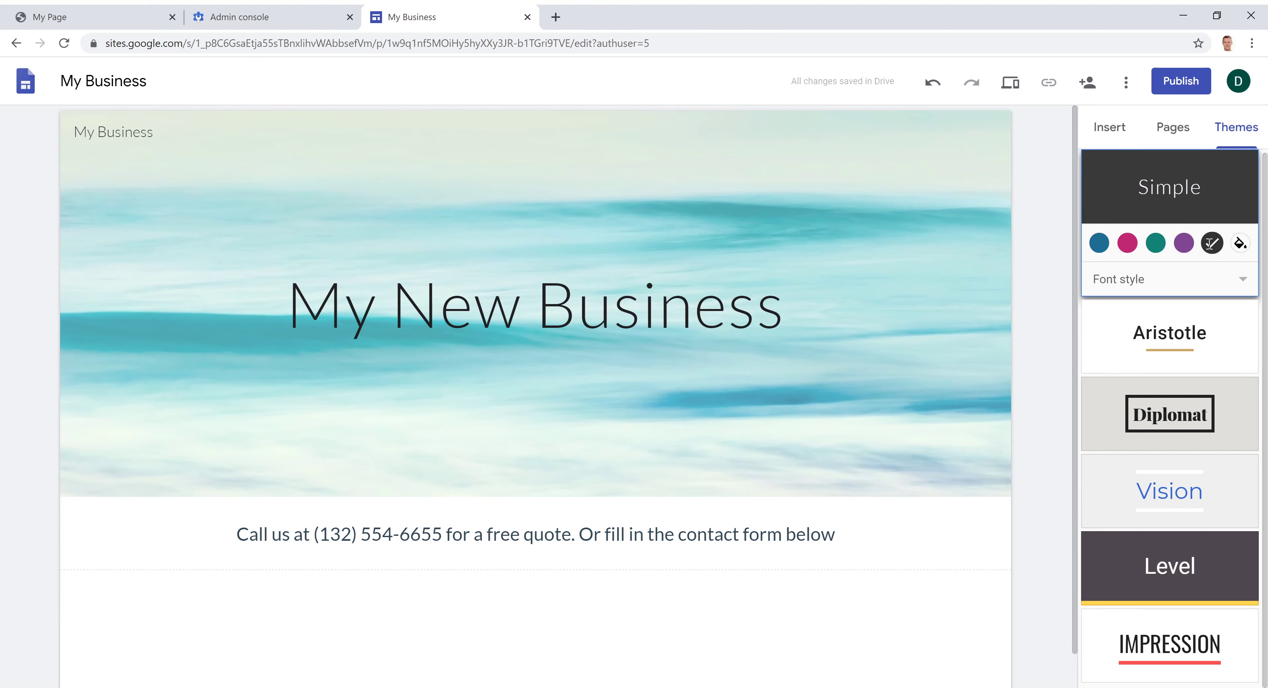
{"action": "left_click", "coordinate": [1183, 243]}
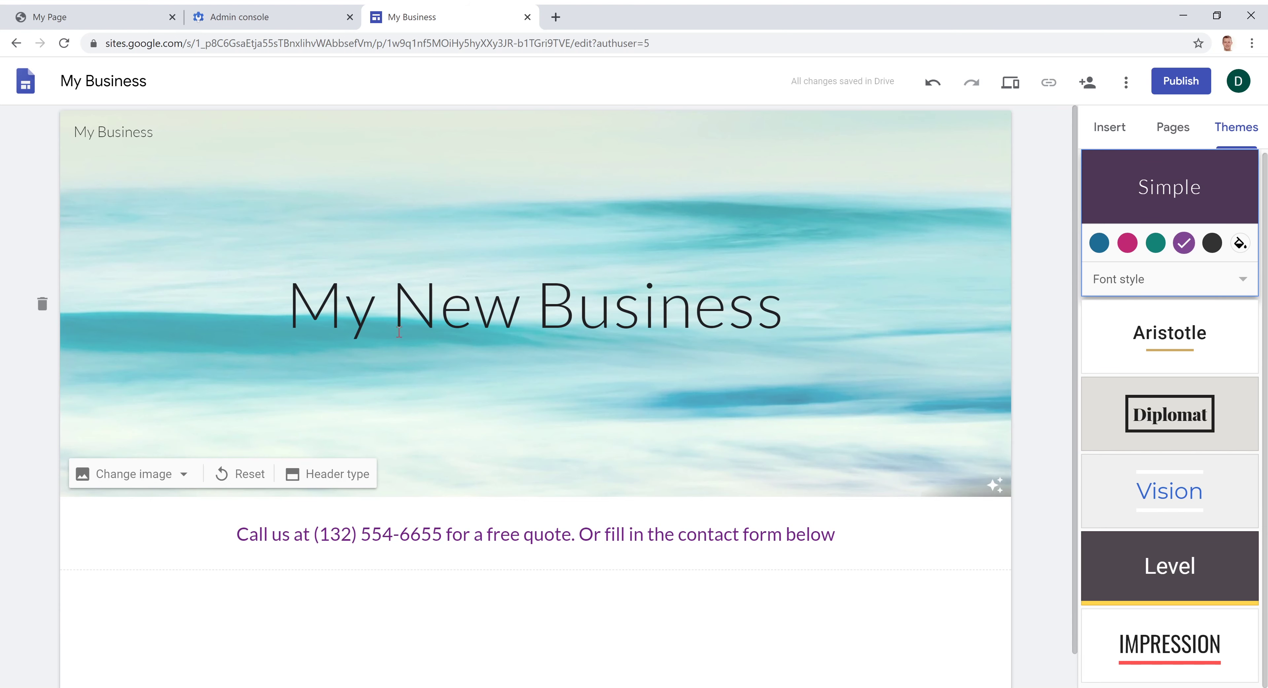
Add the tag line 'Your Tag Line' on a new line below 'My New Business'.
{"action": "left_click", "coordinate": [785, 303]}
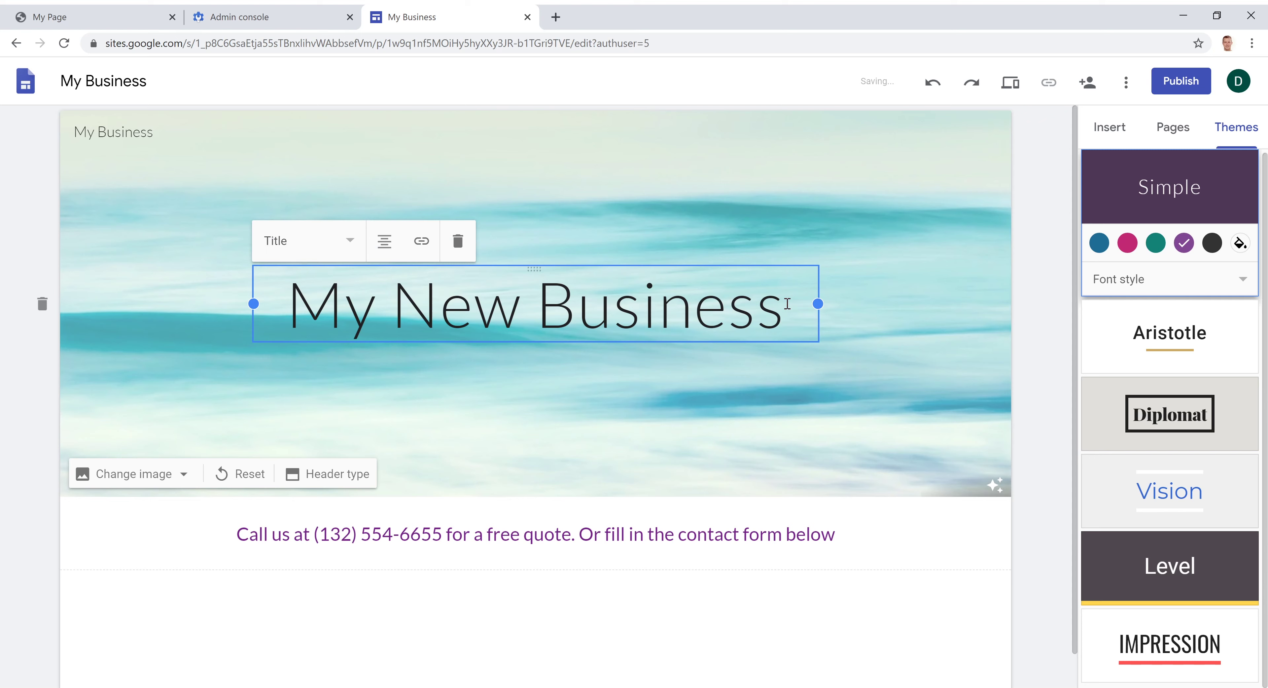
{"action": "key", "text": "Return"}
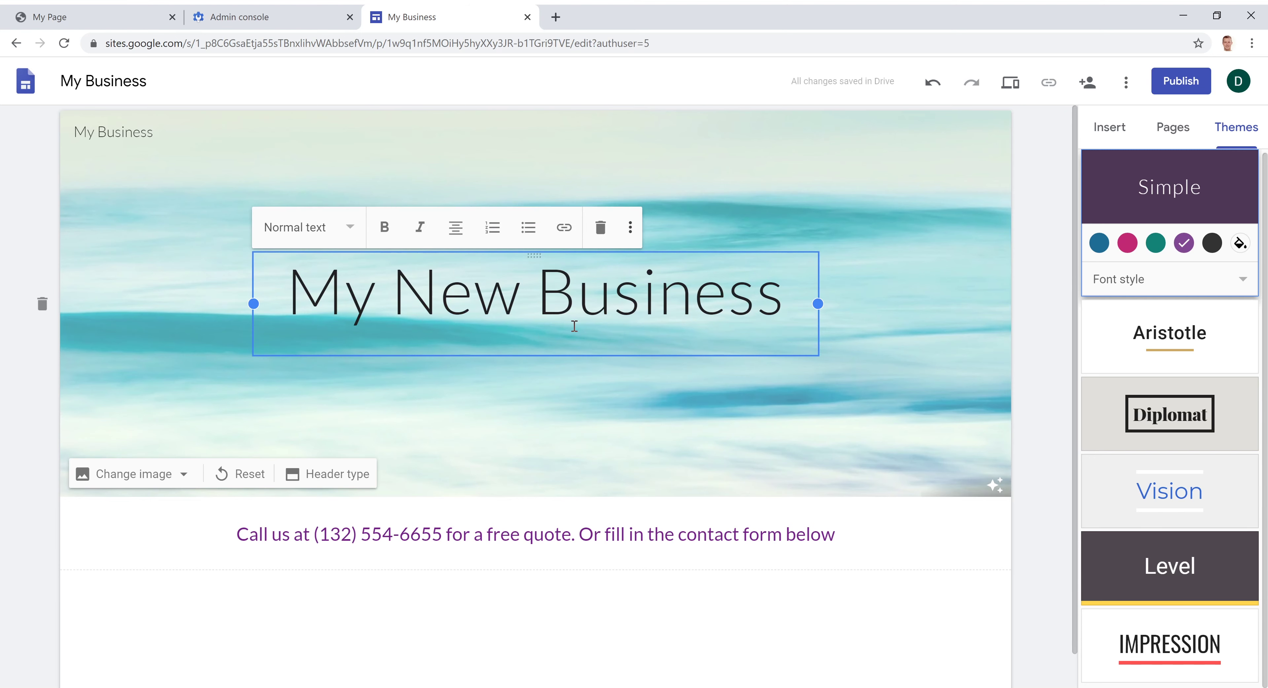
{"action": "type", "text": "Yout Taa"}
{"action": "key", "text": "BackSpace"}
{"action": "key", "text": "BackSpace"}
{"action": "key", "text": "BackSpace"}
{"action": "key", "text": "BackSpace"}
{"action": "key", "text": "BackSpace"}
{"action": "key", "text": "BackSpace"}
{"action": "type", "text": "r Tag Line"}
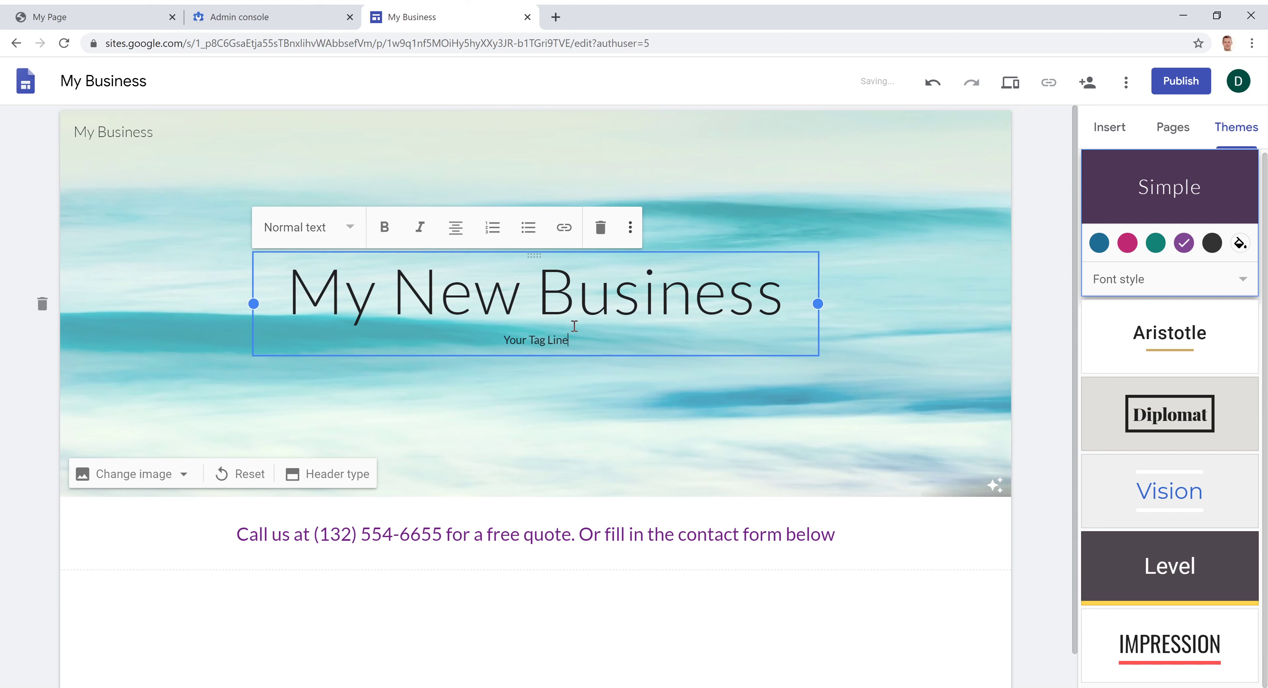
{"action": "left_click", "coordinate": [6, 352]}
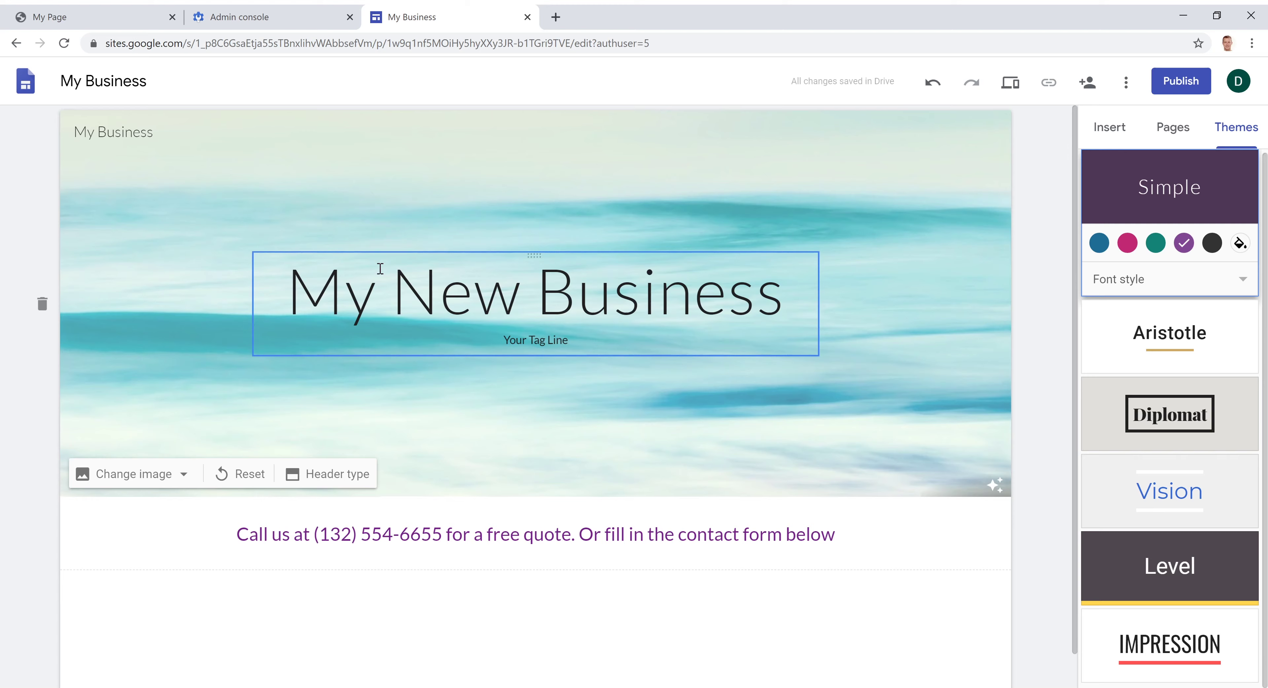
{"action": "scroll", "coordinate": [398, 387], "scroll_direction": "down", "scroll_amount": 1}
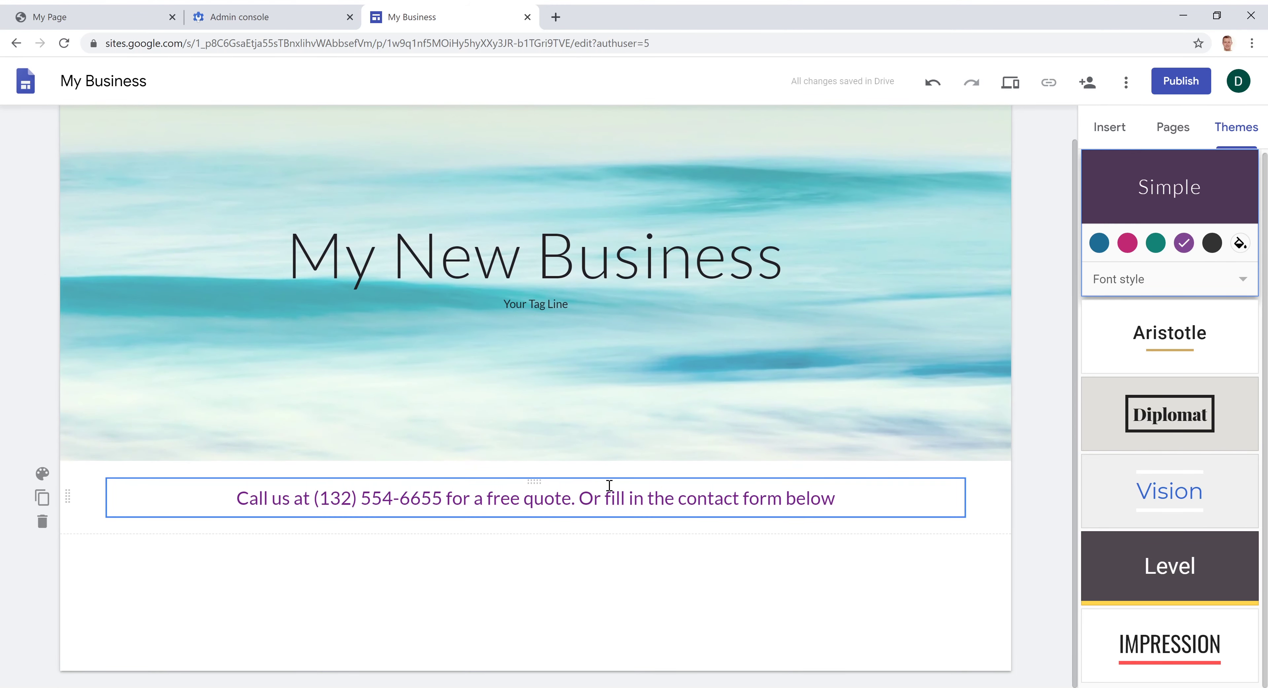
Insert an image-and-text section titled 'About Us' with the text 'We started in 1999'.
{"action": "left_click", "coordinate": [1112, 132]}
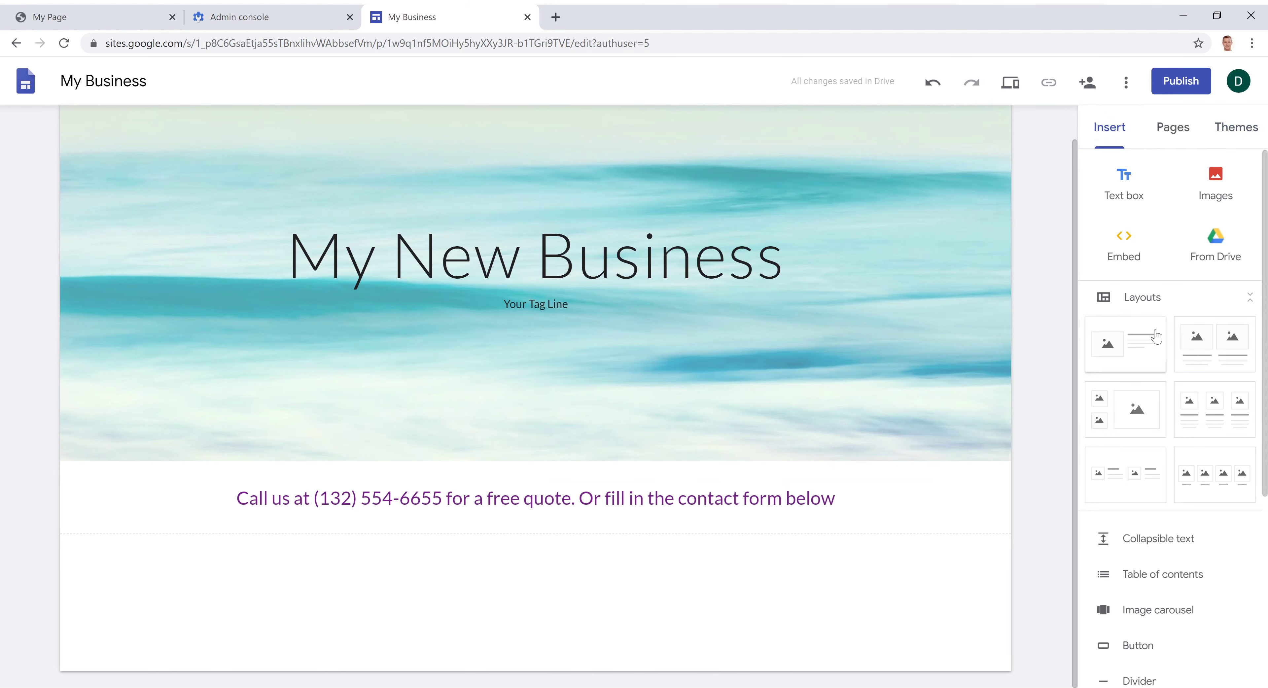
{"action": "left_click", "coordinate": [1126, 348]}
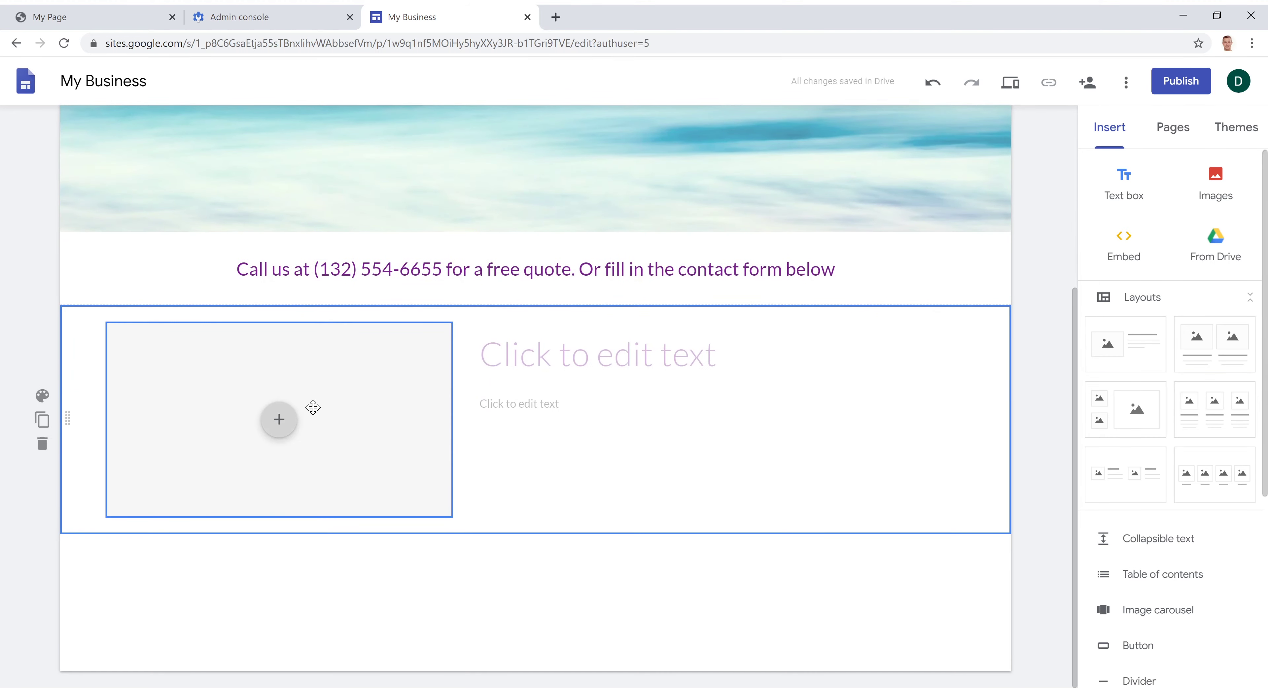
{"action": "left_click", "coordinate": [573, 350]}
{"action": "type", "text": "T"}
{"action": "key", "text": "BackSpace"}
{"action": "type", "text": "About Us"}
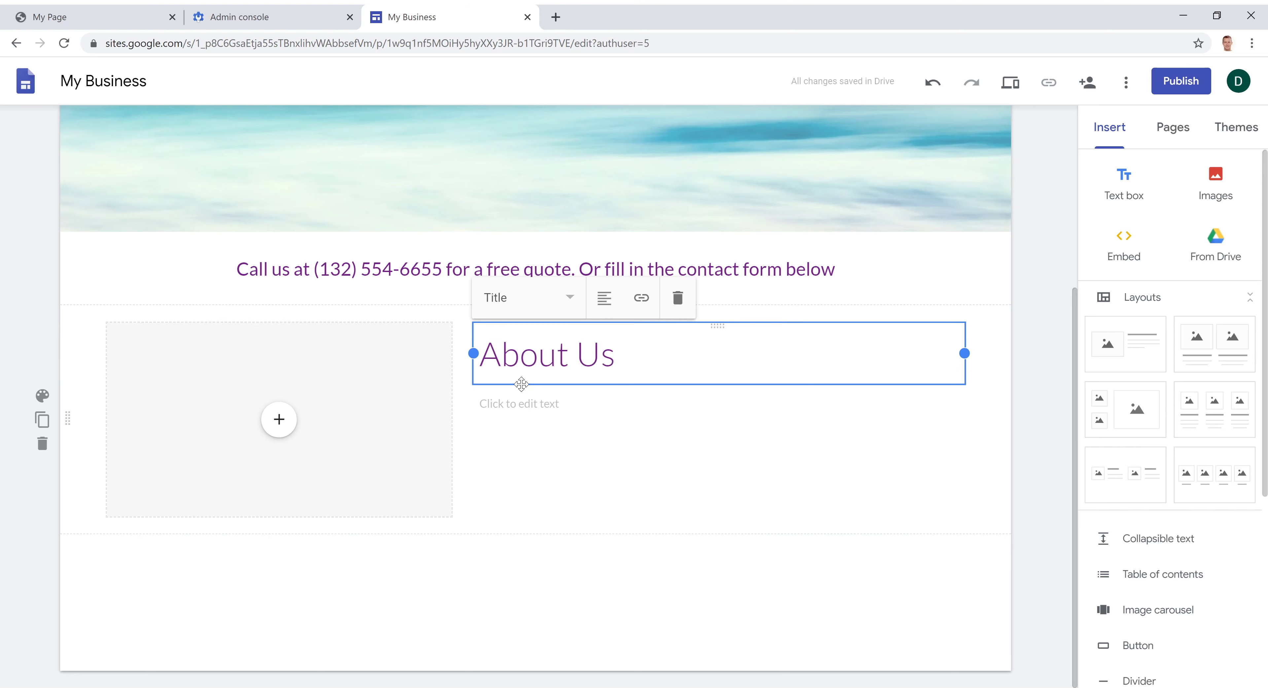
{"action": "left_click", "coordinate": [526, 403]}
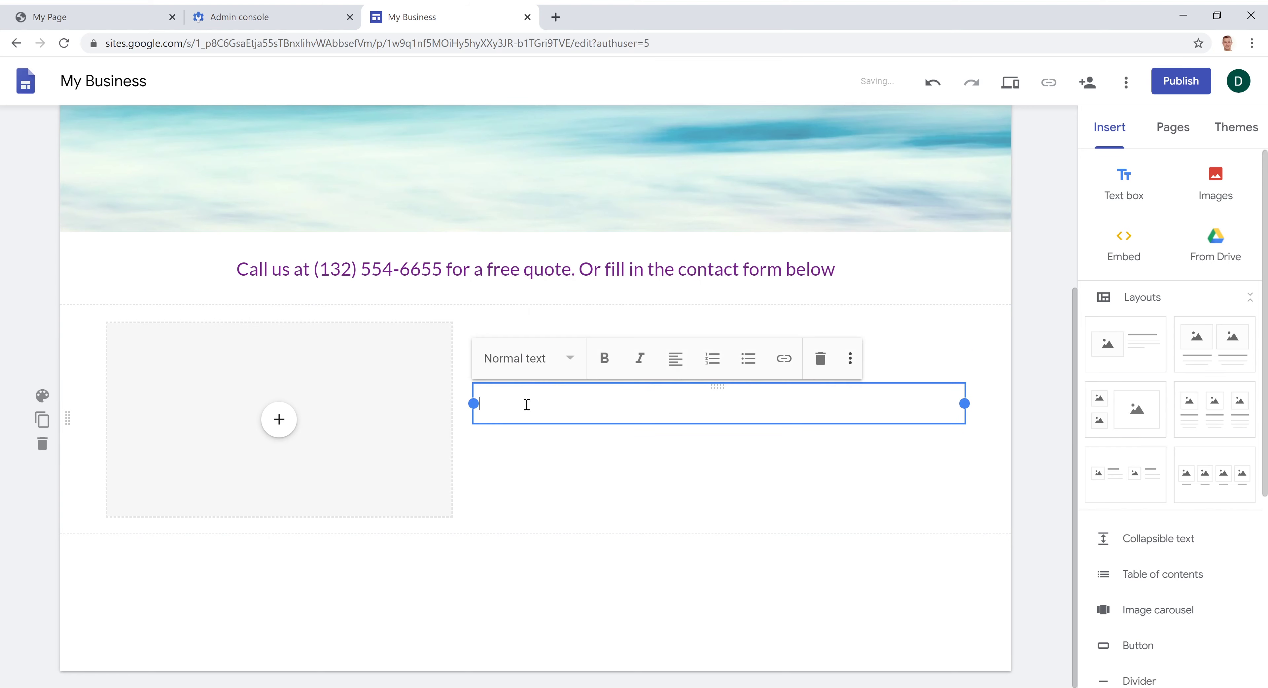
{"action": "type", "text": "We started in 1999"}
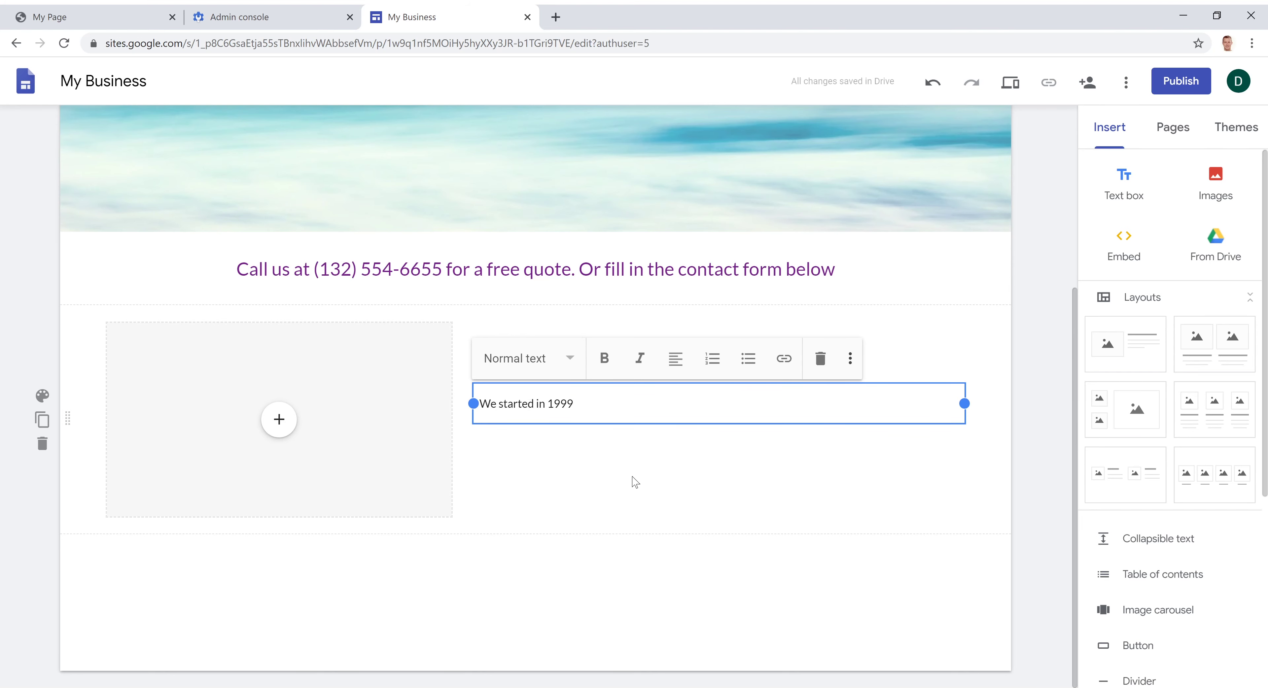
{"action": "left_click", "coordinate": [279, 425]}
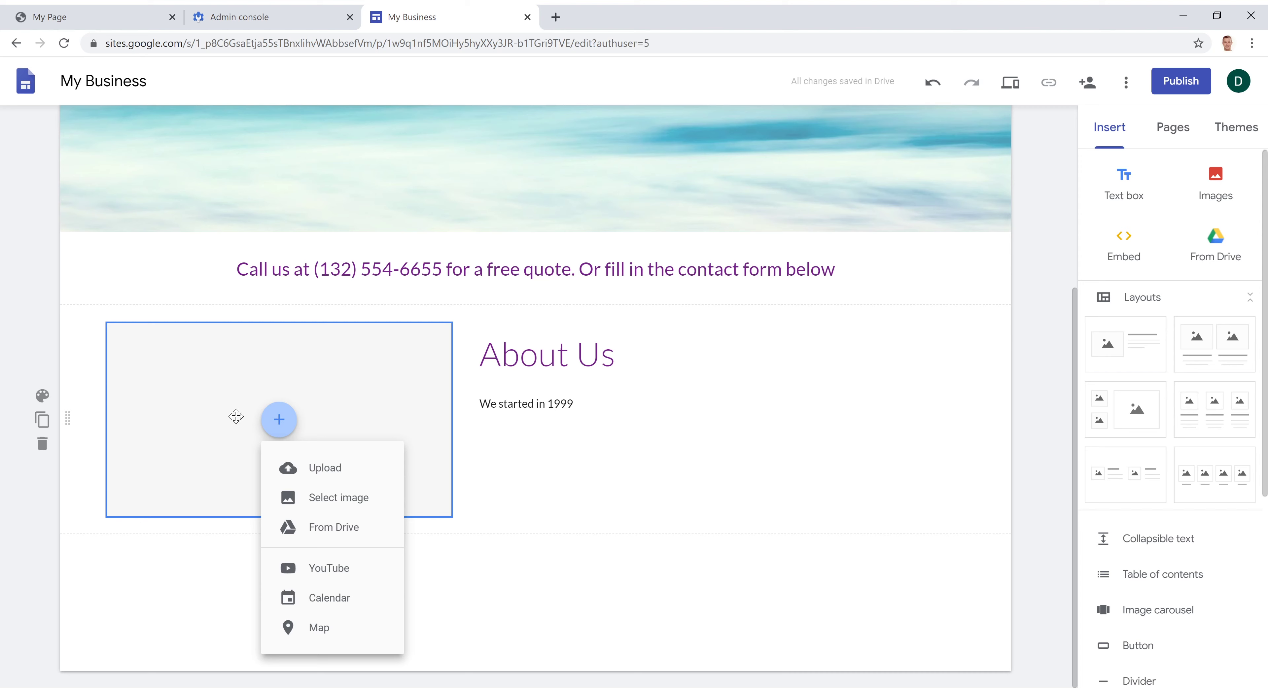
Add a footer reading 'My Cleaning Business' in Subheading style.
{"action": "left_click", "coordinate": [628, 588]}
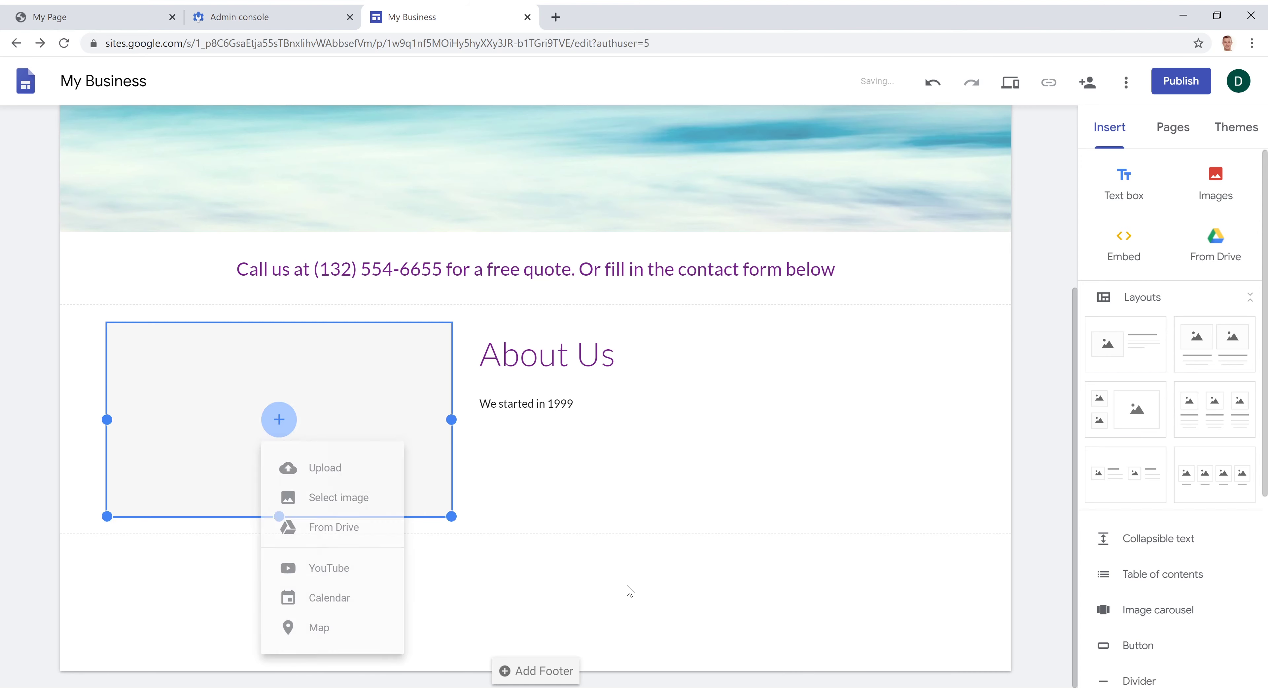
{"action": "mouse_move", "coordinate": [536, 649]}
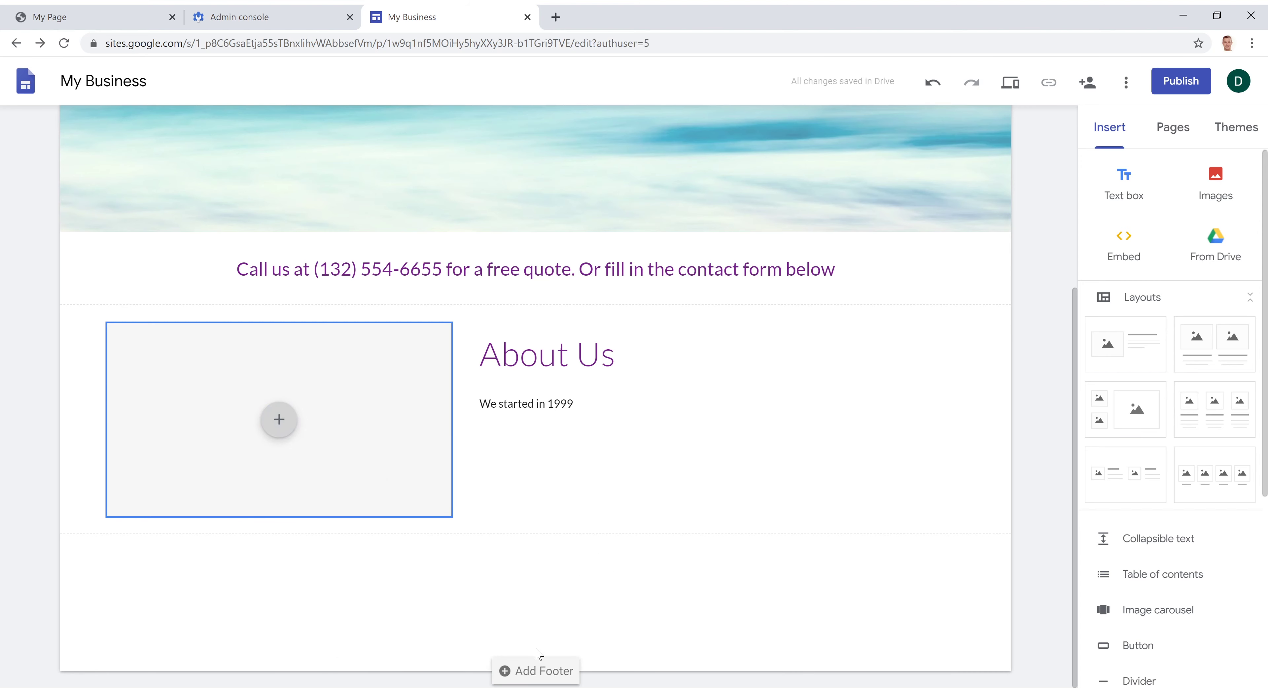
{"action": "left_click", "coordinate": [532, 674]}
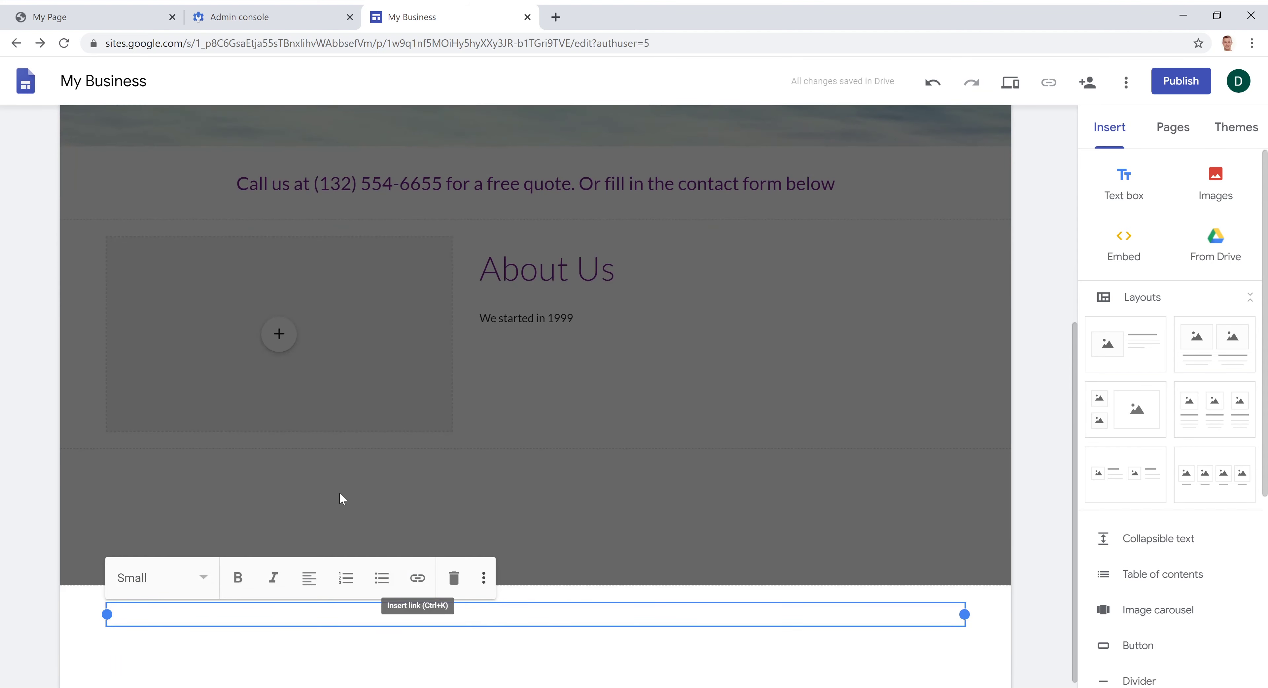
{"action": "type", "text": "My"}
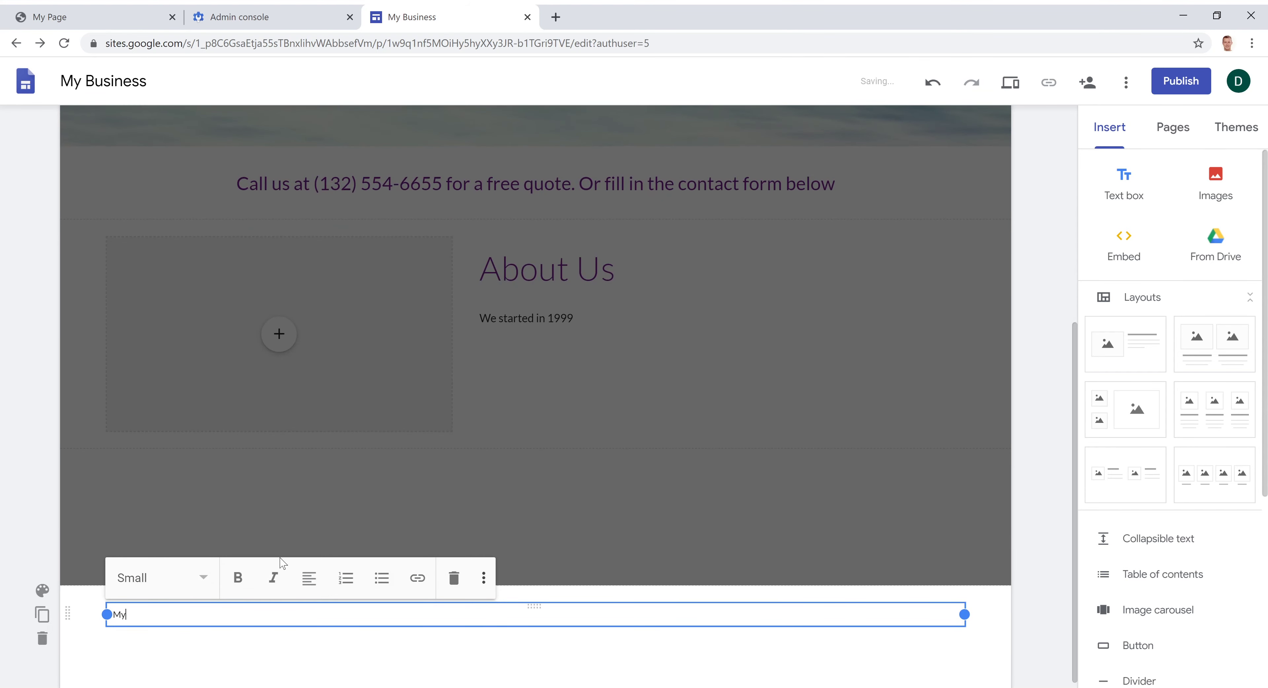
{"action": "type", "text": " Clenai"}
{"action": "key", "text": "Return"}
{"action": "key", "text": "BackSpace"}
{"action": "left_click", "coordinate": [204, 584]}
{"action": "left_click", "coordinate": [160, 657]}
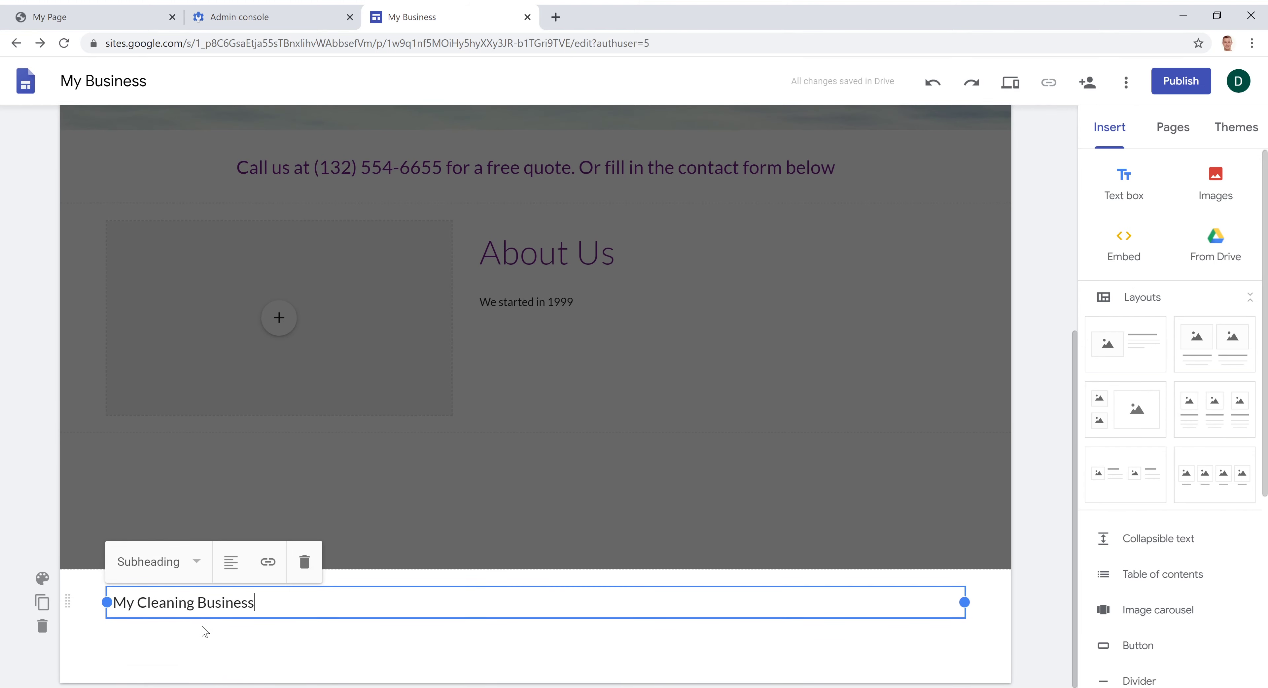
{"action": "left_click", "coordinate": [34, 509]}
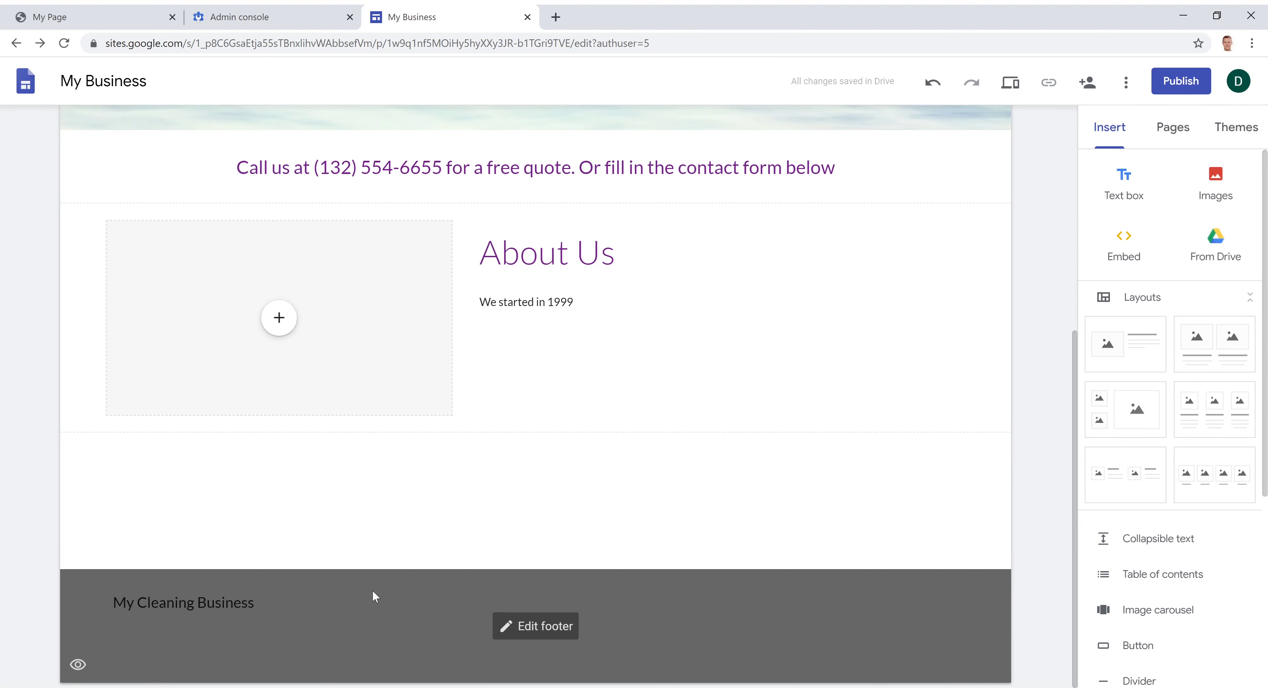
Give the footer section the purple Emphasis 2 background.
{"action": "left_click", "coordinate": [372, 591]}
{"action": "left_click", "coordinate": [42, 578]}
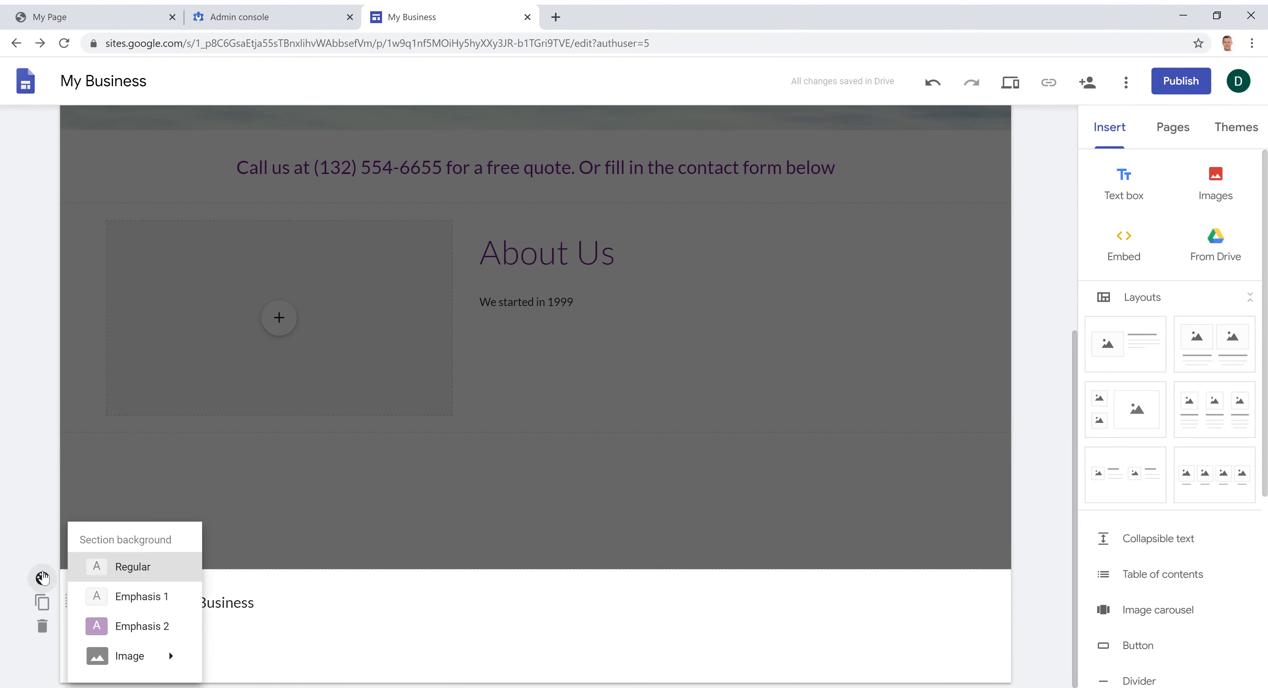
{"action": "left_click", "coordinate": [142, 626]}
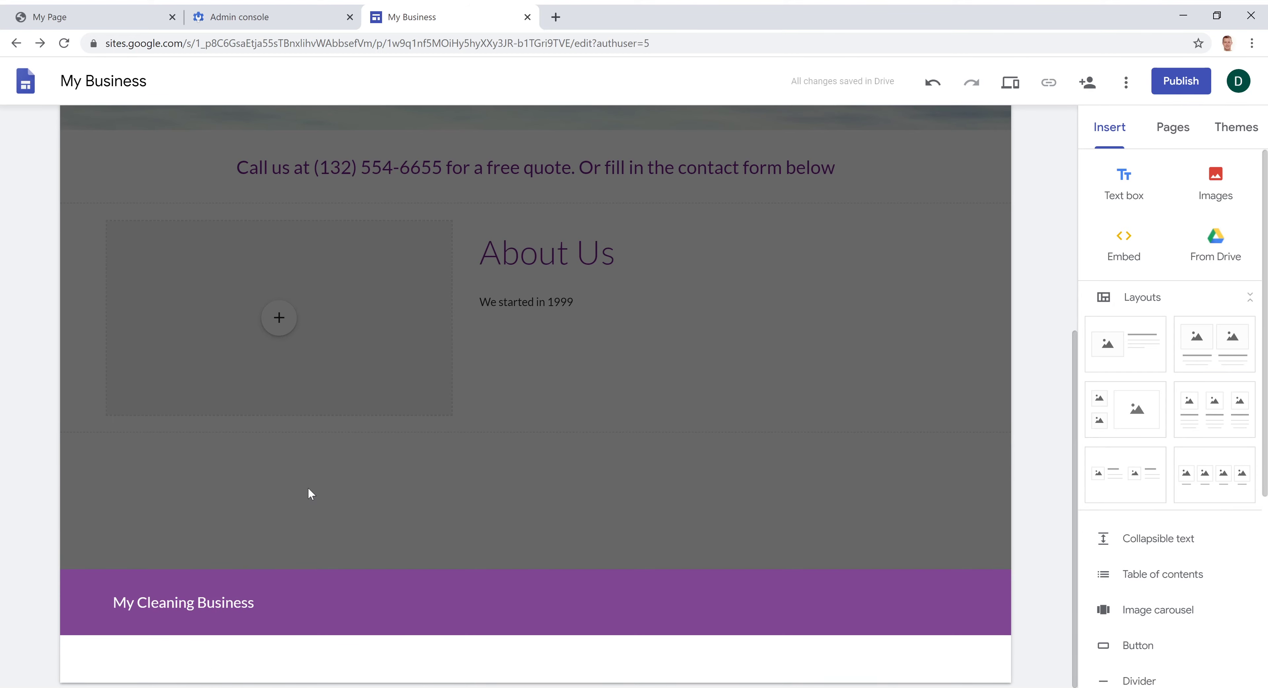
{"action": "left_click", "coordinate": [362, 491]}
{"action": "left_click", "coordinate": [136, 597]}
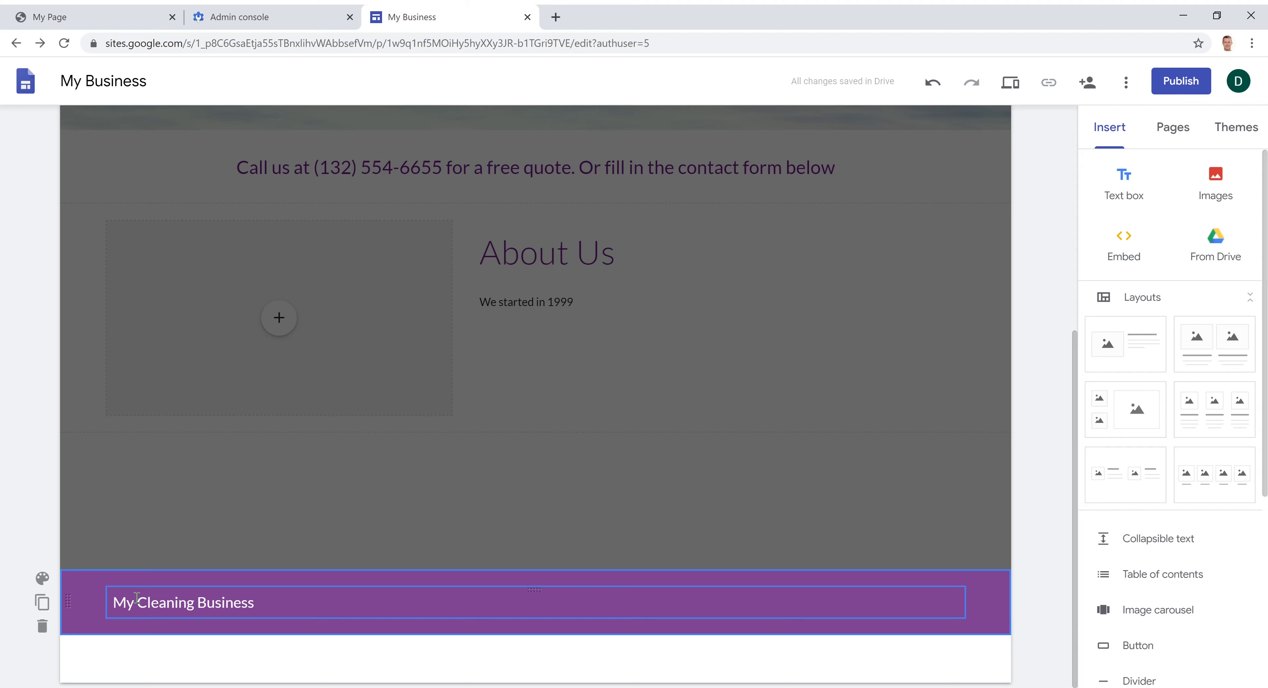
{"action": "left_click", "coordinate": [473, 549]}
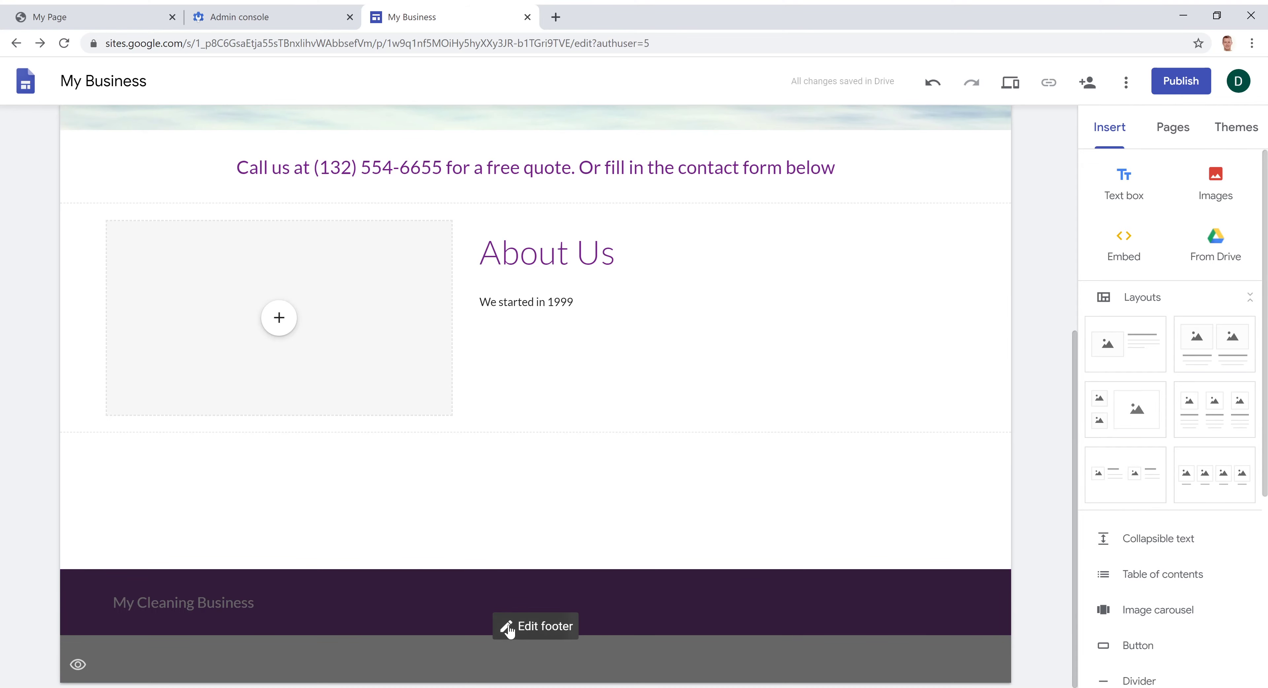
{"action": "left_click", "coordinate": [507, 627]}
{"action": "mouse_move", "coordinate": [42, 602]}
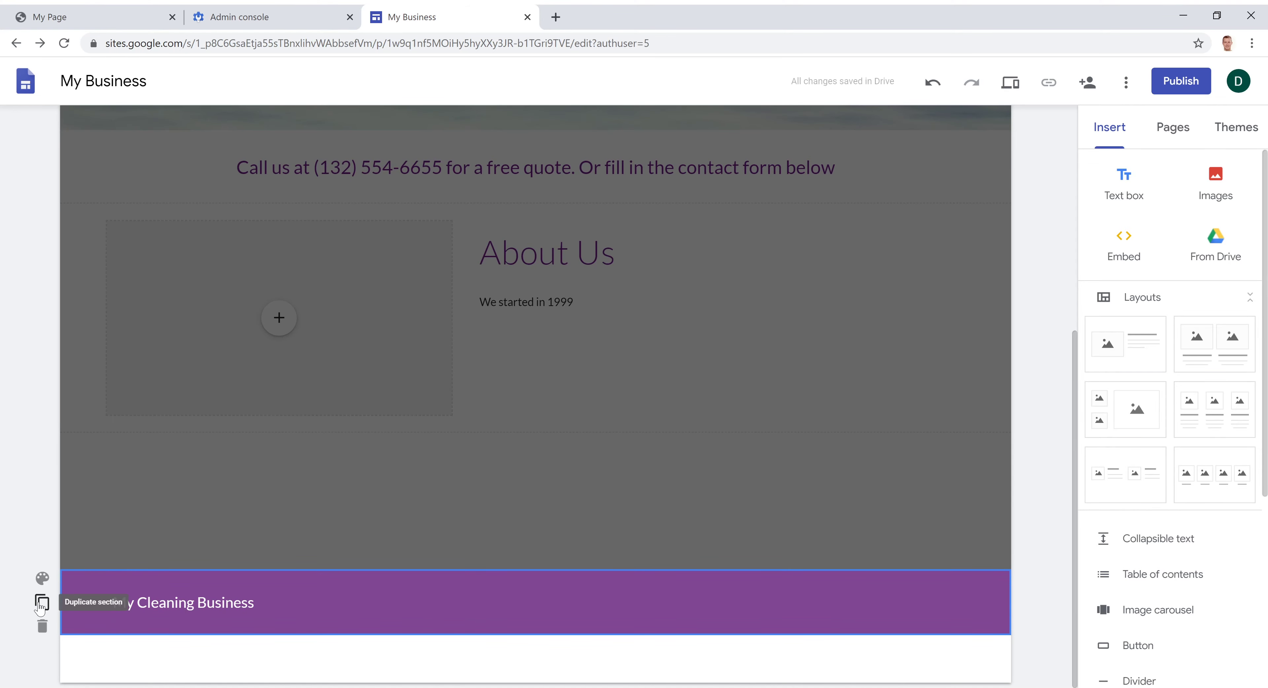
{"action": "left_click", "coordinate": [1051, 478]}
{"action": "scroll", "coordinate": [569, 494], "scroll_direction": "up", "scroll_amount": 7}
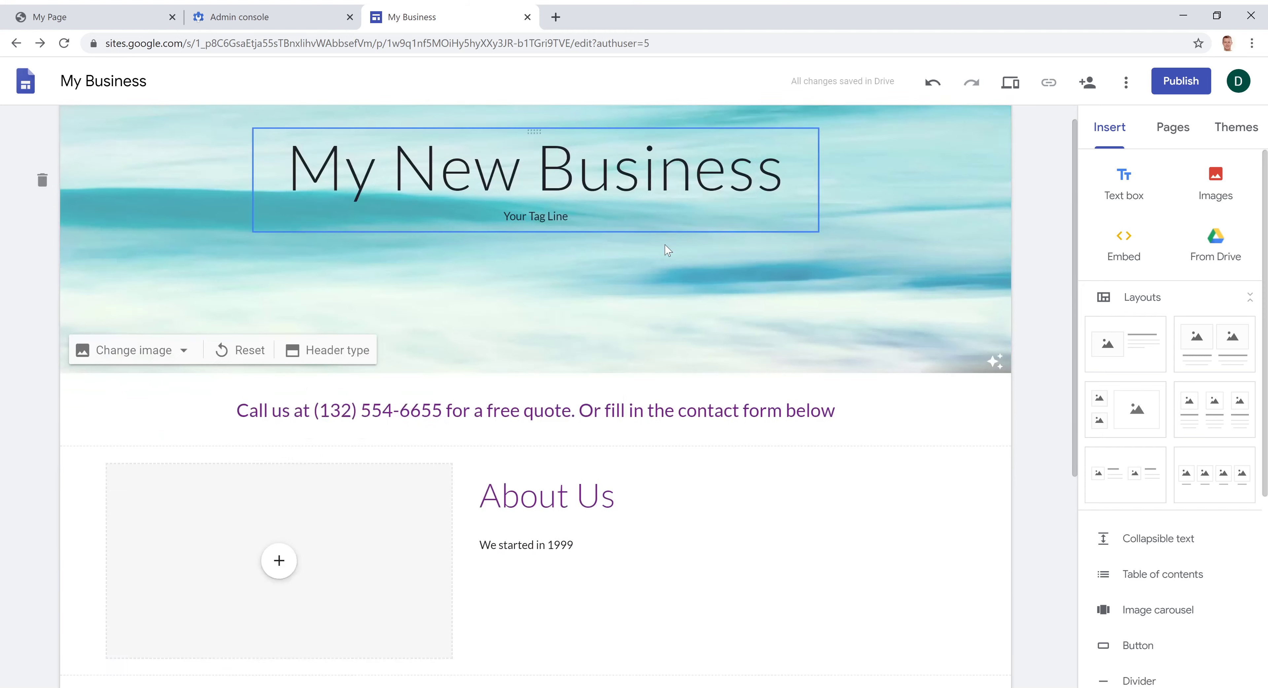
Set the call-us section background to grey Emphasis 1 and view the site's page list.
{"action": "scroll", "coordinate": [668, 249], "scroll_direction": "down", "scroll_amount": 5}
{"action": "scroll", "coordinate": [617, 272], "scroll_direction": "up", "scroll_amount": 3}
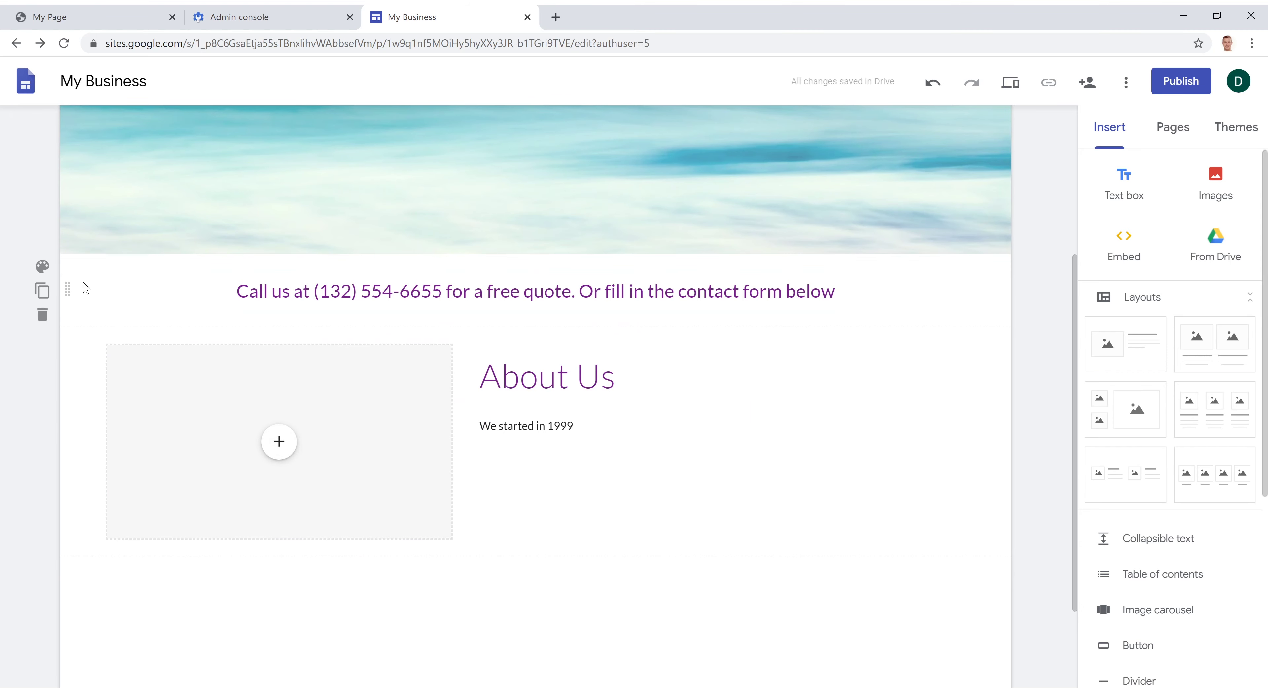
{"action": "left_click", "coordinate": [43, 267]}
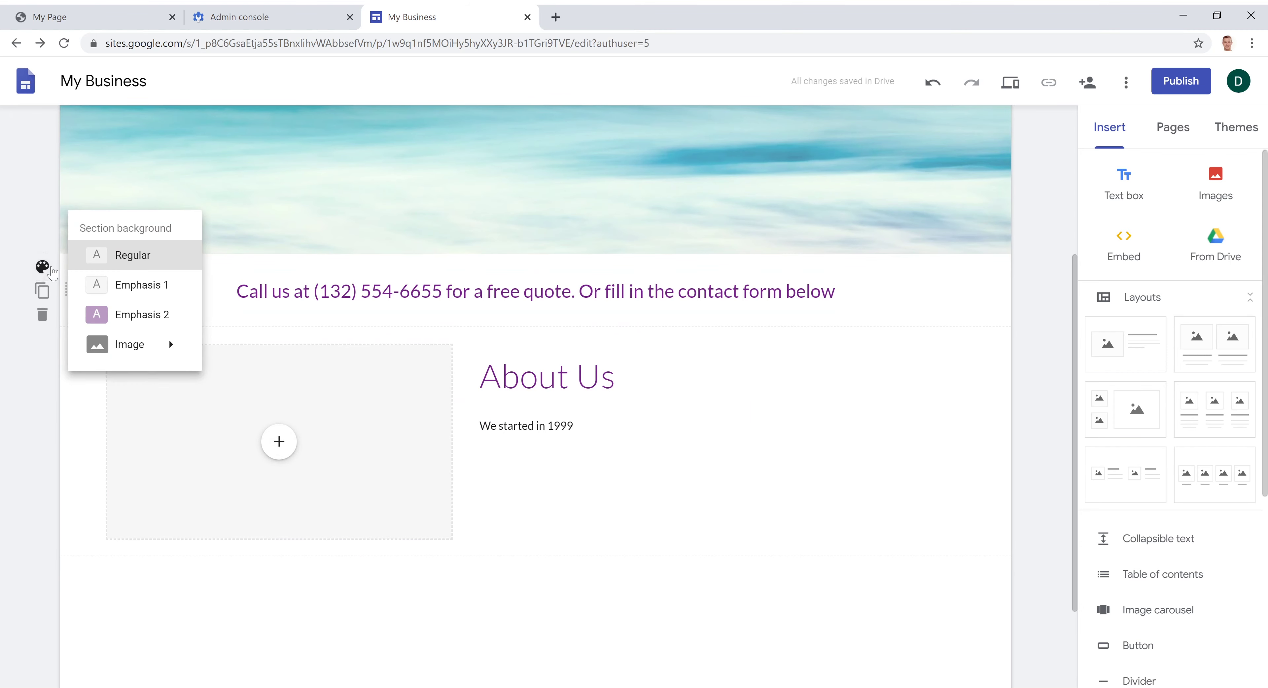
{"action": "left_click", "coordinate": [154, 290]}
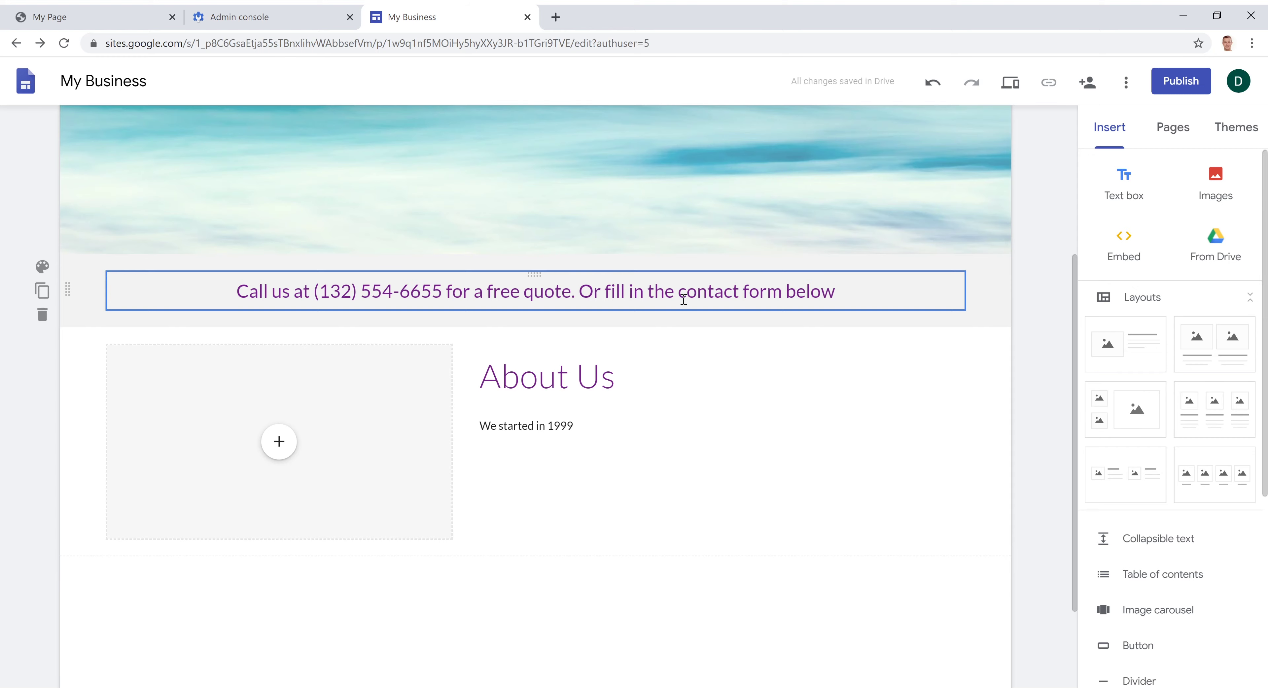
{"action": "scroll", "coordinate": [738, 290], "scroll_direction": "down", "scroll_amount": 3}
{"action": "scroll", "coordinate": [876, 246], "scroll_direction": "up", "scroll_amount": 3}
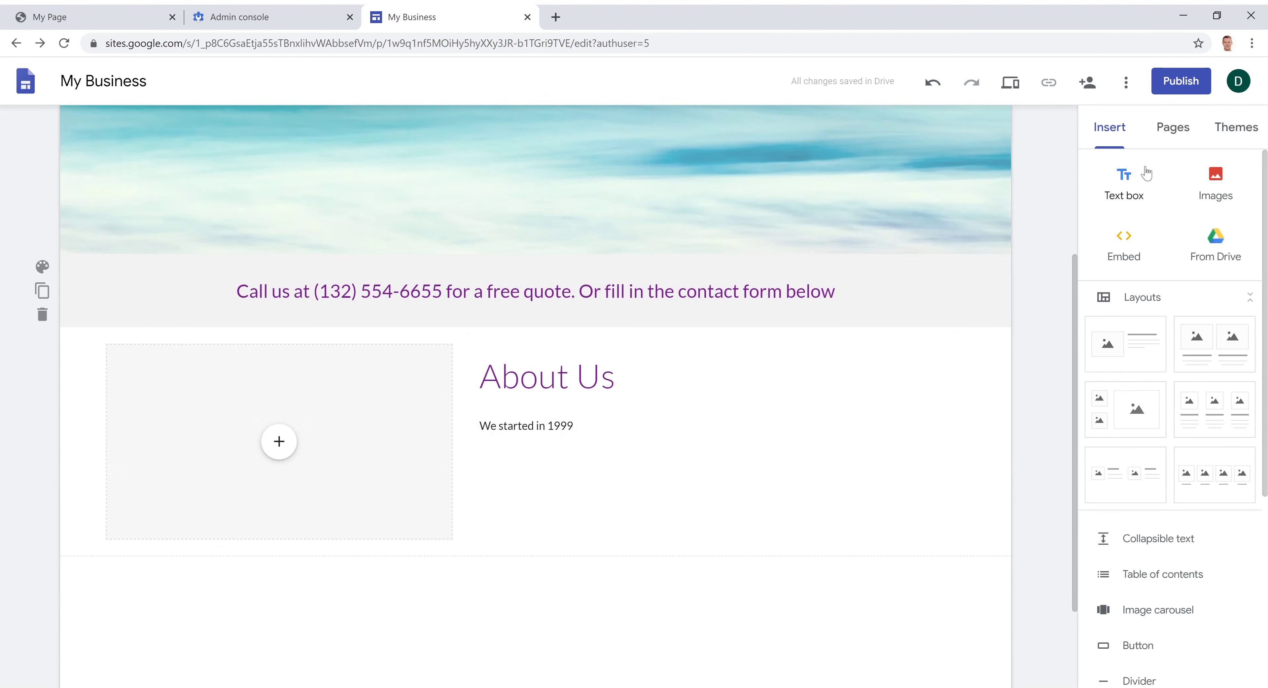
{"action": "left_click", "coordinate": [1173, 129]}
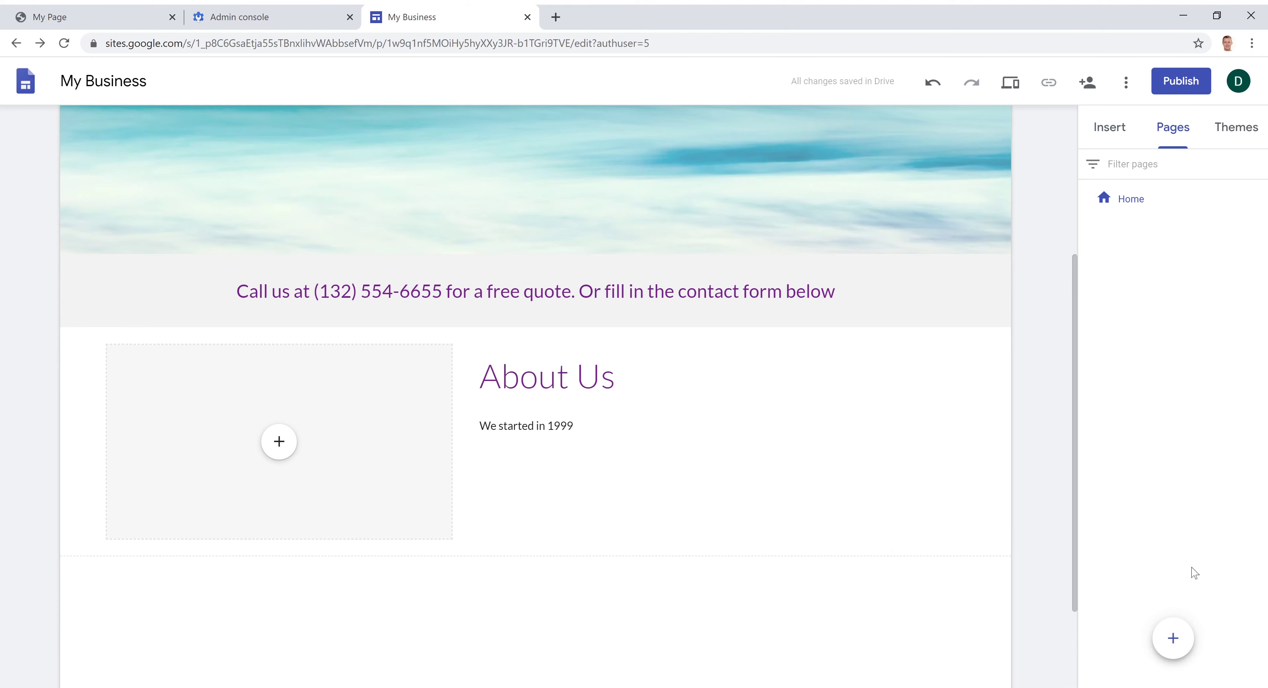
Create a new page named 'Janitorial'.
{"action": "mouse_move", "coordinate": [1174, 642]}
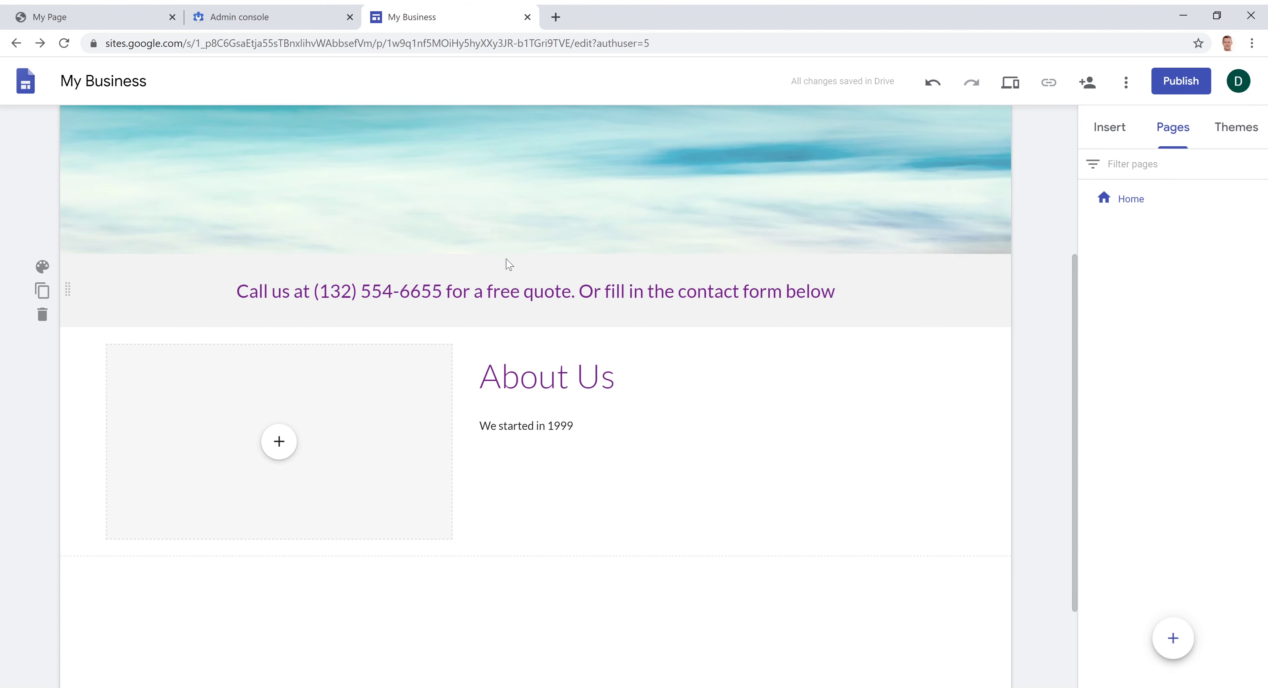
{"action": "scroll", "coordinate": [587, 439], "scroll_direction": "up", "scroll_amount": 3}
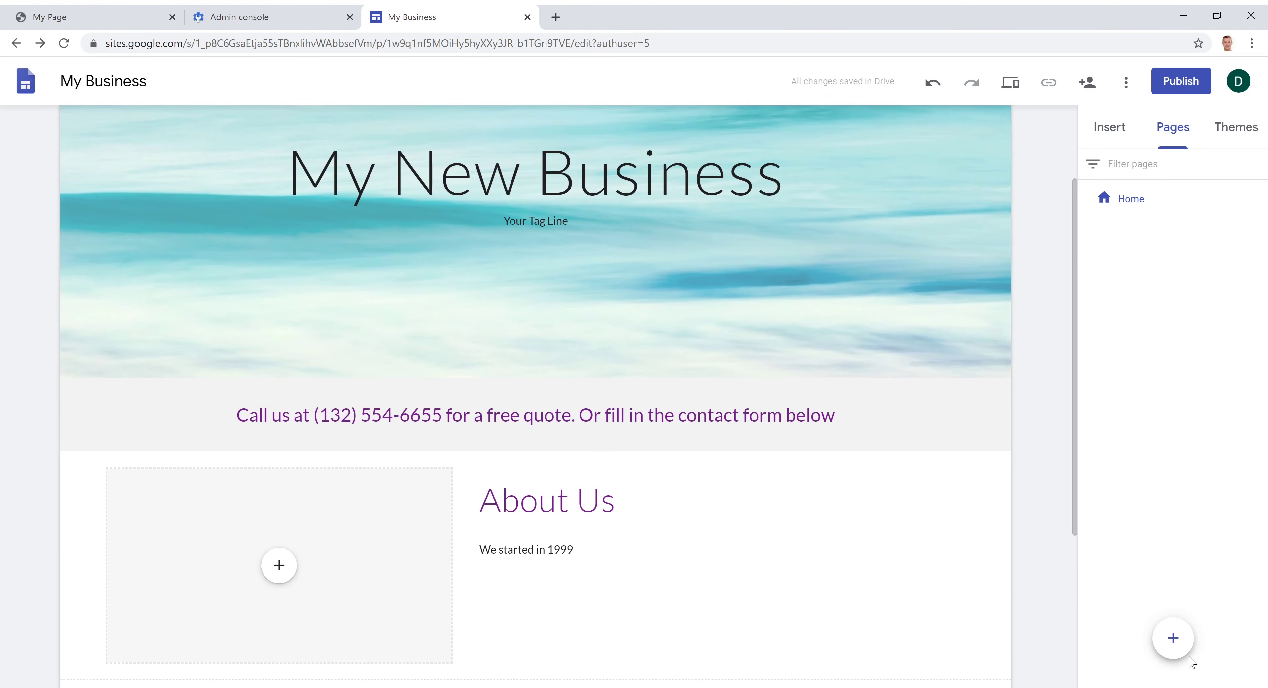
{"action": "left_click", "coordinate": [1173, 638]}
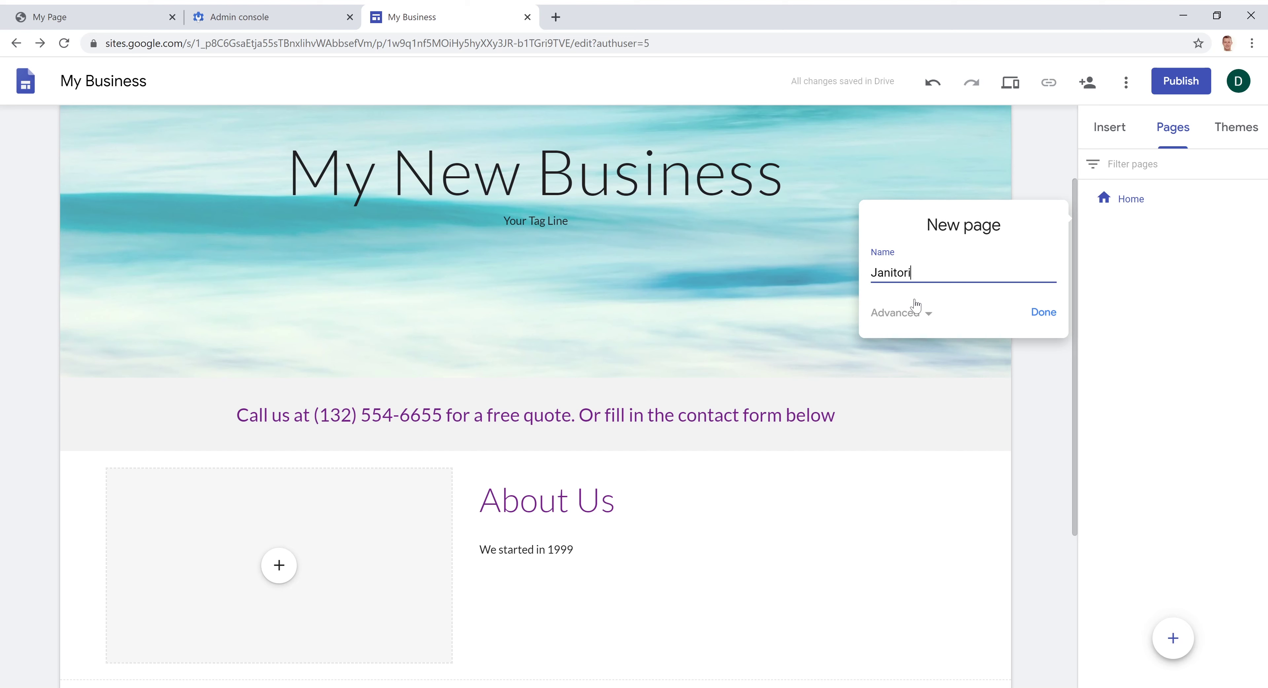
{"action": "left_click", "coordinate": [904, 325]}
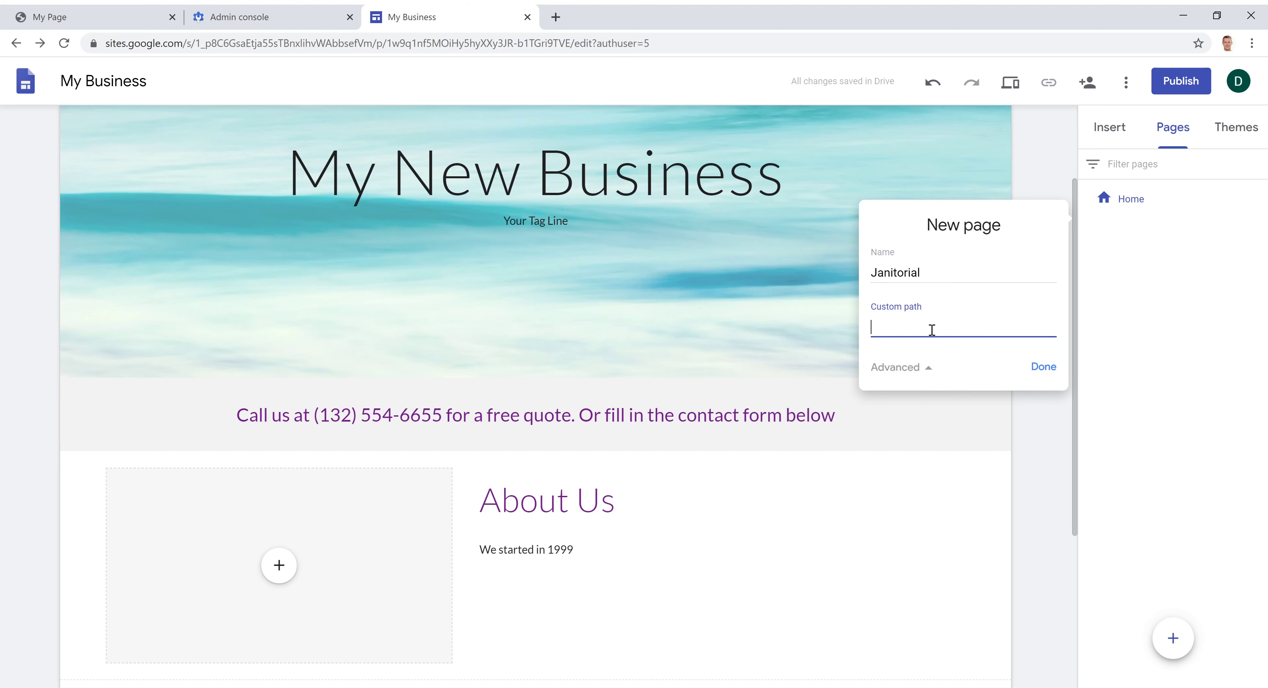
{"action": "left_click", "coordinate": [1047, 376]}
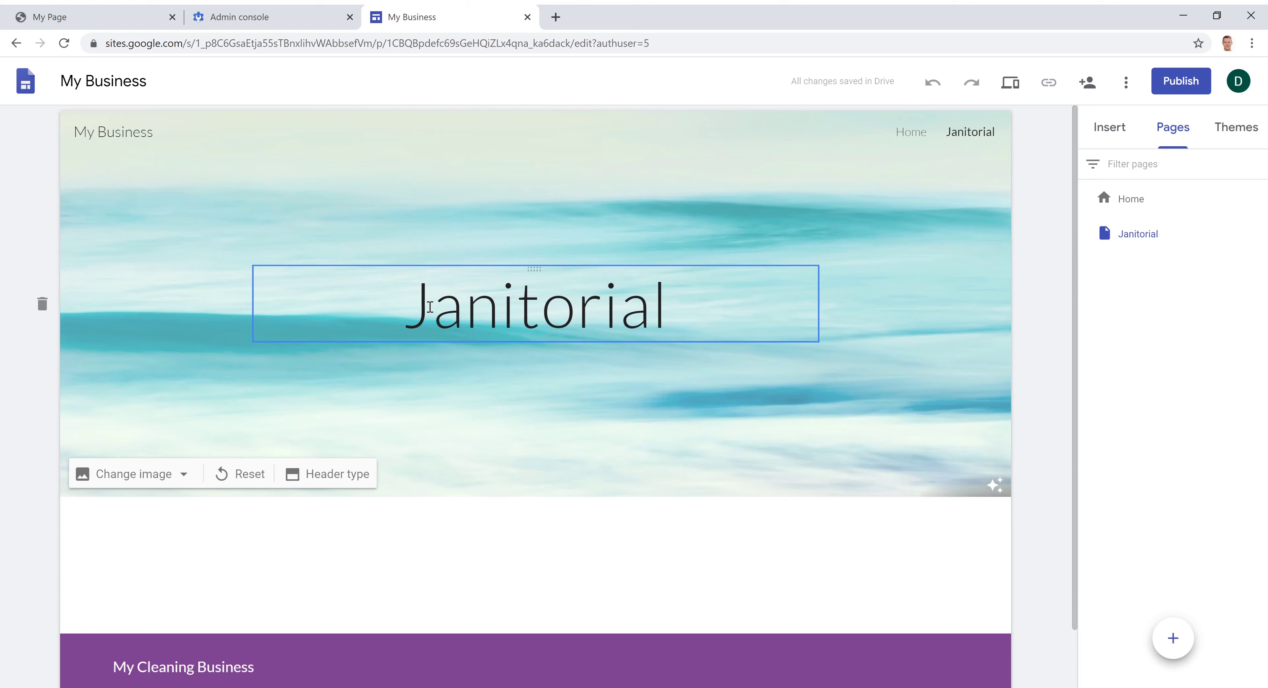
Add a two-column image-and-text section to the Janitorial page, then return to Home.
{"action": "scroll", "coordinate": [361, 445], "scroll_direction": "down", "scroll_amount": 1}
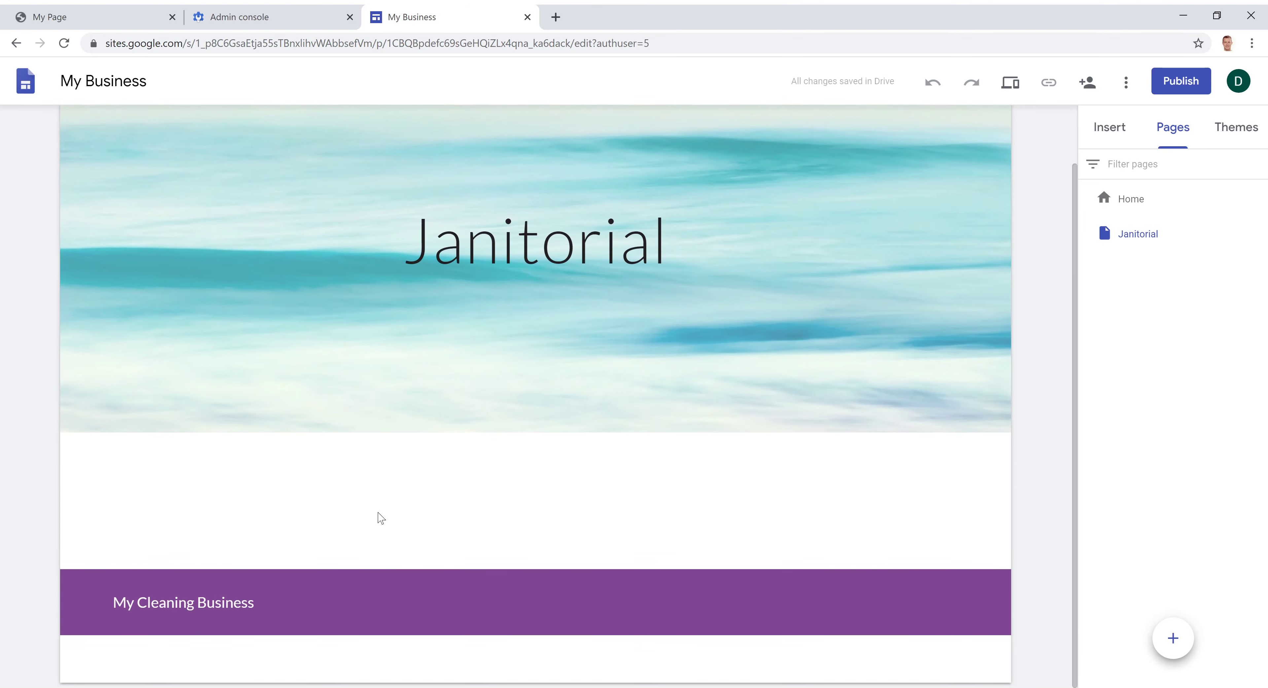
{"action": "left_click", "coordinate": [1110, 129]}
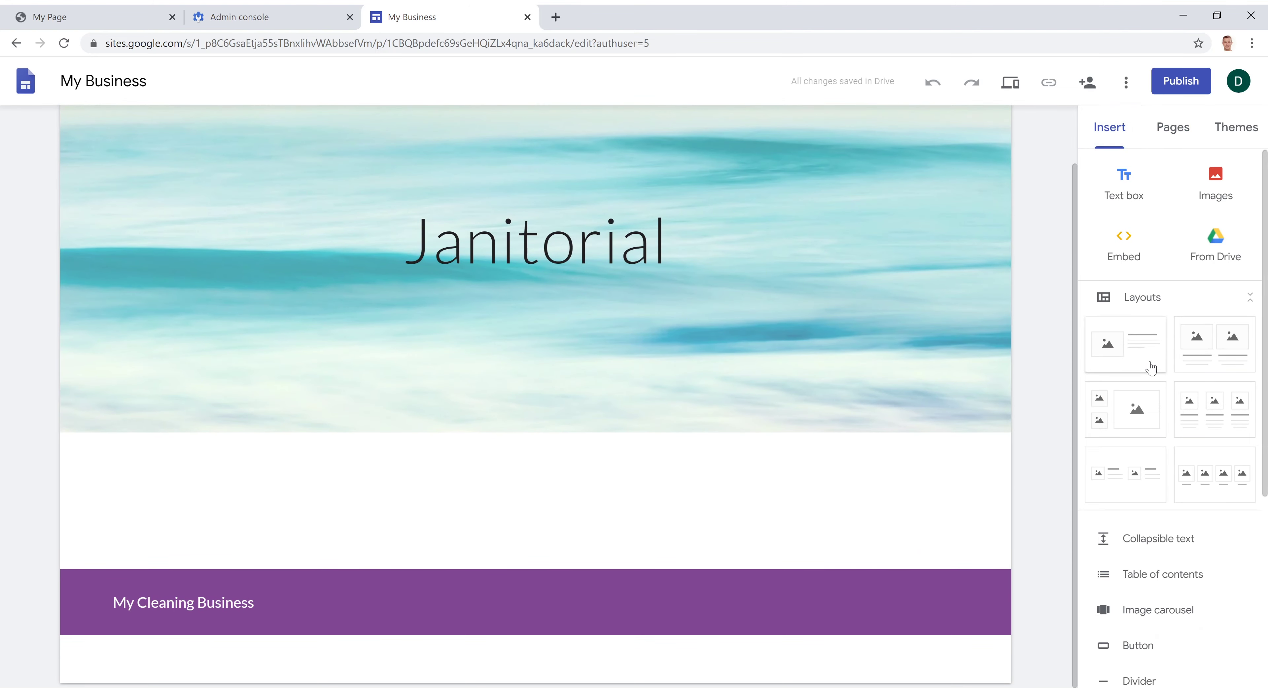
{"action": "left_click", "coordinate": [1213, 344]}
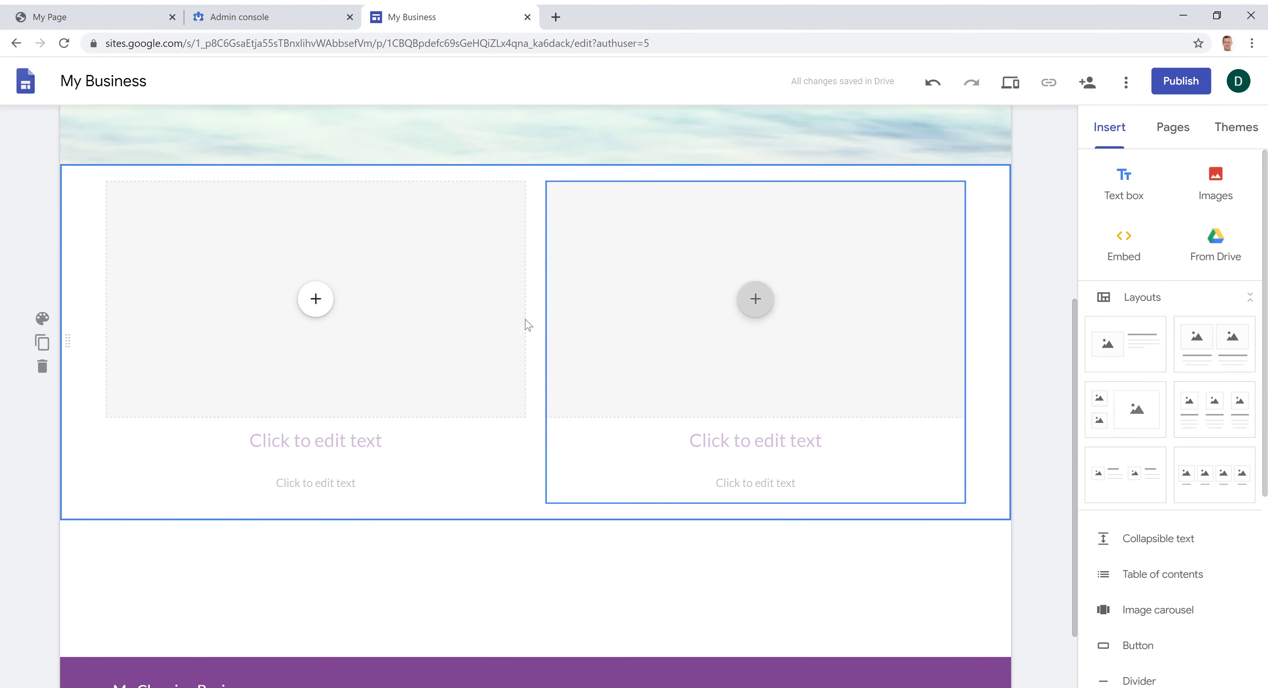
{"action": "scroll", "coordinate": [492, 300], "scroll_direction": "up", "scroll_amount": 5}
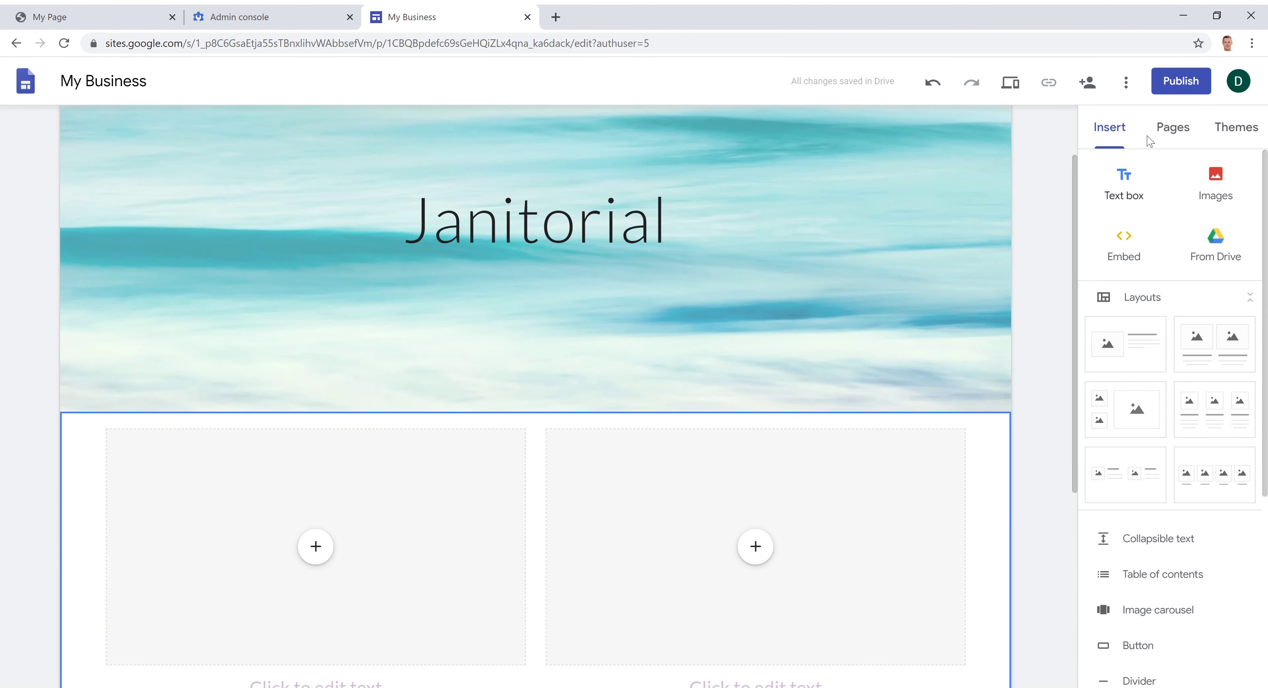
{"action": "left_click", "coordinate": [1172, 127]}
{"action": "left_click", "coordinate": [1136, 206]}
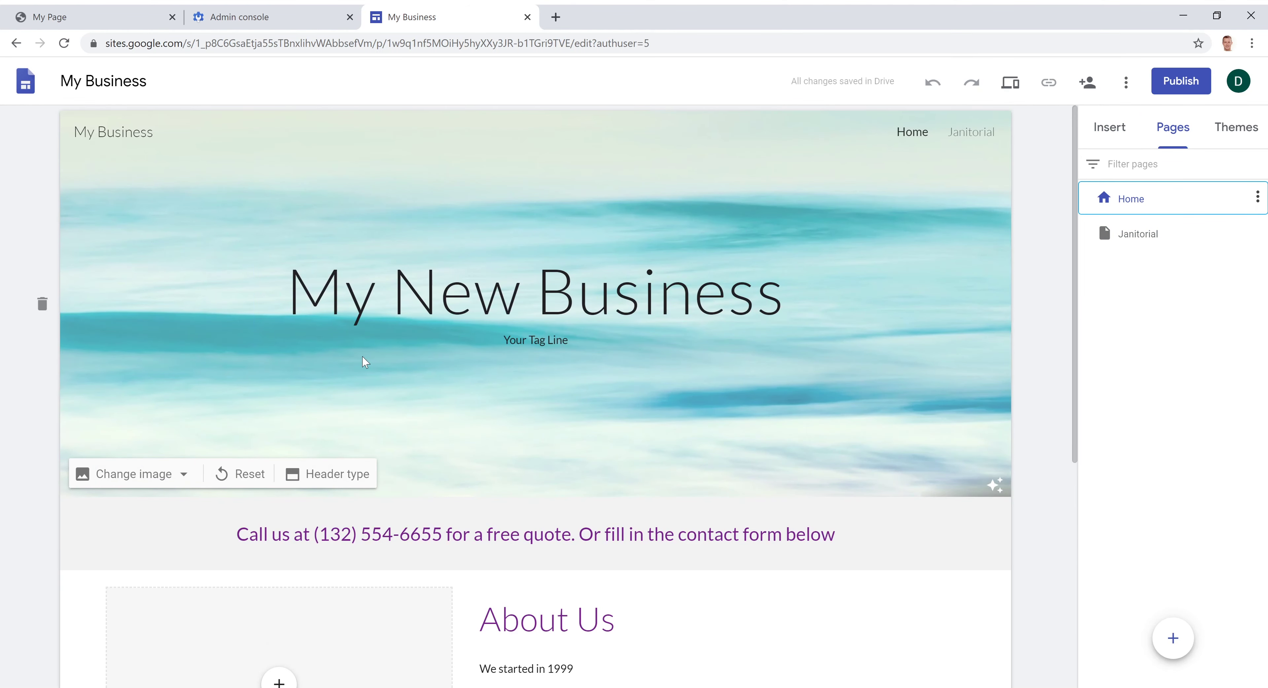
Browse the insertable elements and start adding a Button to the Home page.
{"action": "scroll", "coordinate": [362, 362], "scroll_direction": "down", "scroll_amount": 2}
{"action": "left_click", "coordinate": [1122, 135]}
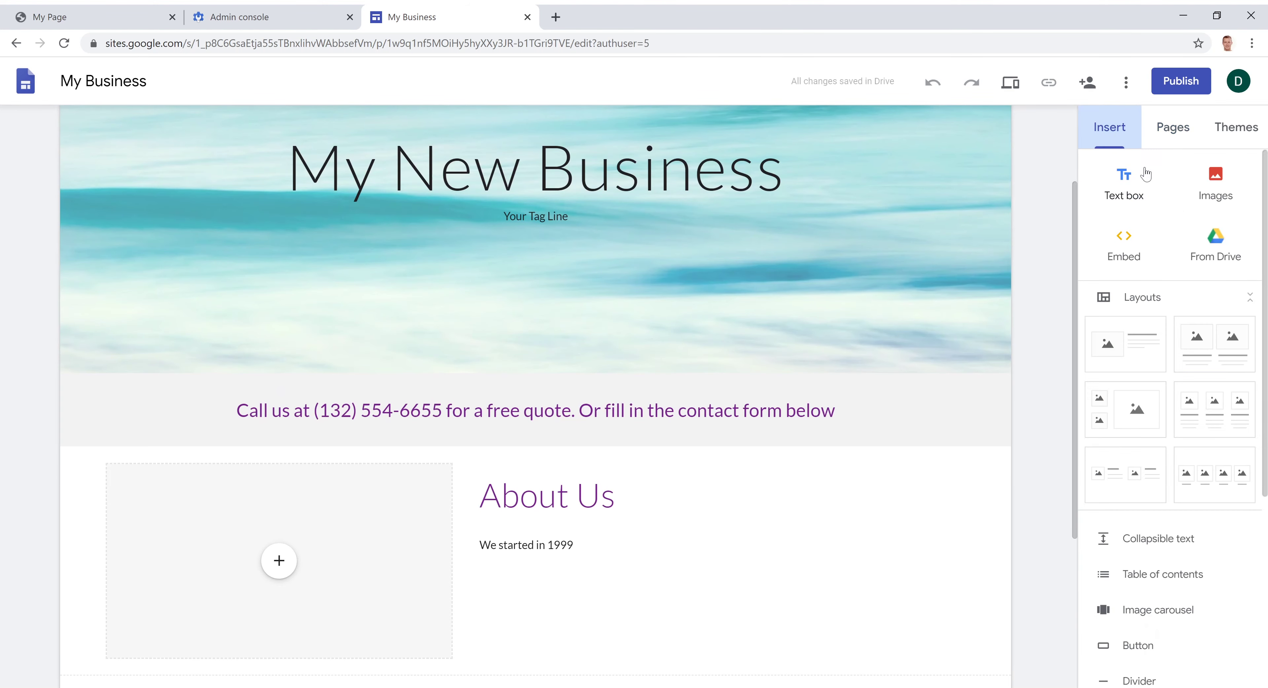
{"action": "scroll", "coordinate": [1183, 427], "scroll_direction": "down", "scroll_amount": 5}
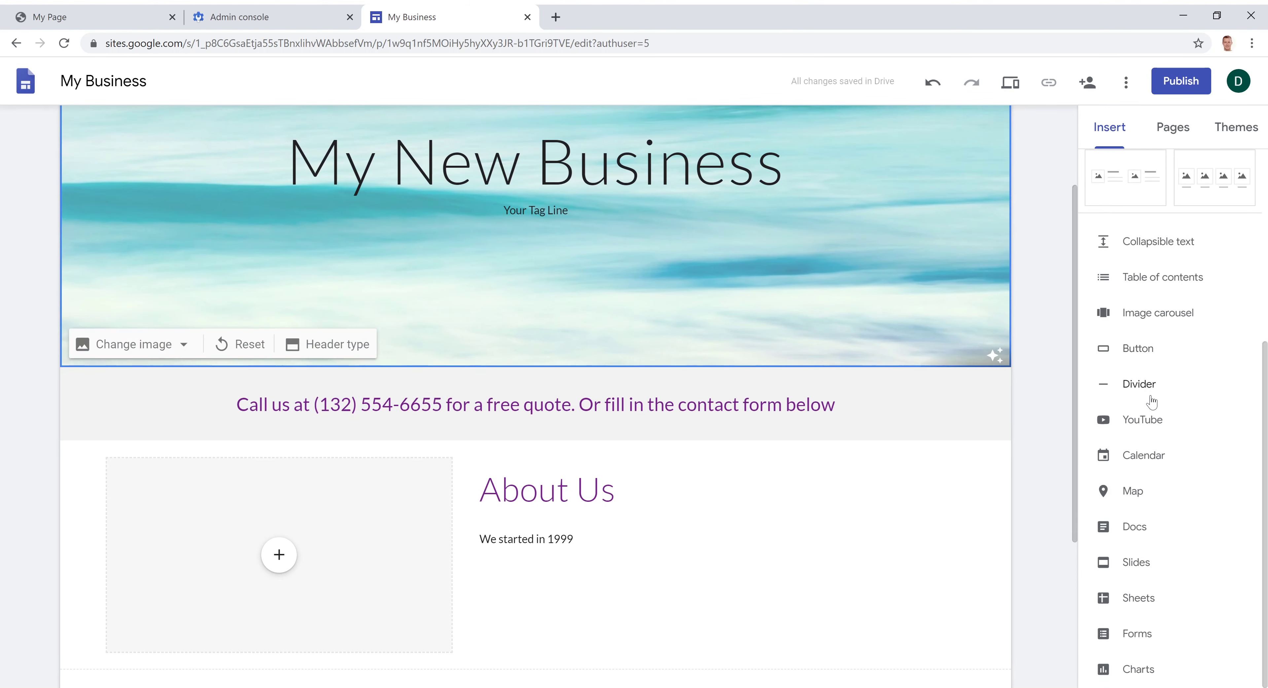
{"action": "scroll", "coordinate": [1146, 448], "scroll_direction": "up", "scroll_amount": 6}
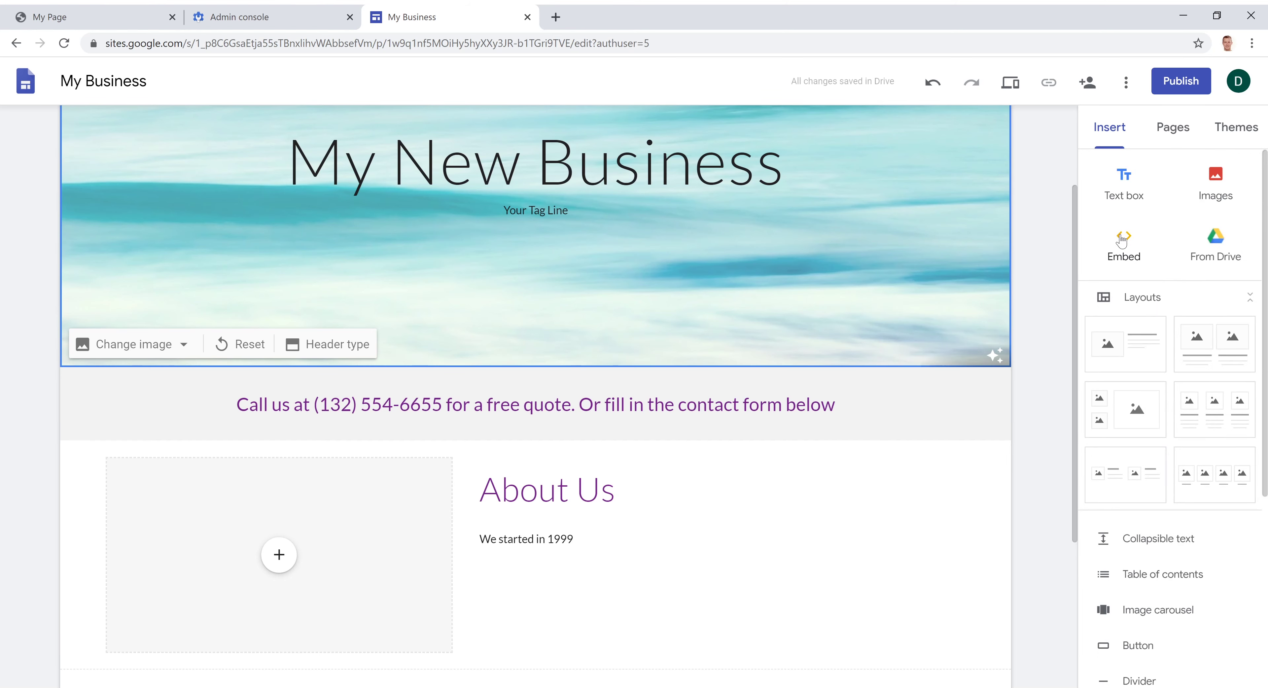
{"action": "scroll", "coordinate": [1161, 443], "scroll_direction": "down", "scroll_amount": 3}
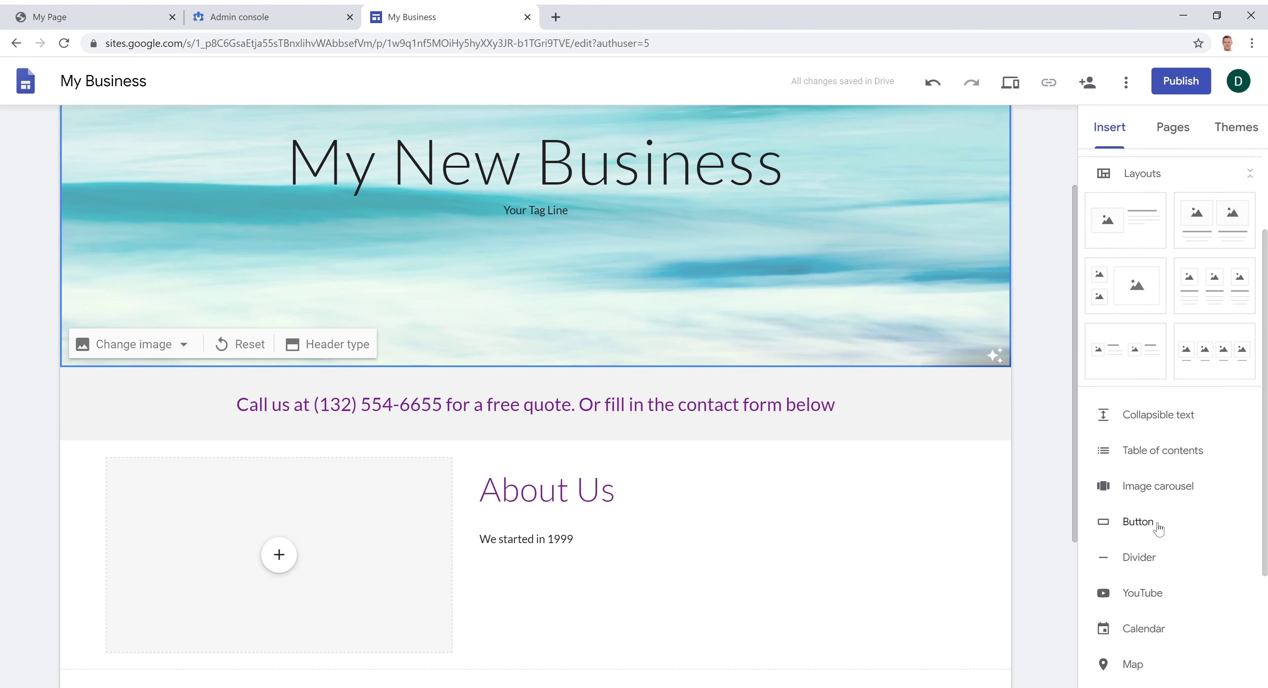
{"action": "scroll", "coordinate": [1142, 512], "scroll_direction": "down", "scroll_amount": 2}
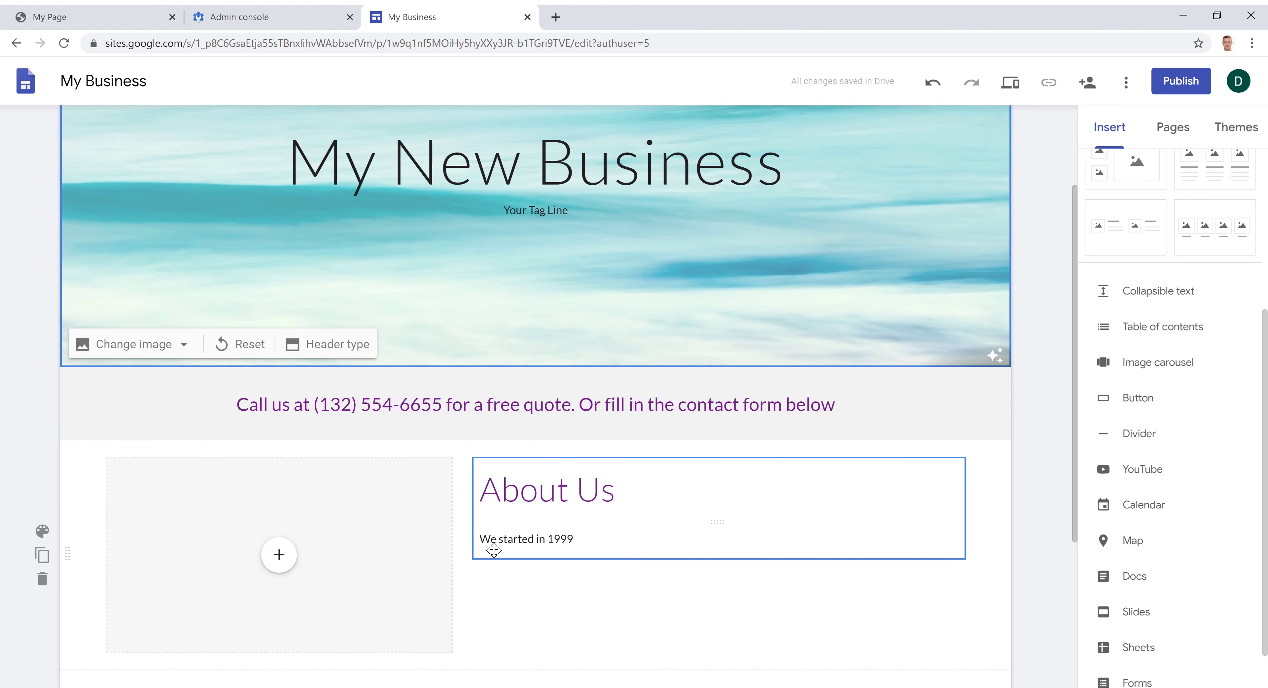
{"action": "scroll", "coordinate": [517, 529], "scroll_direction": "down", "scroll_amount": 4}
{"action": "left_click", "coordinate": [1133, 397]}
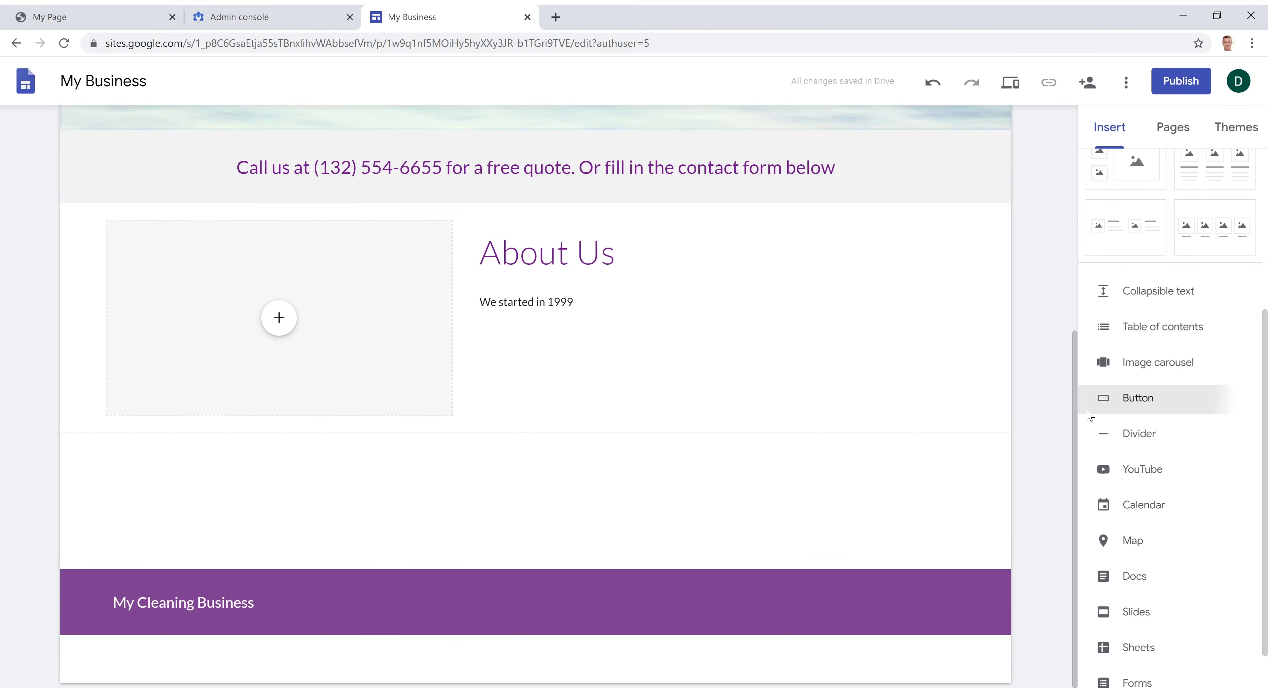
Insert a 'Janitorial Services' button linking to the Janitorial page.
{"action": "left_click", "coordinate": [569, 397]}
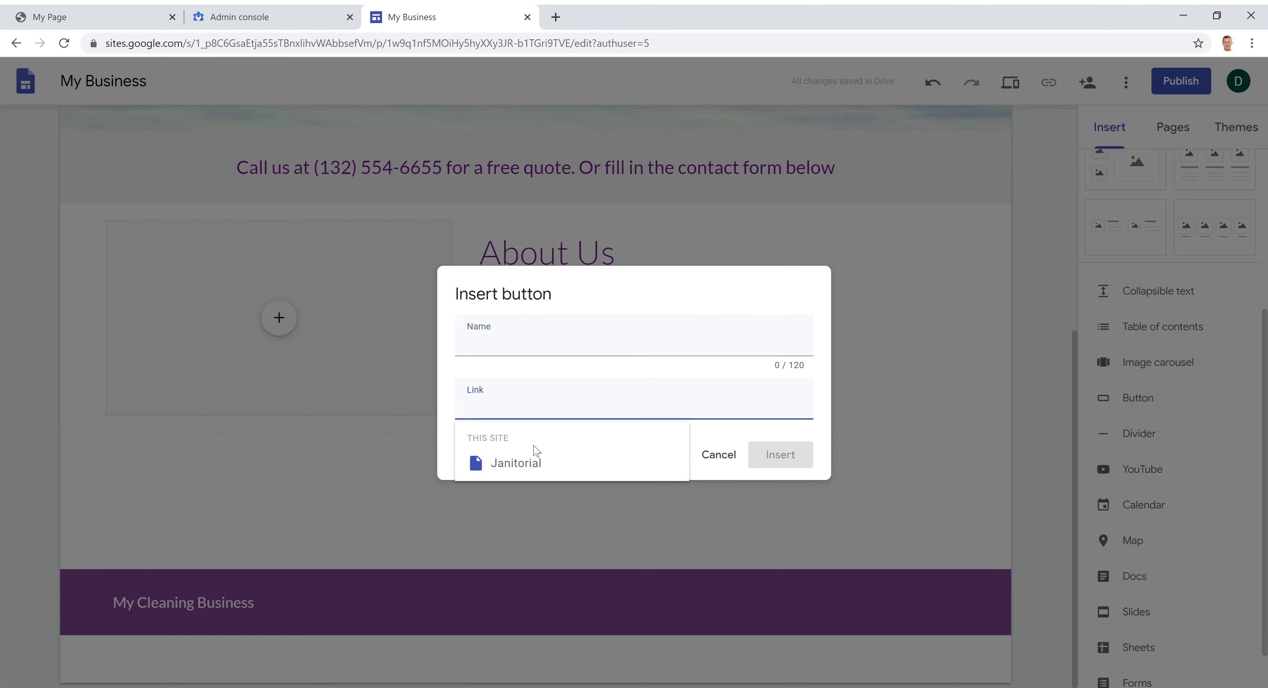
{"action": "left_click", "coordinate": [507, 457]}
{"action": "left_click", "coordinate": [491, 347]}
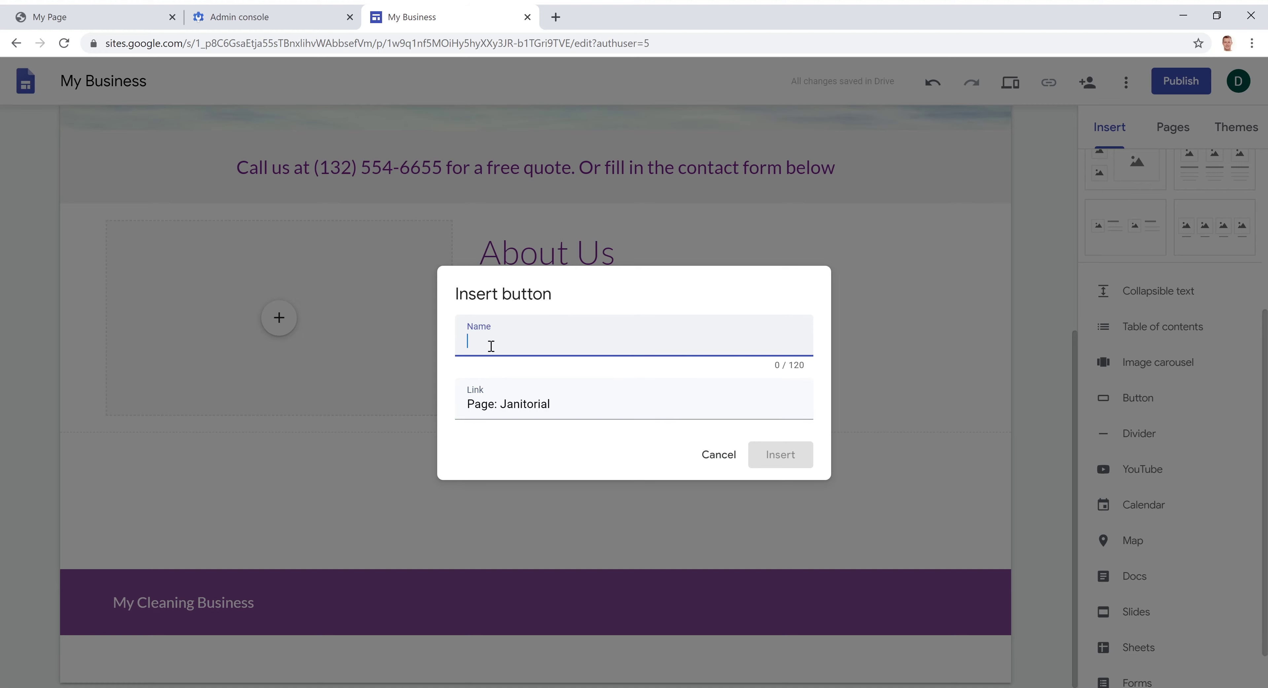
{"action": "type", "text": "Janitorial Services"}
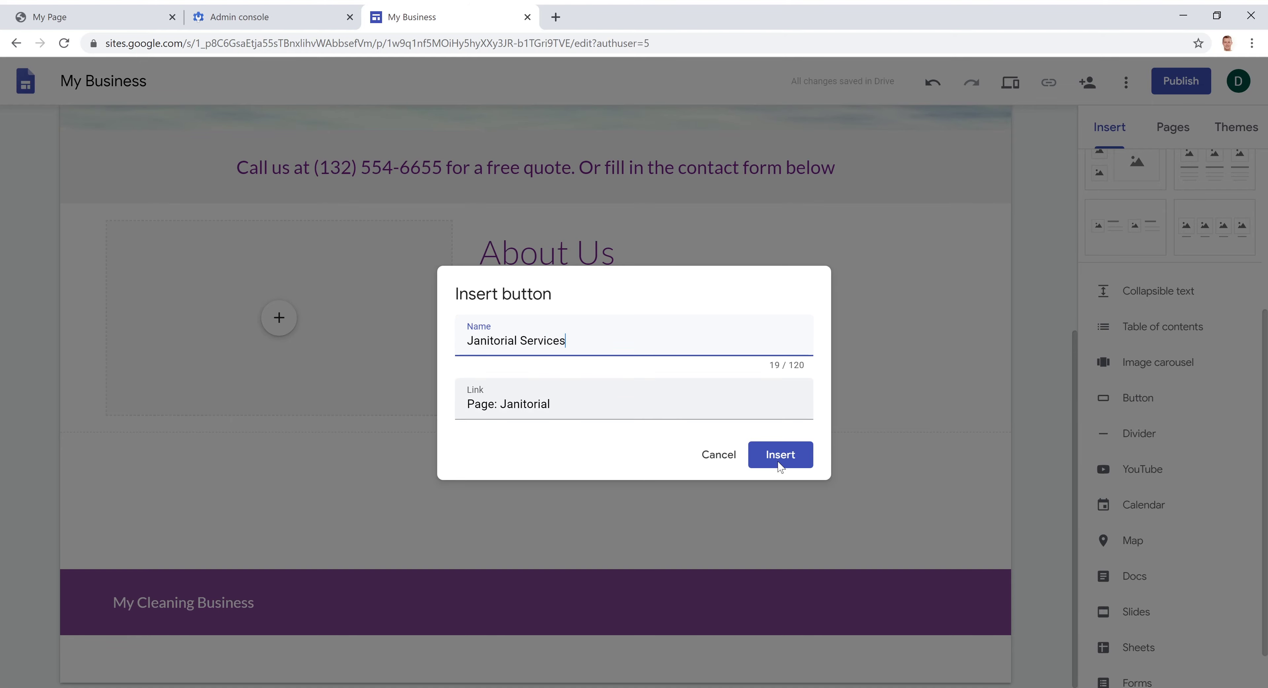
{"action": "left_click", "coordinate": [779, 454]}
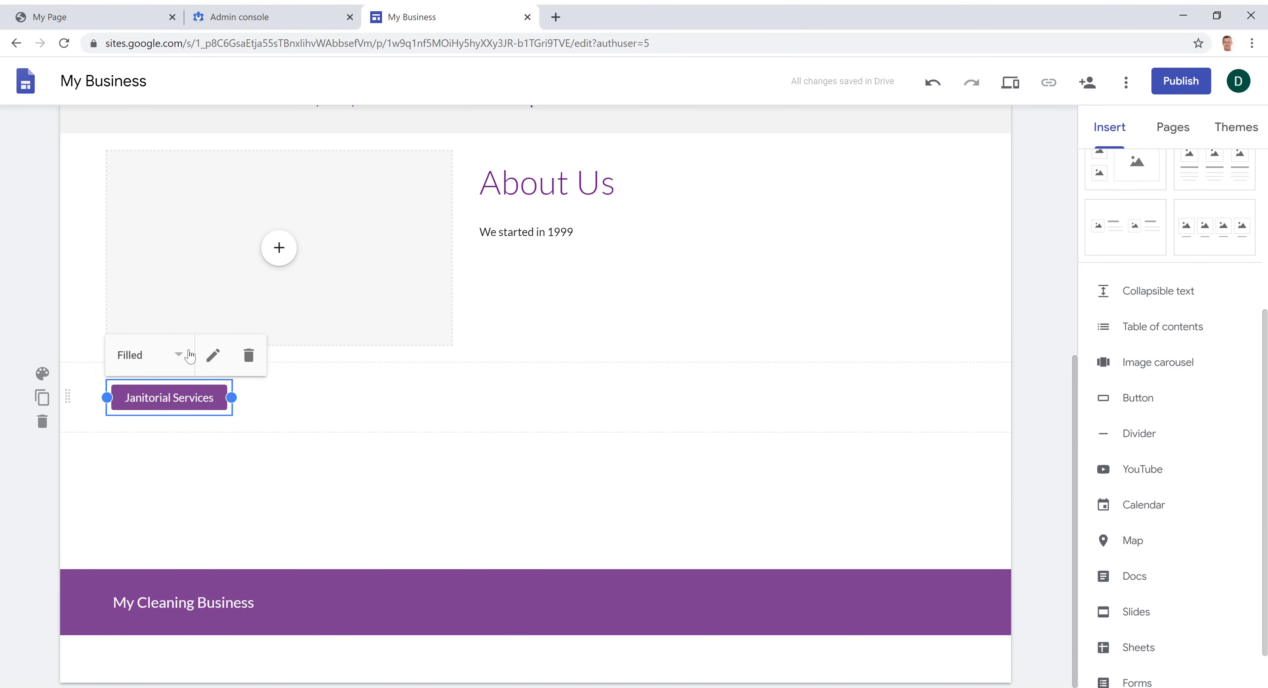
Keep the button in Filled style and centre it below About Us.
{"action": "left_click", "coordinate": [189, 355]}
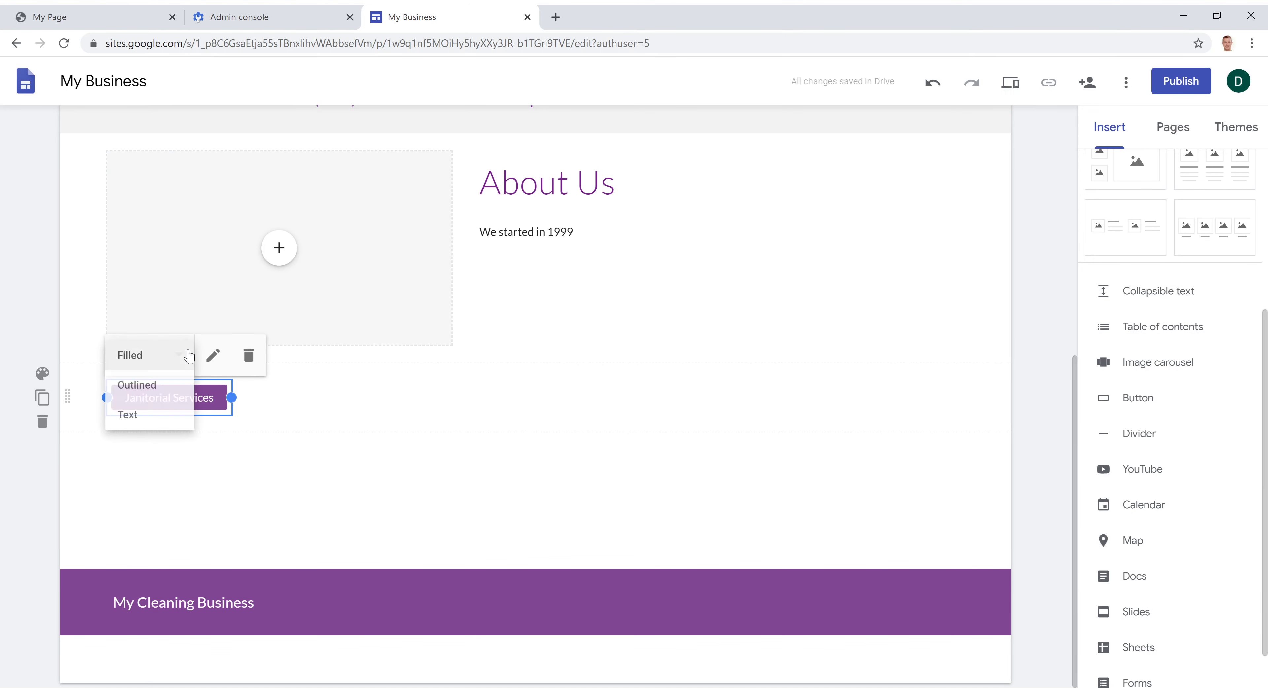
{"action": "left_click", "coordinate": [189, 384]}
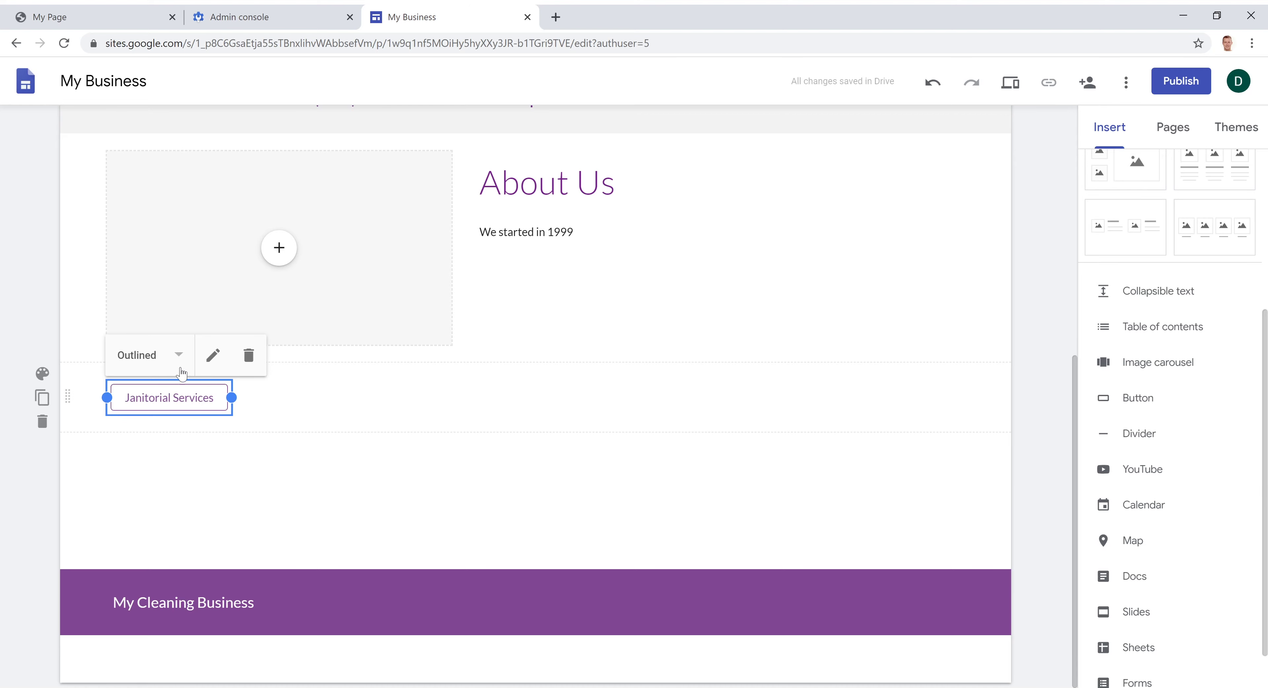
{"action": "left_click", "coordinate": [155, 356]}
{"action": "left_click", "coordinate": [143, 355]}
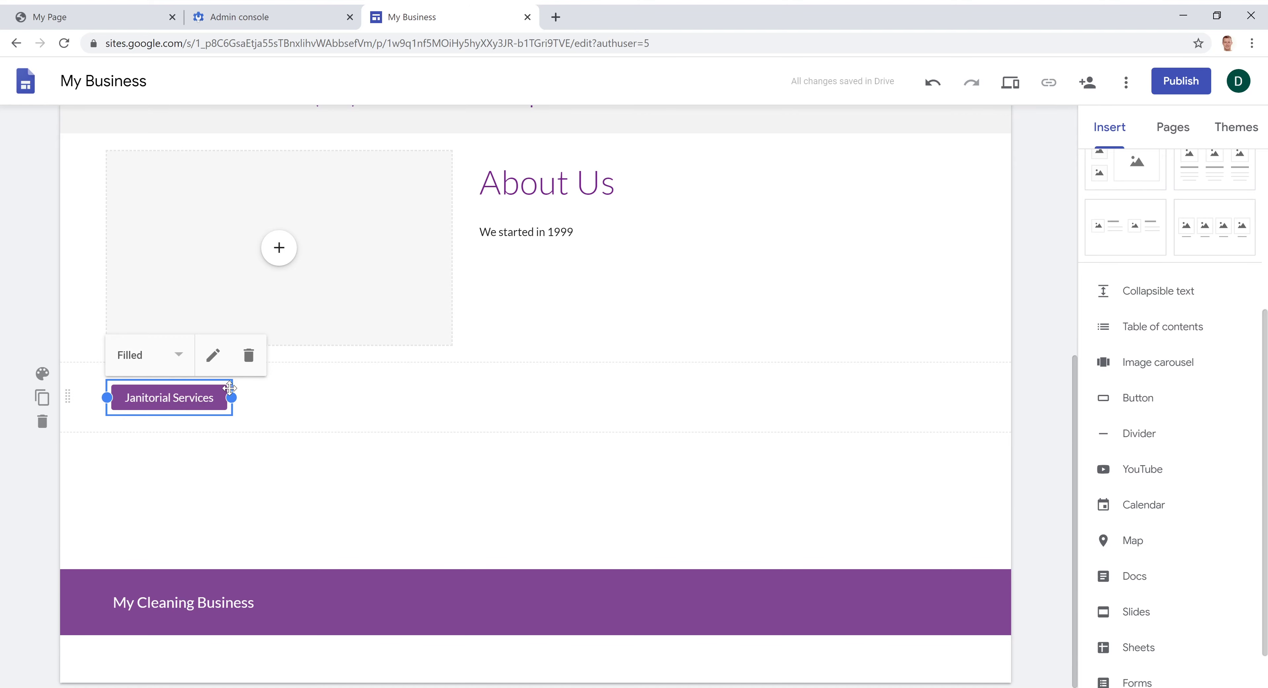
{"action": "left_click_drag", "start_coordinate": [170, 397], "coordinate": [586, 396]}
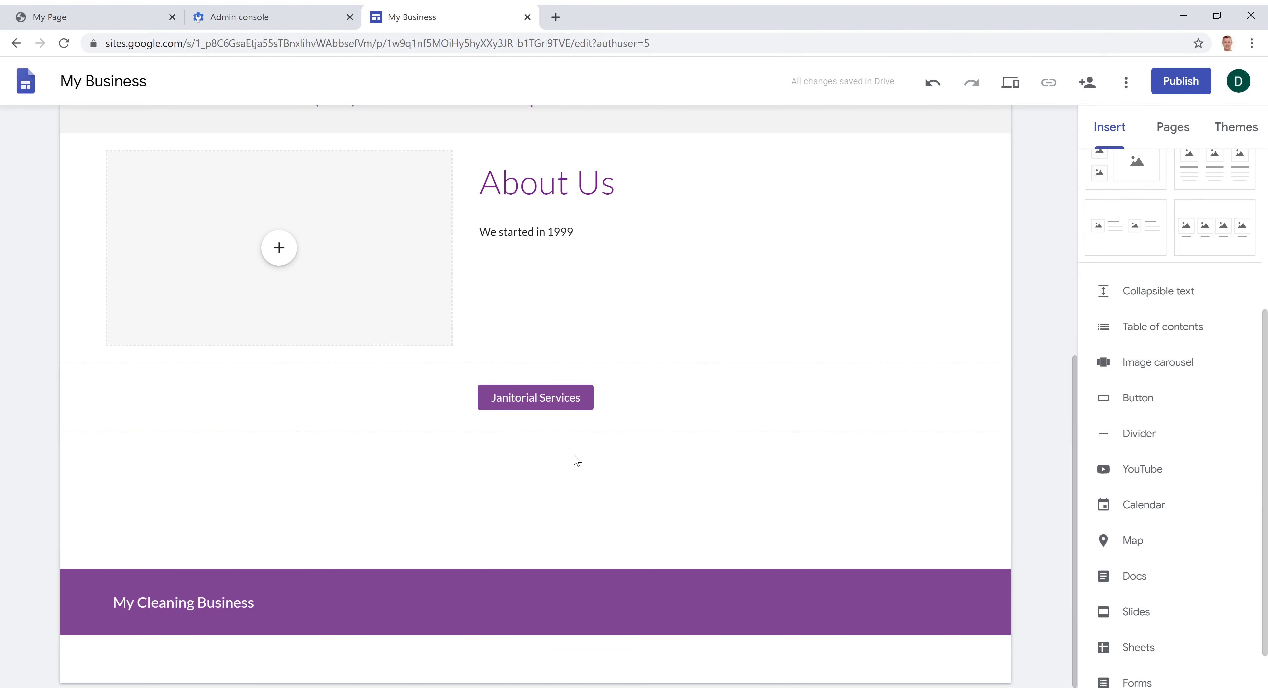
{"action": "scroll", "coordinate": [546, 168], "scroll_direction": "up", "scroll_amount": 2}
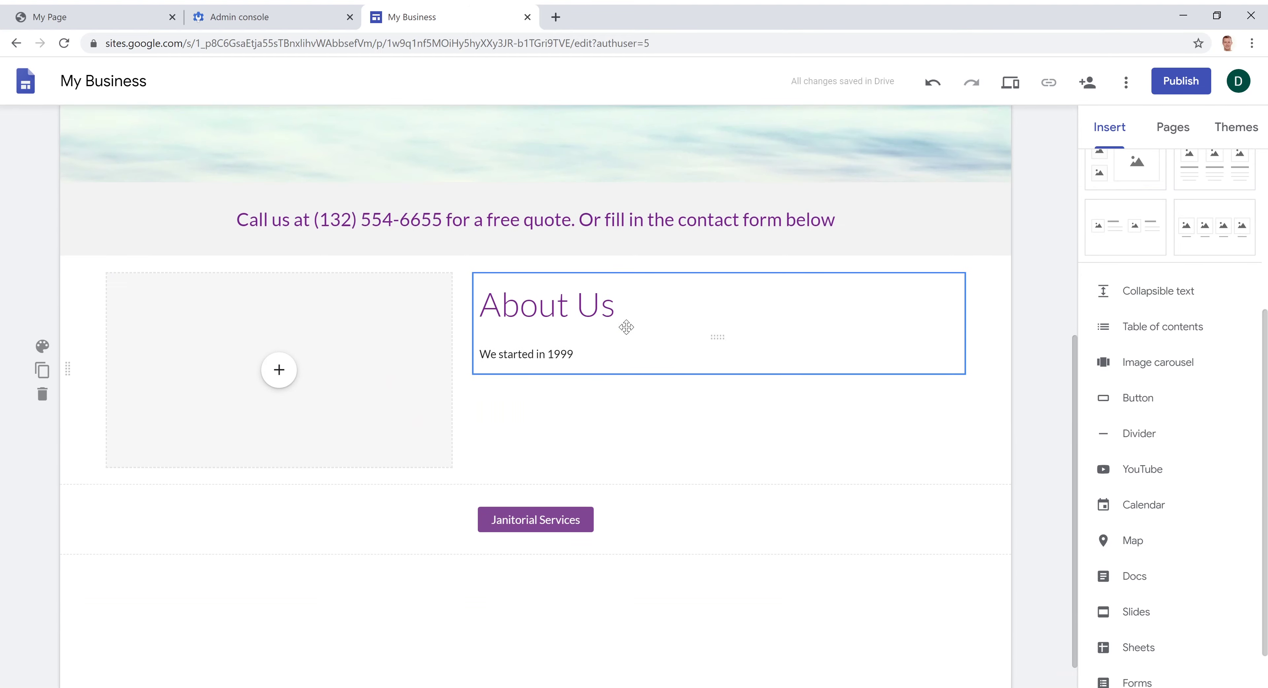
{"action": "left_click_drag", "start_coordinate": [718, 294], "coordinate": [699, 310]}
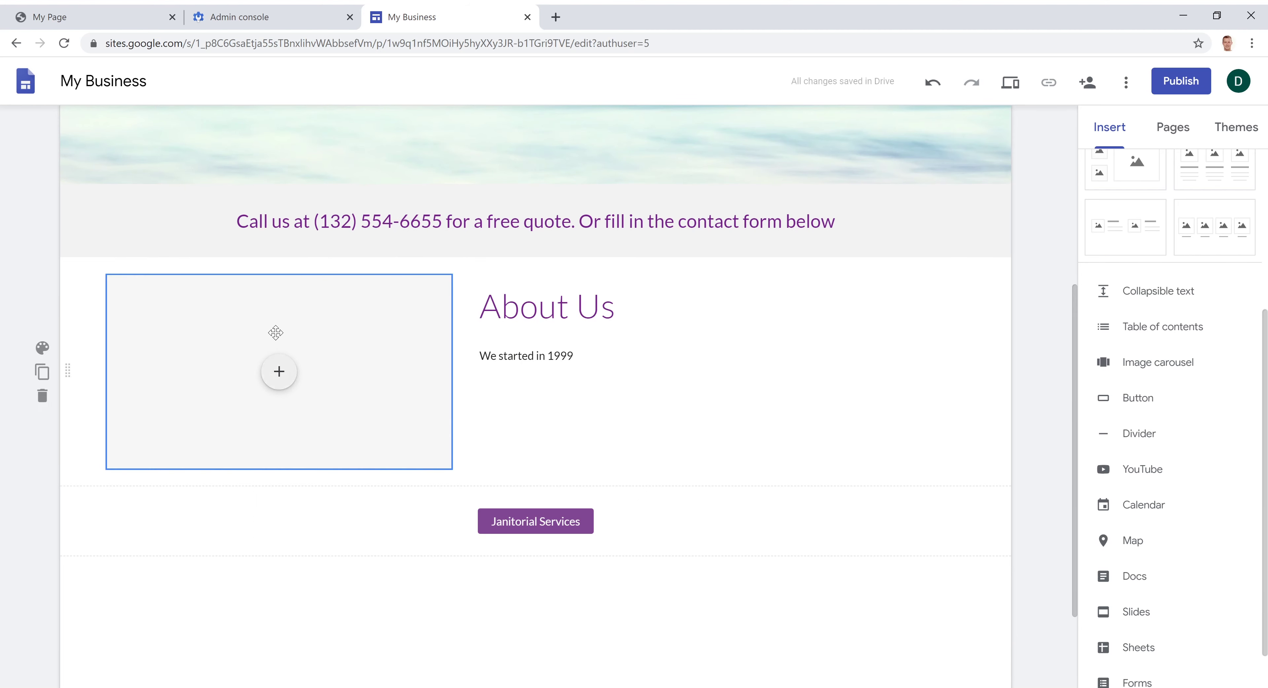
{"action": "left_click_drag", "start_coordinate": [388, 314], "coordinate": [977, 325]}
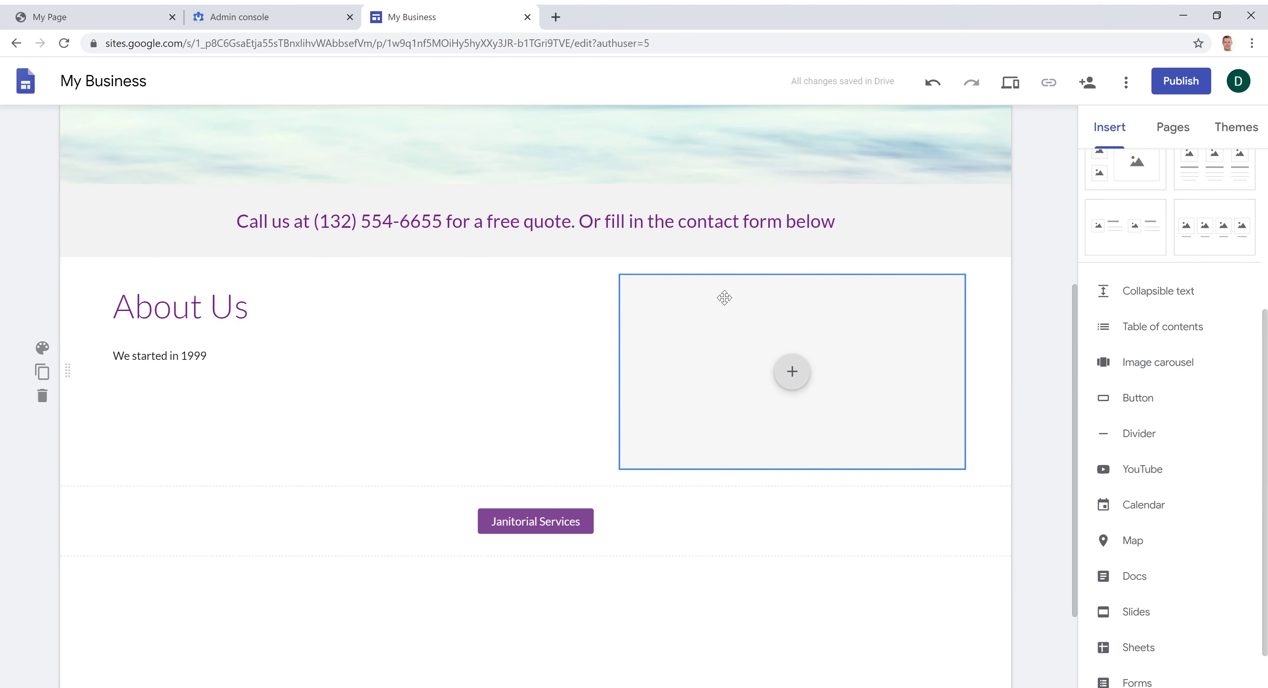
{"action": "left_click_drag", "start_coordinate": [685, 300], "coordinate": [710, 436]}
{"action": "left_click_drag", "start_coordinate": [728, 263], "coordinate": [118, 231]}
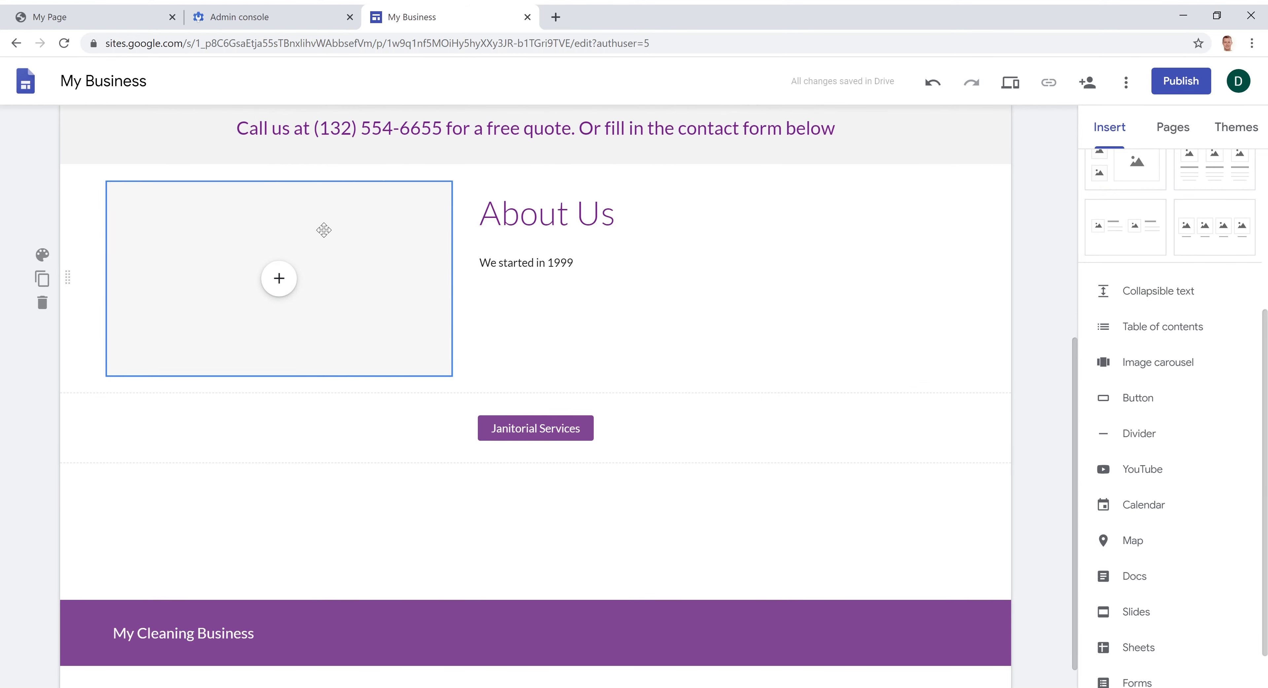
{"action": "left_click", "coordinate": [277, 279]}
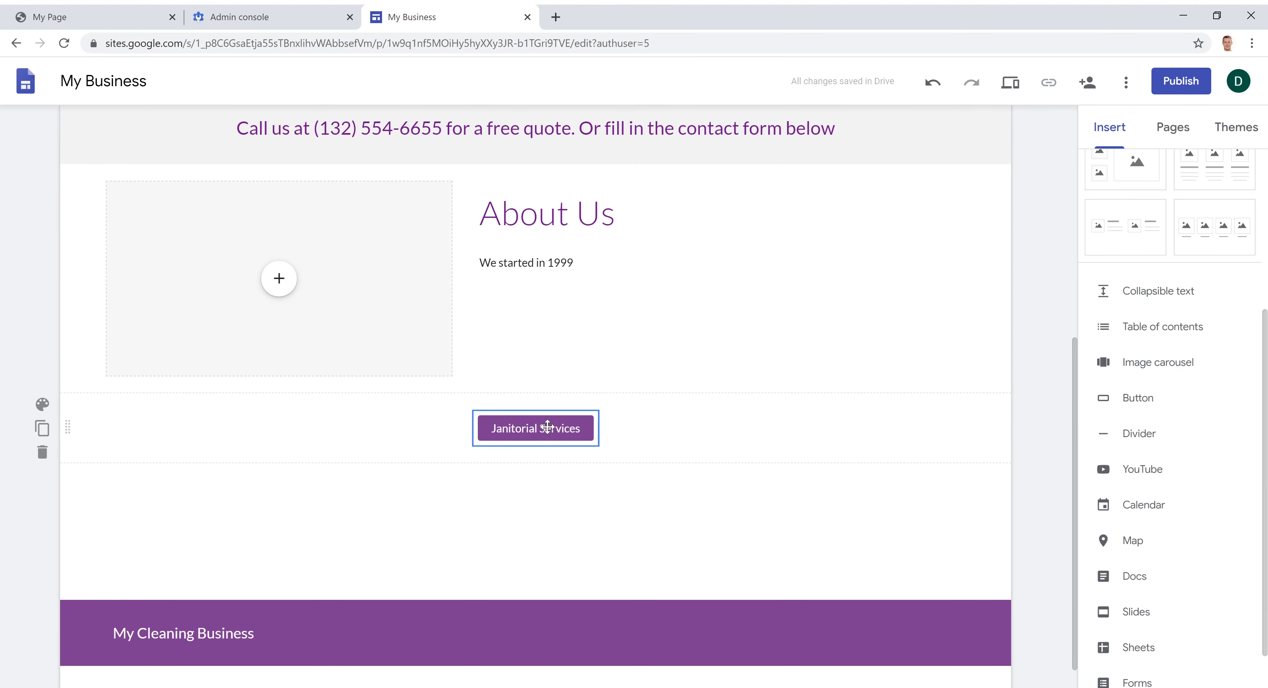
{"action": "scroll", "coordinate": [414, 440], "scroll_direction": "up", "scroll_amount": 8}
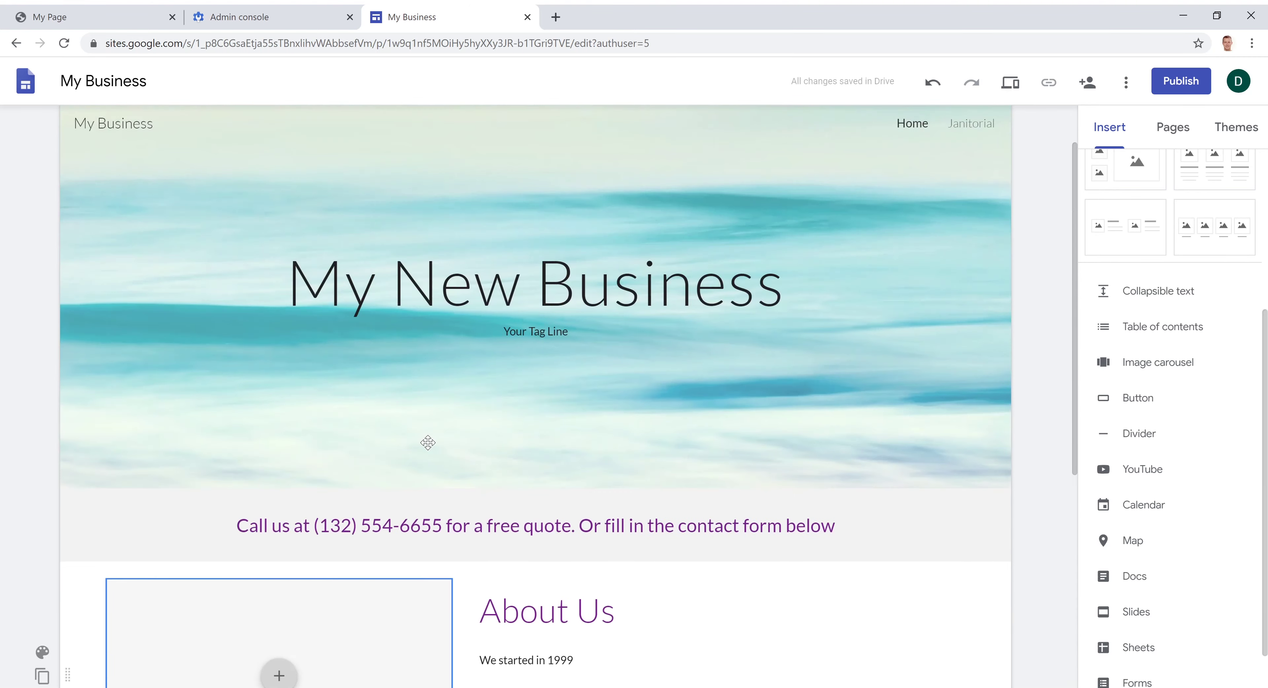
{"action": "scroll", "coordinate": [650, 334], "scroll_direction": "down", "scroll_amount": 5}
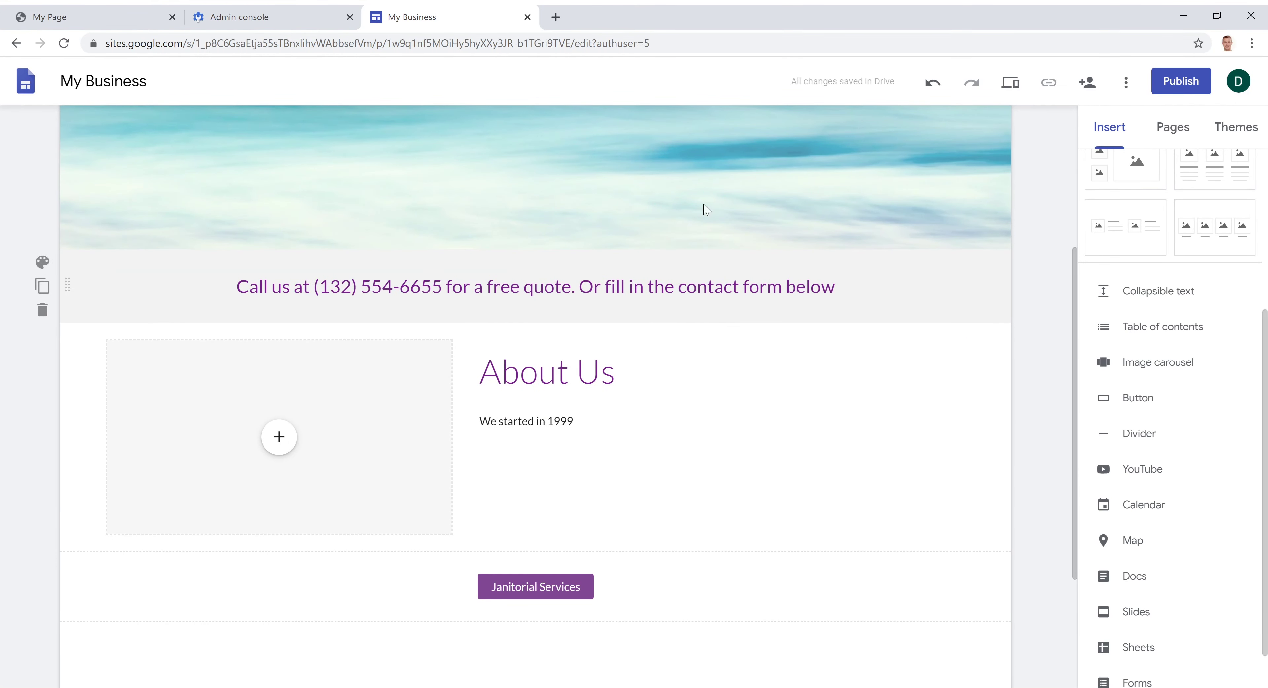
Begin publishing and review the mybusiness web address and viewer settings.
{"action": "left_click", "coordinate": [1180, 85]}
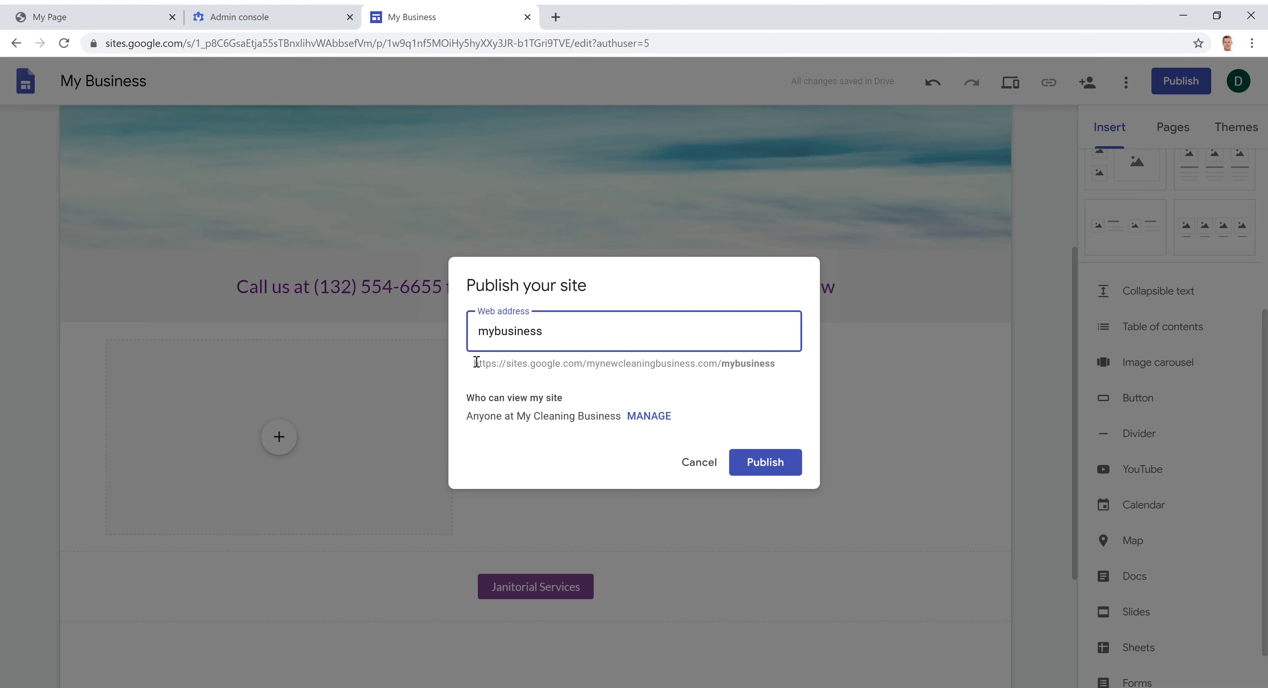
{"action": "left_click_drag", "start_coordinate": [477, 363], "coordinate": [771, 364]}
{"action": "left_click", "coordinate": [770, 364]}
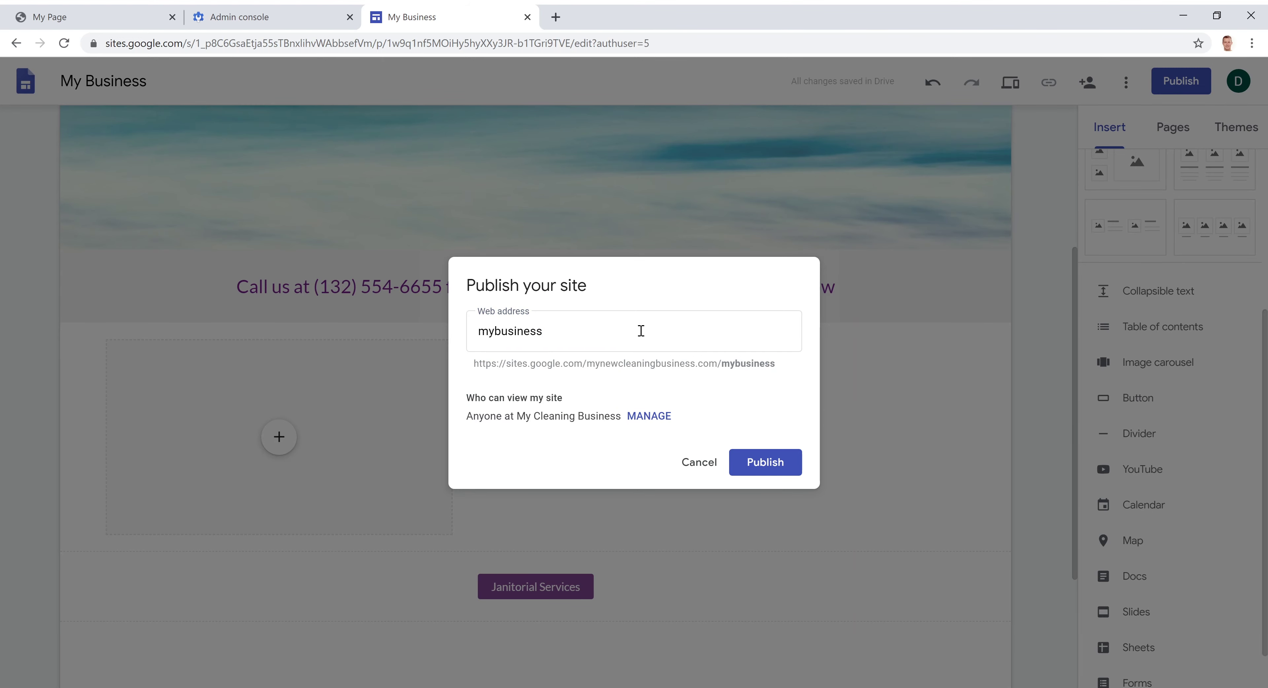
{"action": "left_click_drag", "start_coordinate": [466, 397], "coordinate": [561, 397]}
Let anyone find and view the published site, then publish it.
{"action": "left_click", "coordinate": [656, 416]}
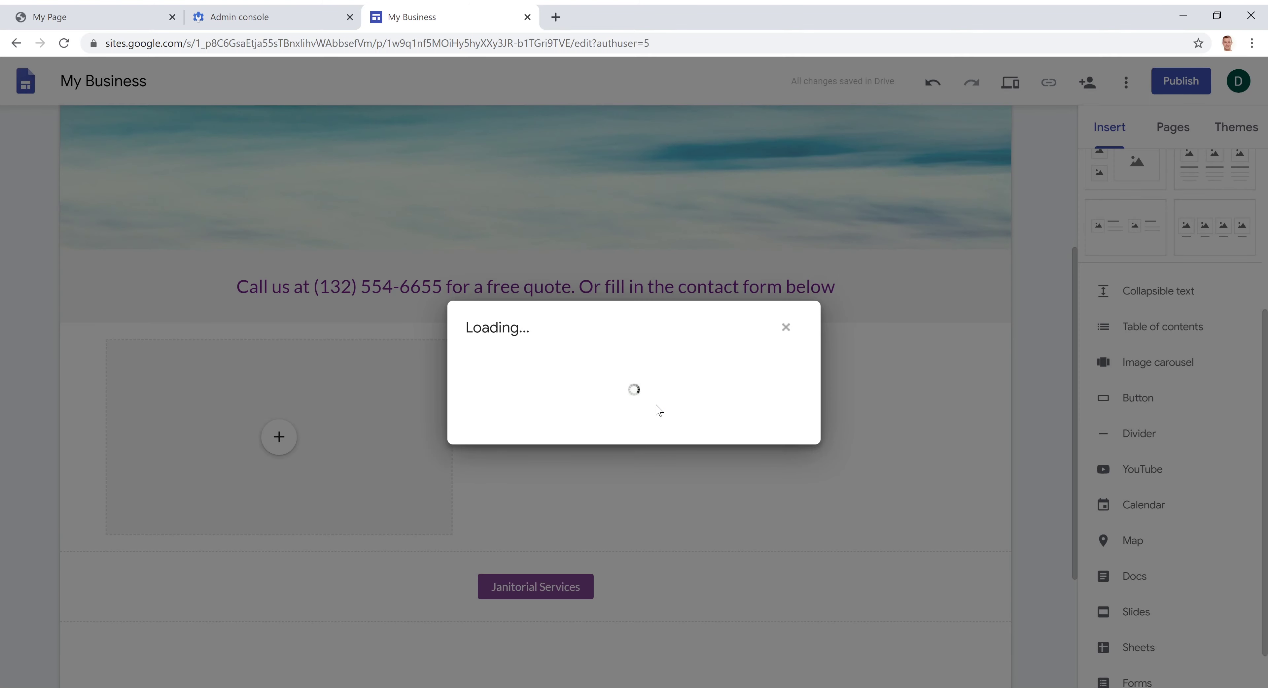
{"action": "left_click_drag", "start_coordinate": [531, 315], "coordinate": [655, 320]}
{"action": "left_click", "coordinate": [655, 320]}
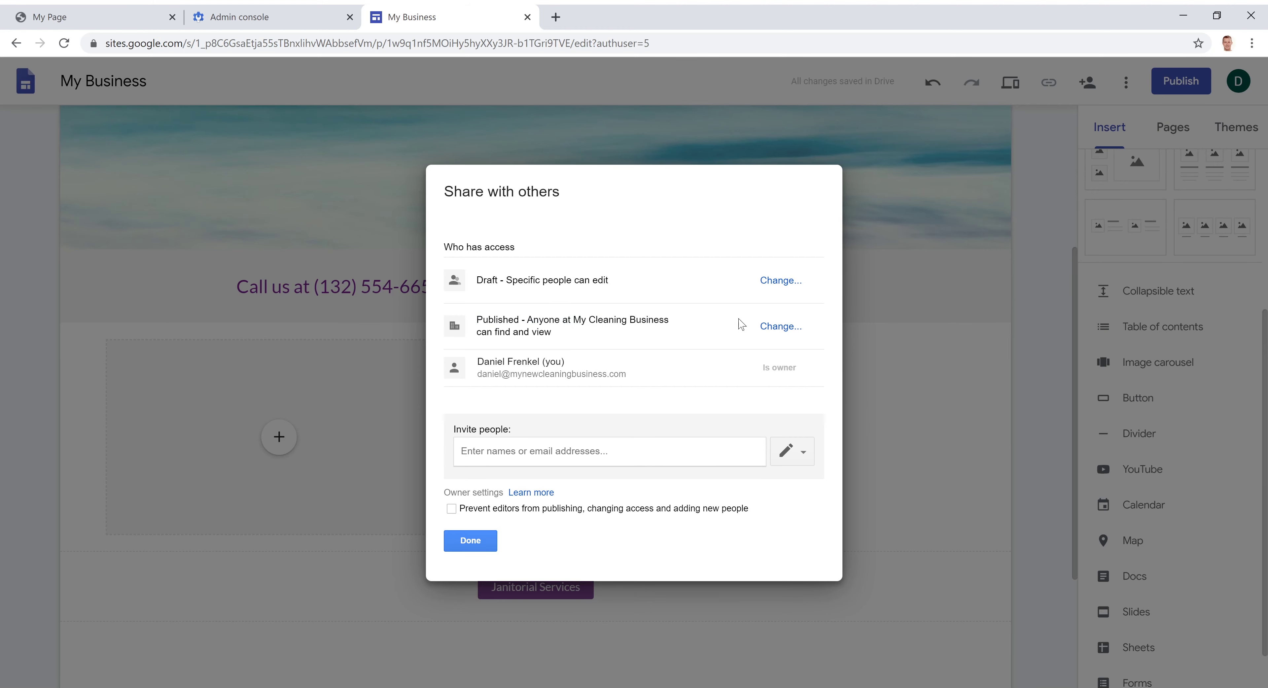
{"action": "left_click", "coordinate": [768, 328]}
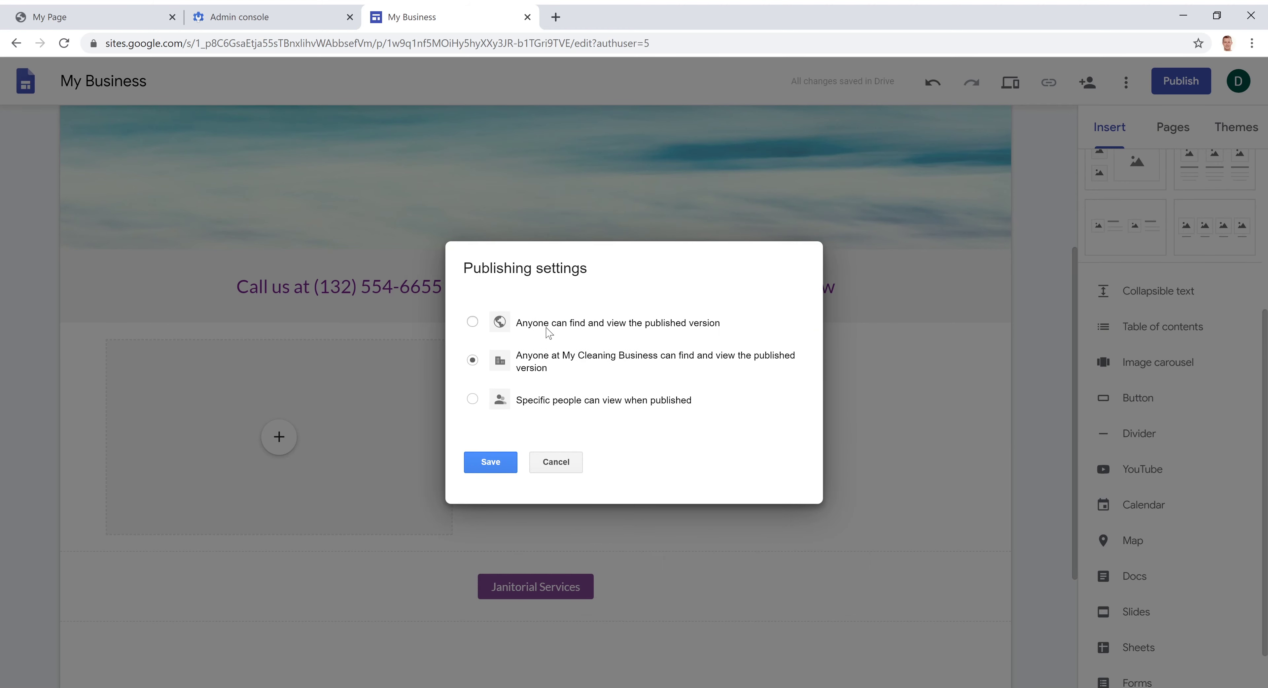
{"action": "left_click", "coordinate": [489, 464]}
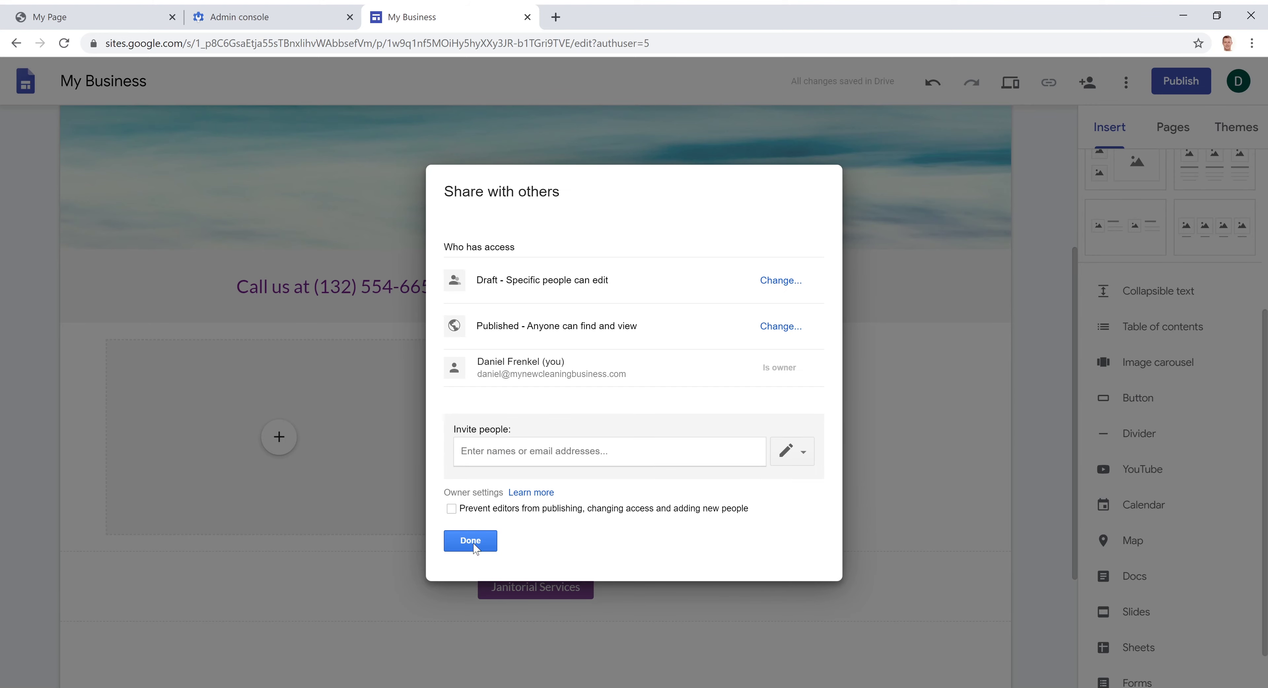
{"action": "left_click", "coordinate": [470, 541]}
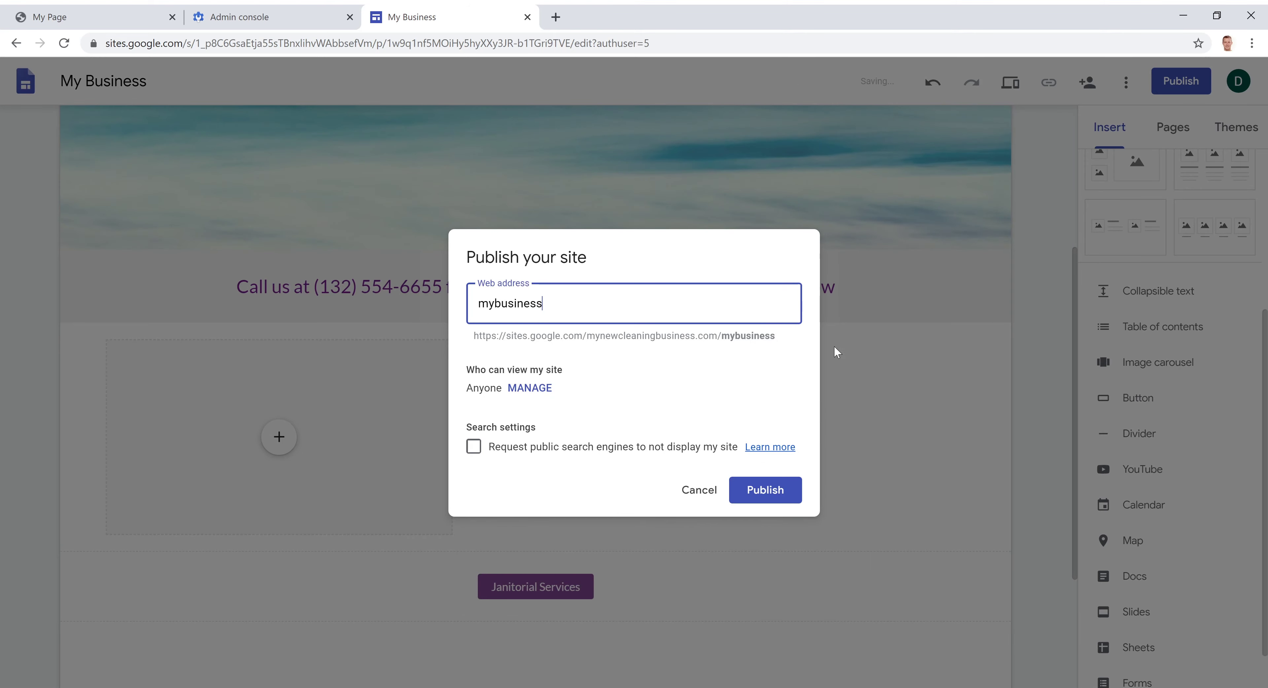
{"action": "left_click", "coordinate": [763, 489]}
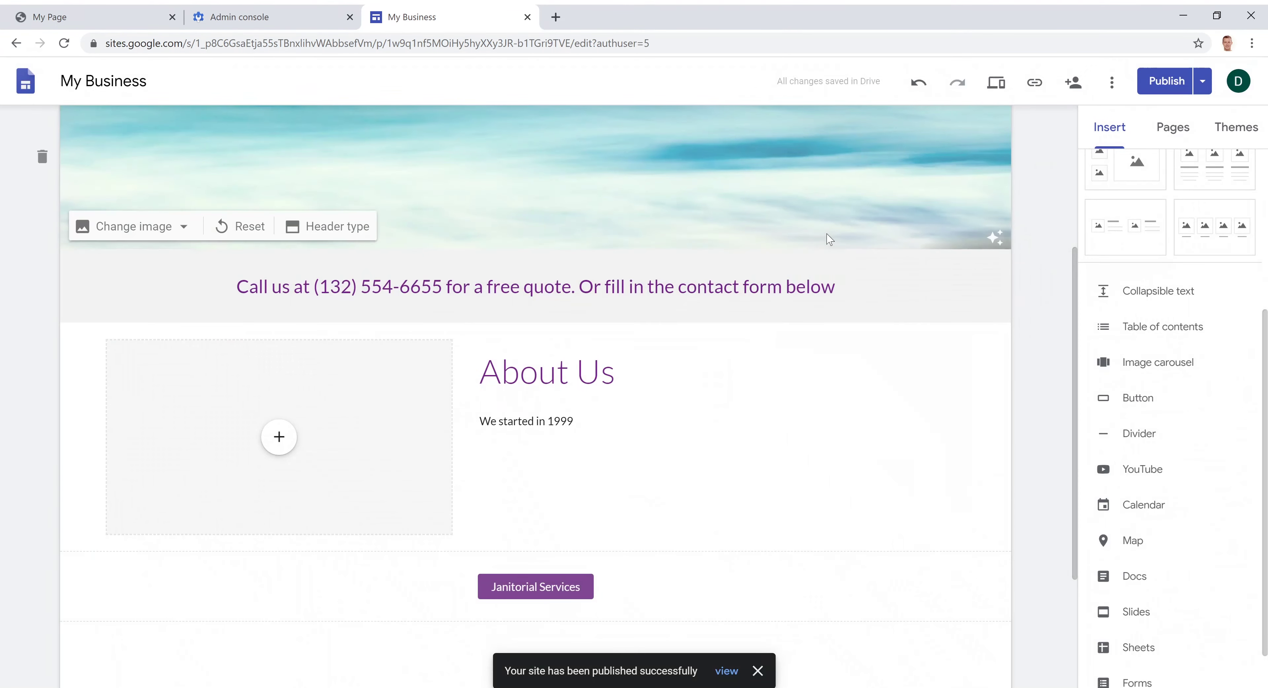
Open the published site in a new tab from the Publish menu and scroll through it.
{"action": "left_click_drag", "start_coordinate": [538, 668], "coordinate": [611, 660]}
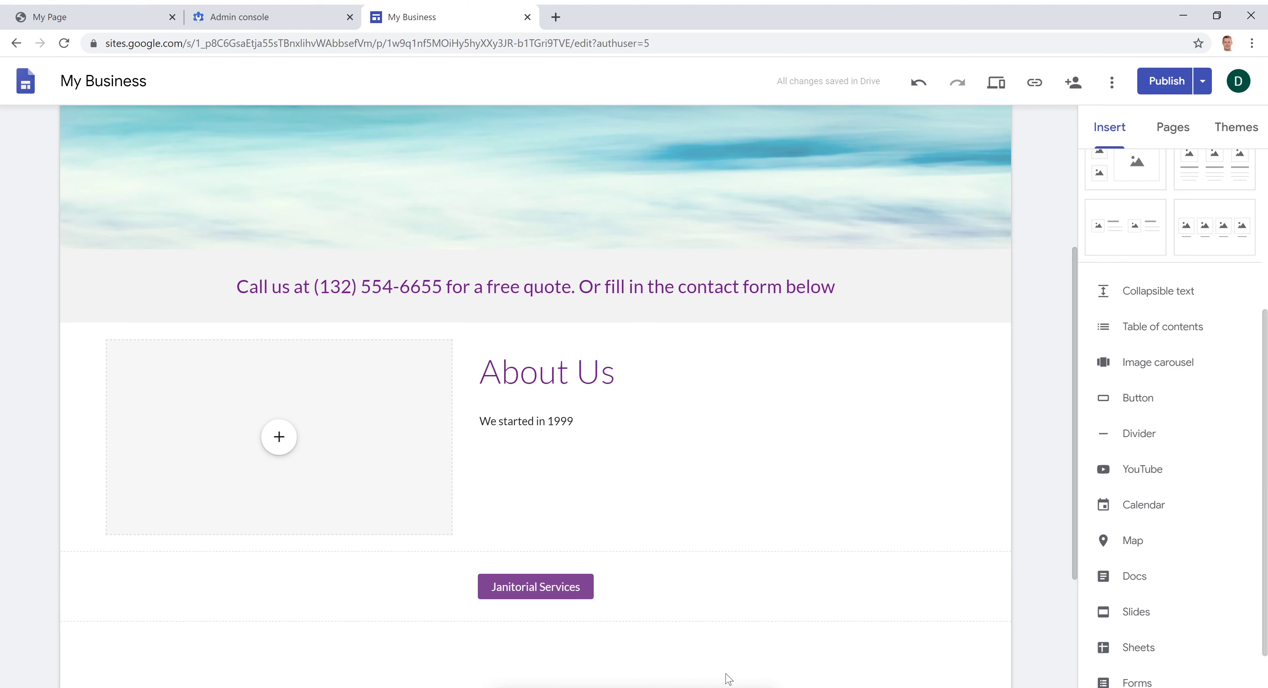
{"action": "left_click", "coordinate": [1201, 79]}
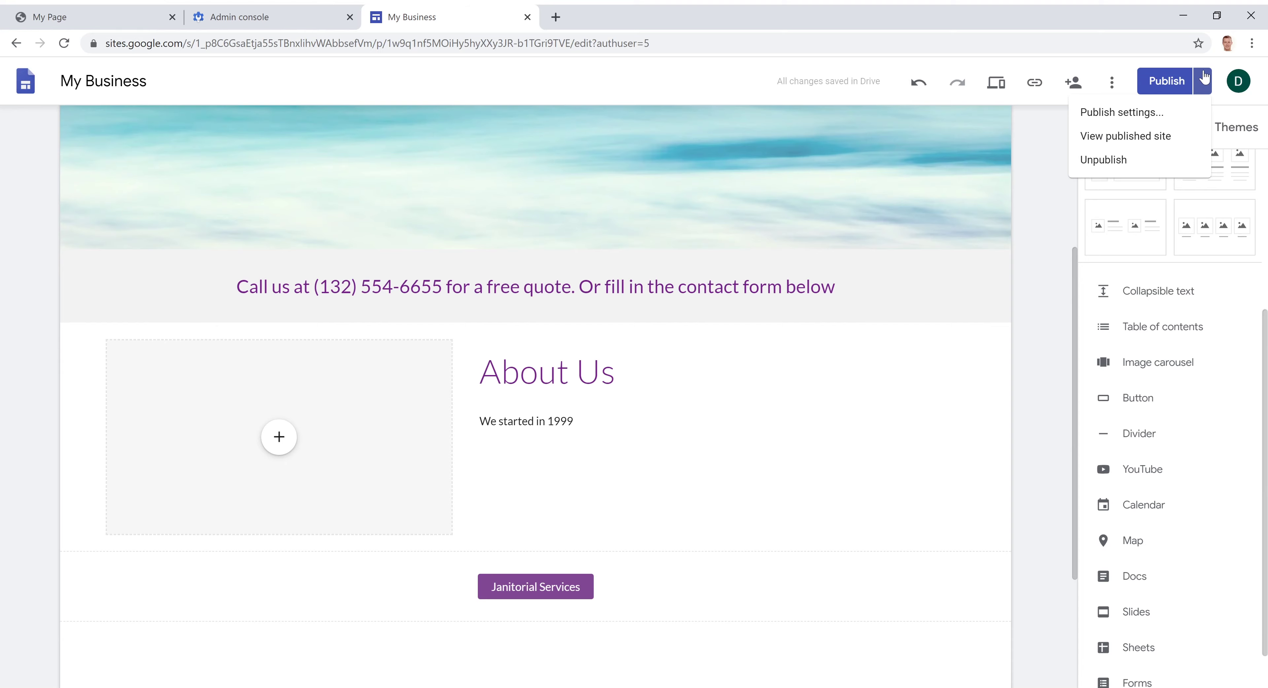
{"action": "left_click", "coordinate": [1127, 135]}
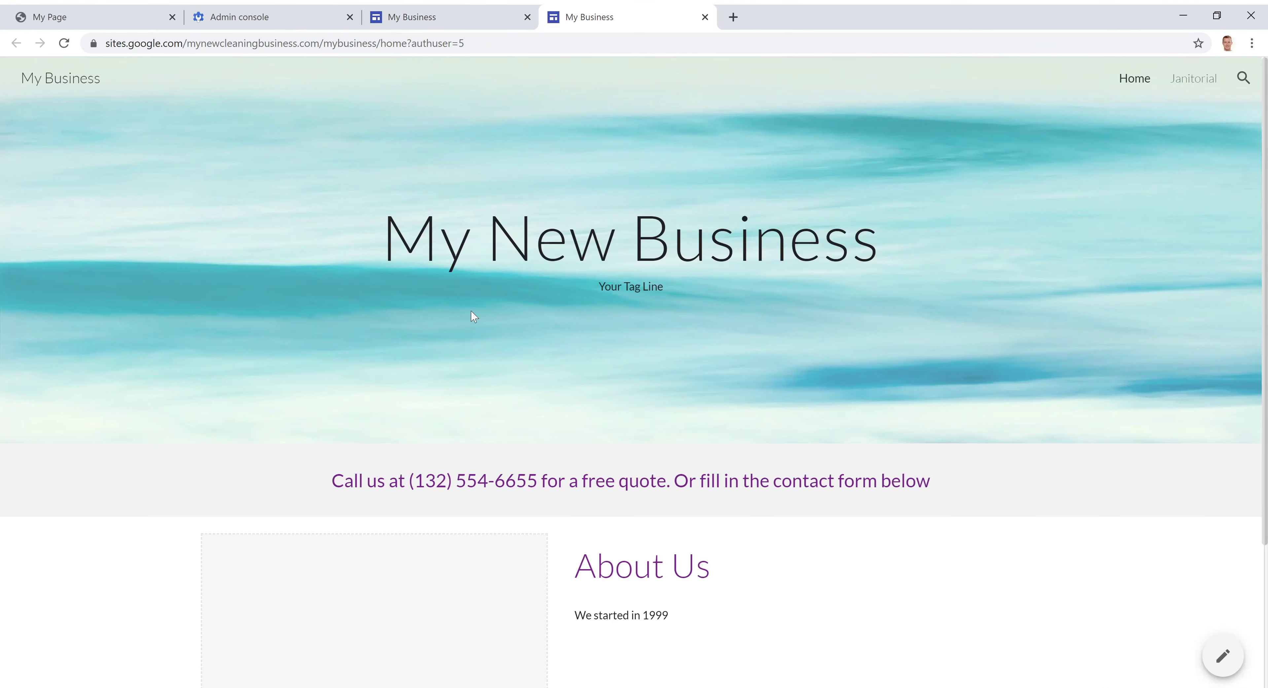
{"action": "left_click_drag", "start_coordinate": [396, 241], "coordinate": [816, 387]}
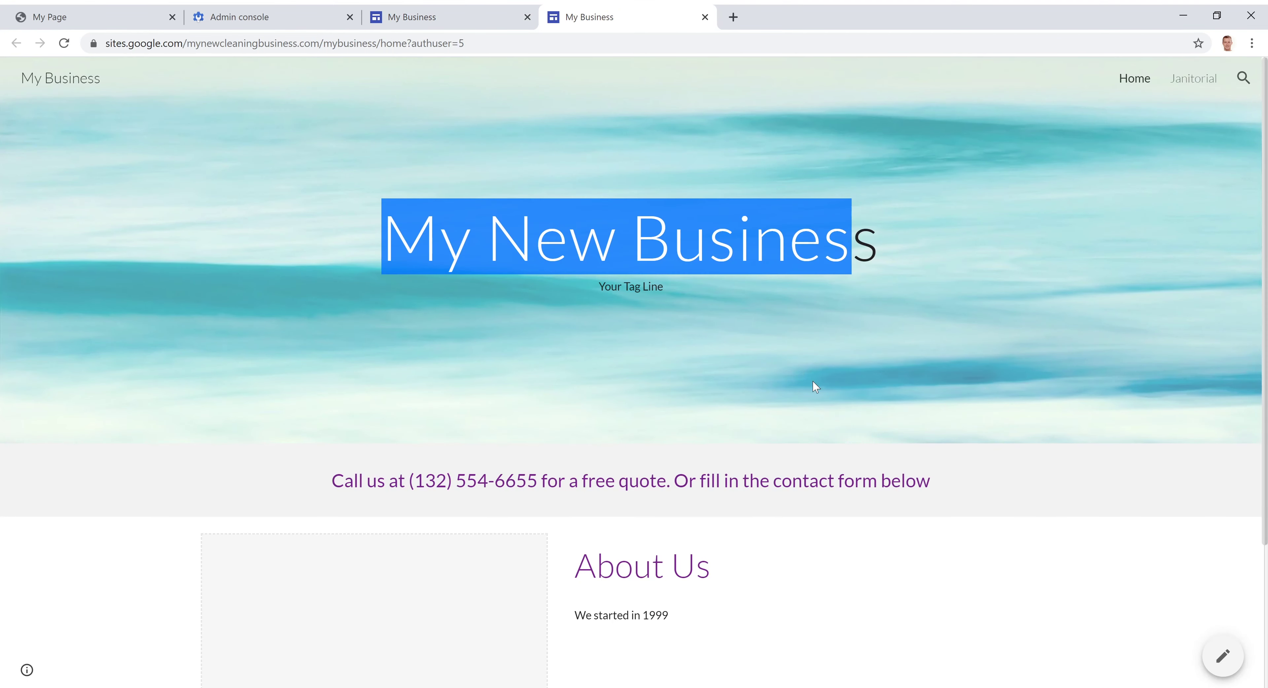
{"action": "scroll", "coordinate": [787, 389], "scroll_direction": "down", "scroll_amount": 4}
{"action": "scroll", "coordinate": [560, 528], "scroll_direction": "up", "scroll_amount": 4}
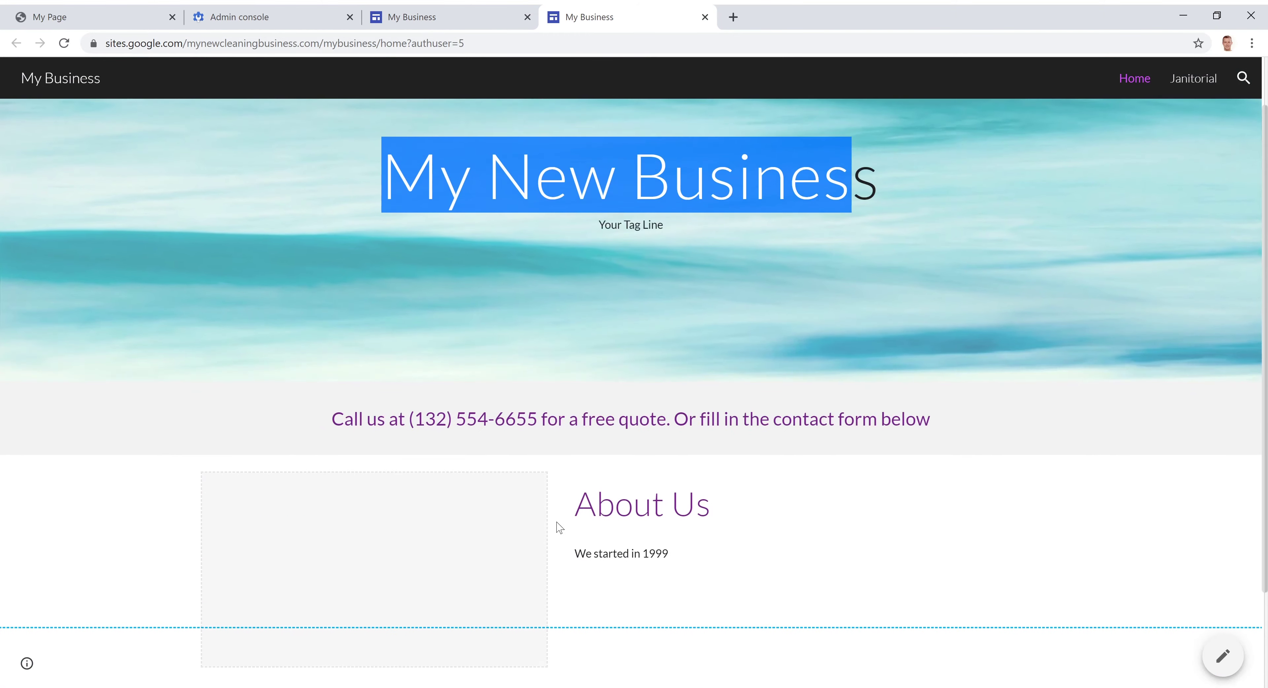
{"action": "scroll", "coordinate": [518, 254], "scroll_direction": "down", "scroll_amount": 4}
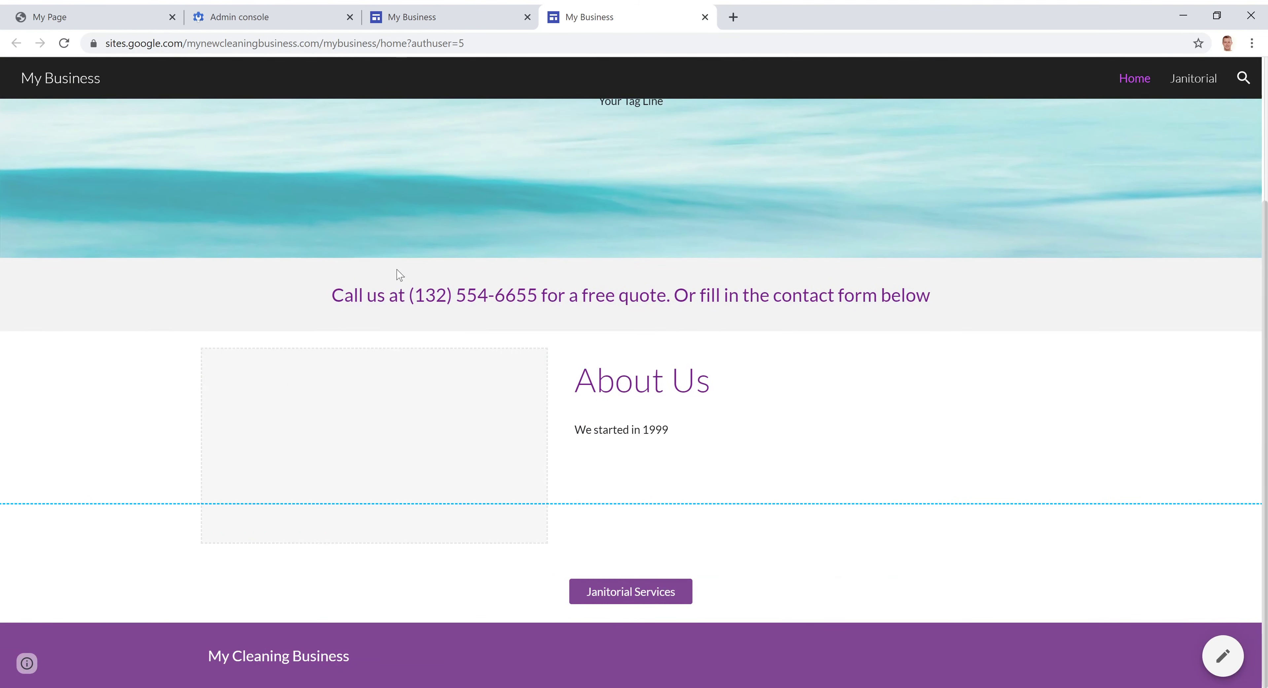
Review the title and About Us text, then add a divider below the Janitorial Services button.
{"action": "left_click_drag", "start_coordinate": [333, 294], "coordinate": [859, 324]}
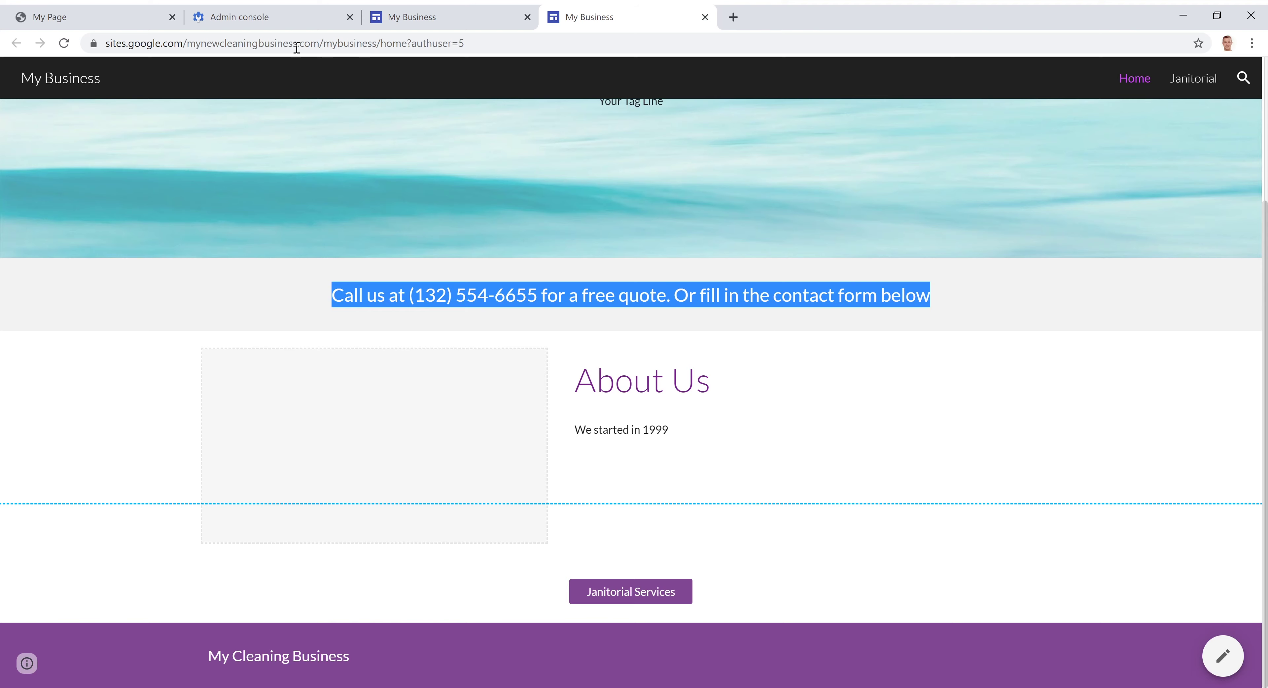
{"action": "left_click", "coordinate": [285, 483]}
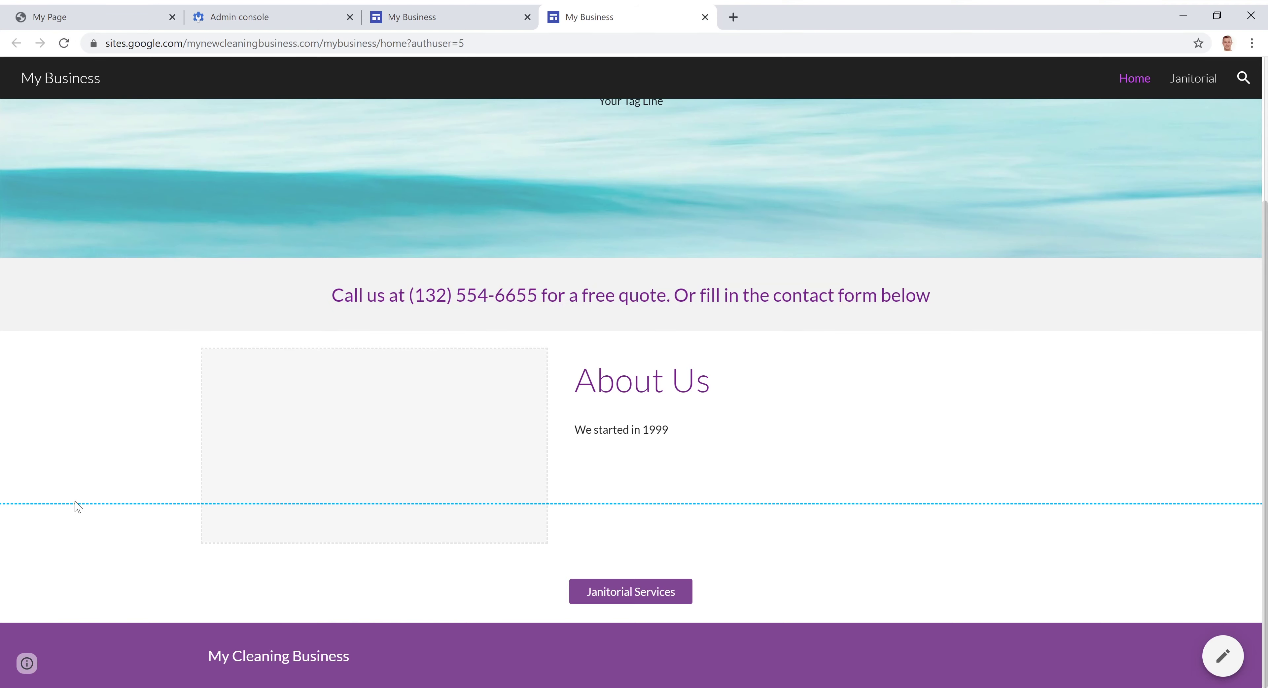
{"action": "left_click_drag", "start_coordinate": [318, 508], "coordinate": [711, 502]}
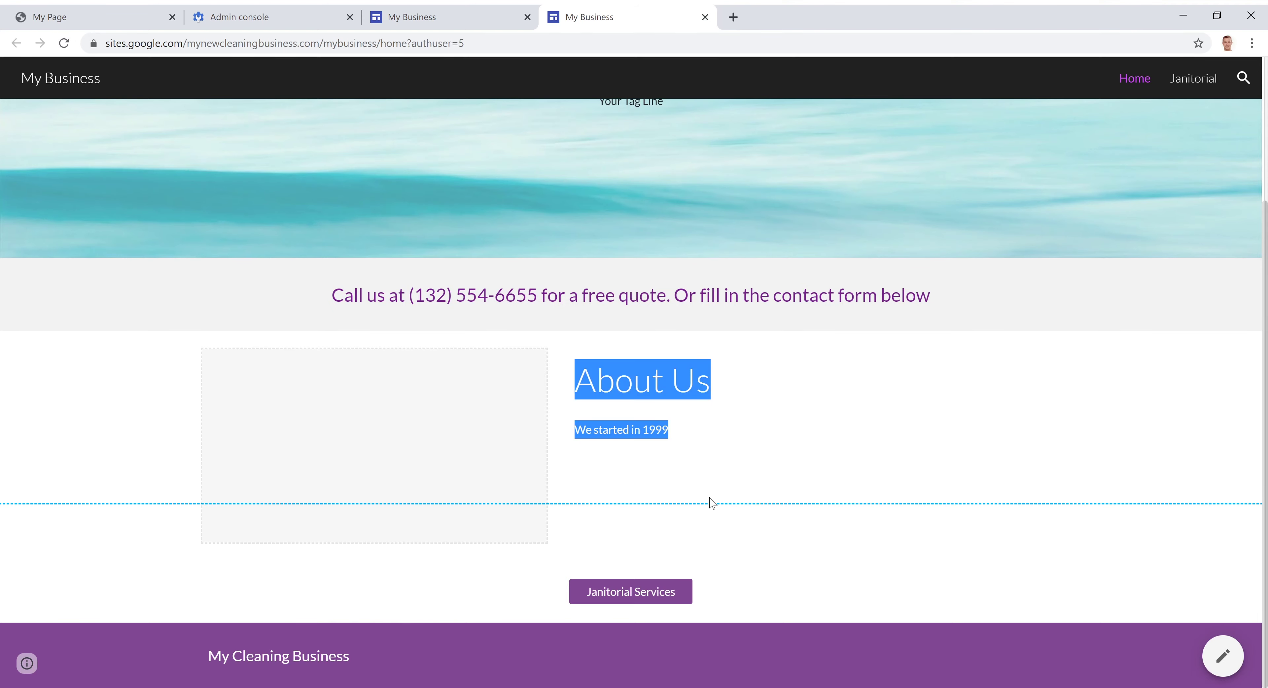
{"action": "left_click", "coordinate": [665, 516]}
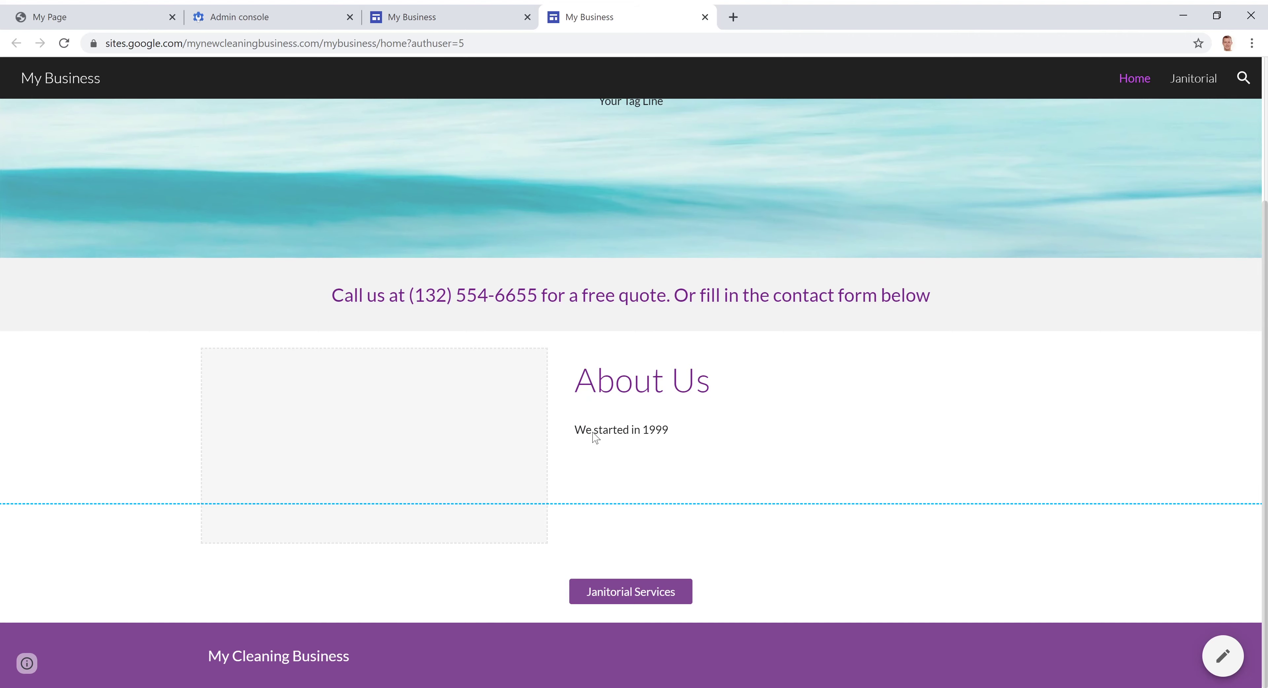
{"action": "scroll", "coordinate": [662, 515], "scroll_direction": "up", "scroll_amount": 4}
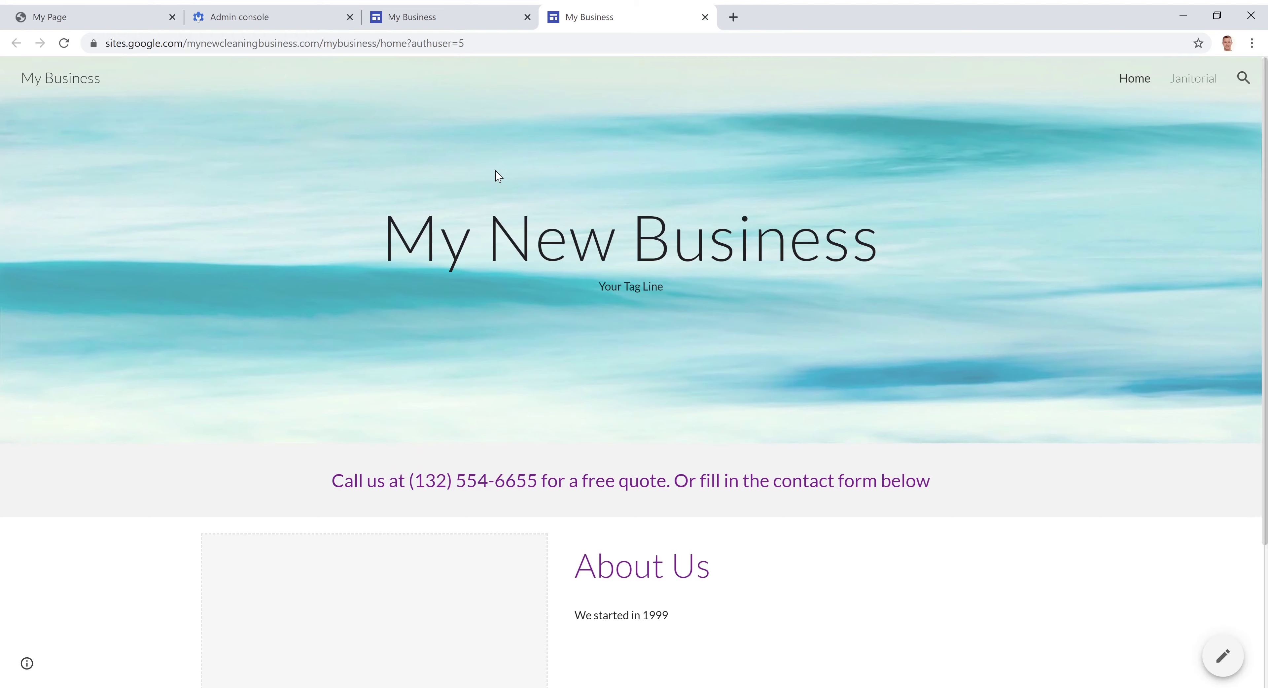
{"action": "scroll", "coordinate": [695, 491], "scroll_direction": "down", "scroll_amount": 4}
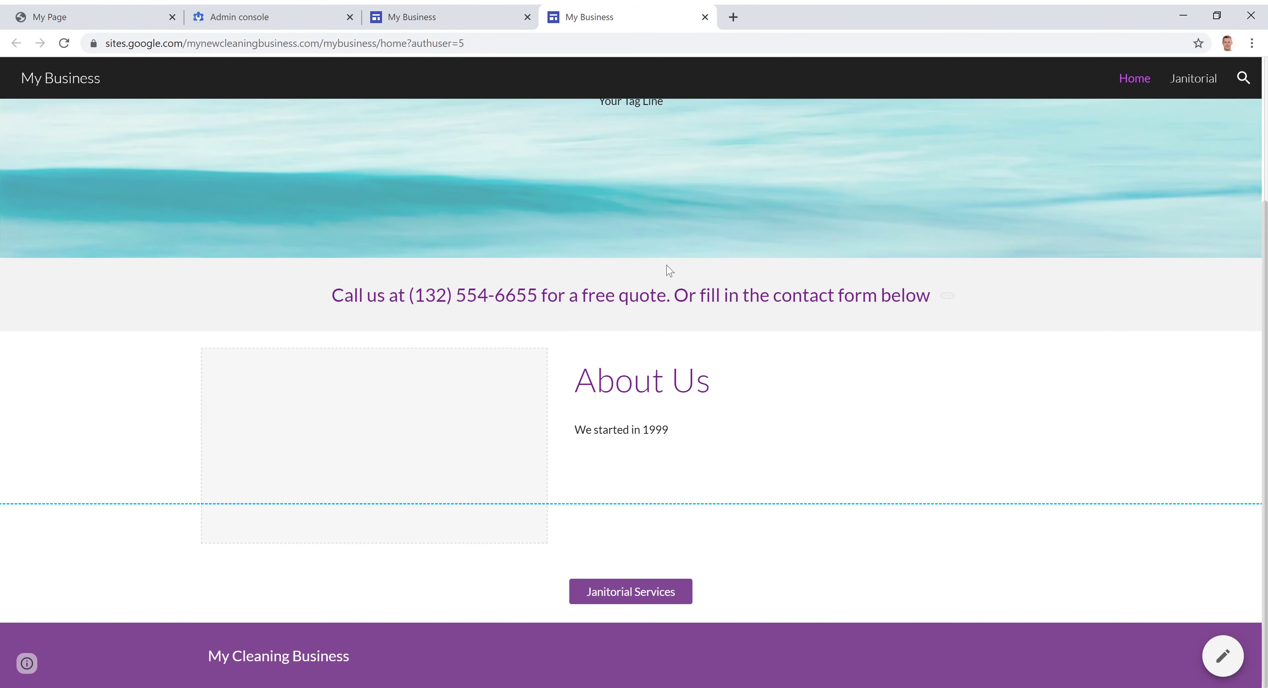
{"action": "left_click", "coordinate": [453, 21]}
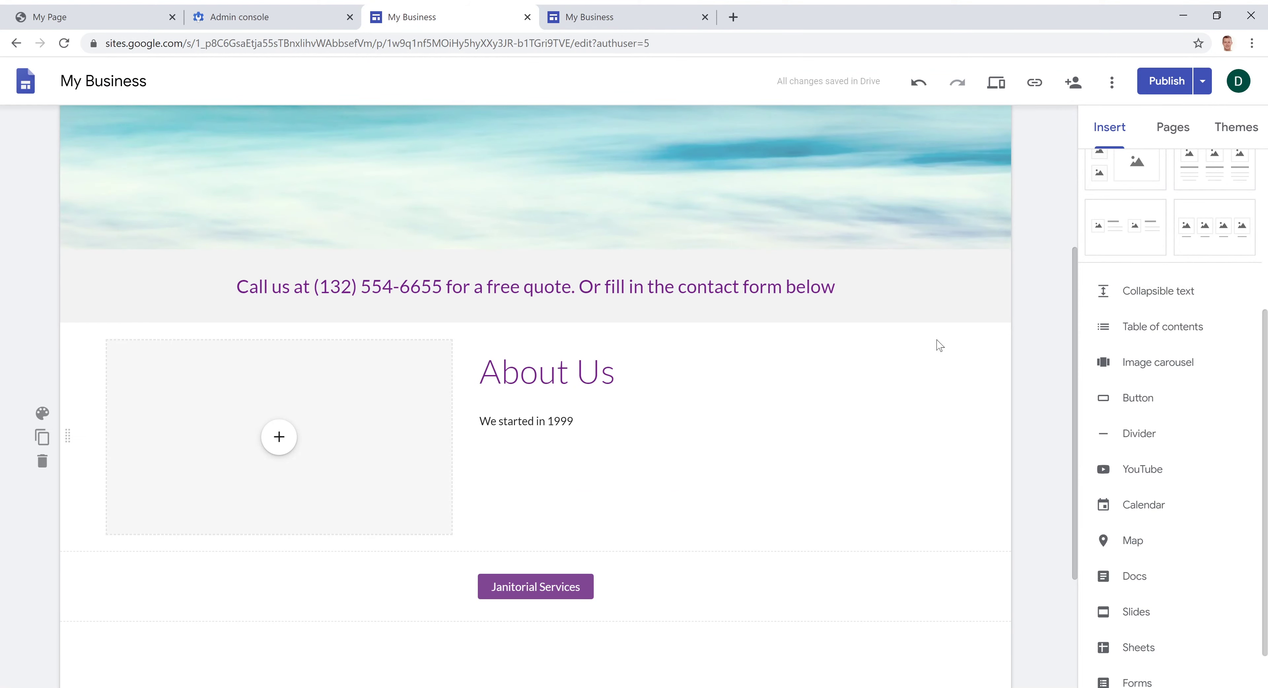
{"action": "left_click", "coordinate": [1132, 438]}
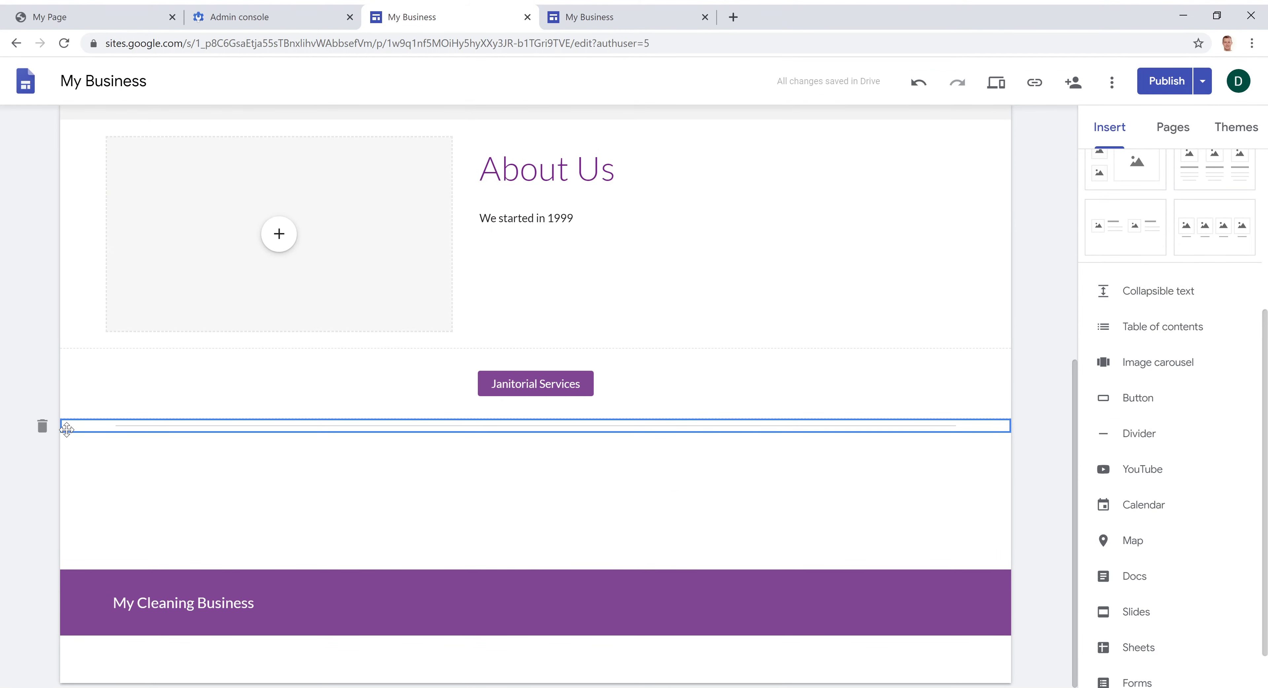
Place the divider beneath the call-for-quote line, above About Us.
{"action": "left_click_drag", "start_coordinate": [74, 428], "coordinate": [147, 187]}
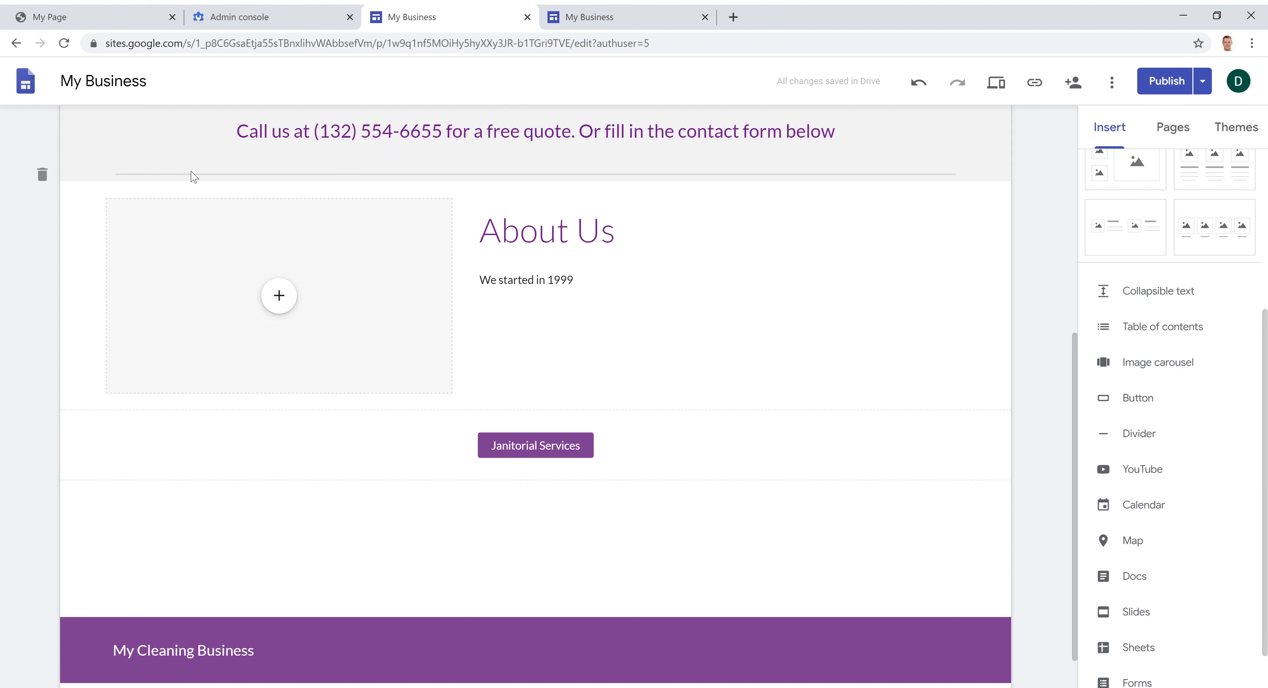
{"action": "left_click", "coordinate": [105, 175]}
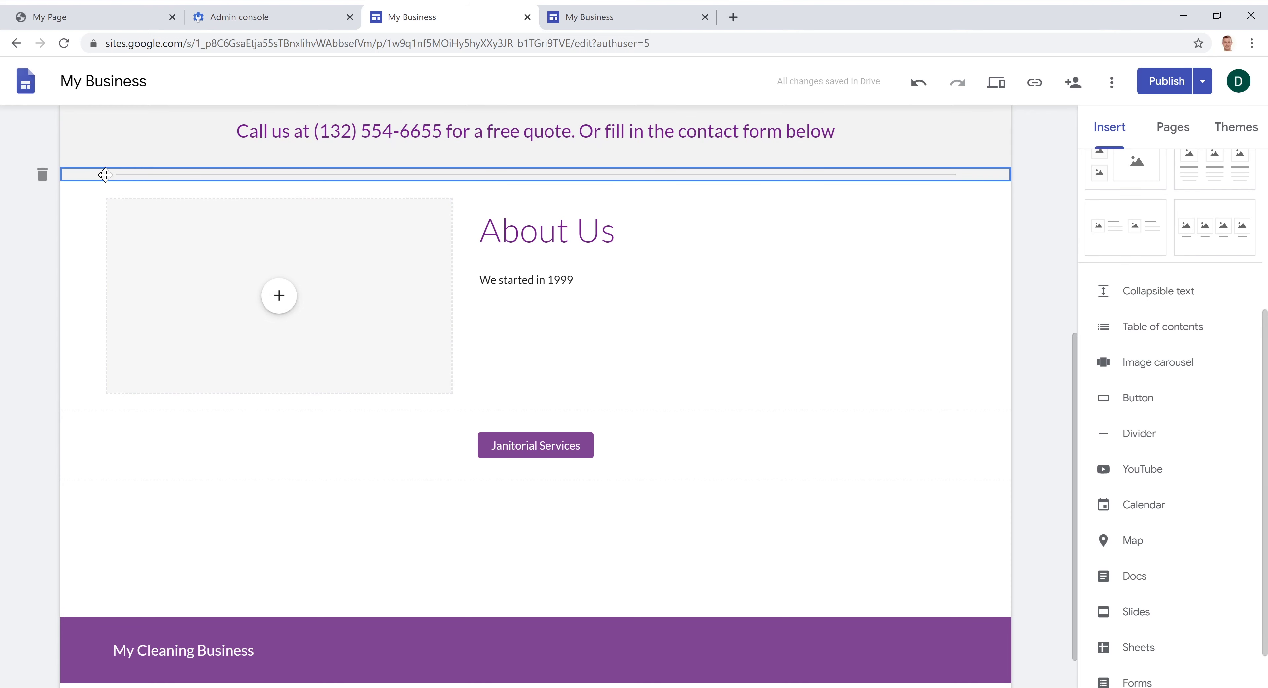
{"action": "mouse_move", "coordinate": [99, 175]}
{"action": "left_mouse_down"}
{"action": "mouse_move", "coordinate": [96, 219]}
{"action": "mouse_move", "coordinate": [101, 177]}
{"action": "left_mouse_up"}
Republish the site and bring up the tab showing the live site.
{"action": "left_click", "coordinate": [1161, 83]}
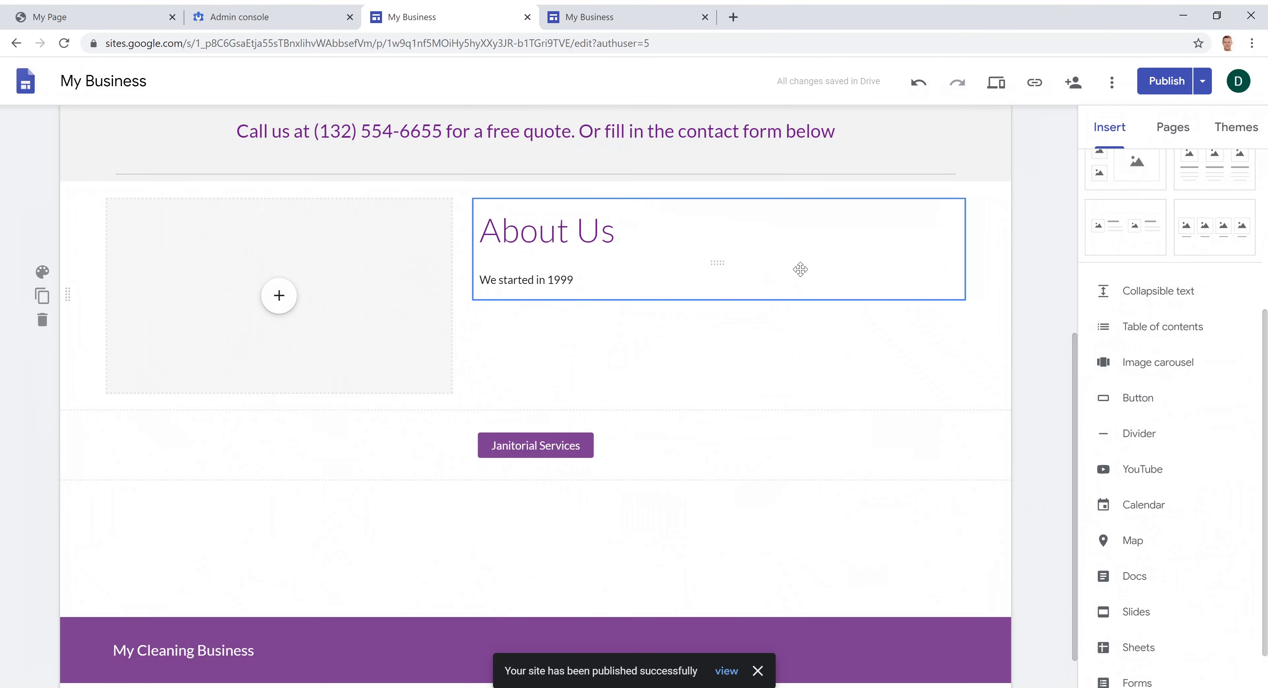
{"action": "scroll", "coordinate": [709, 394], "scroll_direction": "up", "scroll_amount": 3}
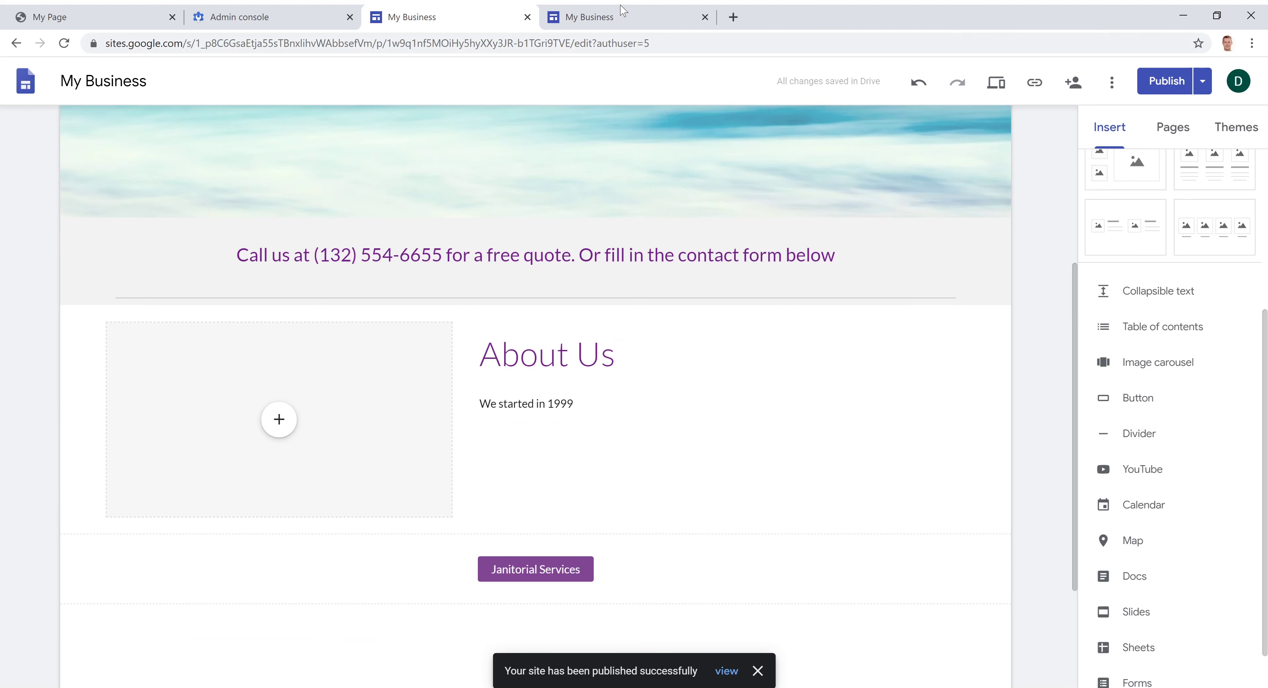
{"action": "left_click", "coordinate": [618, 19]}
Reload the live site and scroll to check the new divider.
{"action": "left_click", "coordinate": [63, 43]}
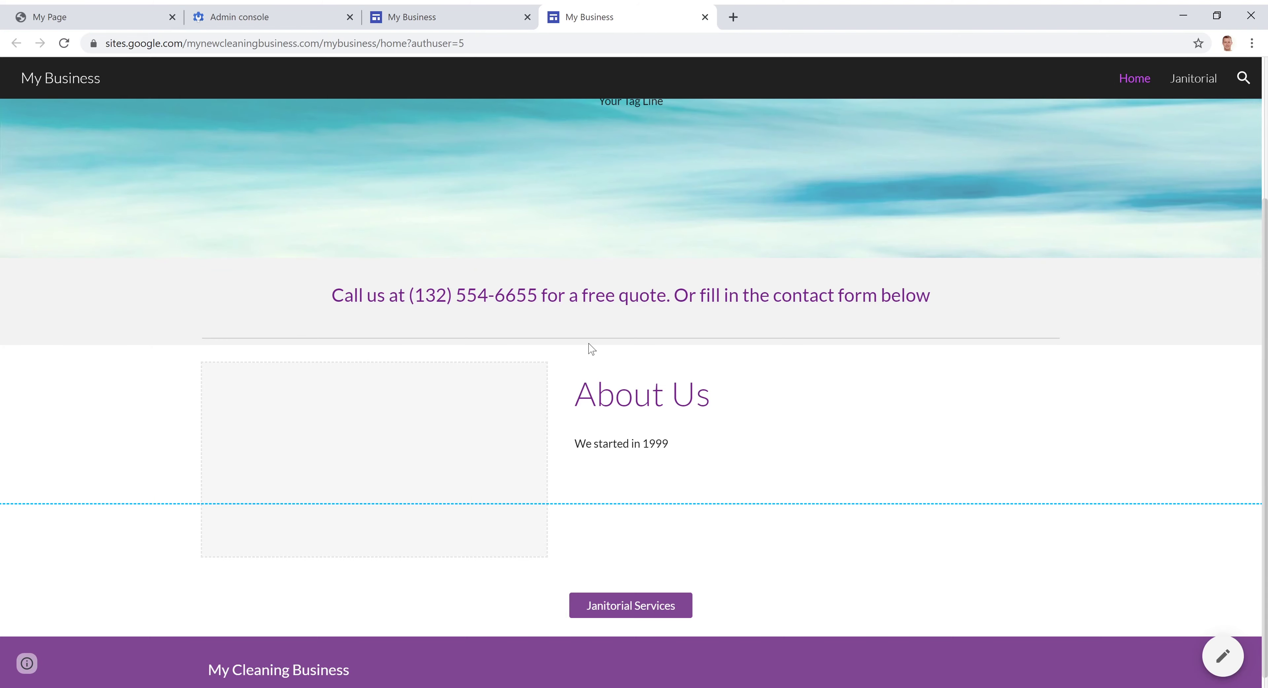
{"action": "scroll", "coordinate": [591, 348], "scroll_direction": "up", "scroll_amount": 4}
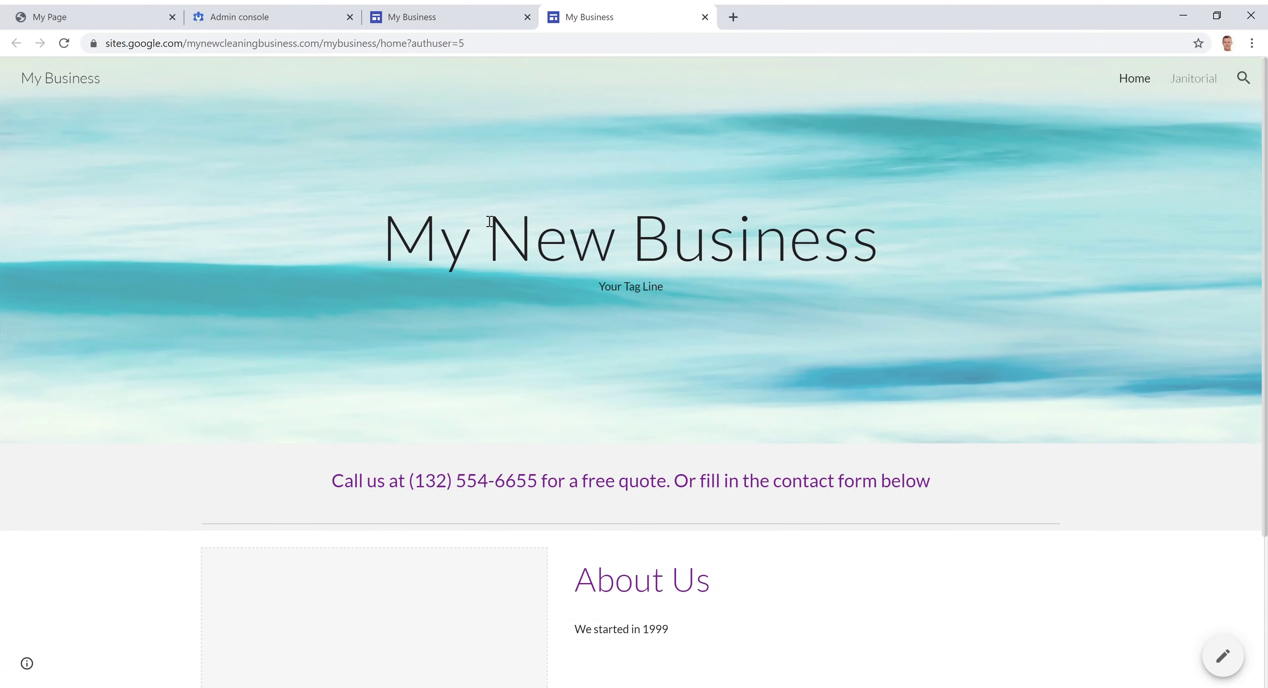
{"action": "double_click", "coordinate": [406, 227]}
{"action": "left_click", "coordinate": [787, 255]}
{"action": "scroll", "coordinate": [584, 335], "scroll_direction": "down", "scroll_amount": 3}
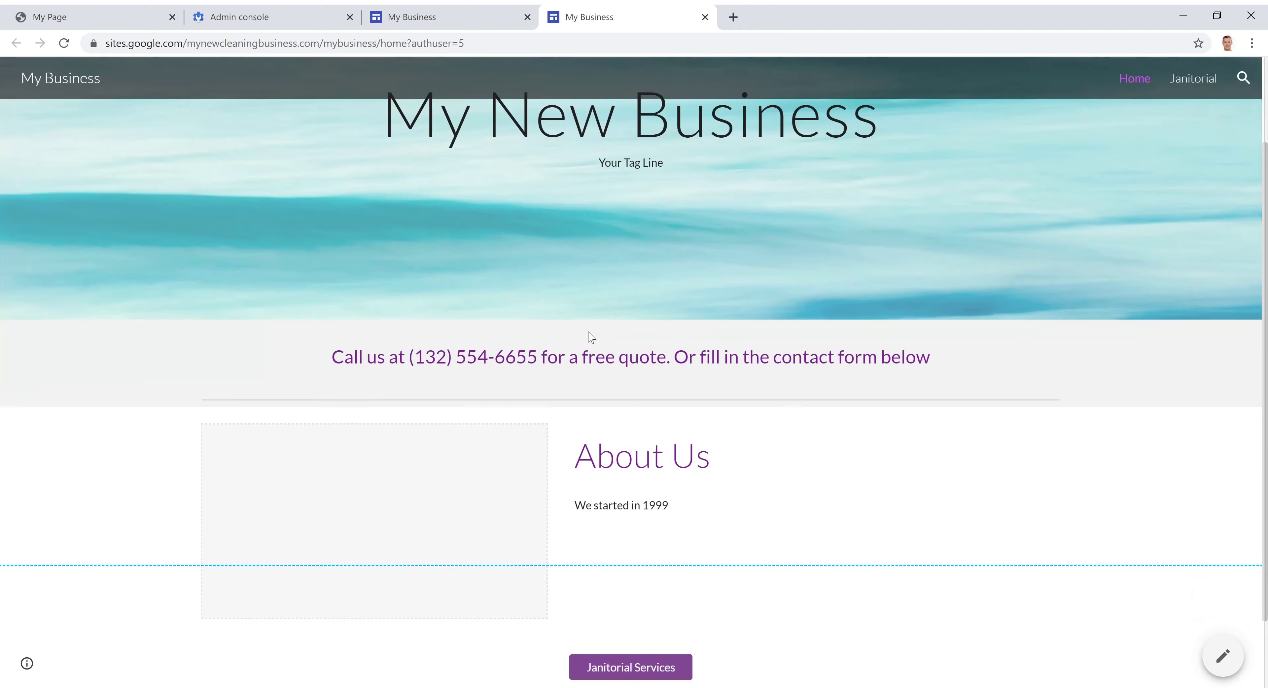
{"action": "scroll", "coordinate": [645, 470], "scroll_direction": "down", "scroll_amount": 2}
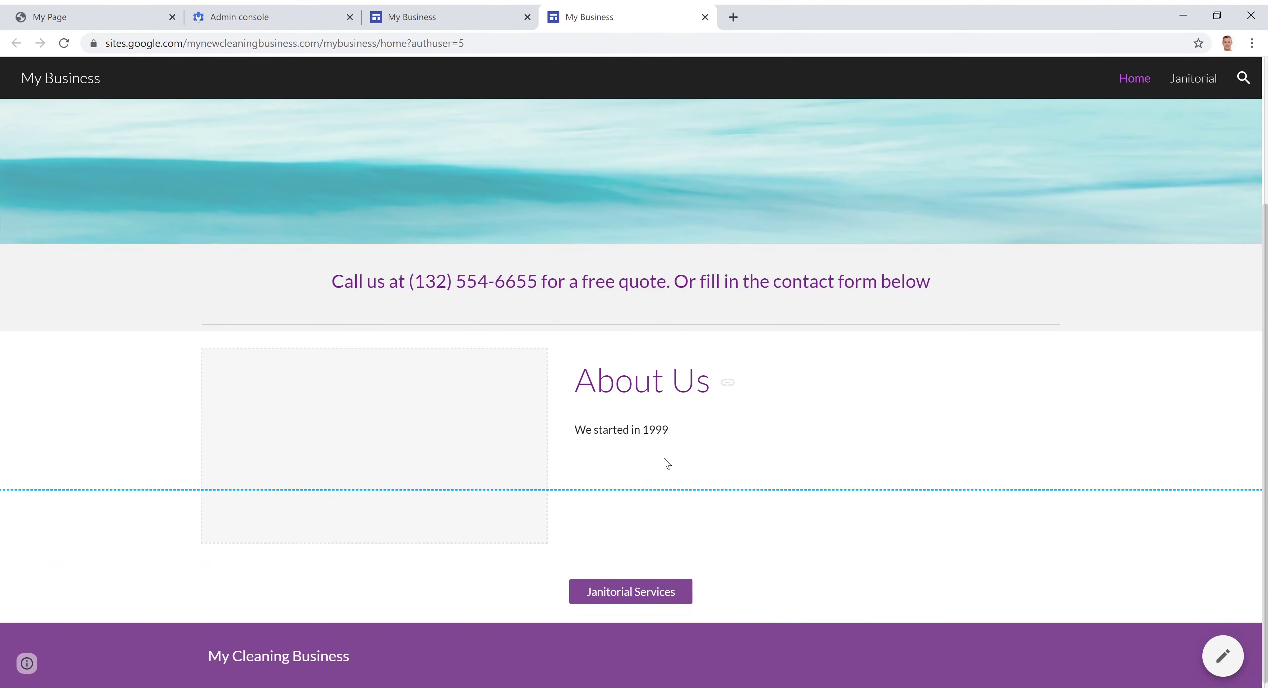
Open the live Janitorial Services page and scroll through it.
{"action": "left_click", "coordinate": [633, 591]}
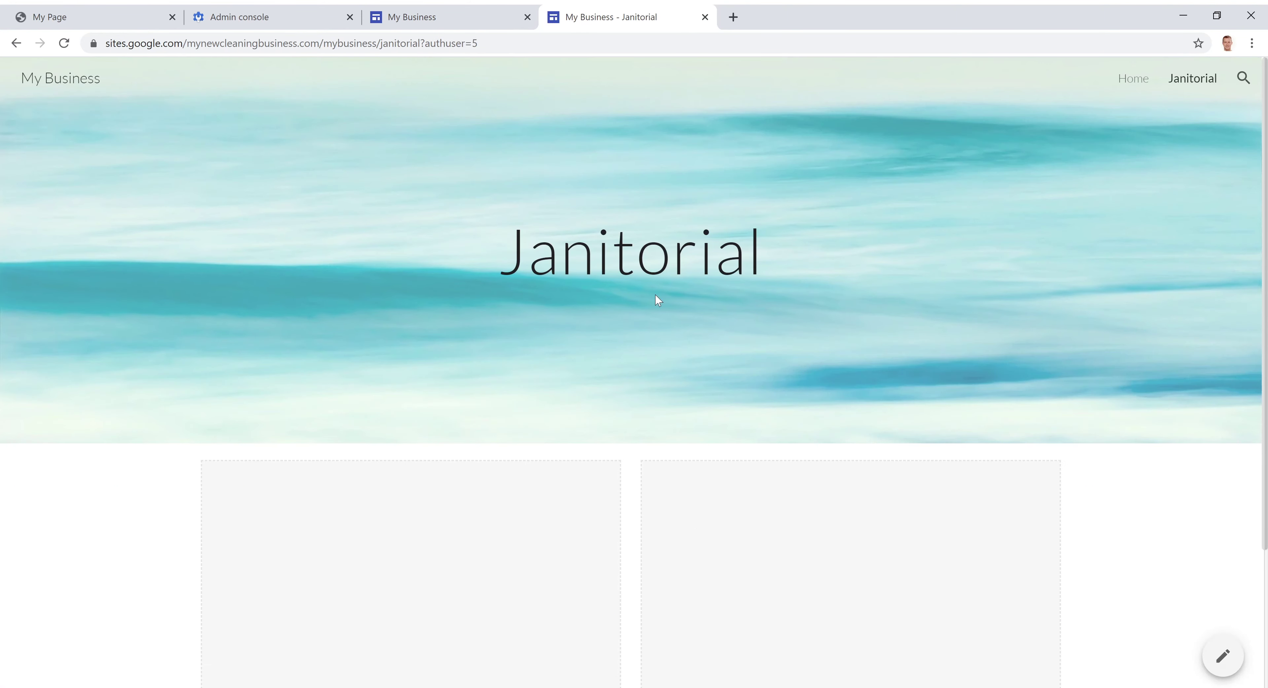
{"action": "left_click_drag", "start_coordinate": [527, 251], "coordinate": [767, 271]}
{"action": "left_click", "coordinate": [770, 273]}
{"action": "scroll", "coordinate": [626, 304], "scroll_direction": "down", "scroll_amount": 4}
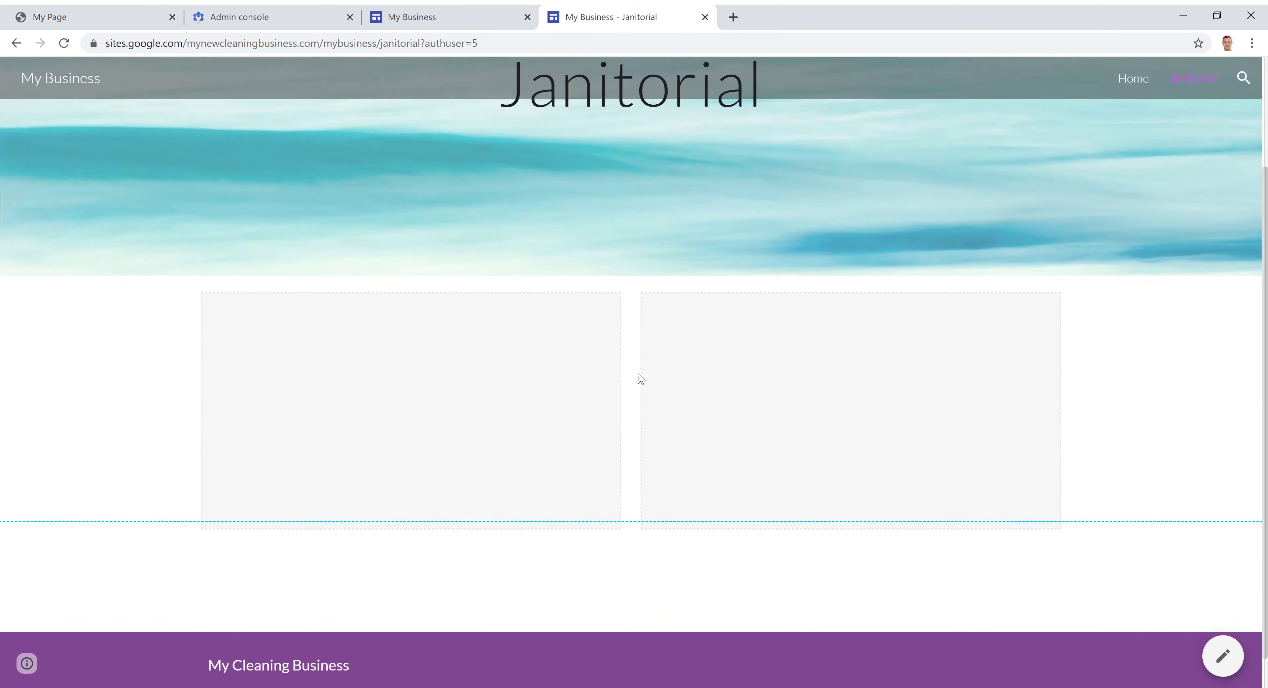
{"action": "scroll", "coordinate": [612, 374], "scroll_direction": "up", "scroll_amount": 4}
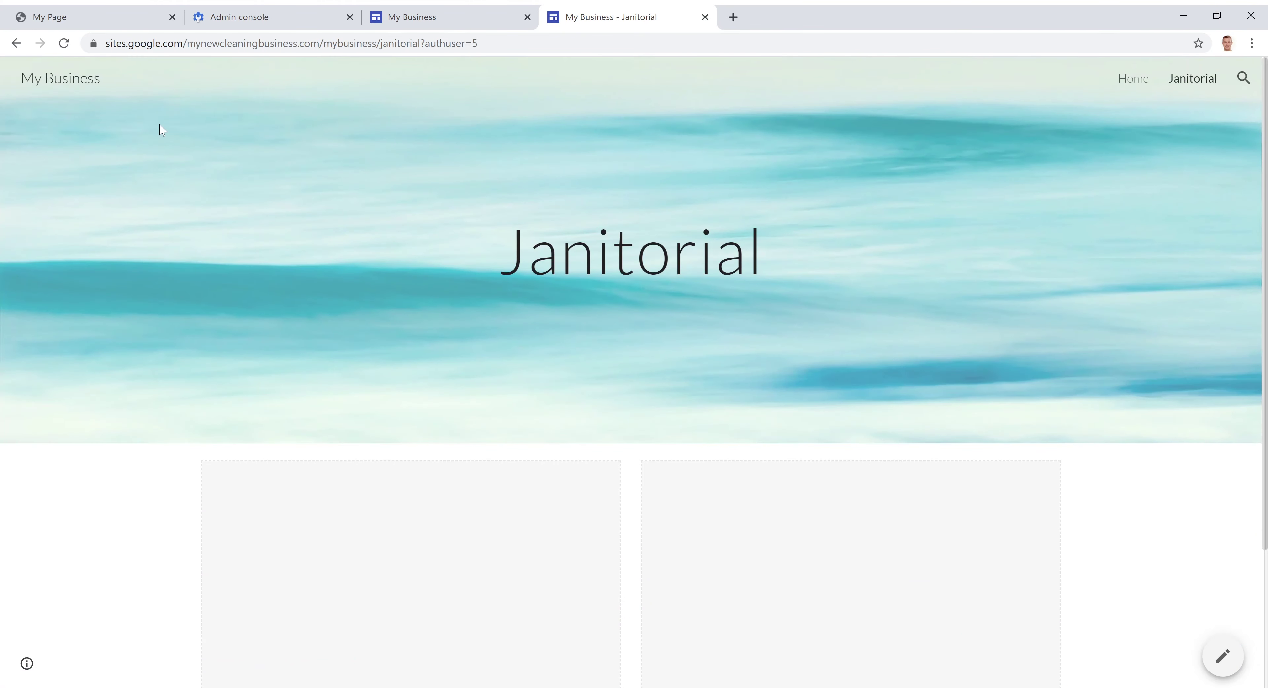
Return to the Home page via the My Business name and review the call-us banner.
{"action": "left_click", "coordinate": [71, 85]}
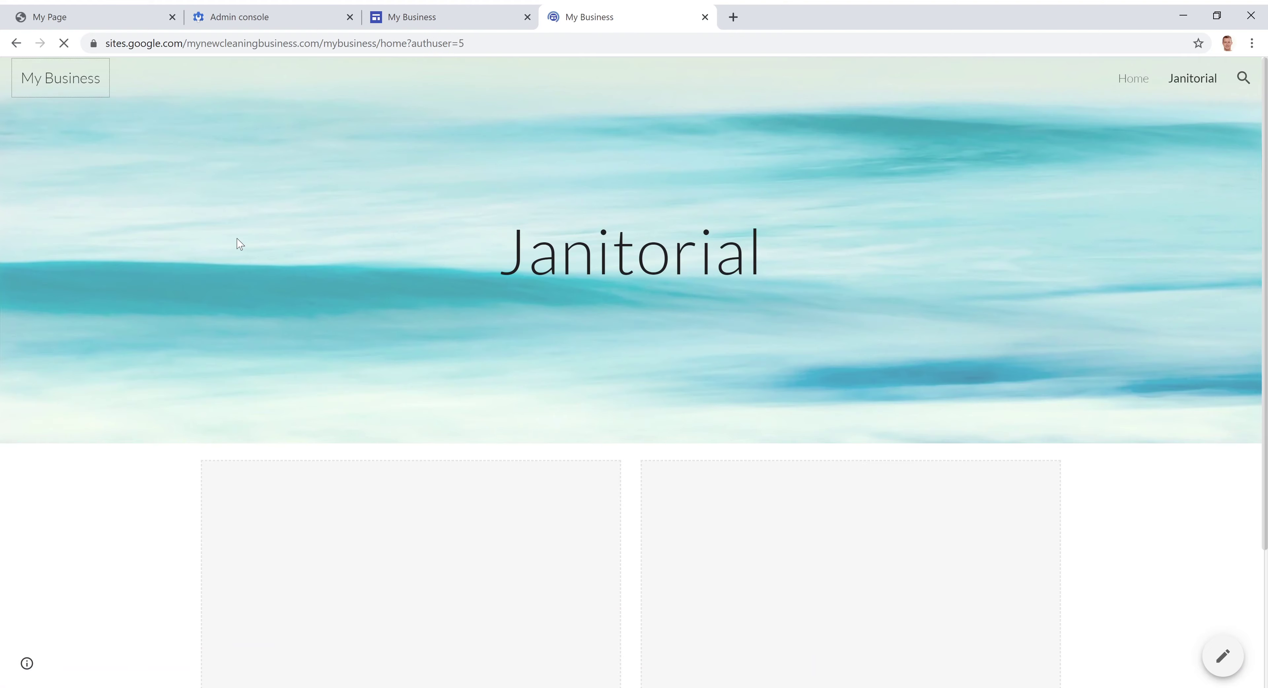
{"action": "left_click_drag", "start_coordinate": [420, 217], "coordinate": [826, 224]}
{"action": "left_click", "coordinate": [825, 313]}
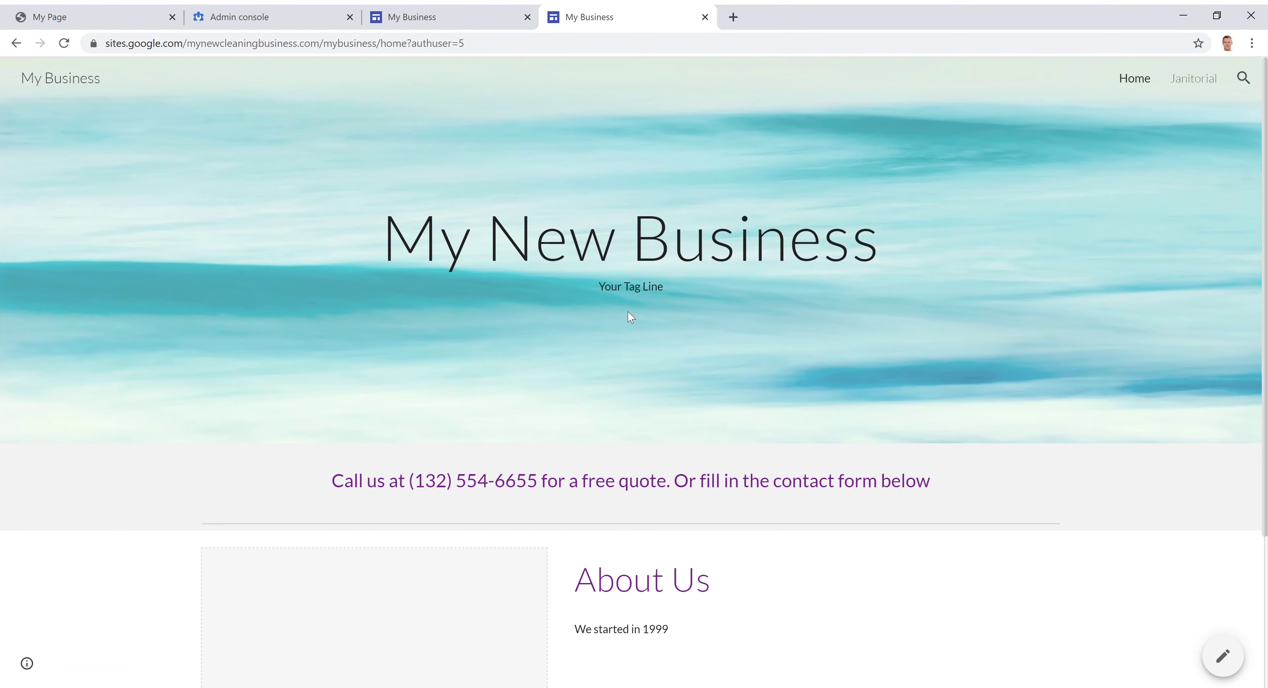
{"action": "scroll", "coordinate": [630, 318], "scroll_direction": "down", "scroll_amount": 4}
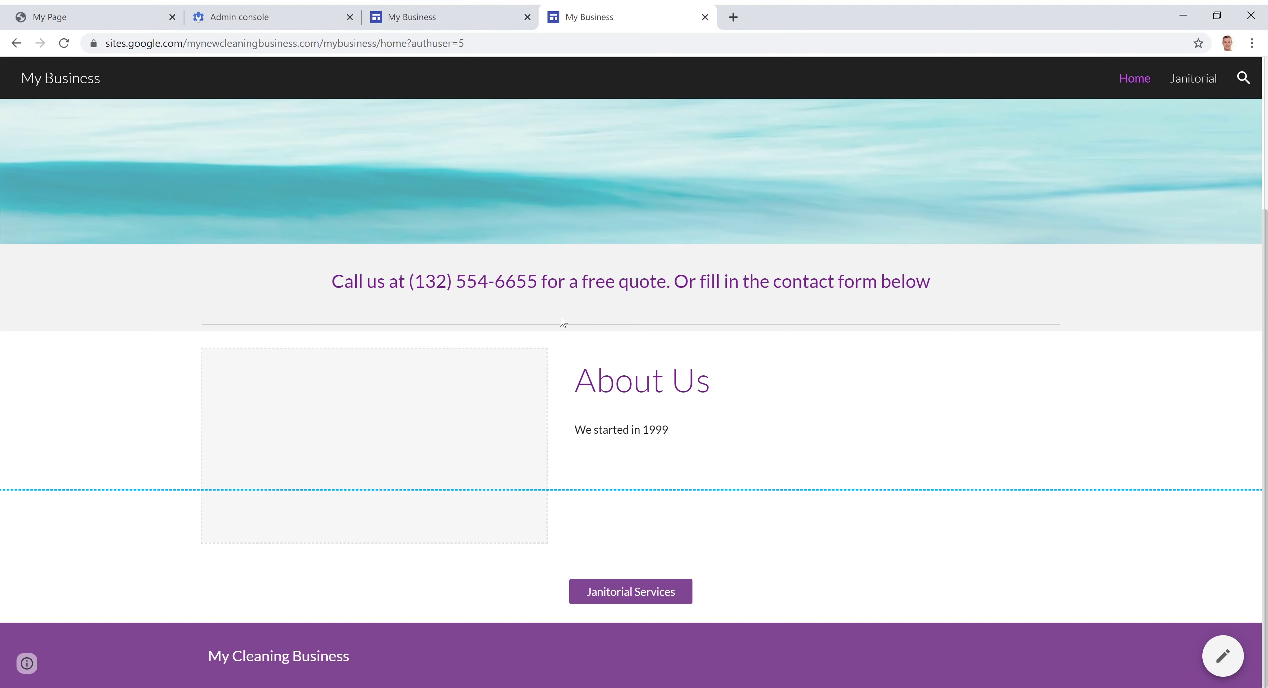
{"action": "left_click_drag", "start_coordinate": [516, 282], "coordinate": [826, 301]}
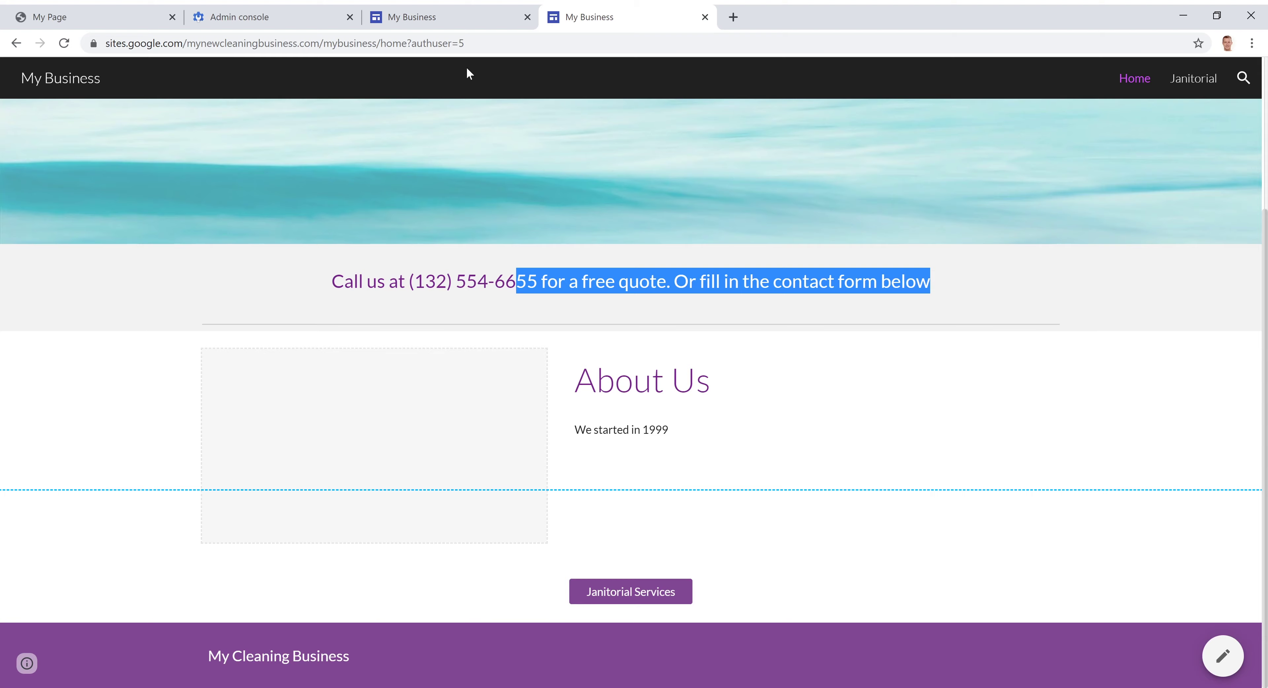
{"action": "left_click", "coordinate": [106, 28]}
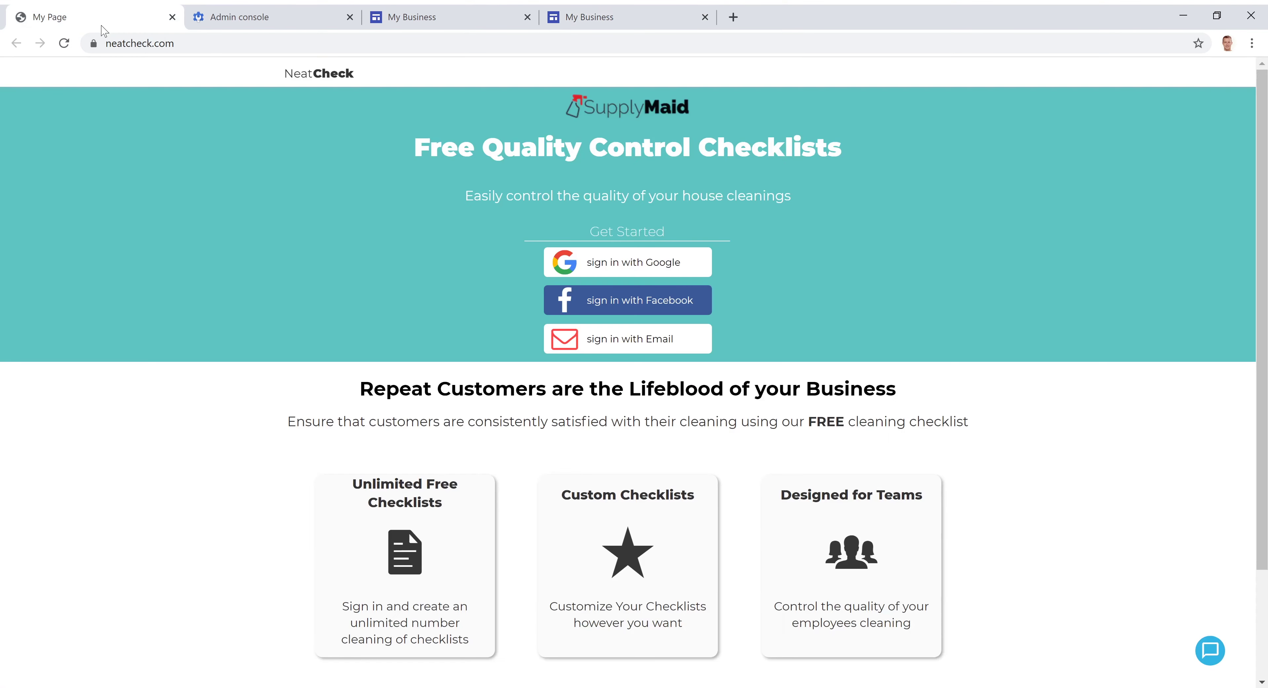
Sign in to NeatCheck with Google and select the link on the Contact Form Results page.
{"action": "left_click", "coordinate": [226, 43]}
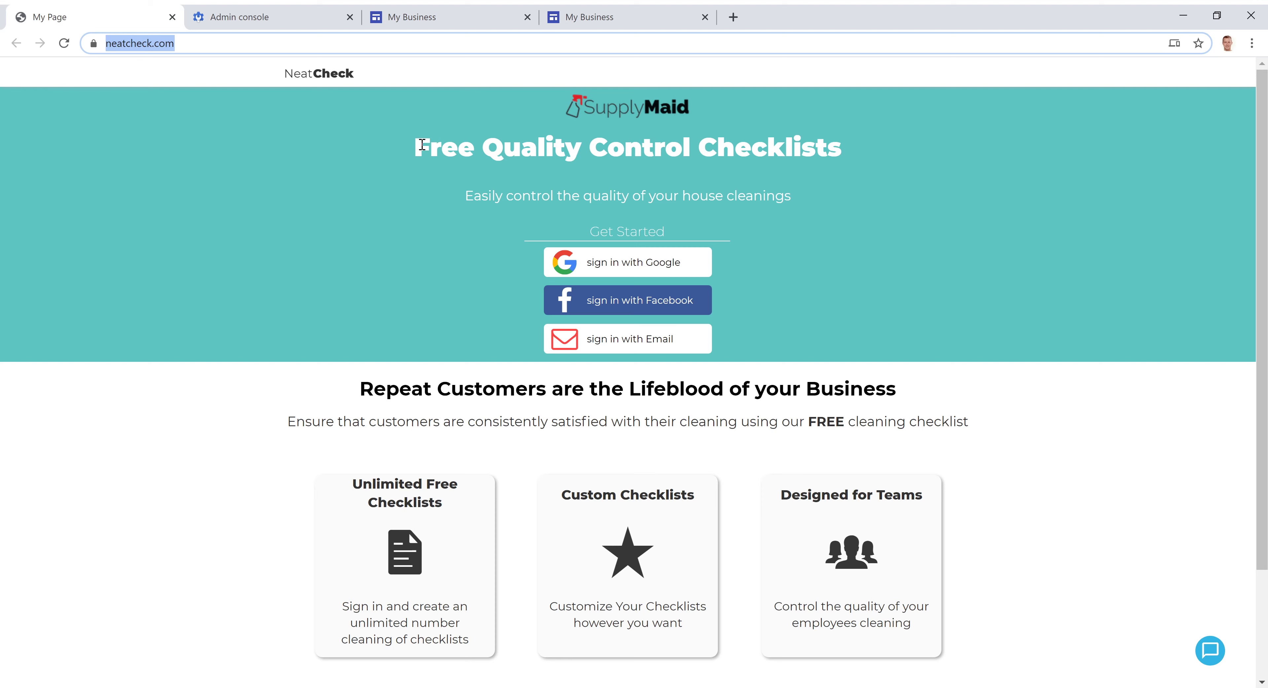
{"action": "left_click", "coordinate": [422, 144]}
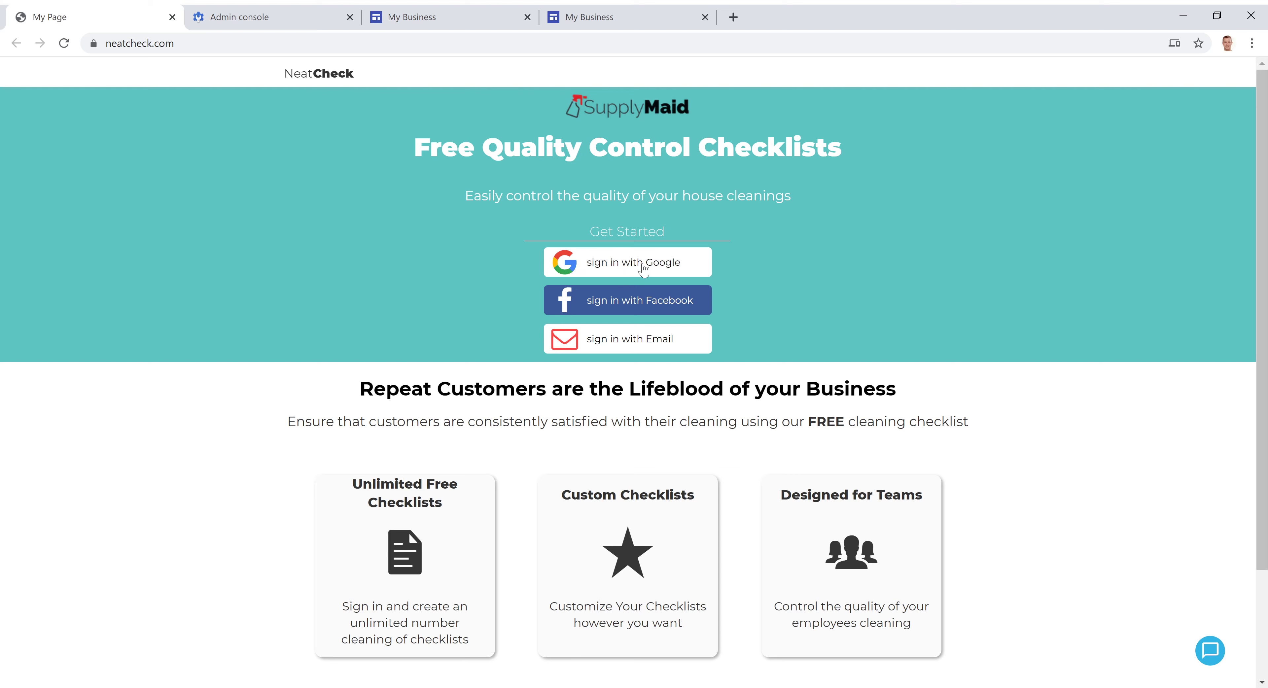
{"action": "left_click", "coordinate": [621, 267]}
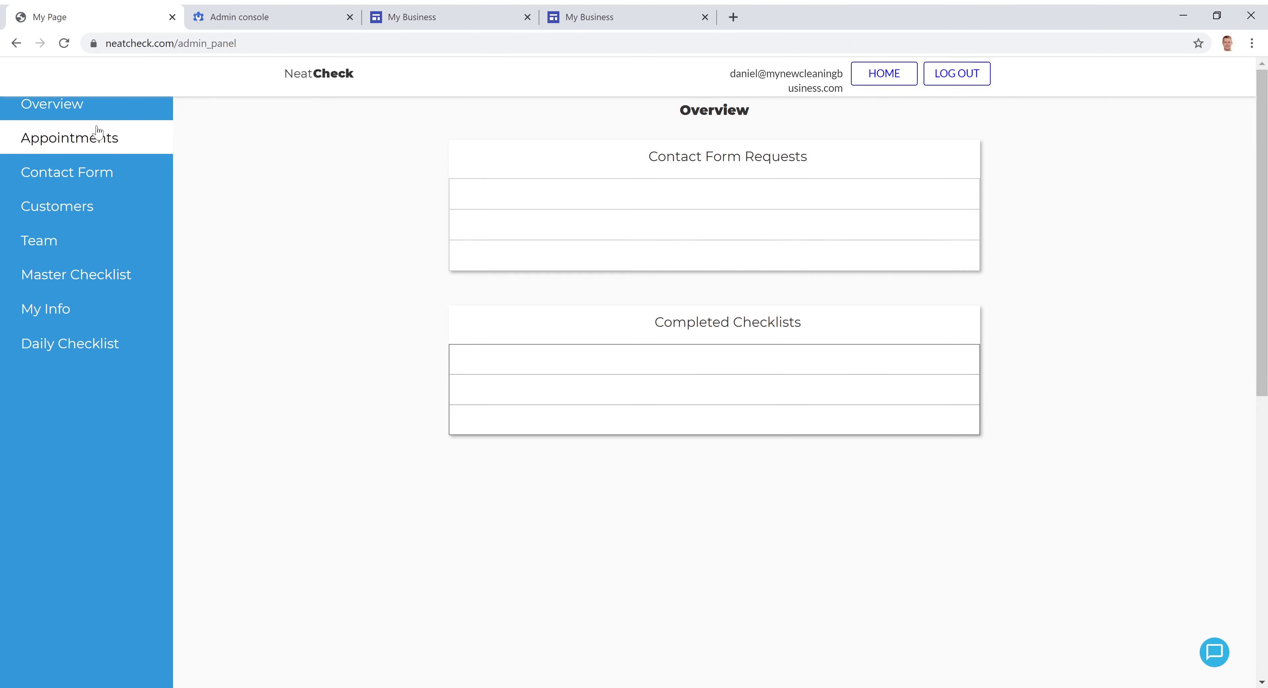
{"action": "left_click", "coordinate": [89, 173]}
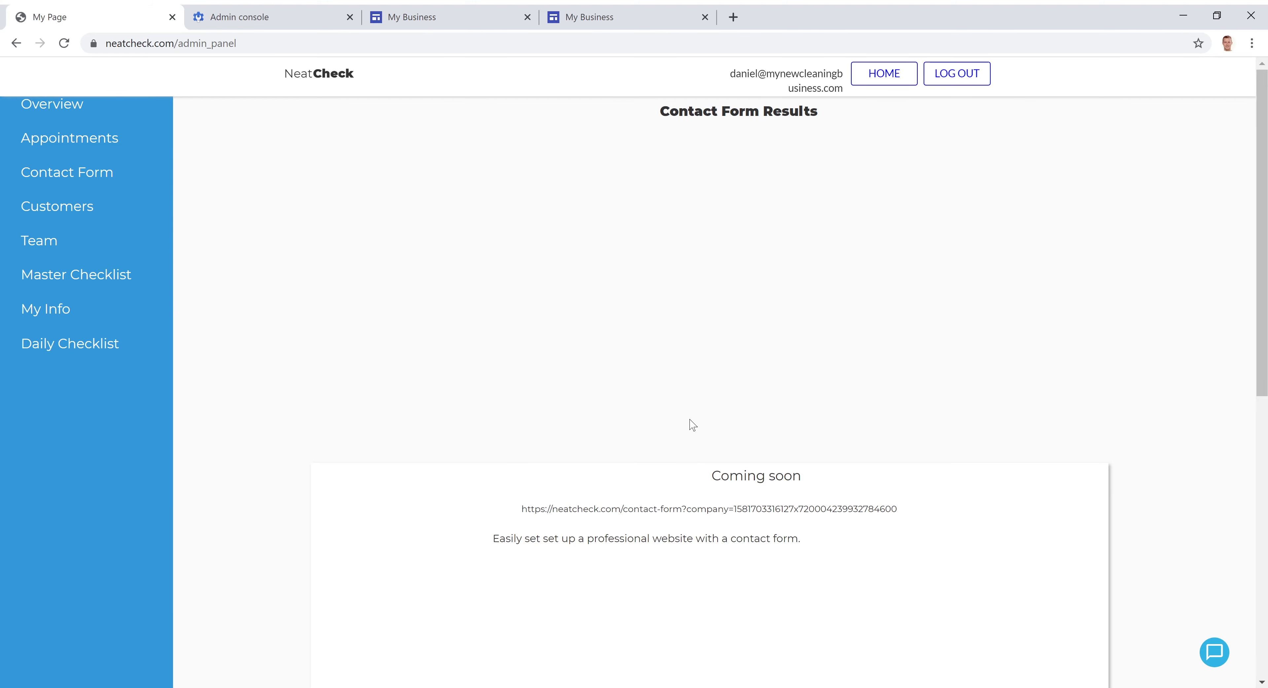
{"action": "scroll", "coordinate": [691, 385], "scroll_direction": "down", "scroll_amount": 2}
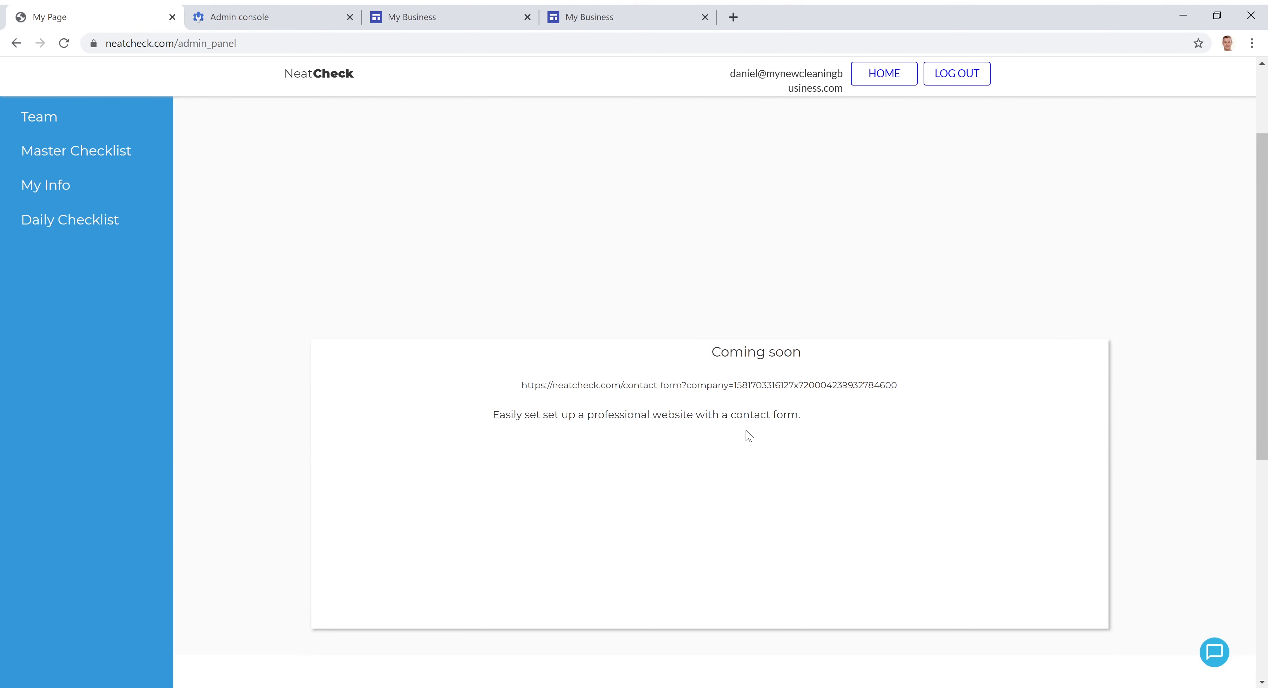
{"action": "left_click_drag", "start_coordinate": [522, 385], "coordinate": [900, 391]}
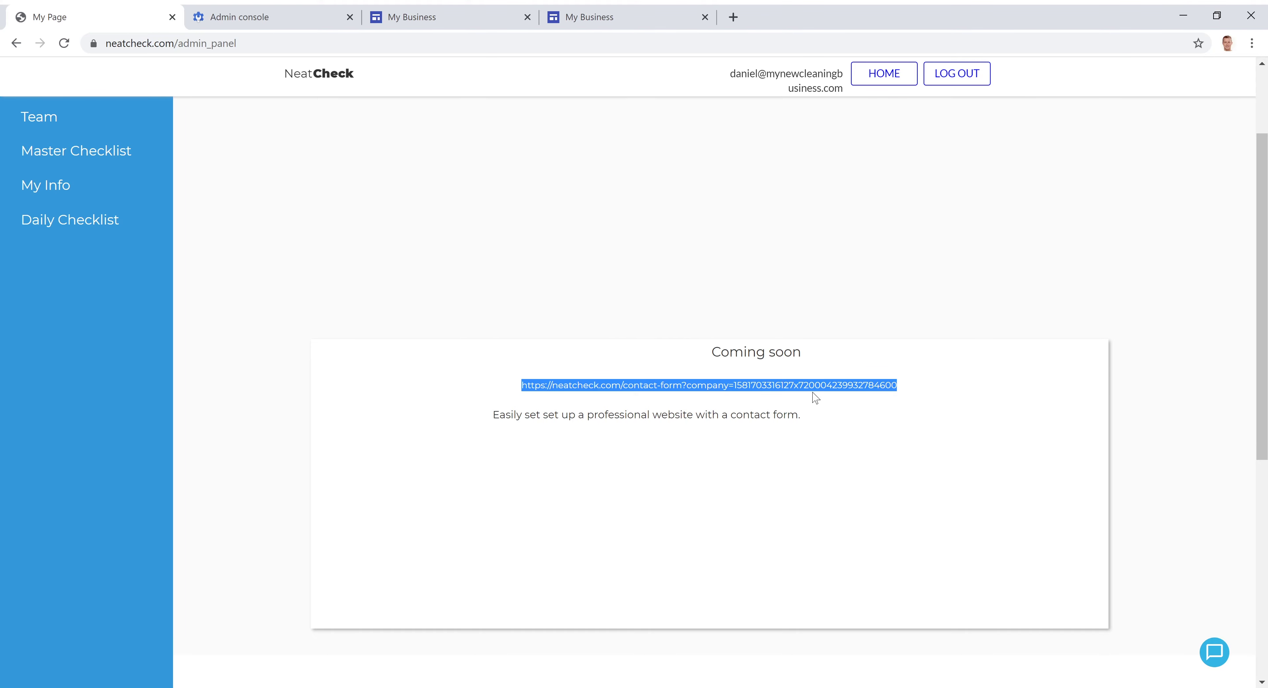
{"action": "left_click", "coordinate": [420, 20]}
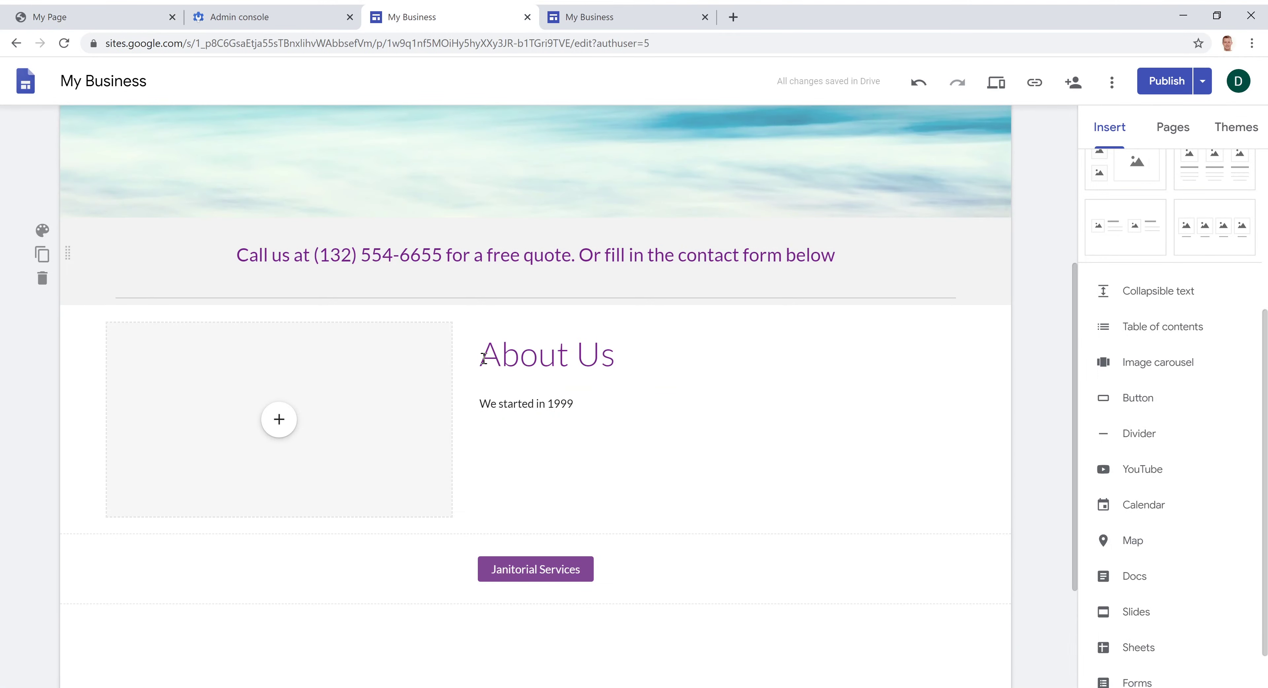
Embed the pasted NeatCheck contact-form link as a whole page below the call-for-quote line.
{"action": "scroll", "coordinate": [474, 361], "scroll_direction": "up", "scroll_amount": 3}
{"action": "scroll", "coordinate": [474, 361], "scroll_direction": "up", "scroll_amount": 3}
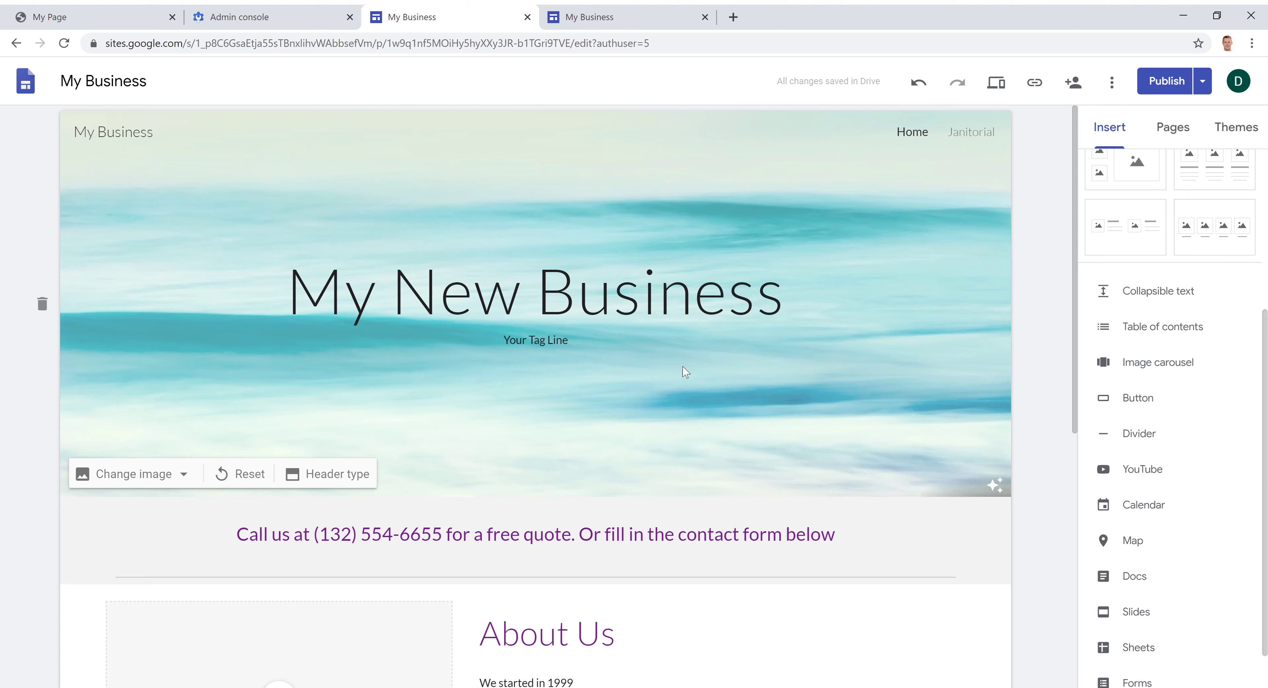
{"action": "scroll", "coordinate": [1132, 355], "scroll_direction": "up", "scroll_amount": 5}
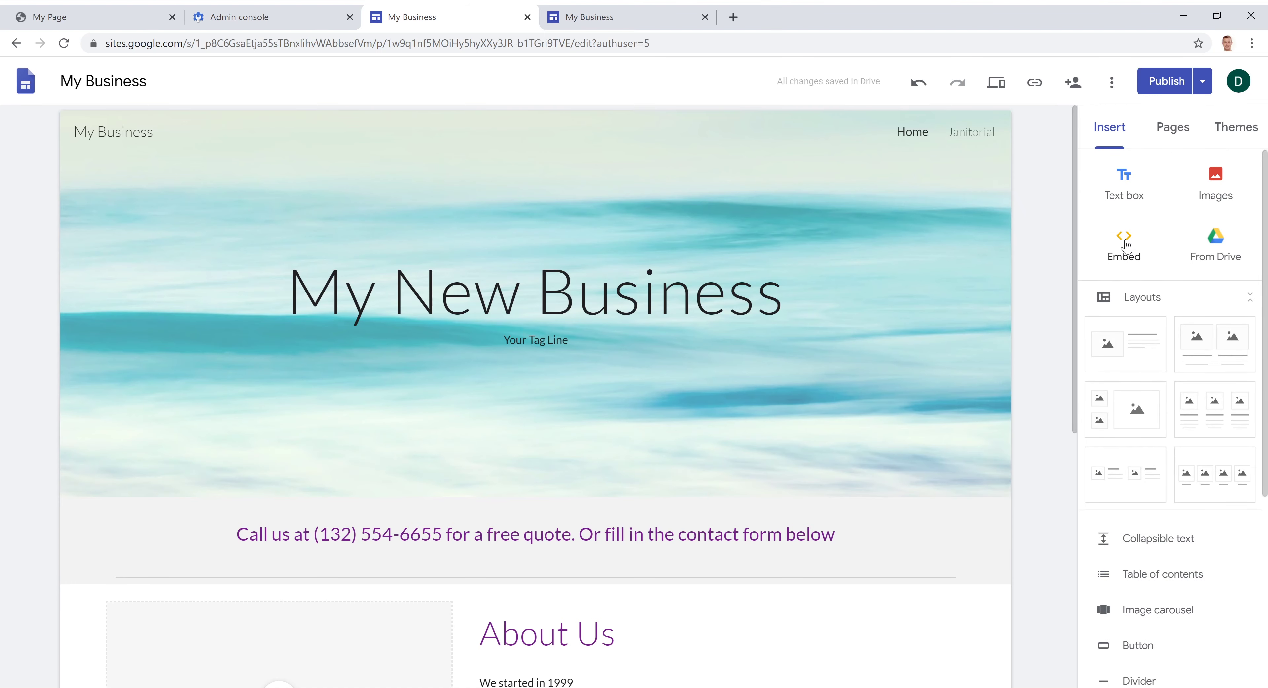
{"action": "left_click", "coordinate": [1125, 241]}
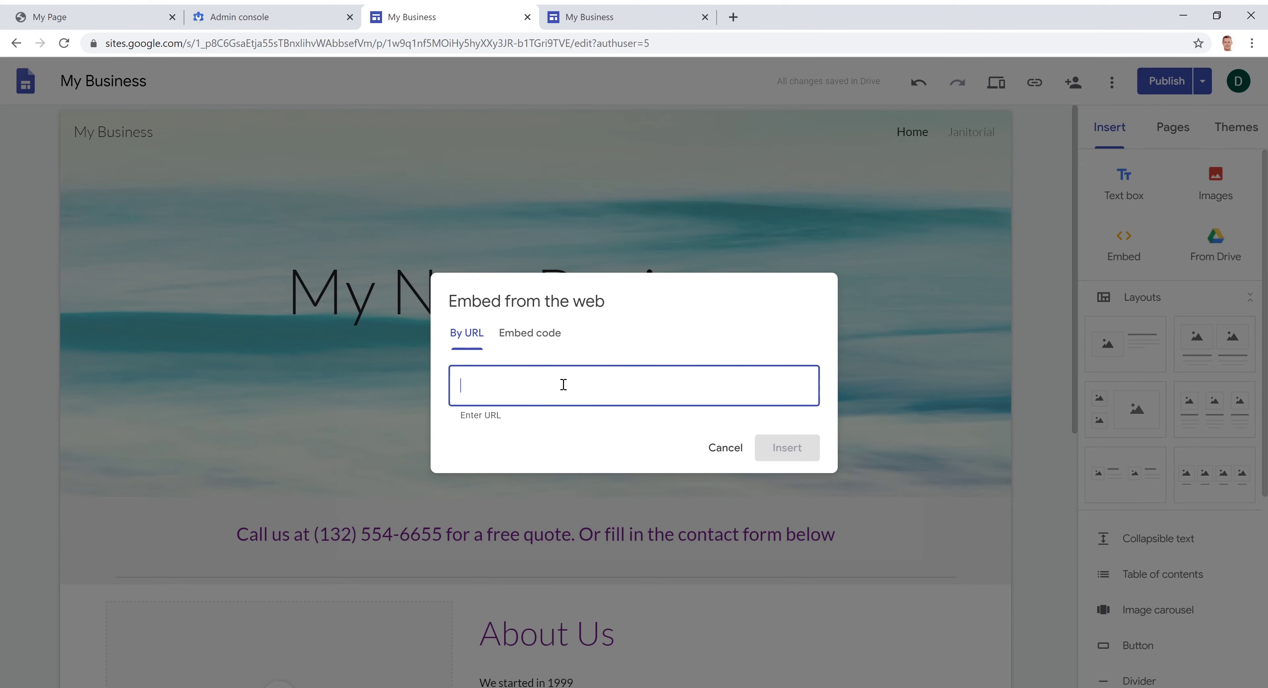
{"action": "key", "text": "ctrl+v"}
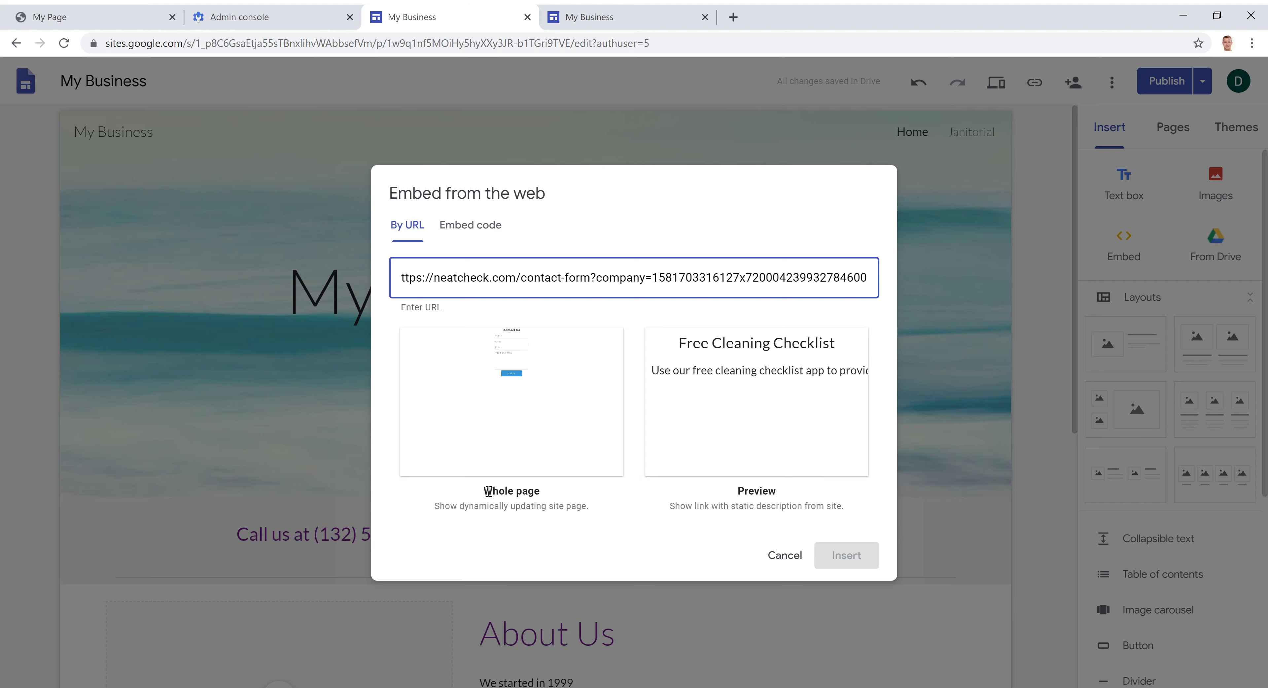
{"action": "left_click_drag", "start_coordinate": [488, 491], "coordinate": [530, 491]}
{"action": "left_click", "coordinate": [533, 491]}
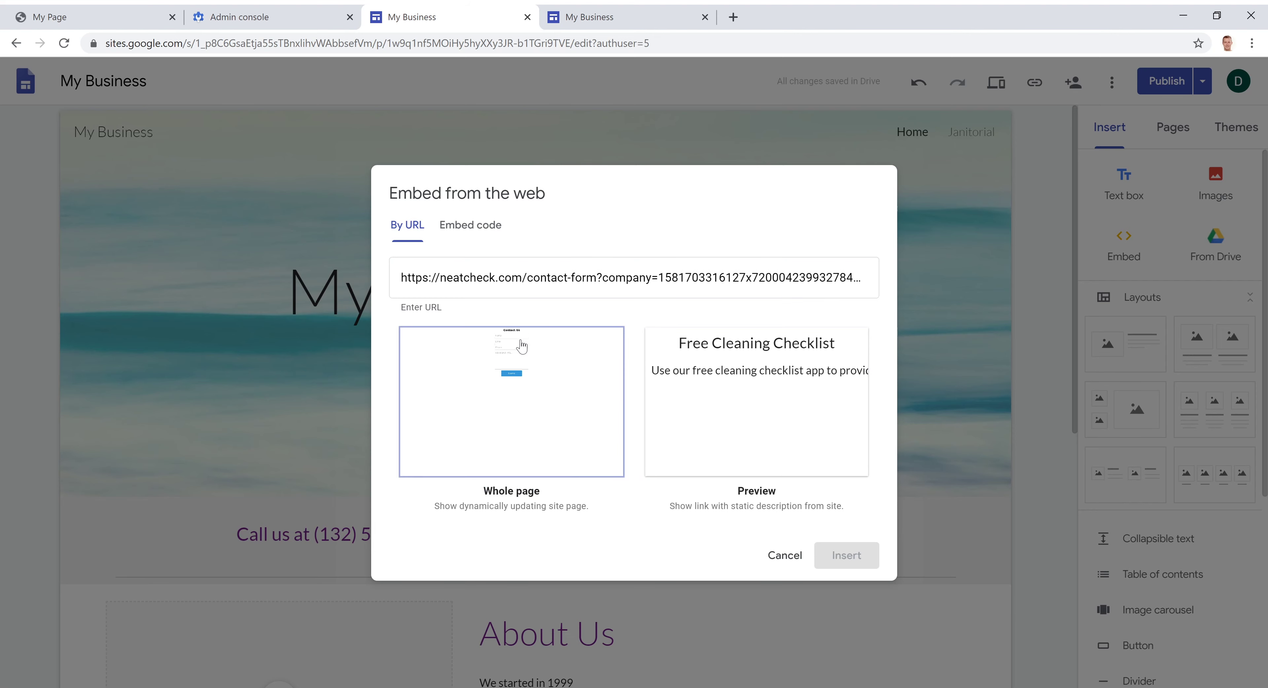
{"action": "left_click", "coordinate": [512, 370]}
{"action": "left_click", "coordinate": [857, 561]}
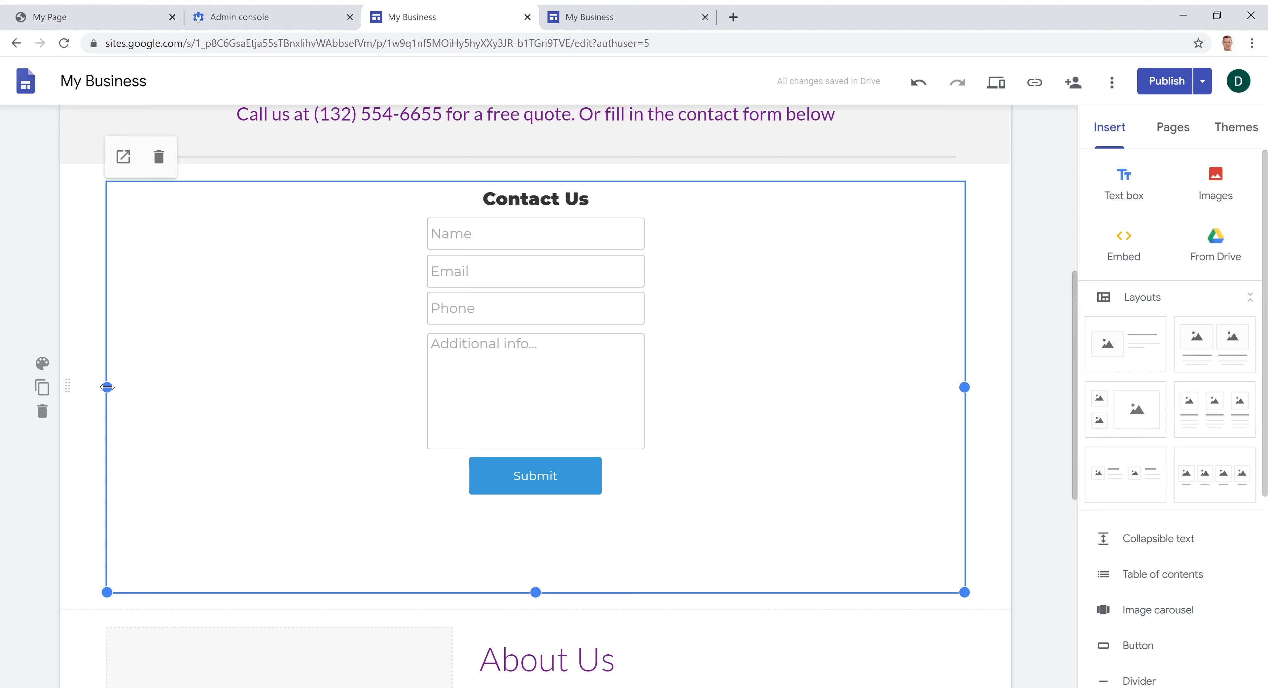
Resize and reposition the embedded contact form box on the home page.
{"action": "left_click_drag", "start_coordinate": [106, 387], "coordinate": [736, 419]}
{"action": "left_click_drag", "start_coordinate": [865, 588], "coordinate": [867, 517]}
{"action": "left_click_drag", "start_coordinate": [766, 347], "coordinate": [763, 347]}
{"action": "left_click_drag", "start_coordinate": [865, 513], "coordinate": [866, 519]}
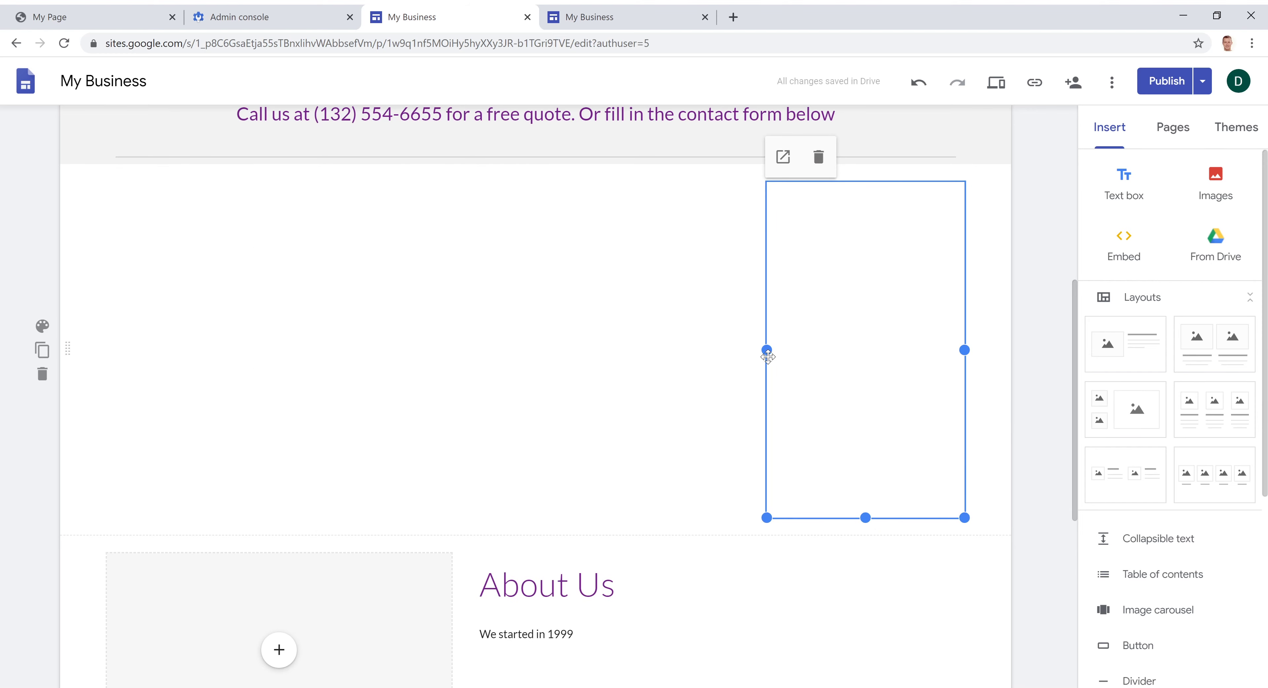
{"action": "left_click_drag", "start_coordinate": [755, 349], "coordinate": [719, 350]}
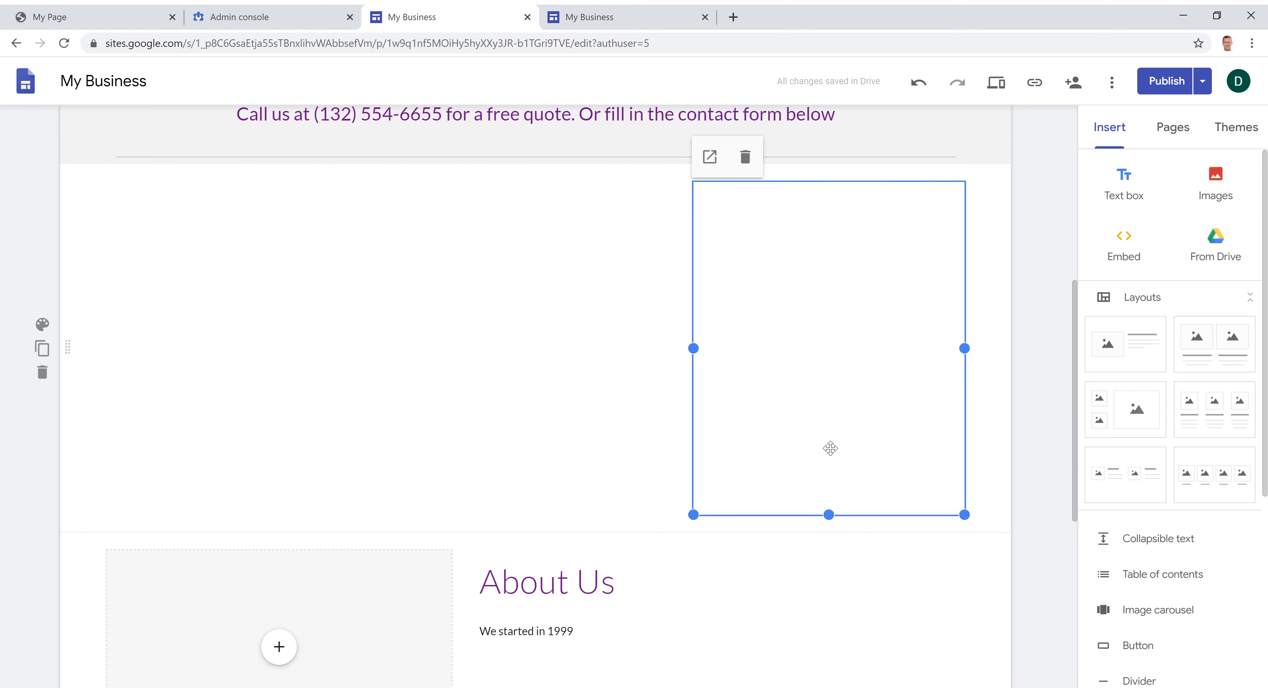
{"action": "left_click_drag", "start_coordinate": [781, 317], "coordinate": [507, 321]}
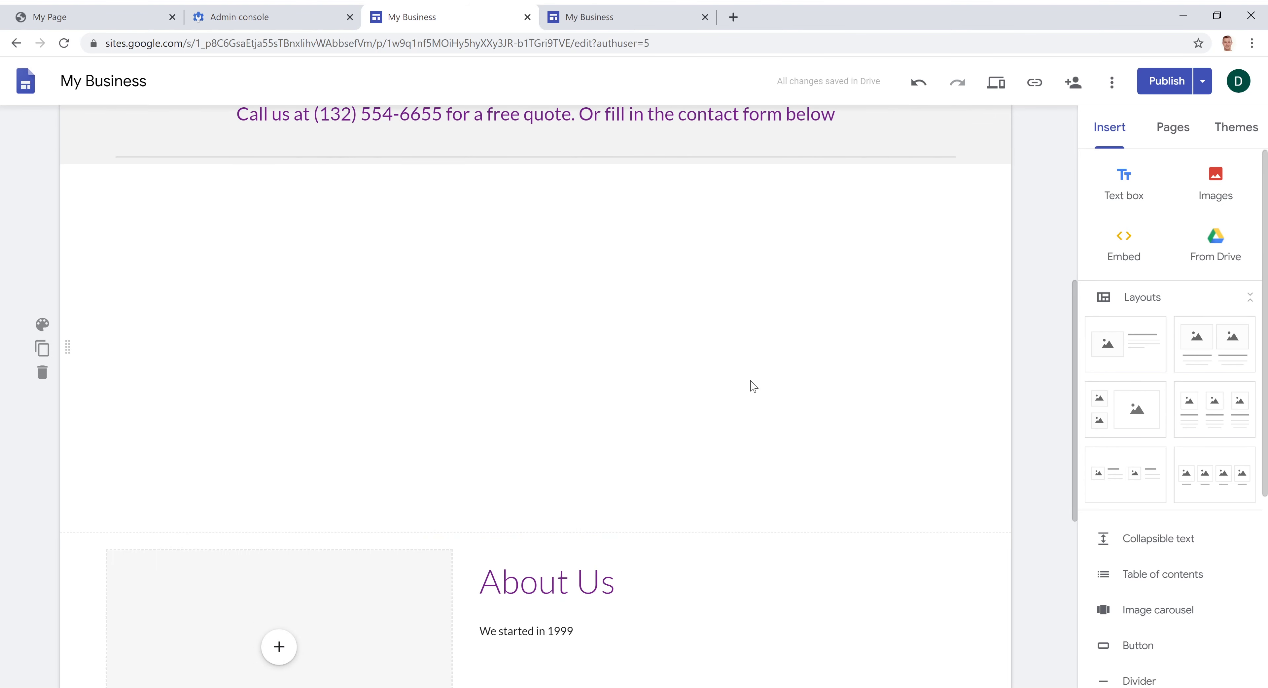
{"action": "left_click", "coordinate": [589, 17]}
Reload the published site and scroll down to the new Contact Us form.
{"action": "left_click", "coordinate": [64, 43]}
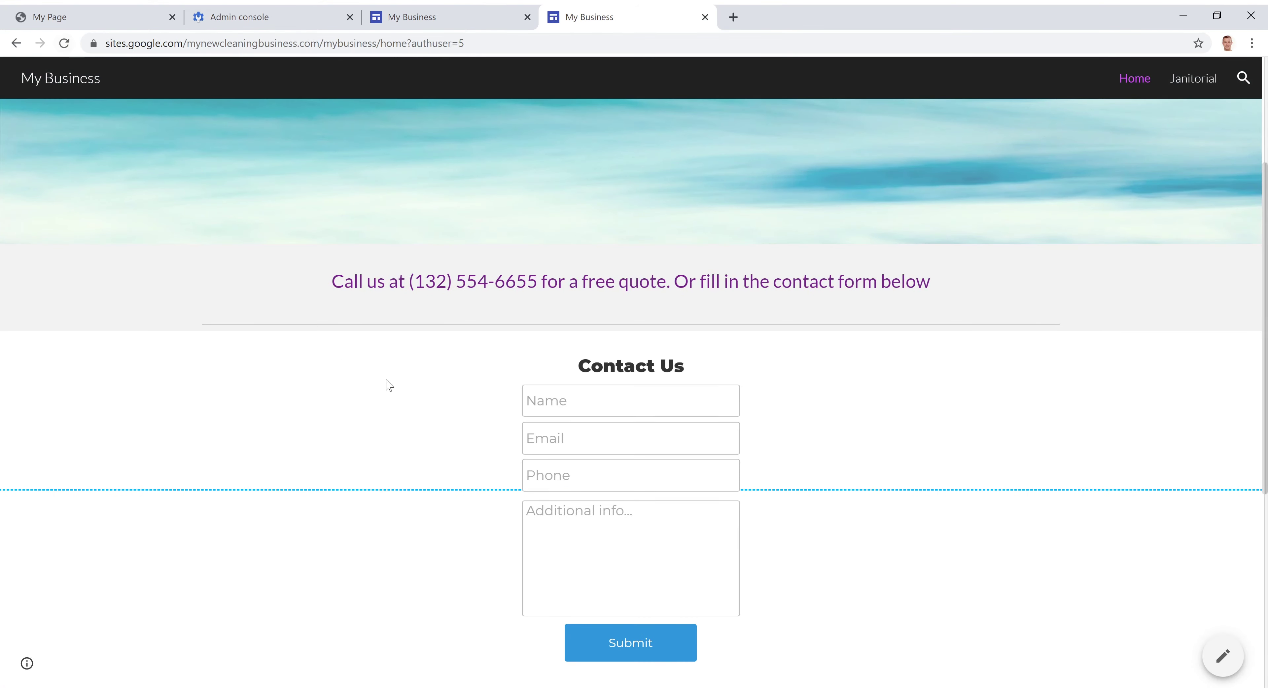
{"action": "scroll", "coordinate": [398, 421], "scroll_direction": "down", "scroll_amount": 5}
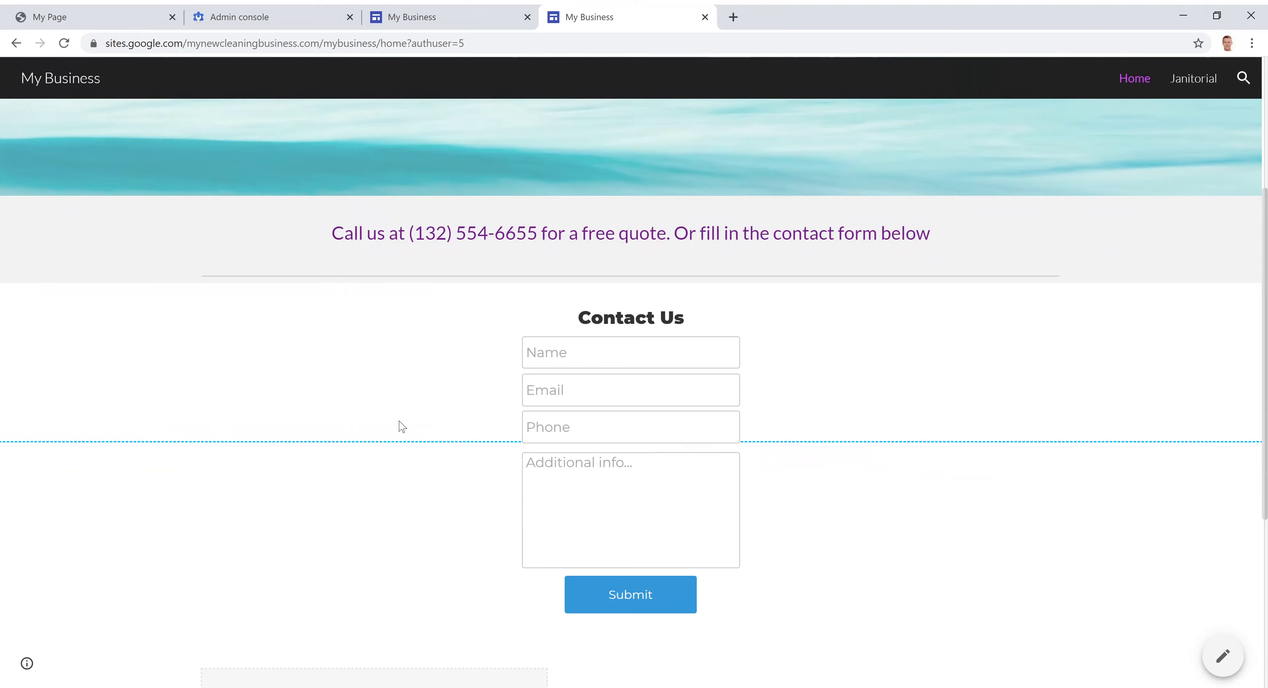
{"action": "scroll", "coordinate": [538, 481], "scroll_direction": "up", "scroll_amount": 5}
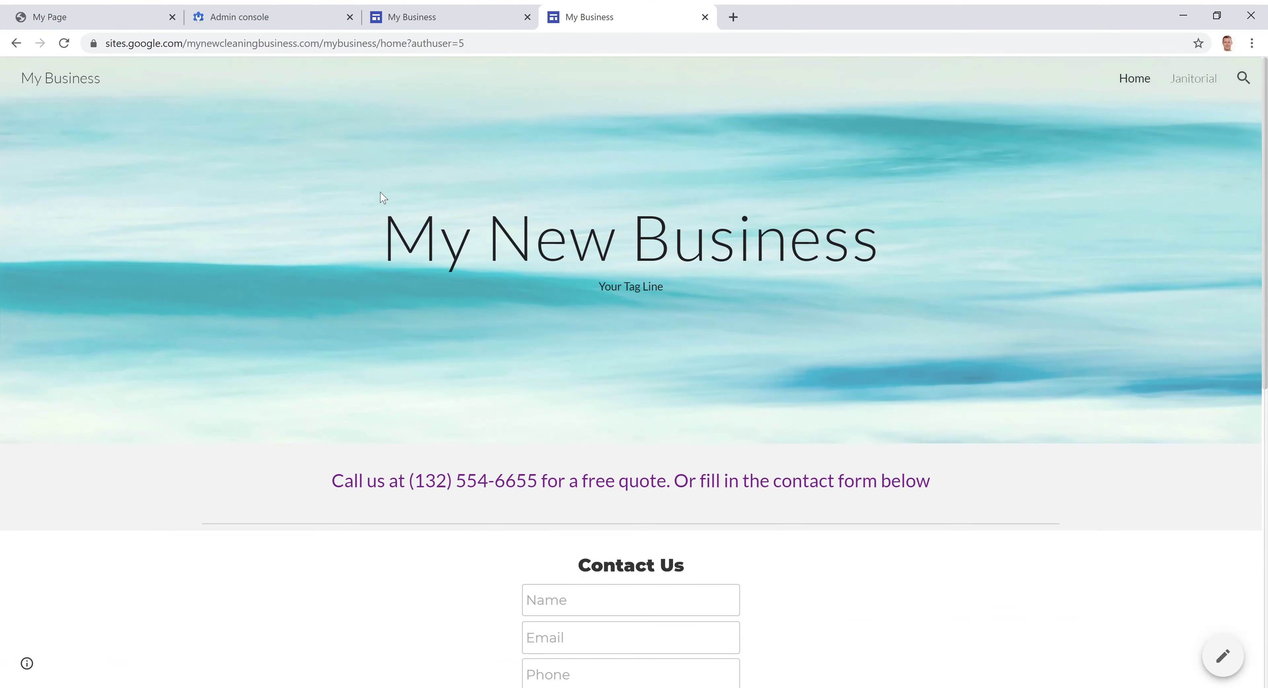
{"action": "scroll", "coordinate": [616, 350], "scroll_direction": "down", "scroll_amount": 5}
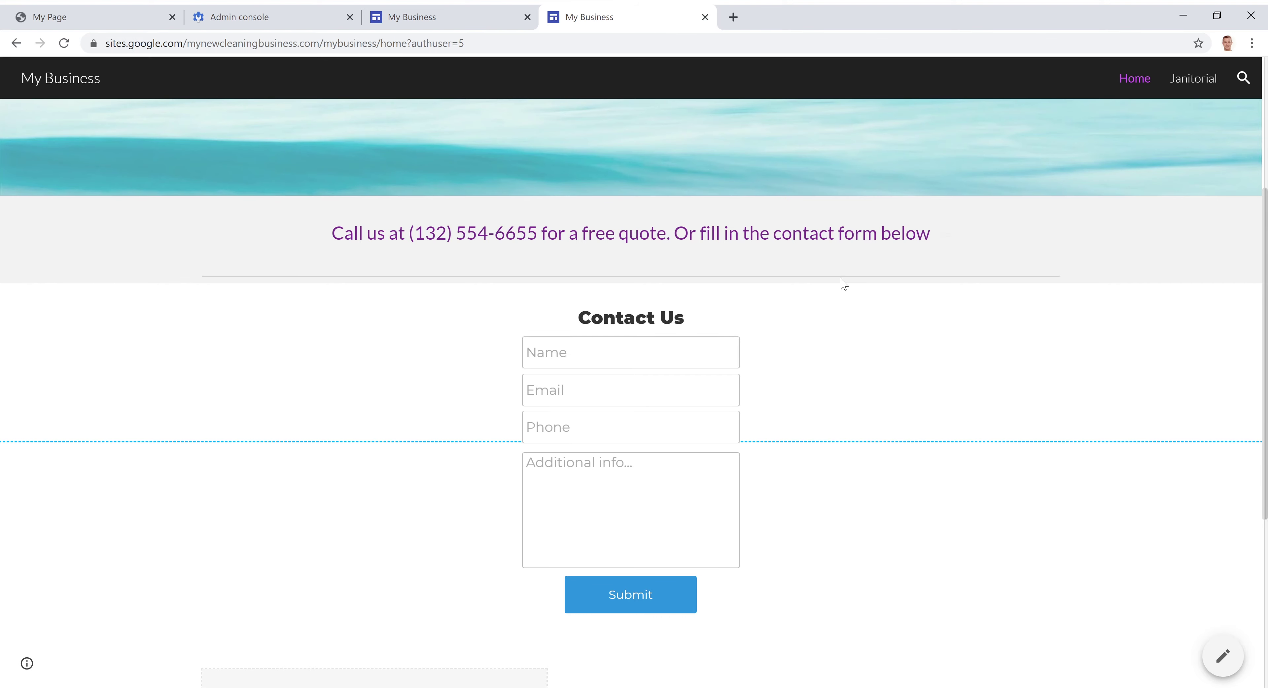
{"action": "left_click_drag", "start_coordinate": [591, 318], "coordinate": [685, 321]}
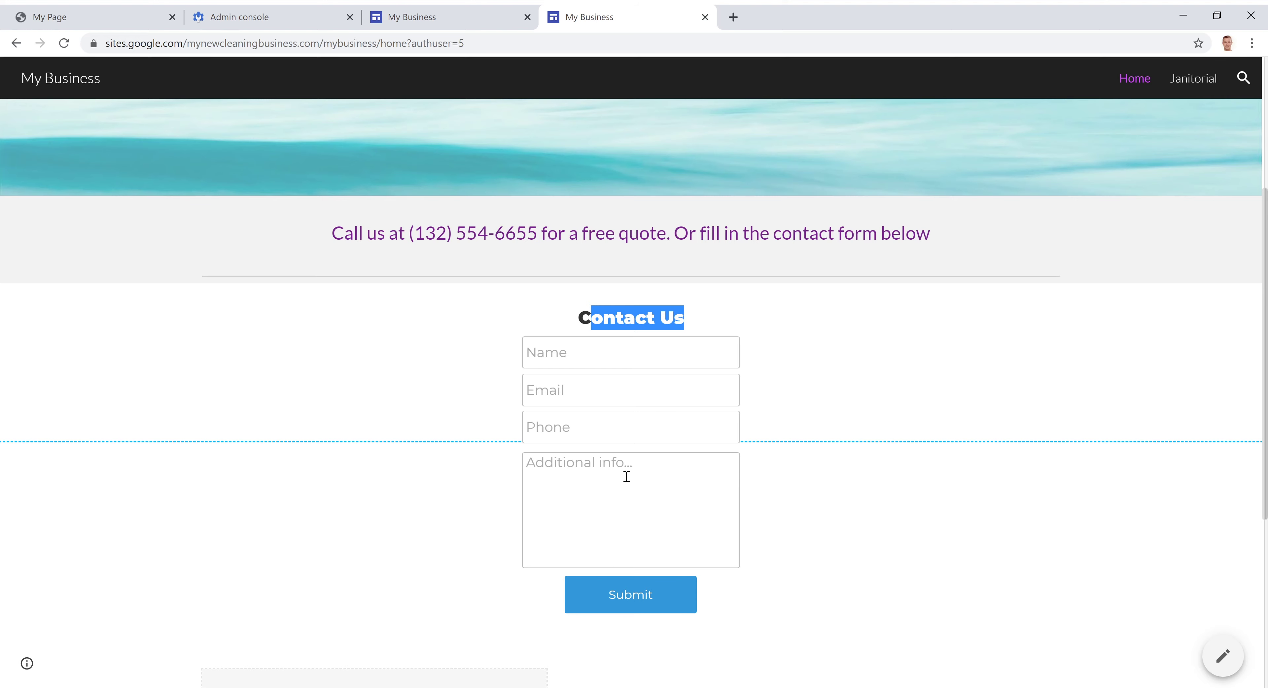
Test the form's Submit button and select the published site's full web address.
{"action": "left_click", "coordinate": [632, 605]}
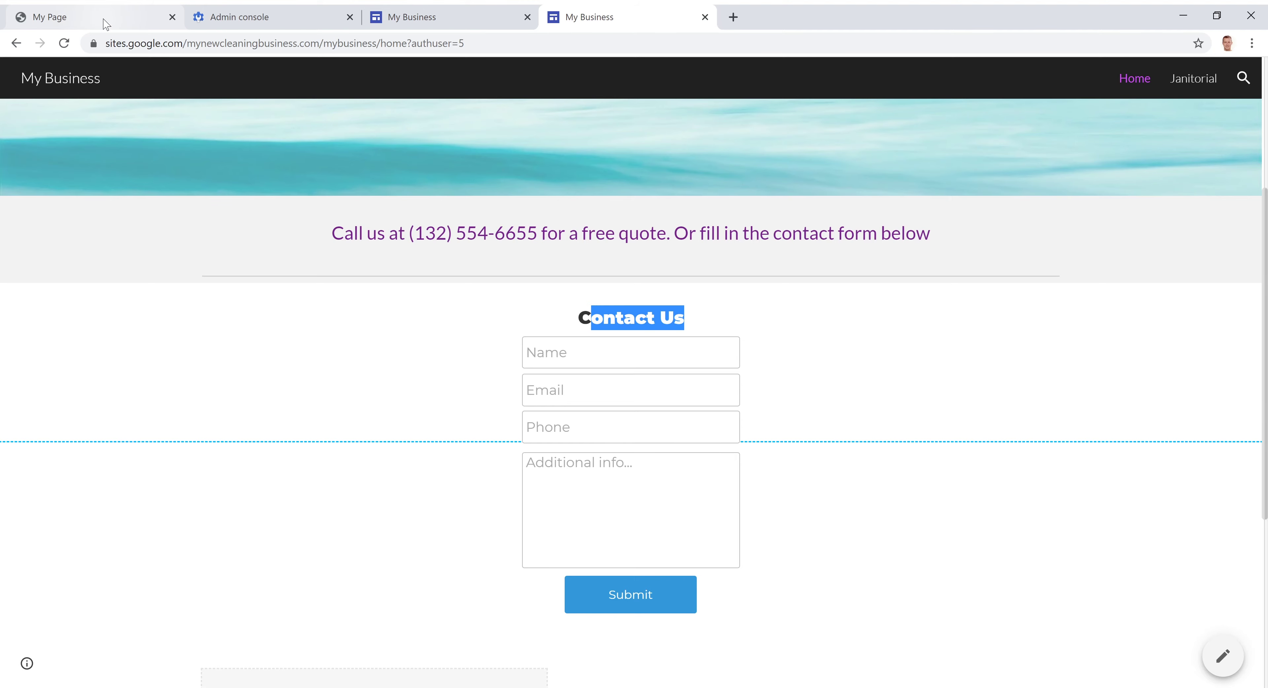
{"action": "left_click", "coordinate": [593, 240]}
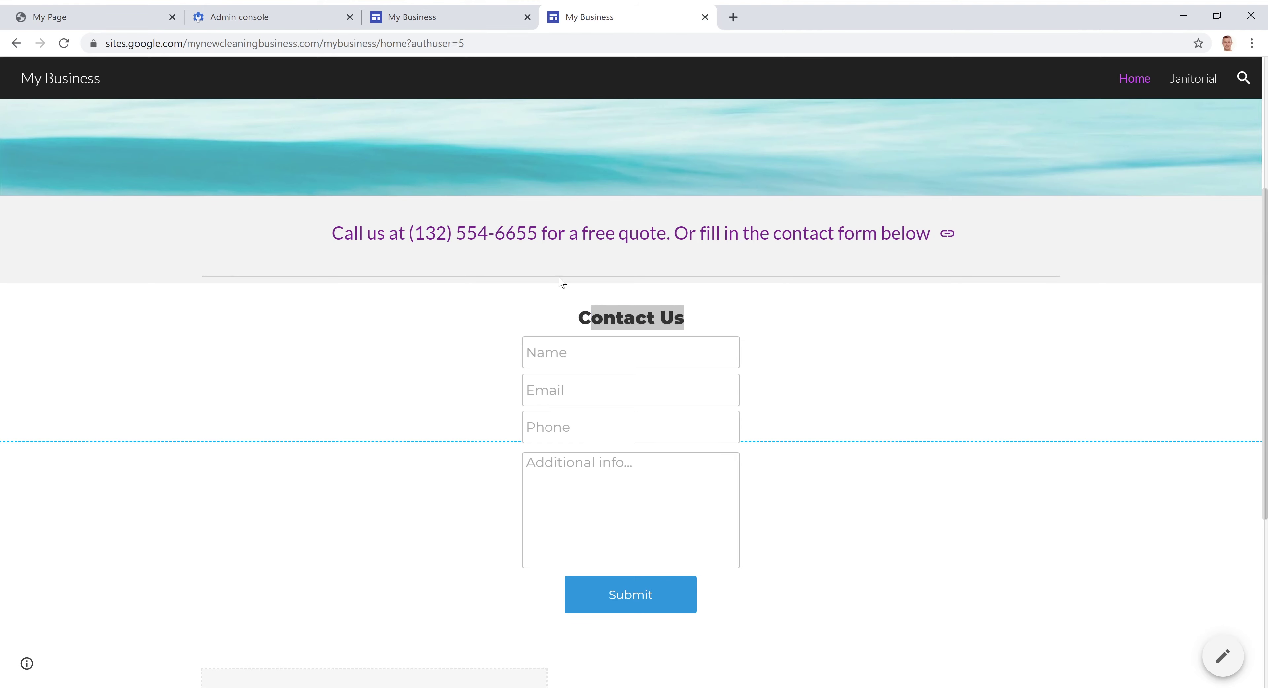
{"action": "scroll", "coordinate": [639, 369], "scroll_direction": "up", "scroll_amount": 3}
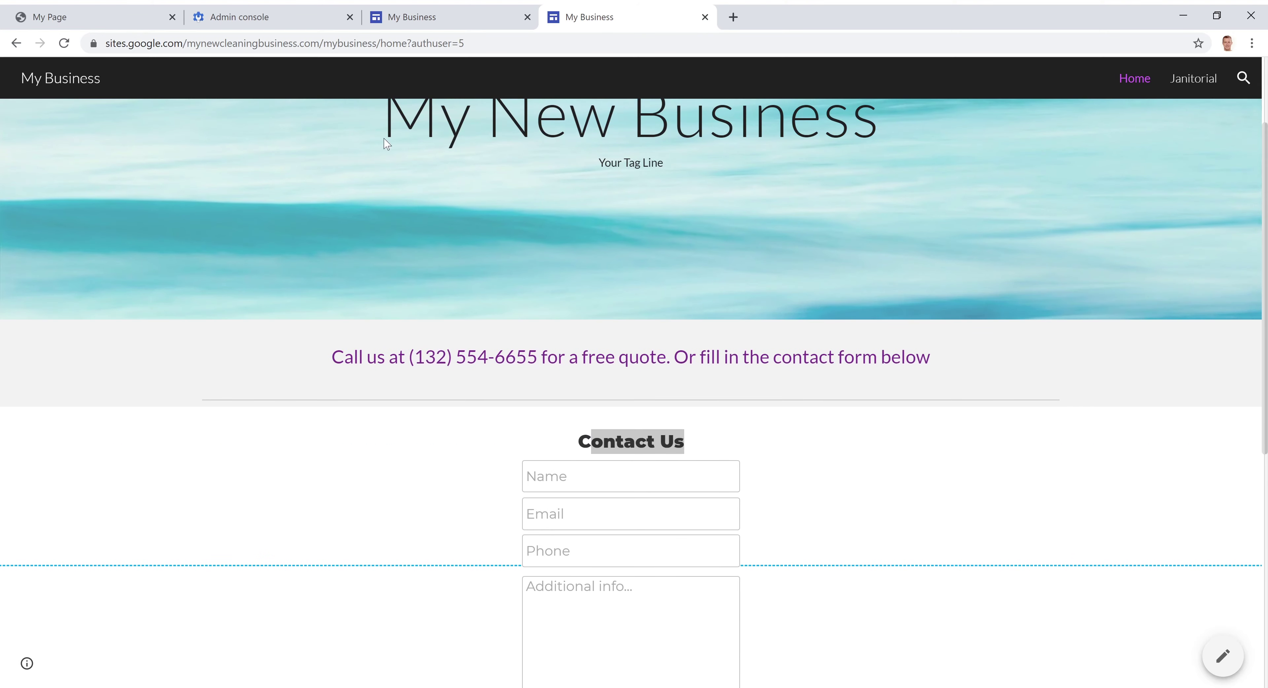
{"action": "scroll", "coordinate": [626, 330], "scroll_direction": "down", "scroll_amount": 5}
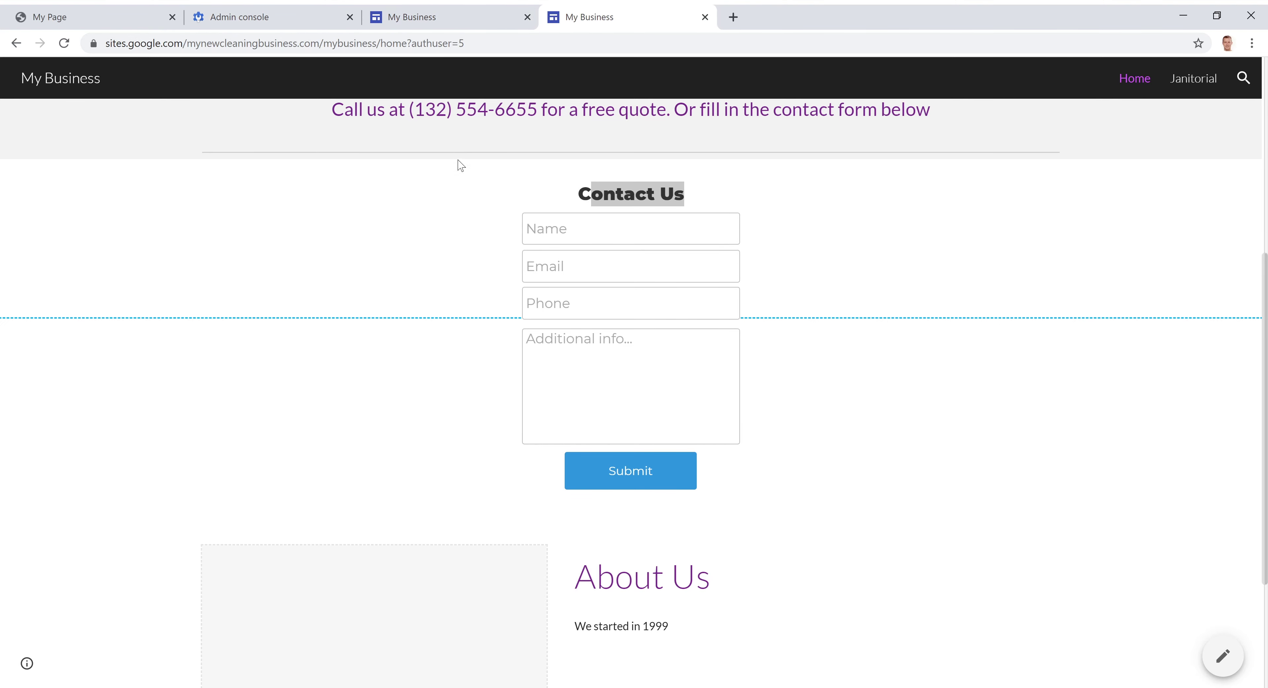
{"action": "left_click_drag", "start_coordinate": [106, 42], "coordinate": [495, 39]}
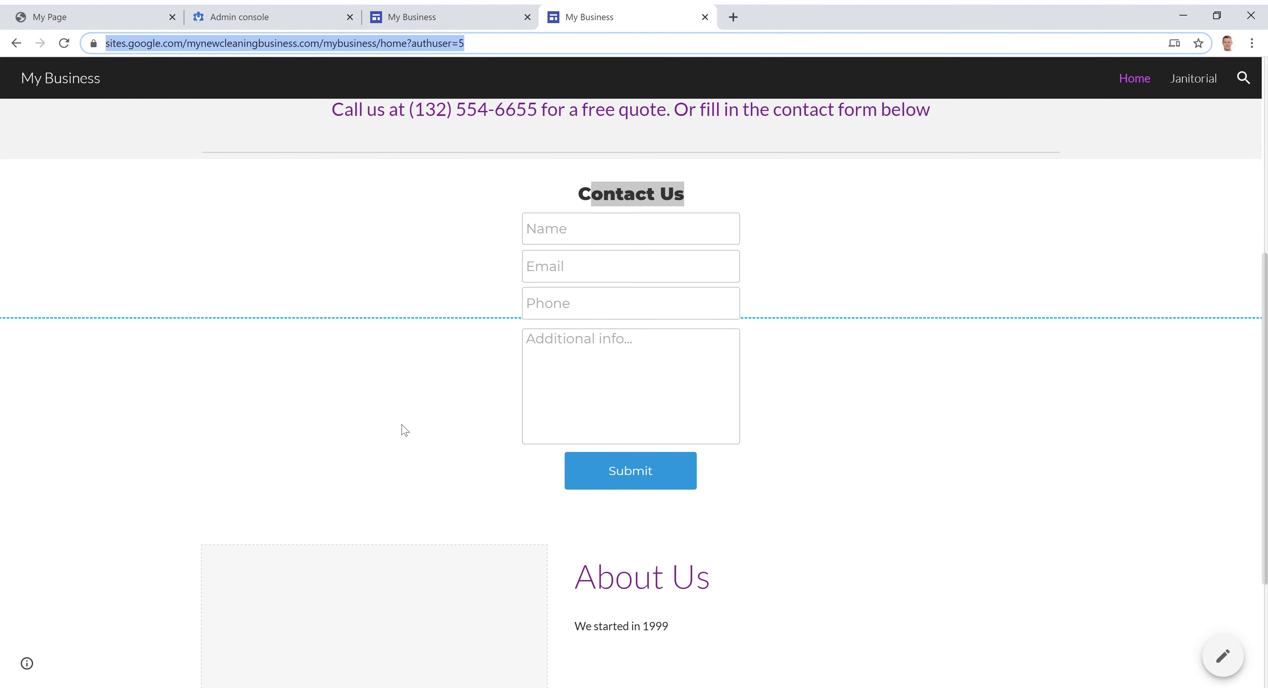
{"action": "key", "text": "ctrl+2"}
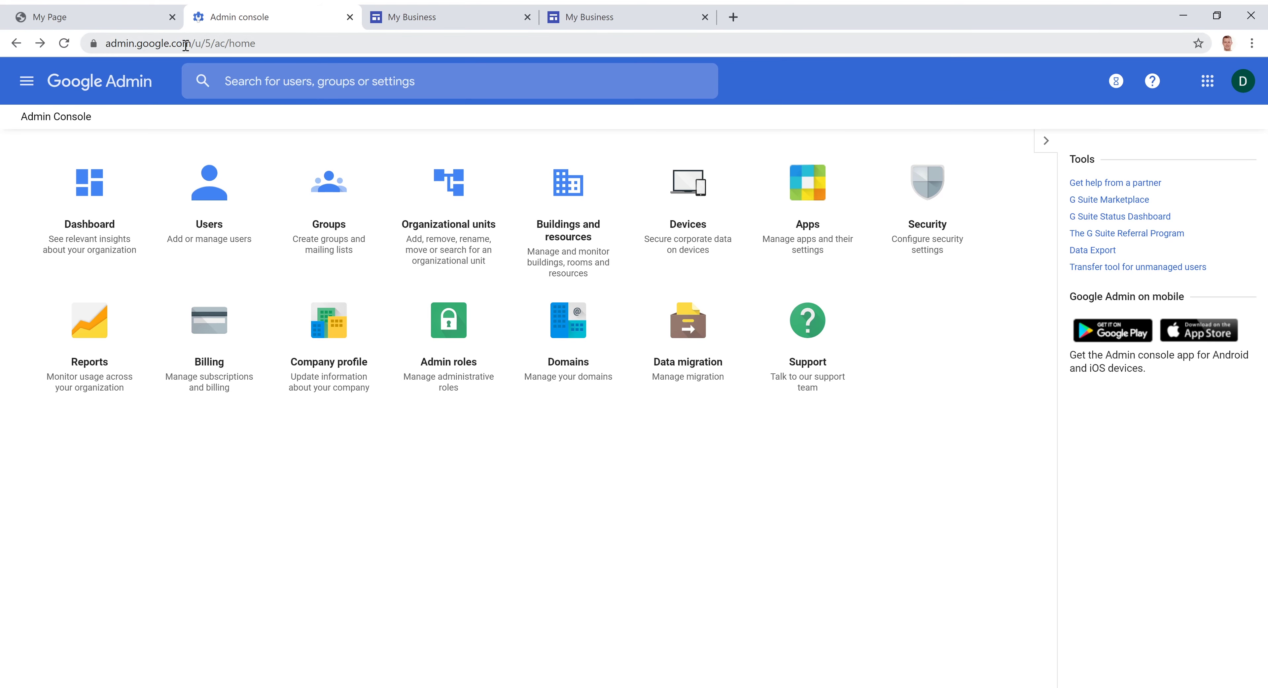
Go to Apps > G Suite, dismiss the Groups banner, and open the Sites settings to Custom URL.
{"action": "left_click", "coordinate": [812, 198]}
{"action": "left_click", "coordinate": [73, 180]}
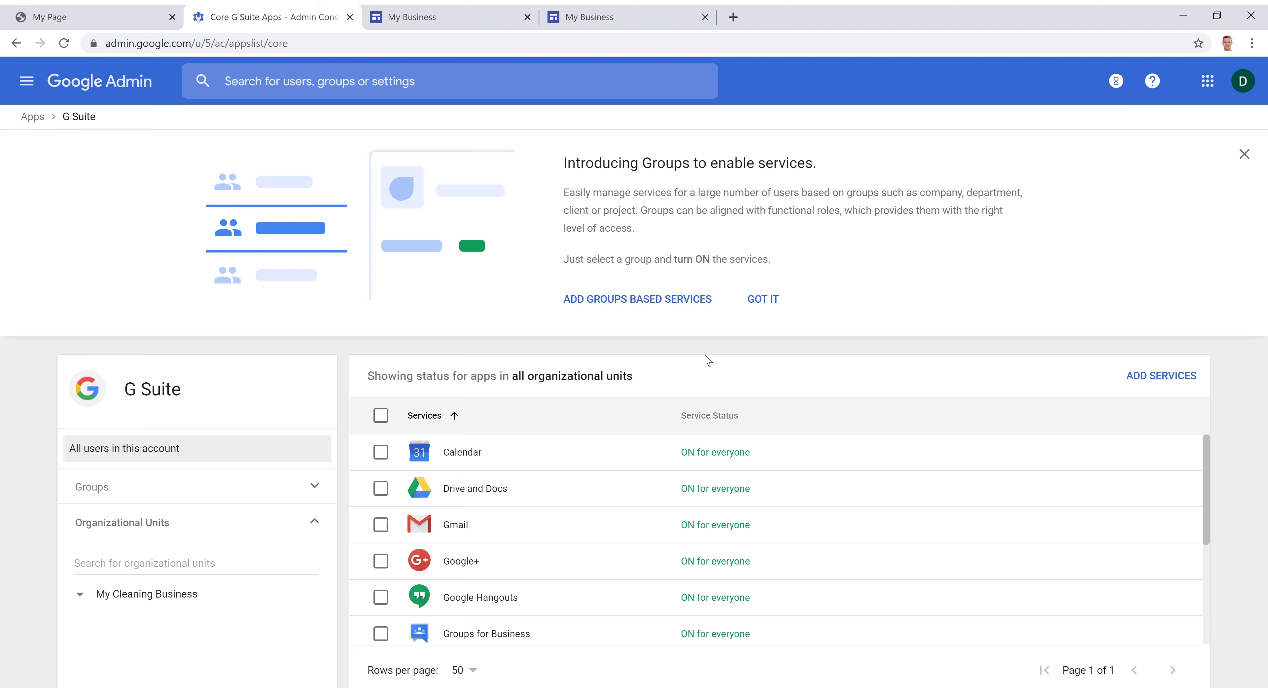
{"action": "left_click", "coordinate": [764, 304]}
{"action": "left_click", "coordinate": [764, 305]}
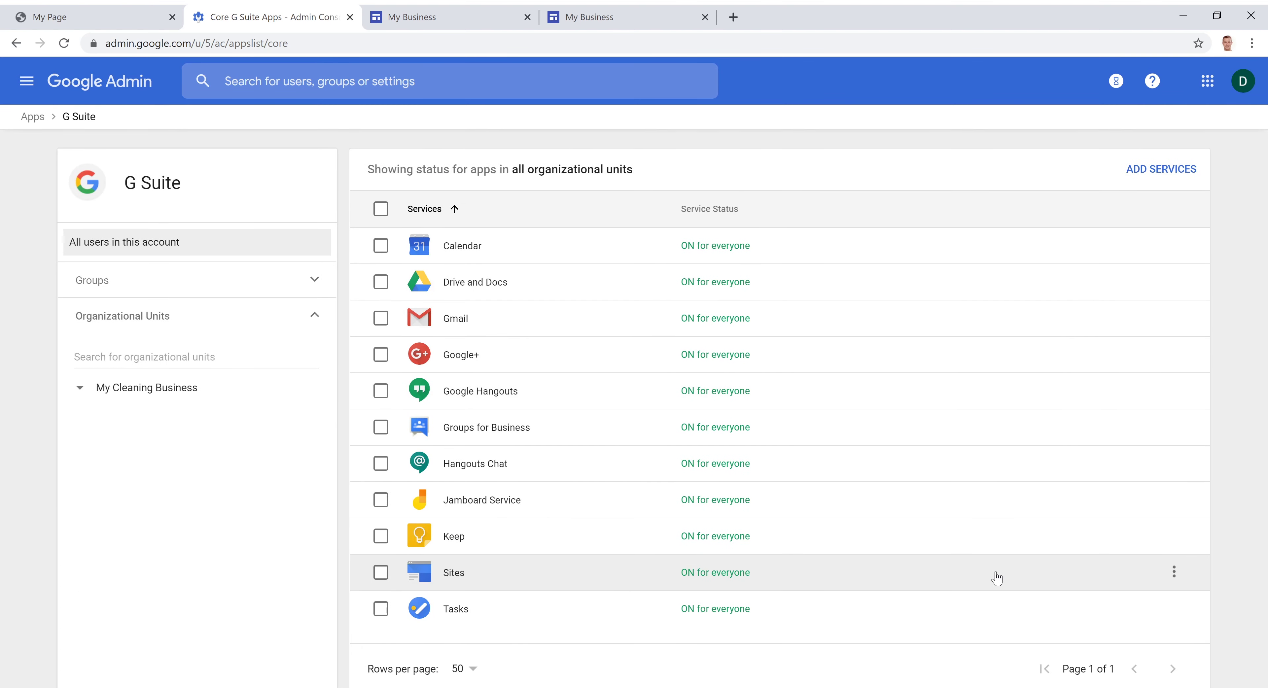
{"action": "left_click", "coordinate": [449, 580]}
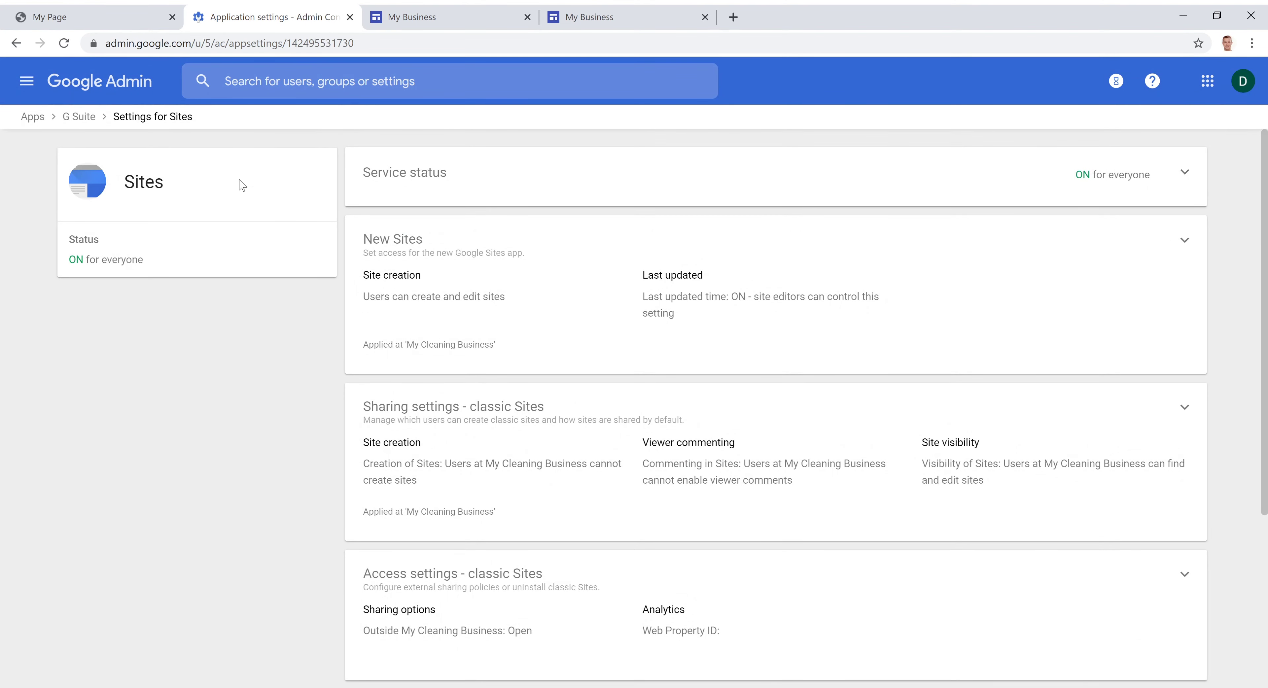
{"action": "scroll", "coordinate": [524, 359], "scroll_direction": "down", "scroll_amount": 5}
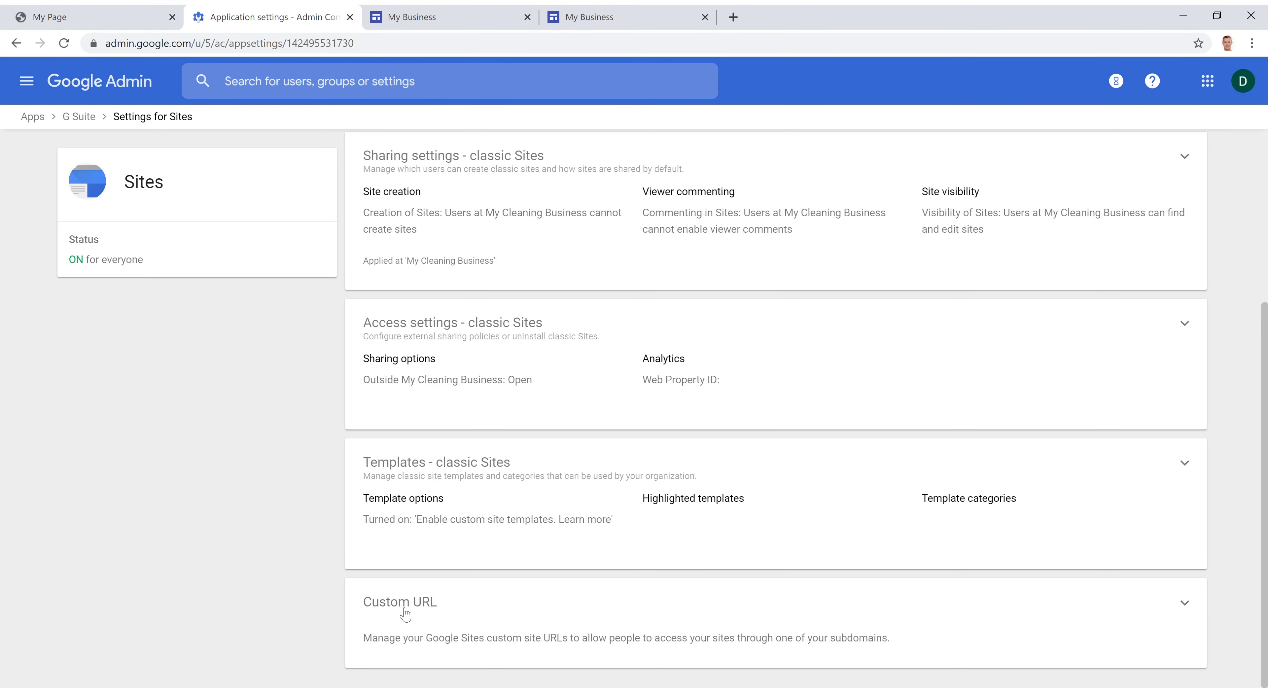
Begin adding a New Sites custom URL under the Sites Custom URL settings.
{"action": "left_click", "coordinate": [416, 623]}
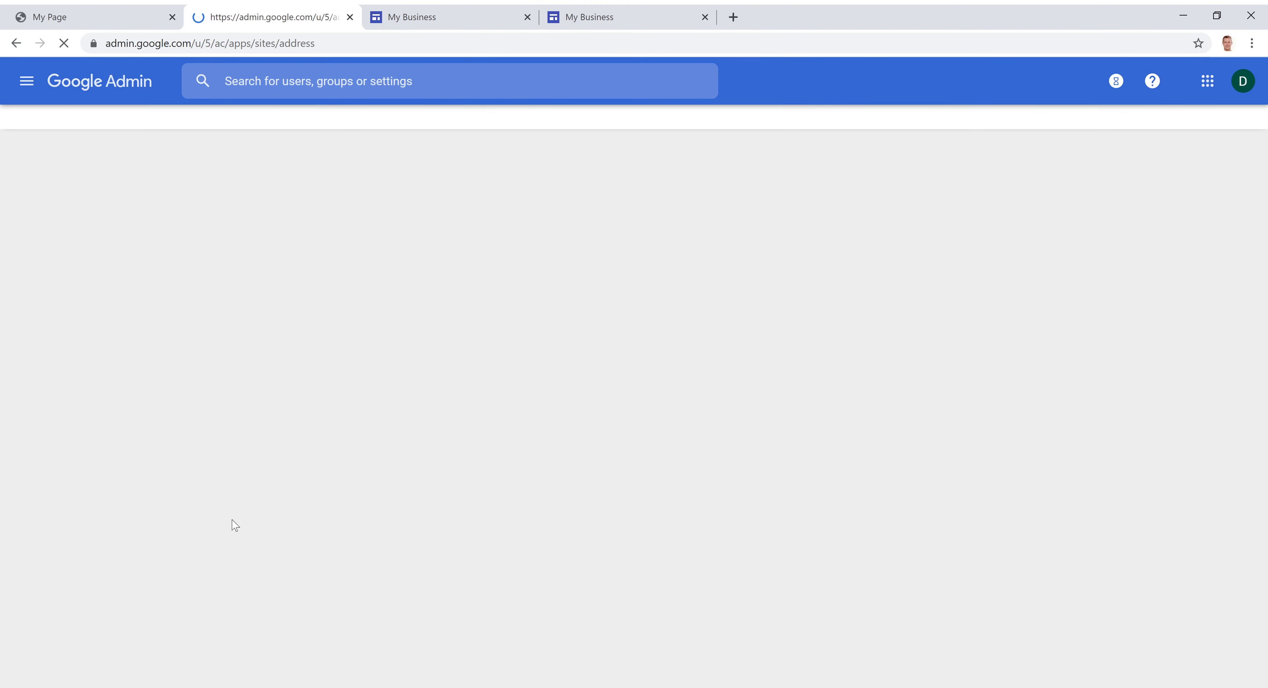
{"action": "left_click", "coordinate": [1164, 172]}
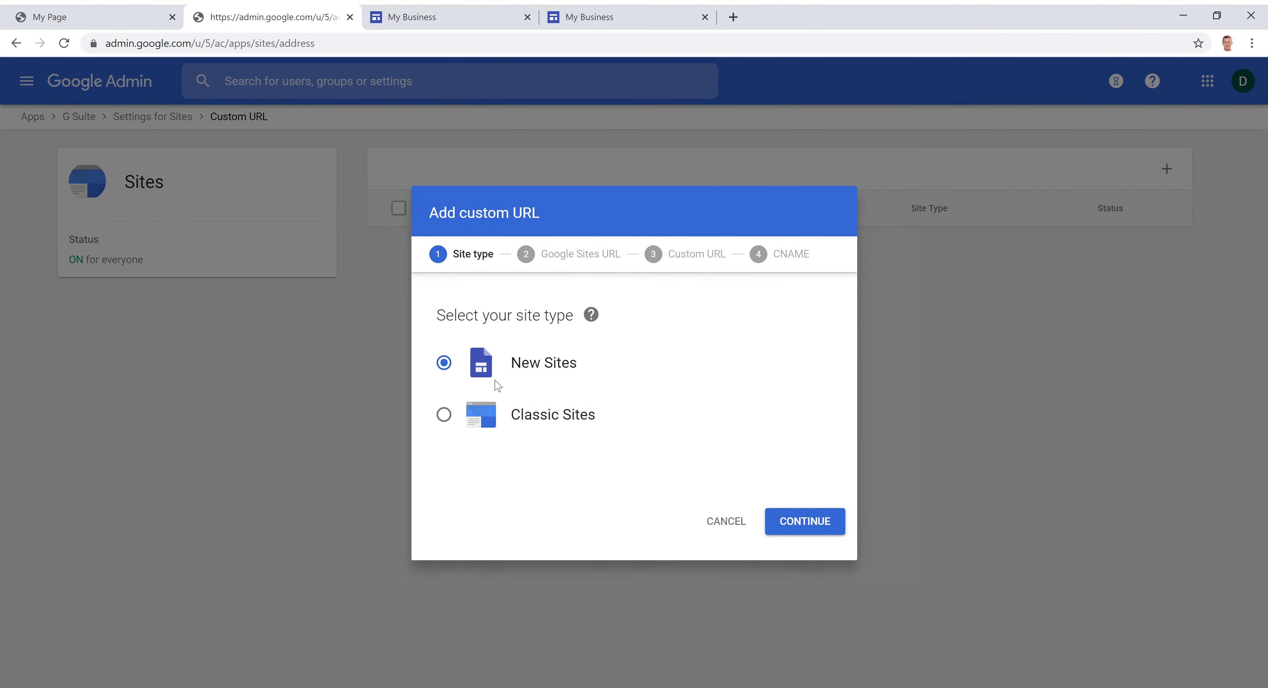
{"action": "left_click", "coordinate": [805, 522]}
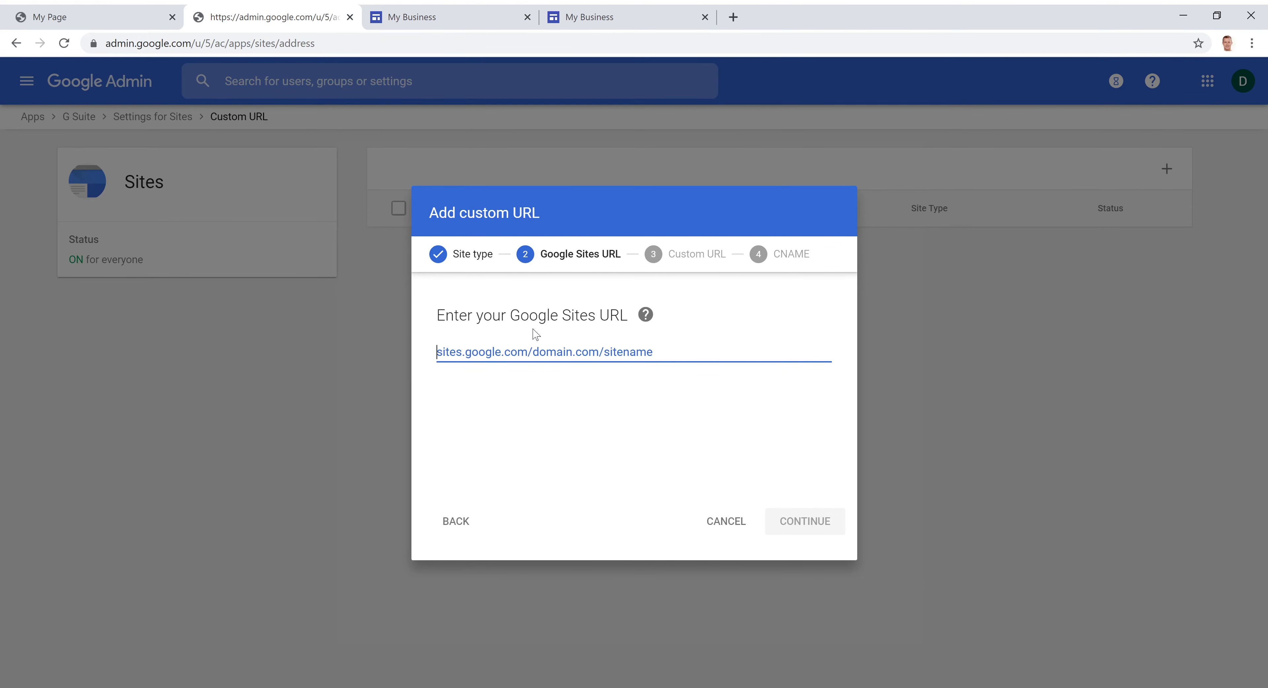
{"action": "left_click", "coordinate": [404, 19]}
{"action": "scroll", "coordinate": [585, 343], "scroll_direction": "up", "scroll_amount": 3}
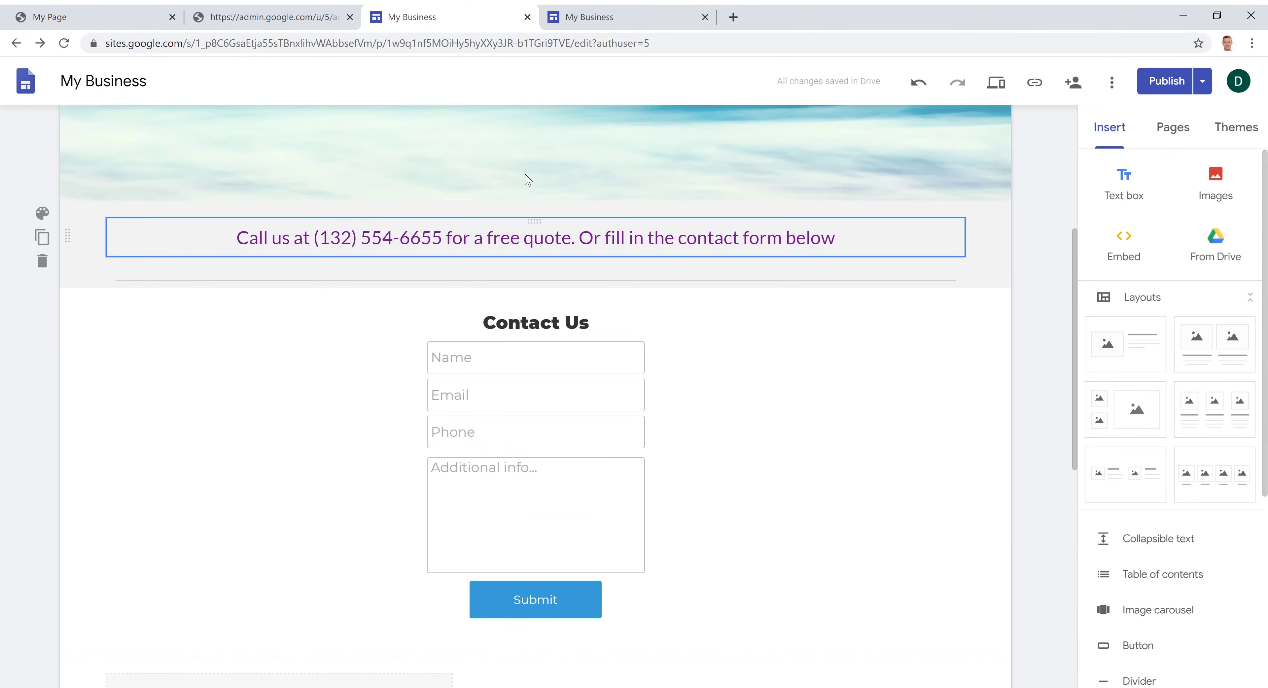
{"action": "left_click", "coordinate": [1203, 82]}
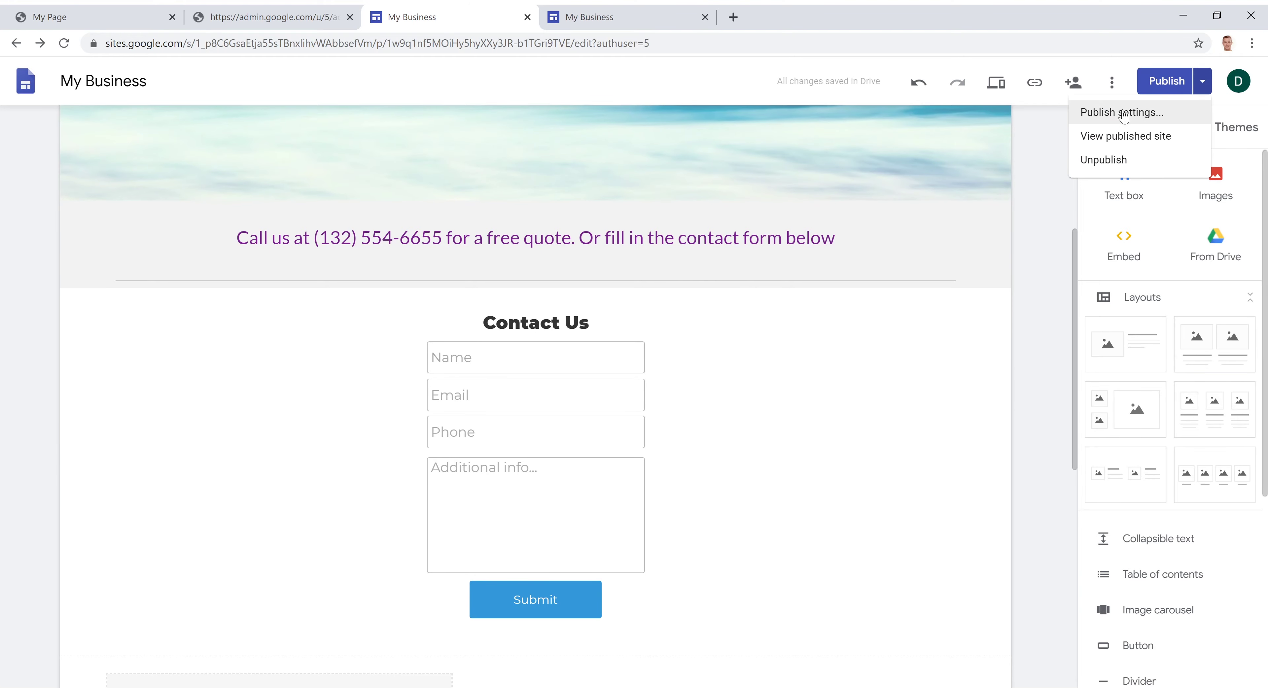
{"action": "left_click", "coordinate": [1096, 120]}
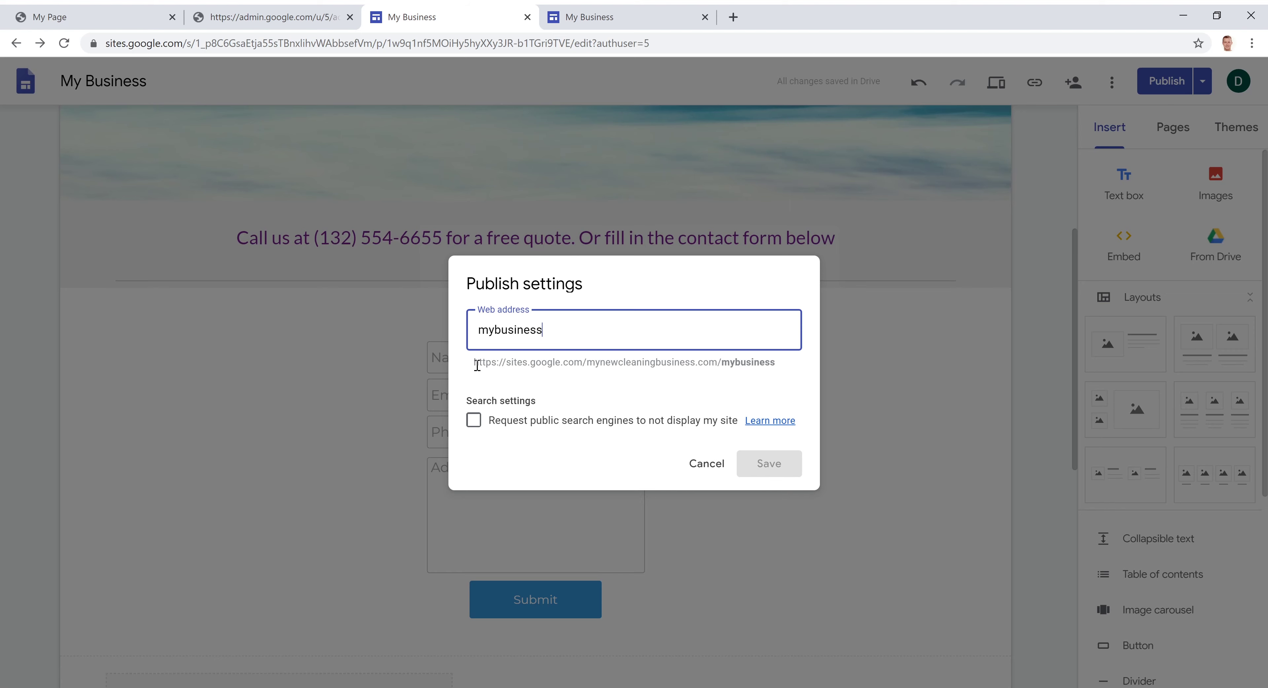
{"action": "left_click_drag", "start_coordinate": [774, 363], "coordinate": [481, 368]}
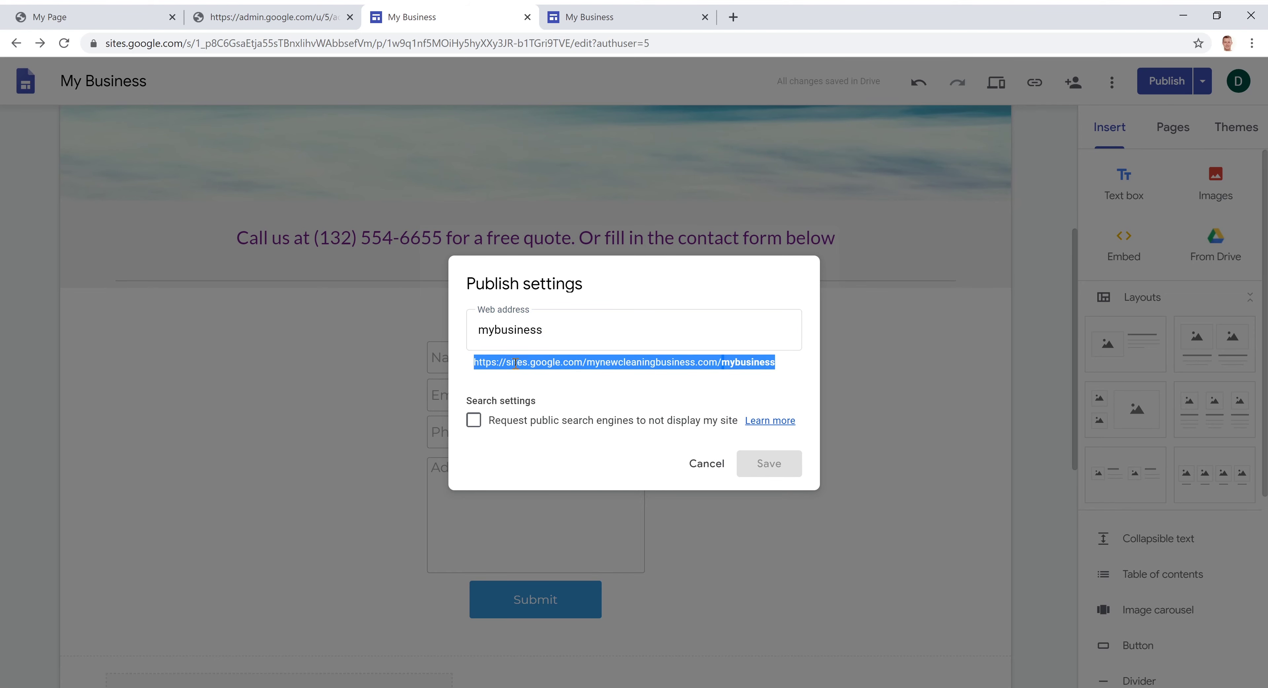
{"action": "left_click", "coordinate": [291, 19]}
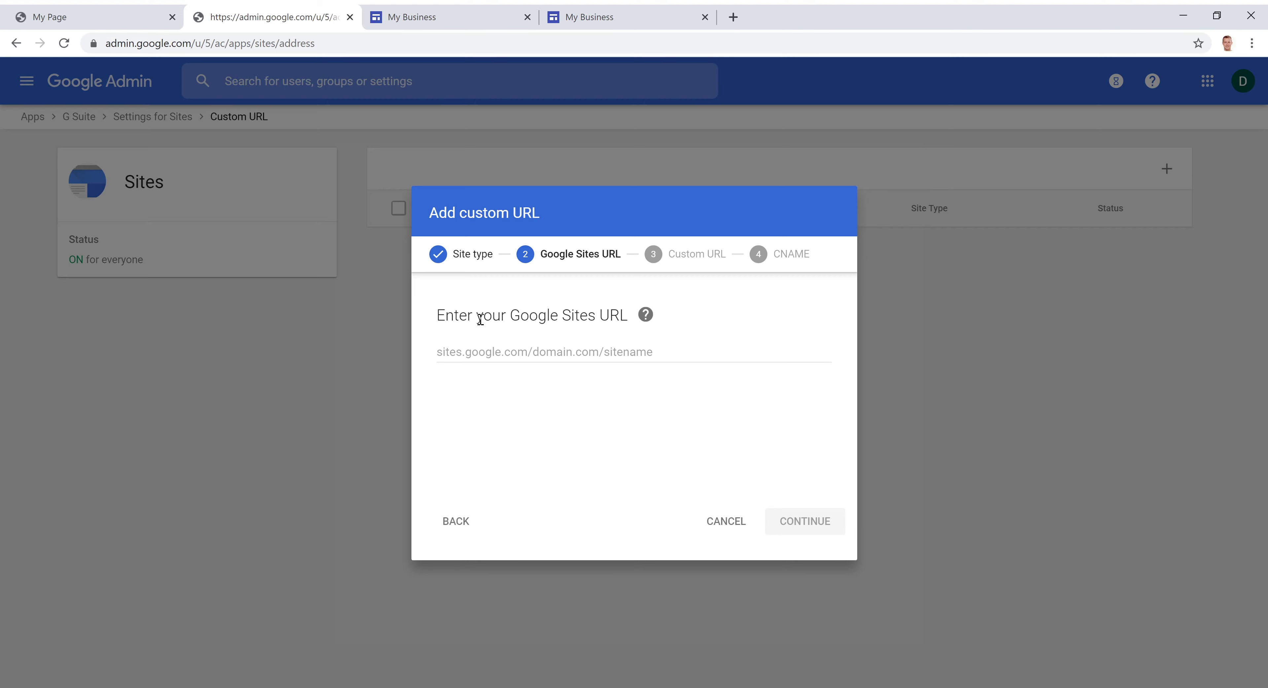
Paste the site address and fix it to sites.google.com/mynewcleaningbusiness.com/mybusiness so the error clears.
{"action": "left_click", "coordinate": [517, 347]}
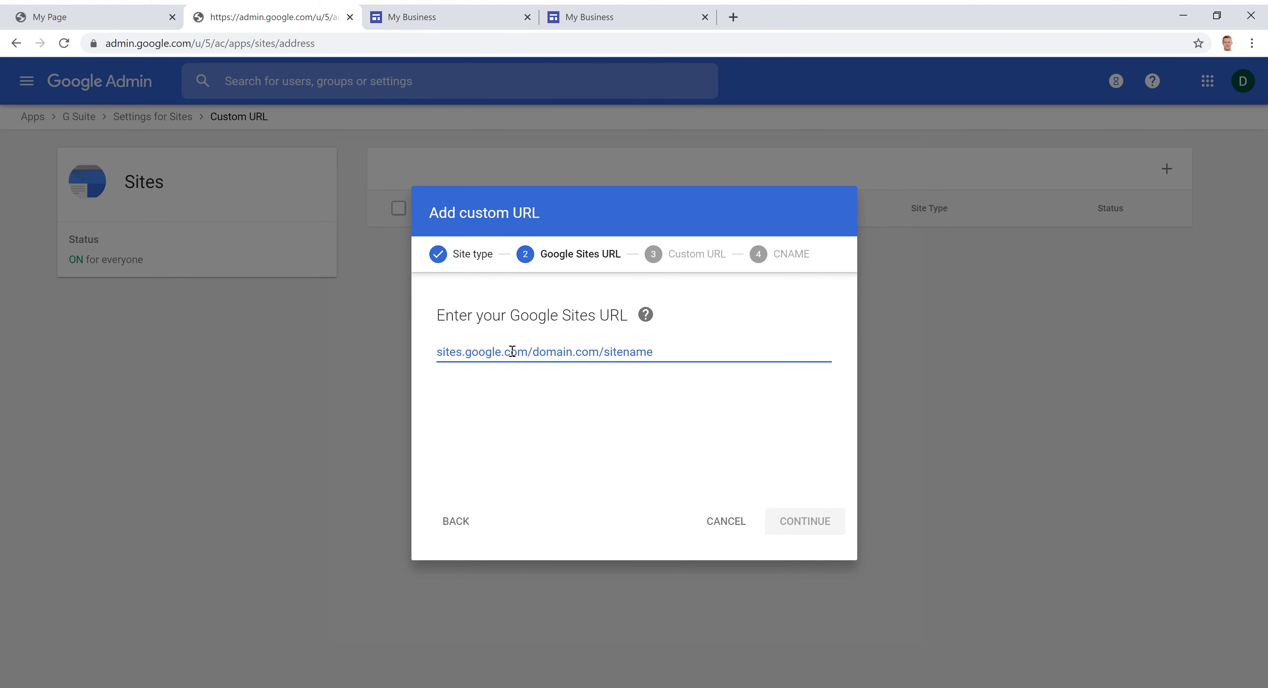
{"action": "type", "text": "https://sites.google.com/mynewcleaningbusiness.com/ mybusiness"}
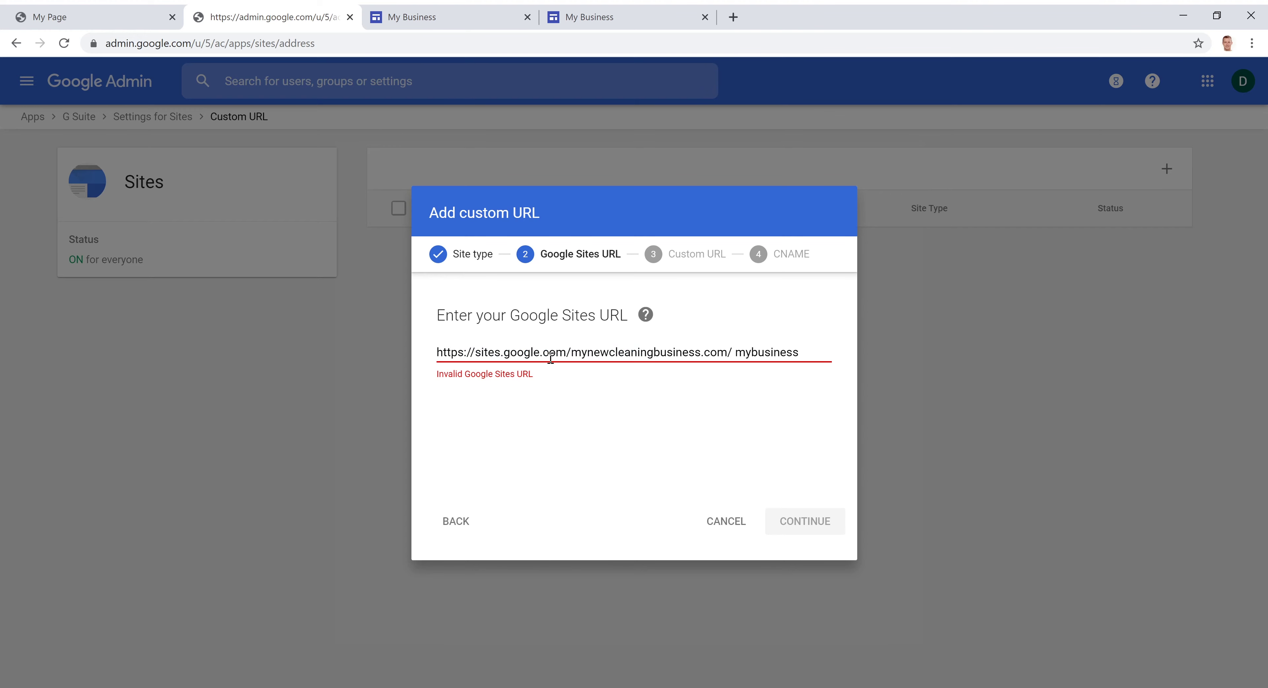
{"action": "left_click", "coordinate": [736, 352]}
{"action": "key", "text": "BackSpace"}
{"action": "left_click", "coordinate": [476, 351]}
{"action": "key", "text": "BackSpace"}
{"action": "key", "text": "BackSpace"}
{"action": "key", "text": "BackSpace"}
{"action": "key", "text": "BackSpace"}
{"action": "key", "text": "BackSpace"}
{"action": "key", "text": "BackSpace"}
{"action": "key", "text": "BackSpace"}
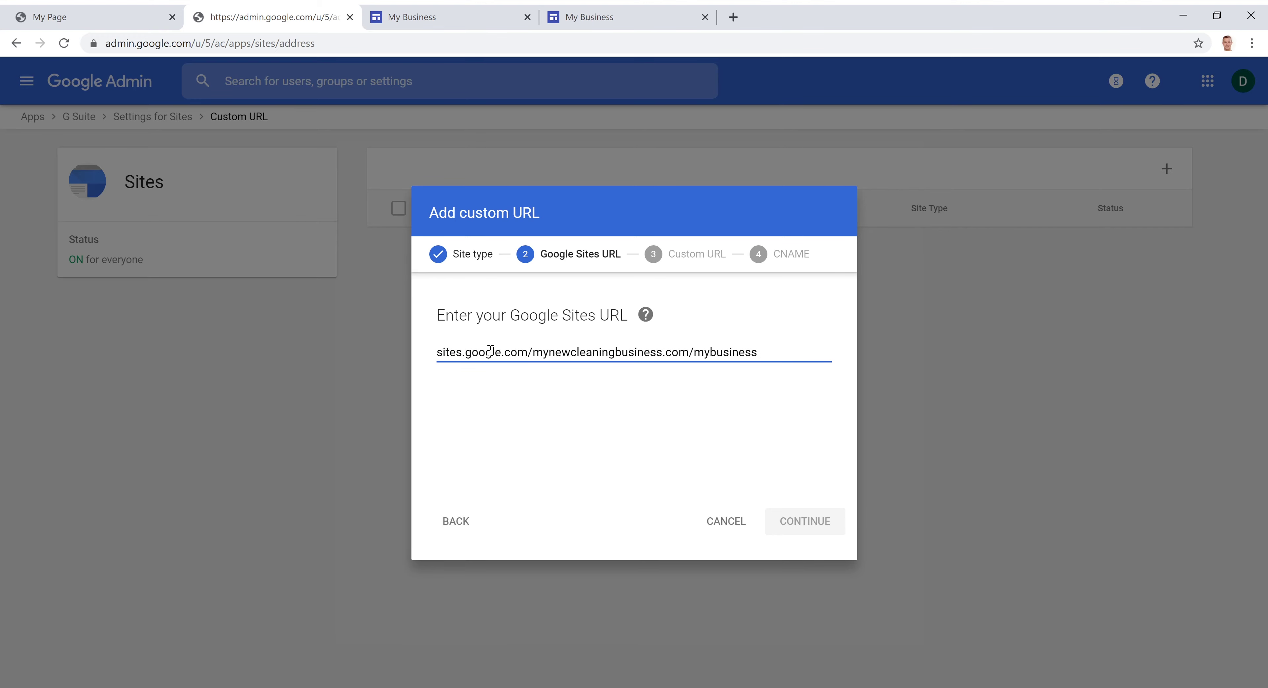
{"action": "left_click", "coordinate": [521, 402]}
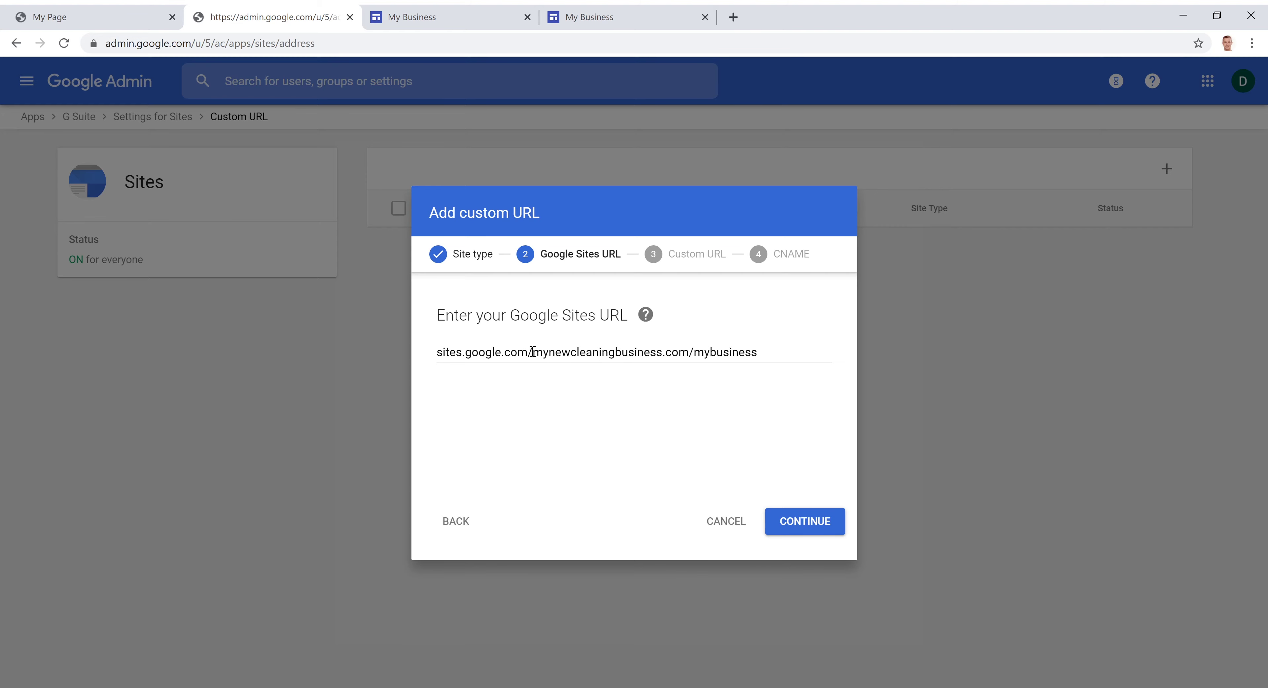
{"action": "left_click_drag", "start_coordinate": [532, 352], "coordinate": [771, 353]}
{"action": "left_click", "coordinate": [741, 406]}
{"action": "left_click", "coordinate": [789, 514]}
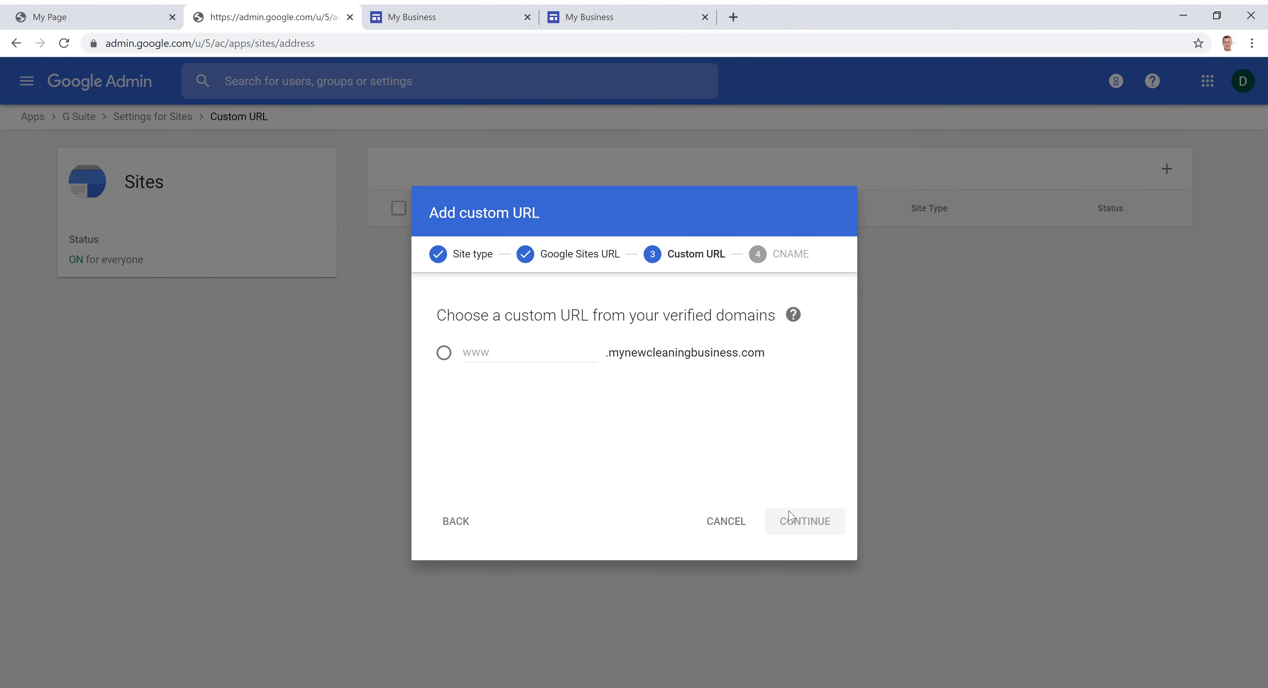
{"action": "left_click", "coordinate": [444, 359]}
{"action": "left_click", "coordinate": [571, 411]}
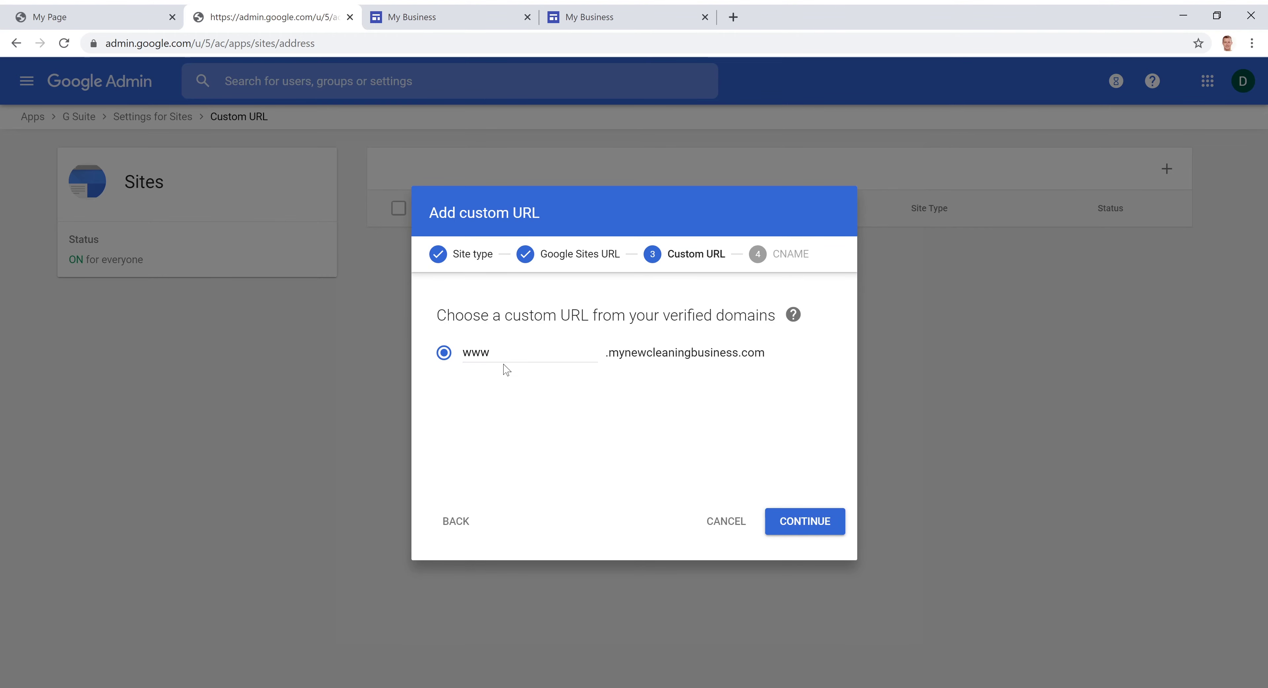
{"action": "left_click_drag", "start_coordinate": [618, 359], "coordinate": [757, 357]}
{"action": "left_click", "coordinate": [808, 524]}
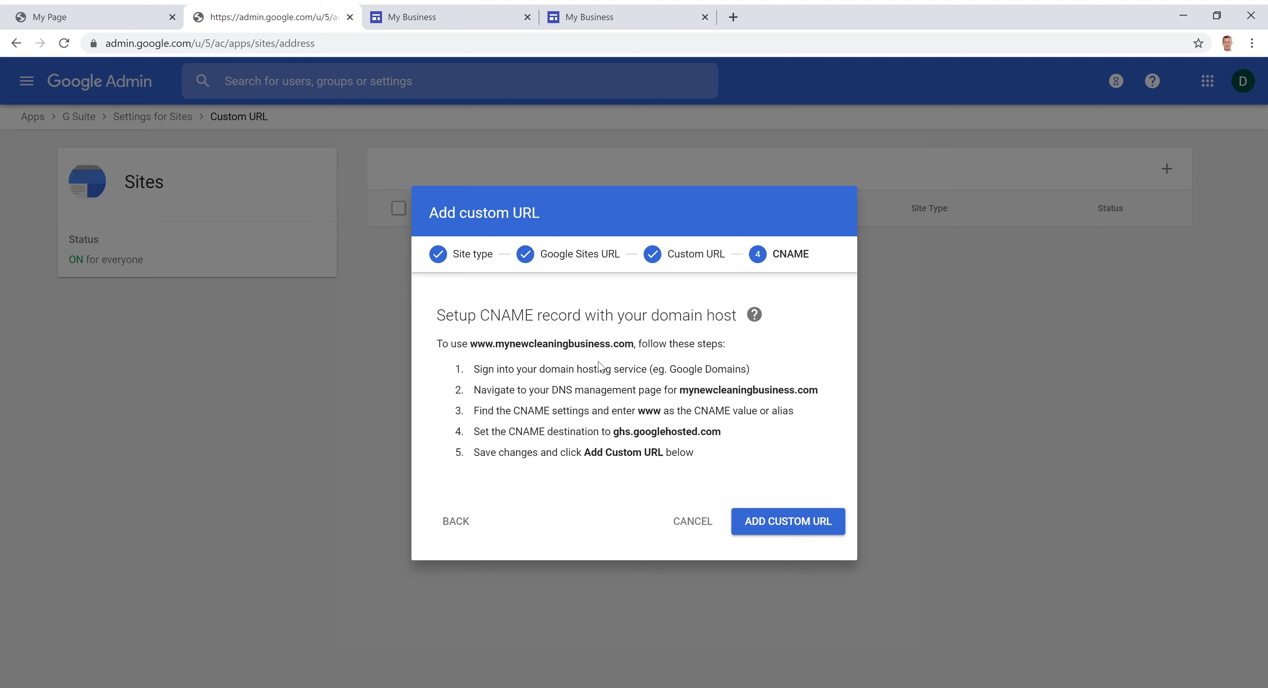
Review the five CNAME setup instructions and add the www custom URL.
{"action": "left_click_drag", "start_coordinate": [468, 314], "coordinate": [650, 320]}
{"action": "left_click_drag", "start_coordinate": [708, 462], "coordinate": [472, 370]}
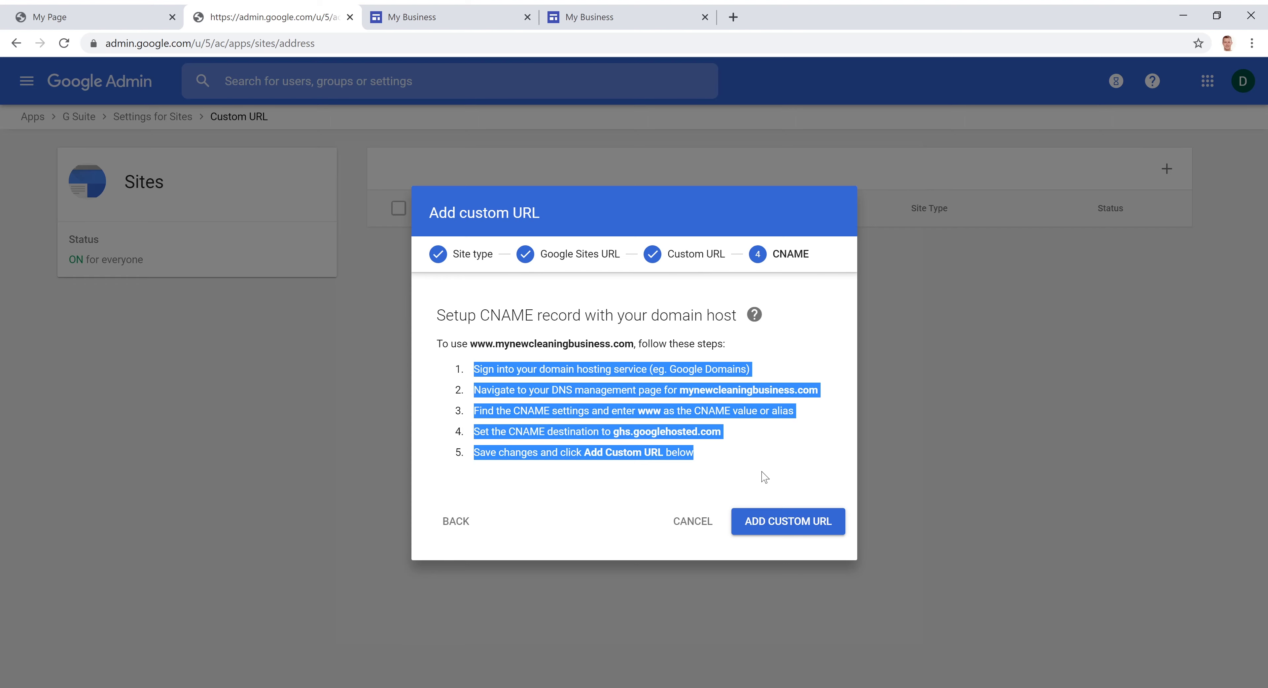
{"action": "left_click", "coordinate": [786, 496]}
{"action": "left_click", "coordinate": [795, 525]}
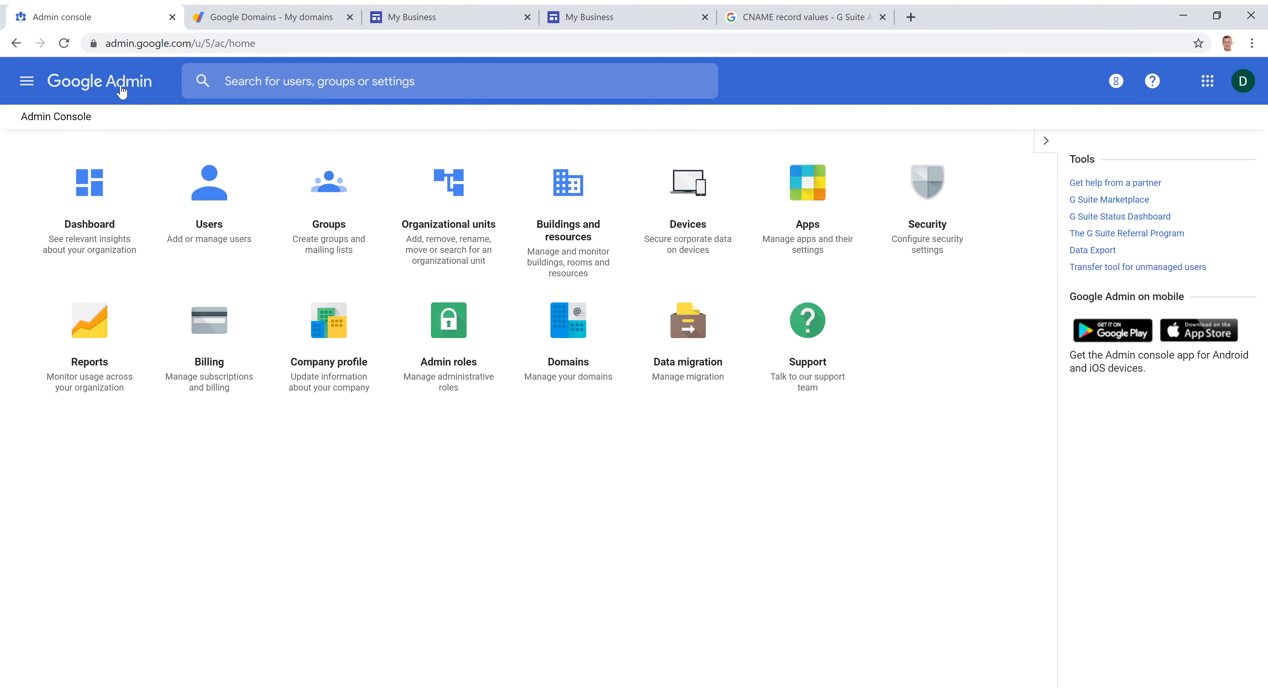
Go through Domains to Manage domains and open mynewcleaningbusiness.com in Google Domains.
{"action": "left_click", "coordinate": [172, 42]}
{"action": "left_click_drag", "start_coordinate": [105, 43], "coordinate": [225, 43]}
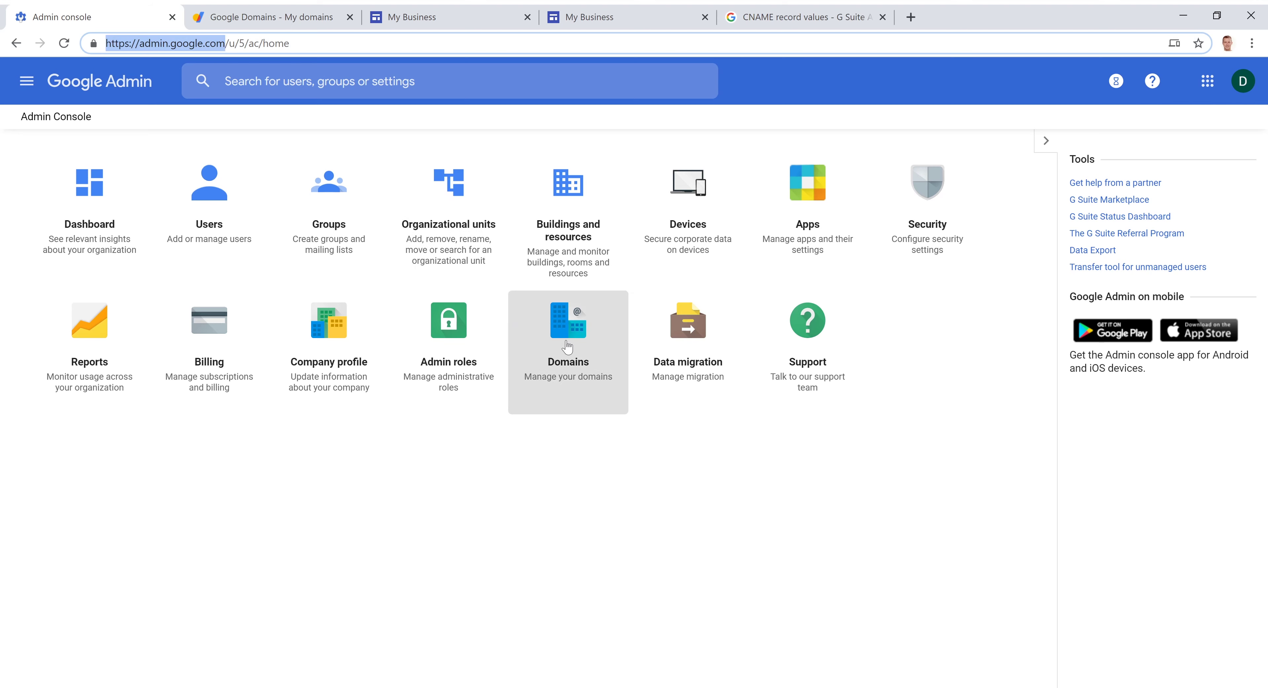
{"action": "left_click", "coordinate": [577, 336]}
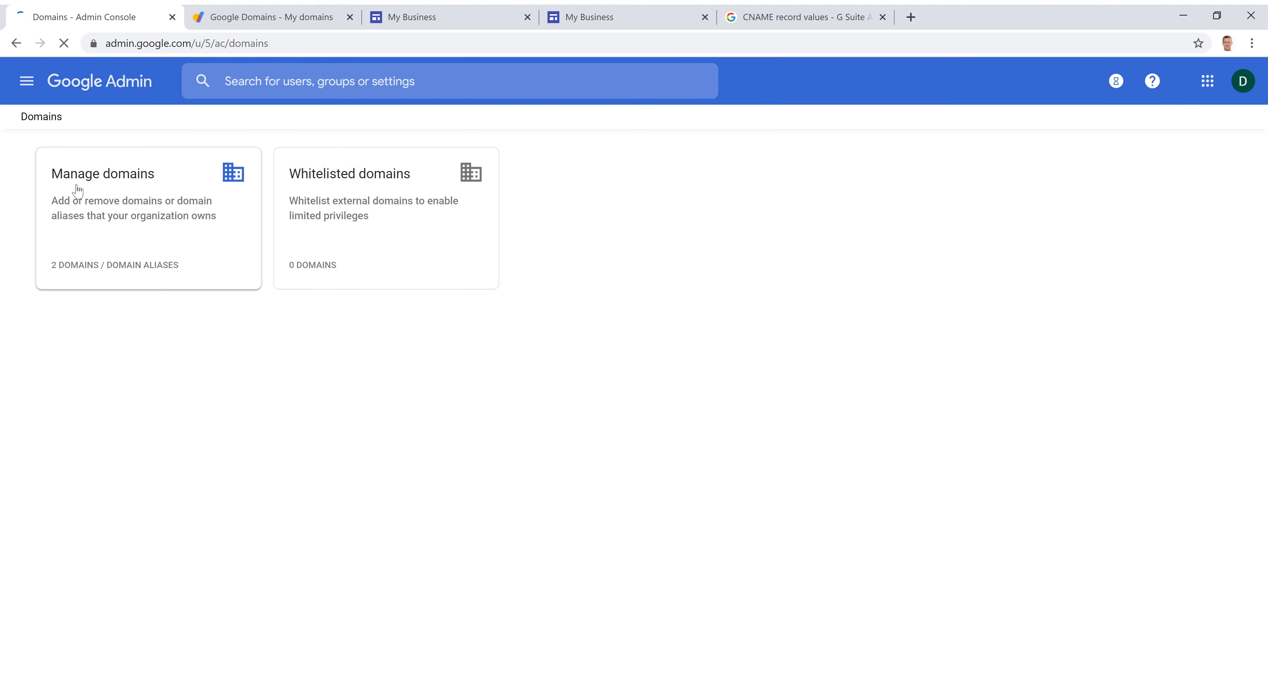
{"action": "left_click", "coordinate": [205, 245]}
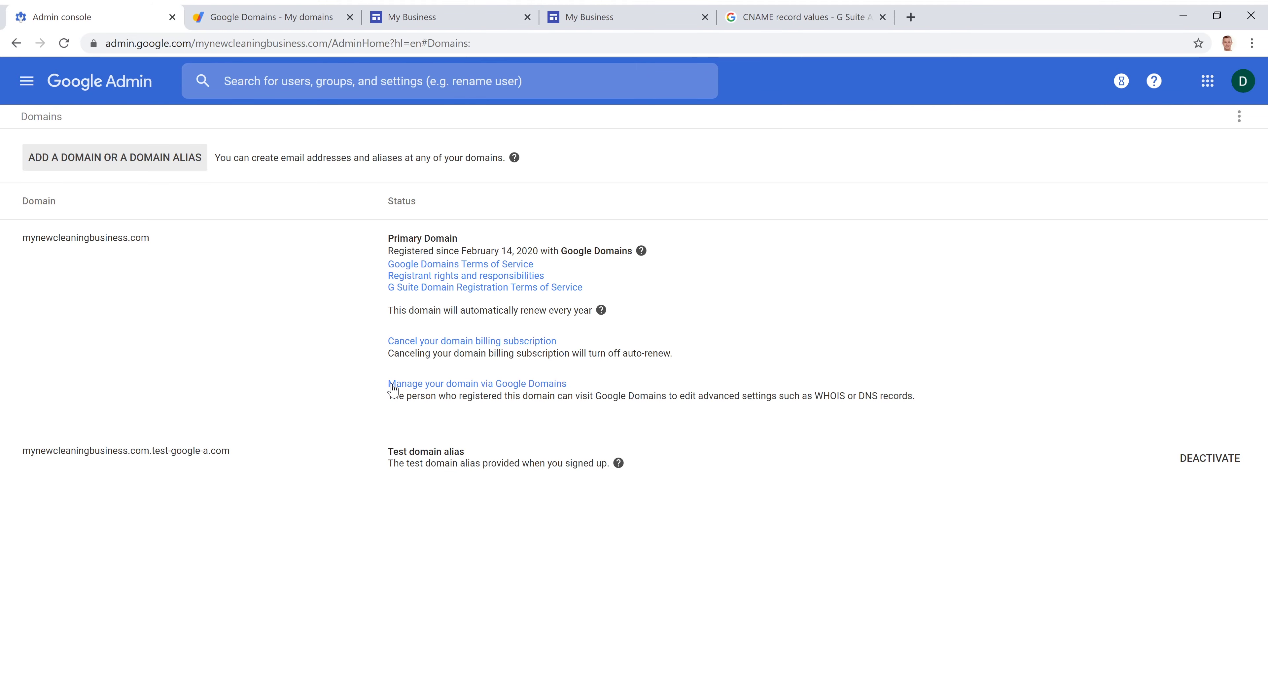
{"action": "left_click", "coordinate": [470, 387]}
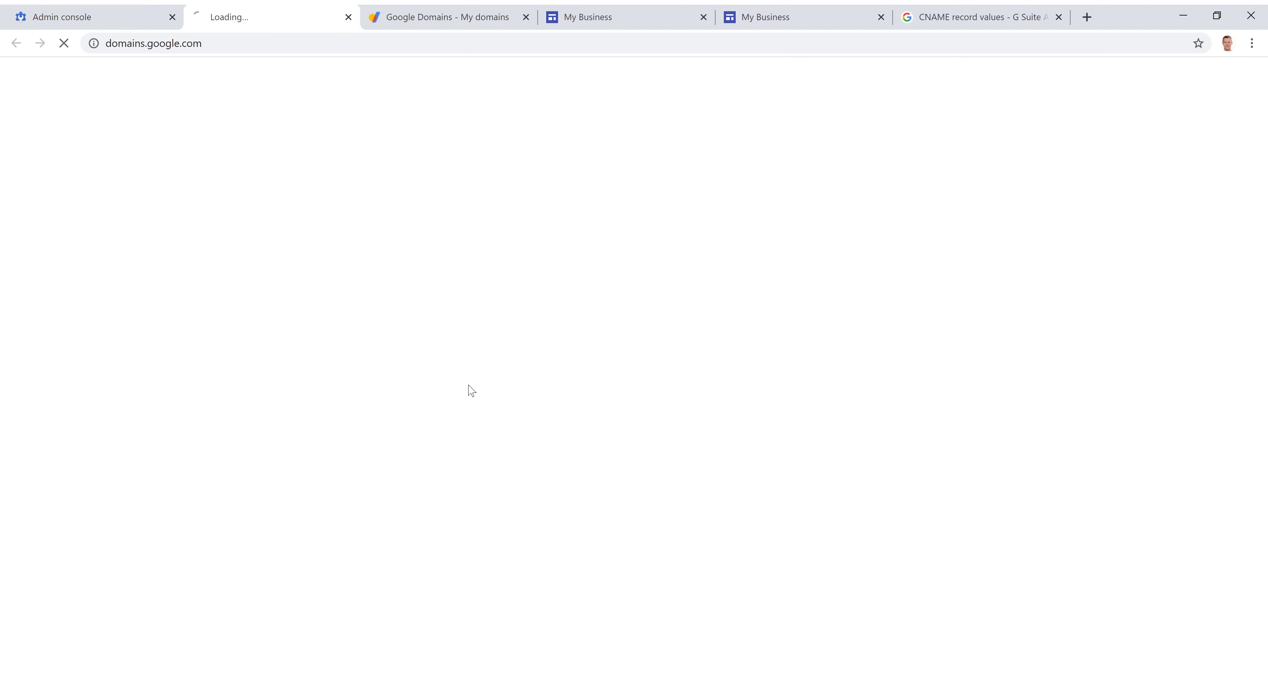
Open mynewcleaningbusiness.com from My domains and go to its DNS settings.
{"action": "left_click_drag", "start_coordinate": [709, 227], "coordinate": [1126, 99]}
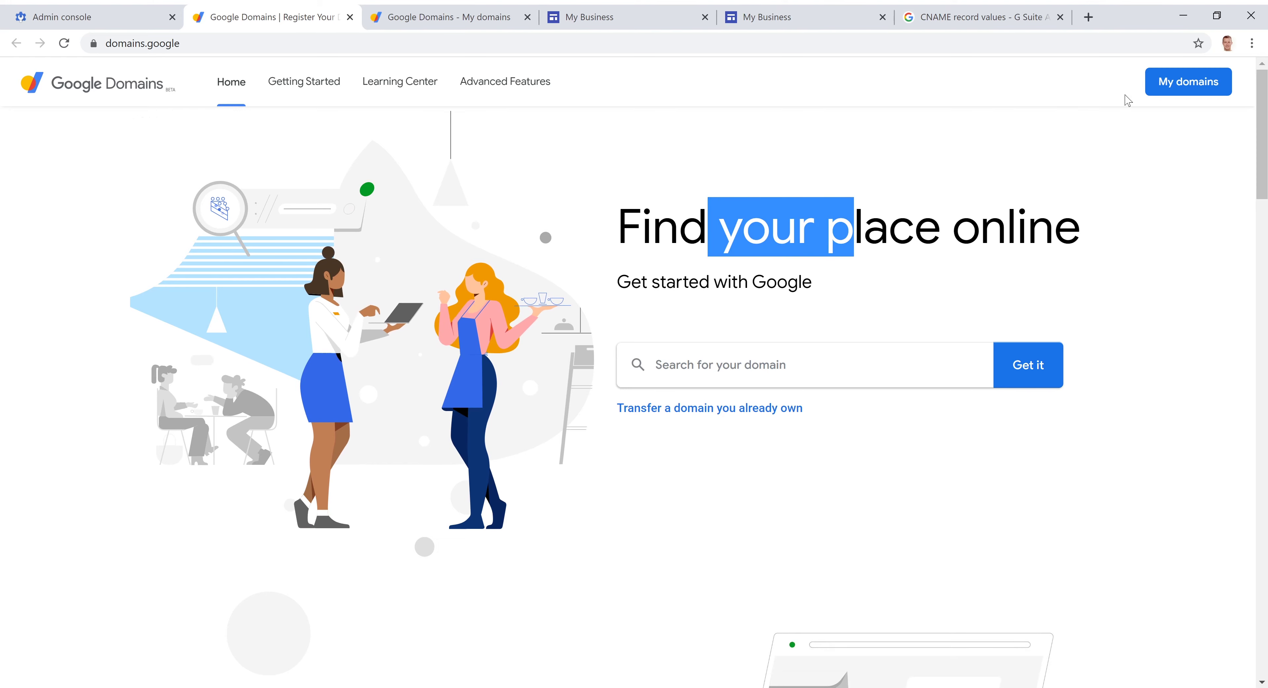
{"action": "left_click", "coordinate": [1174, 89]}
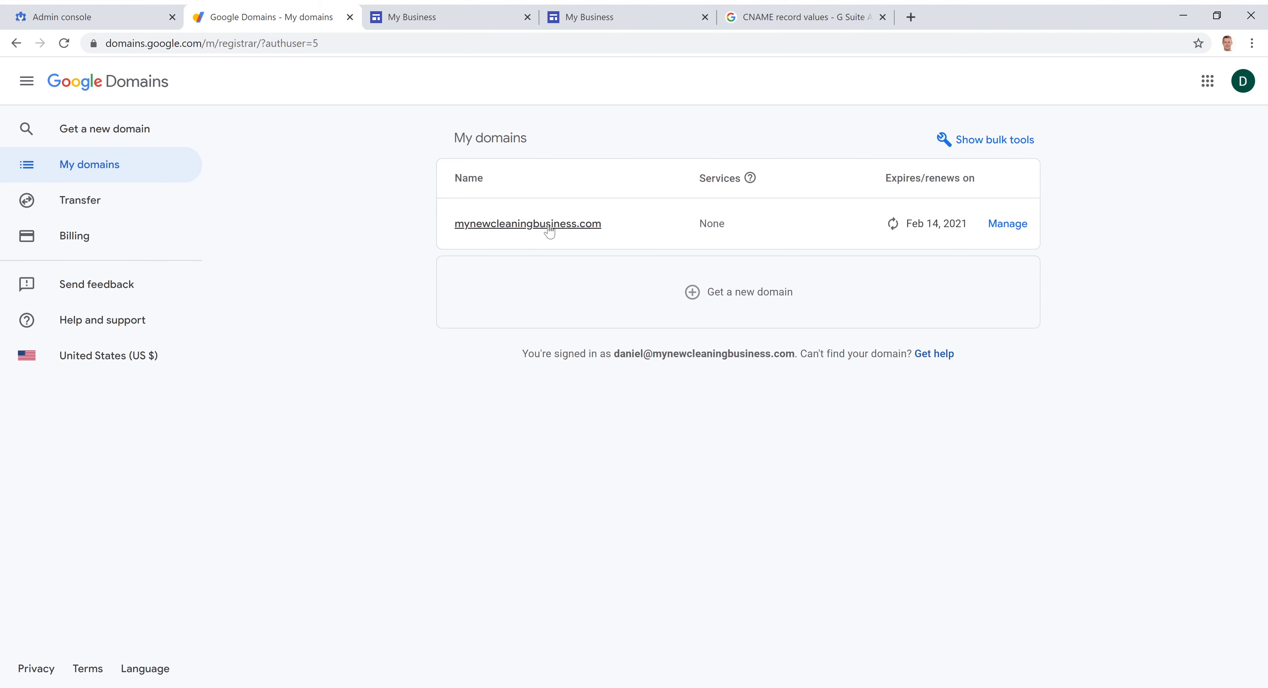
{"action": "left_click", "coordinate": [997, 229]}
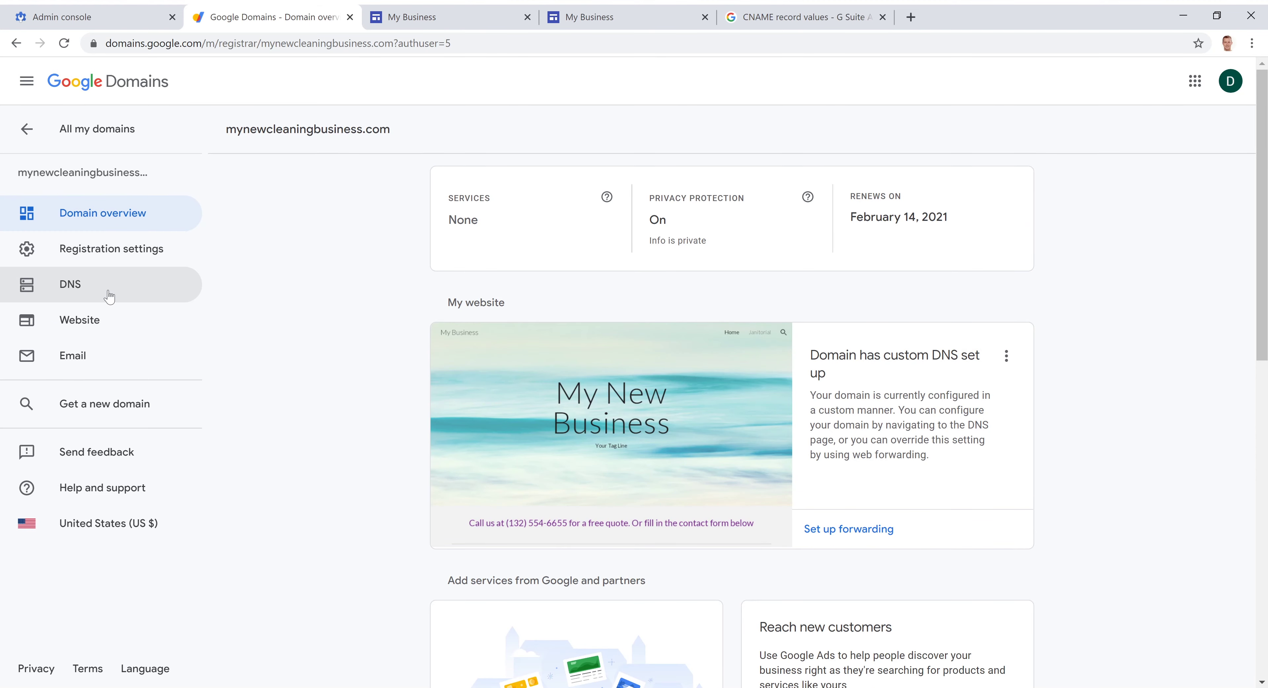
{"action": "left_click", "coordinate": [73, 295]}
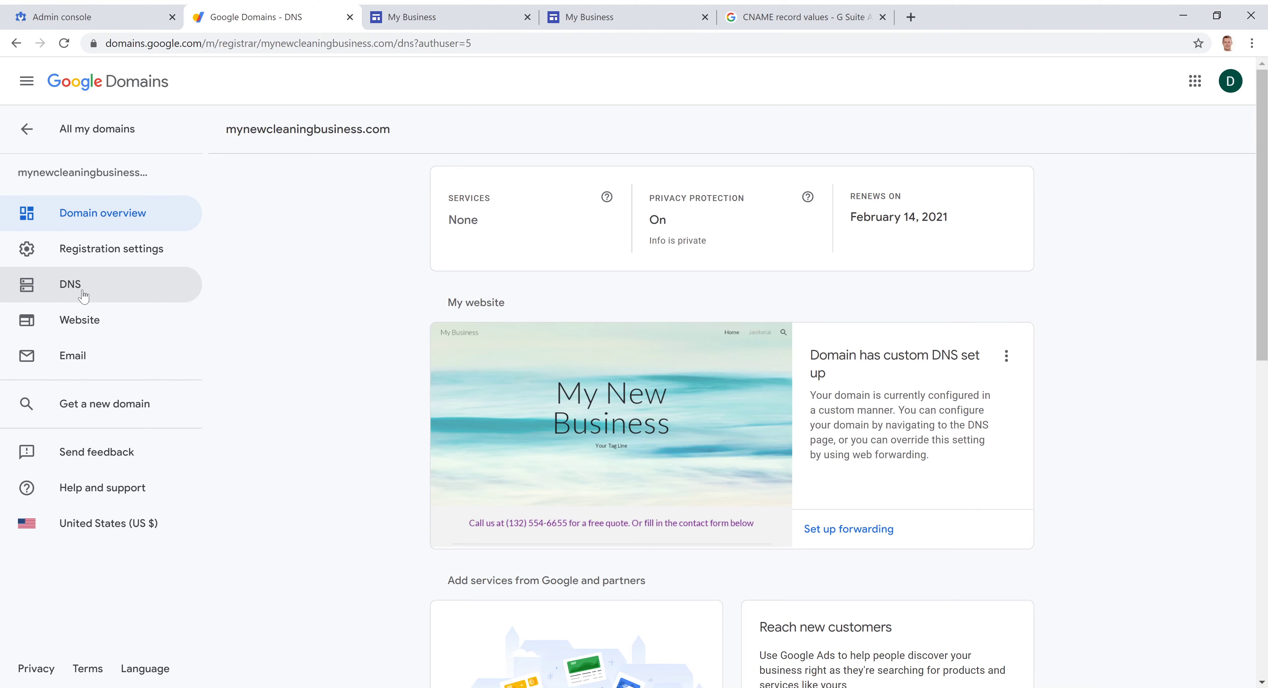
Start a custom resource record with host www, type CNAME and TTL 3600.
{"action": "scroll", "coordinate": [492, 303], "scroll_direction": "down", "scroll_amount": 15}
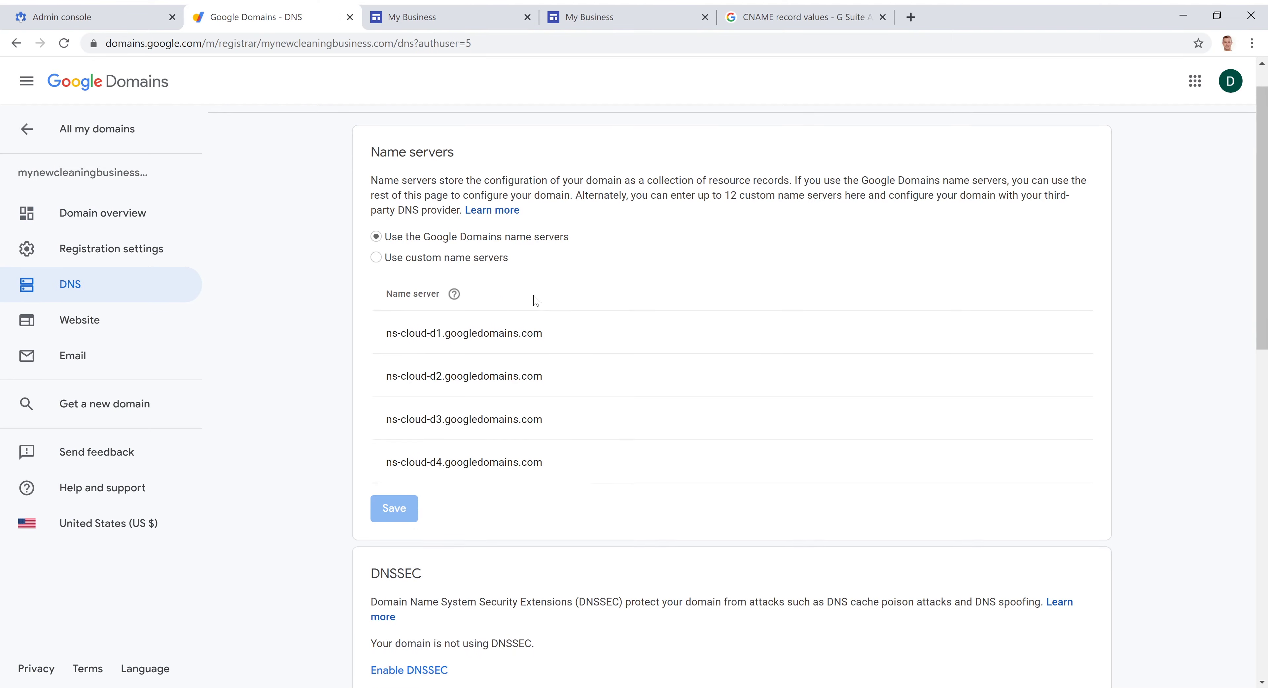
{"action": "scroll", "coordinate": [536, 291], "scroll_direction": "down", "scroll_amount": 2}
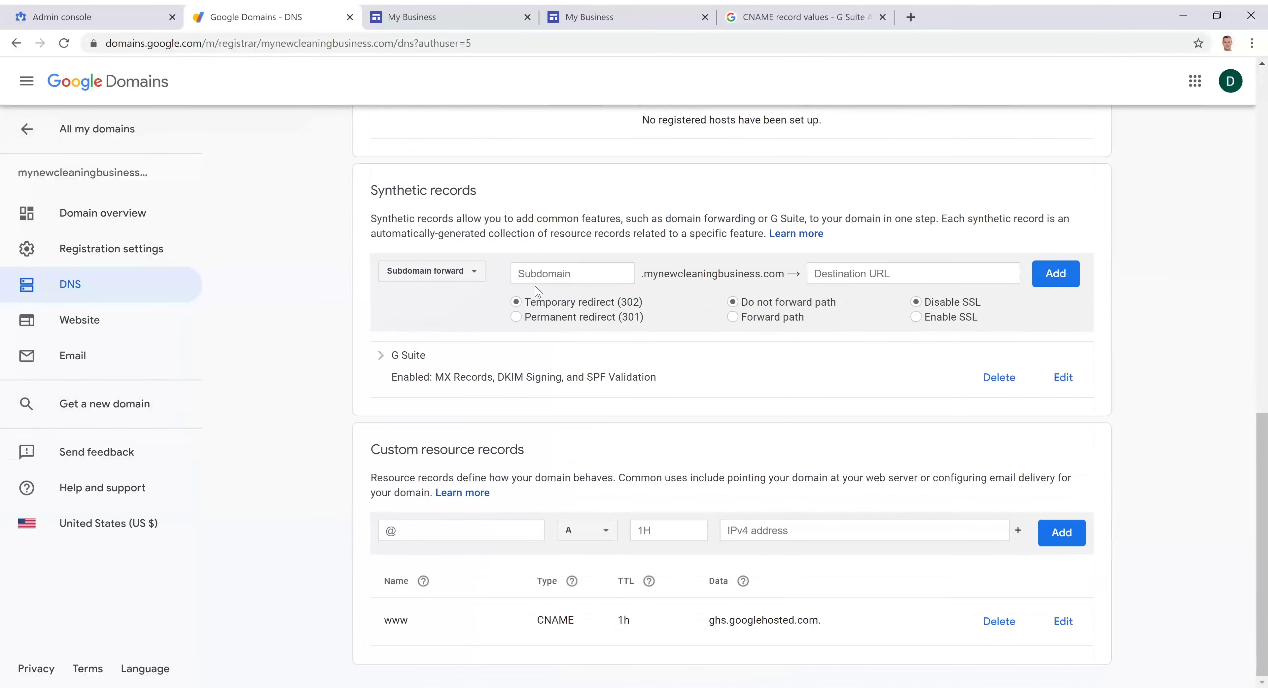
{"action": "left_click_drag", "start_coordinate": [372, 449], "coordinate": [525, 452]}
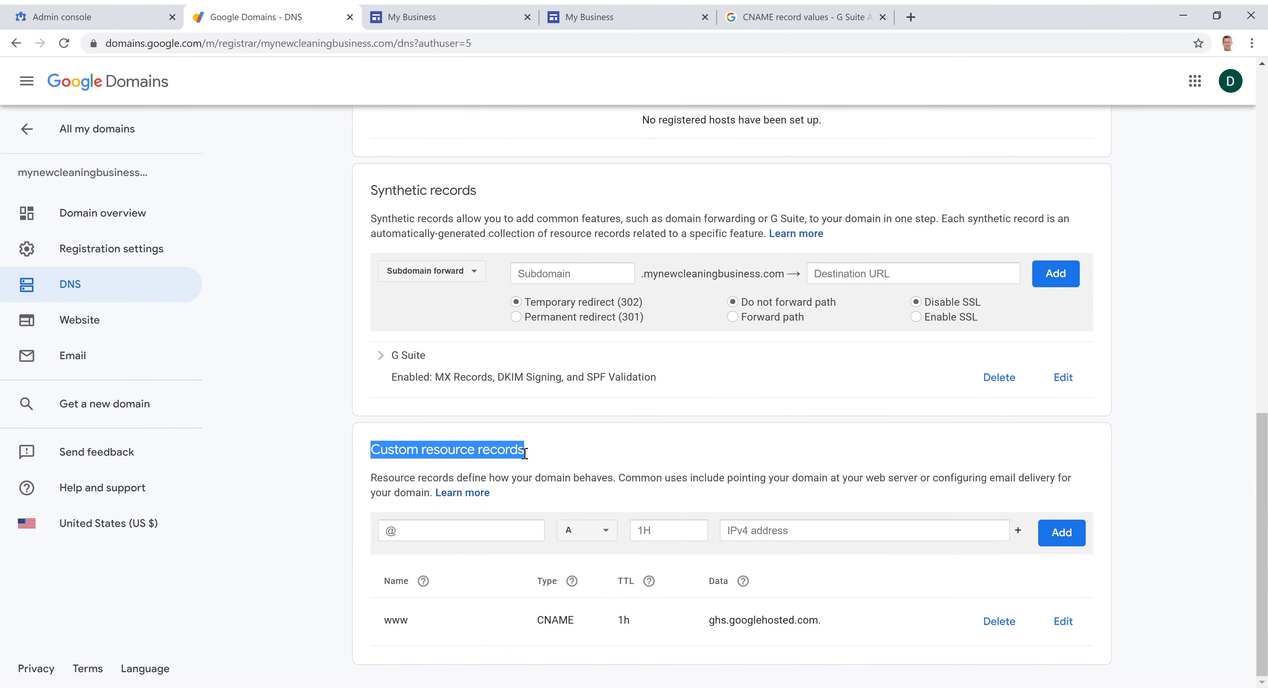
{"action": "left_click", "coordinate": [401, 530]}
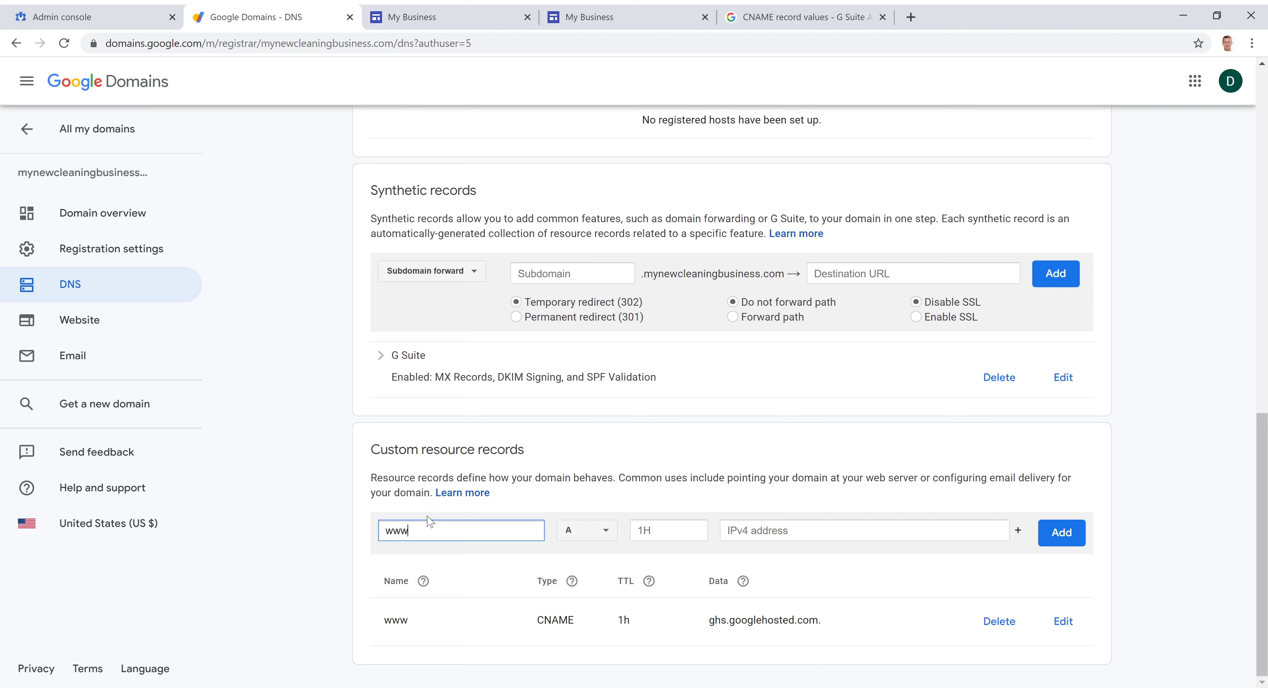
{"action": "left_click", "coordinate": [588, 533]}
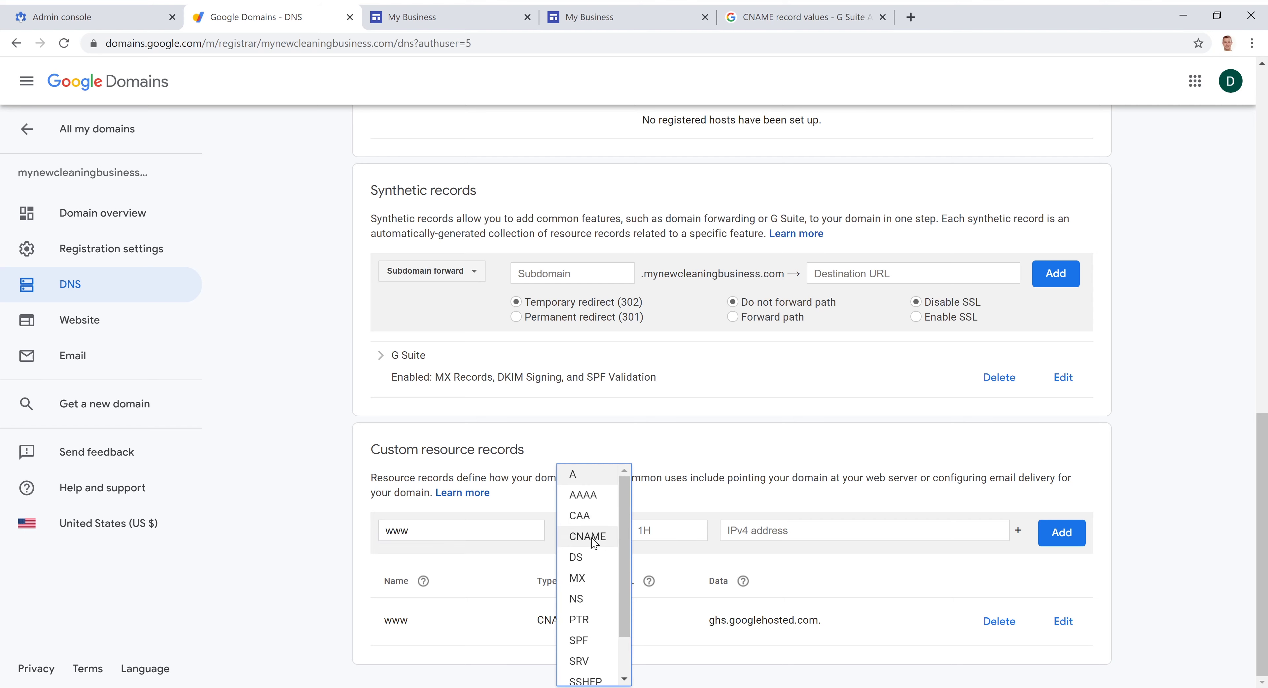
{"action": "left_click", "coordinate": [592, 536]}
{"action": "left_click", "coordinate": [659, 530]}
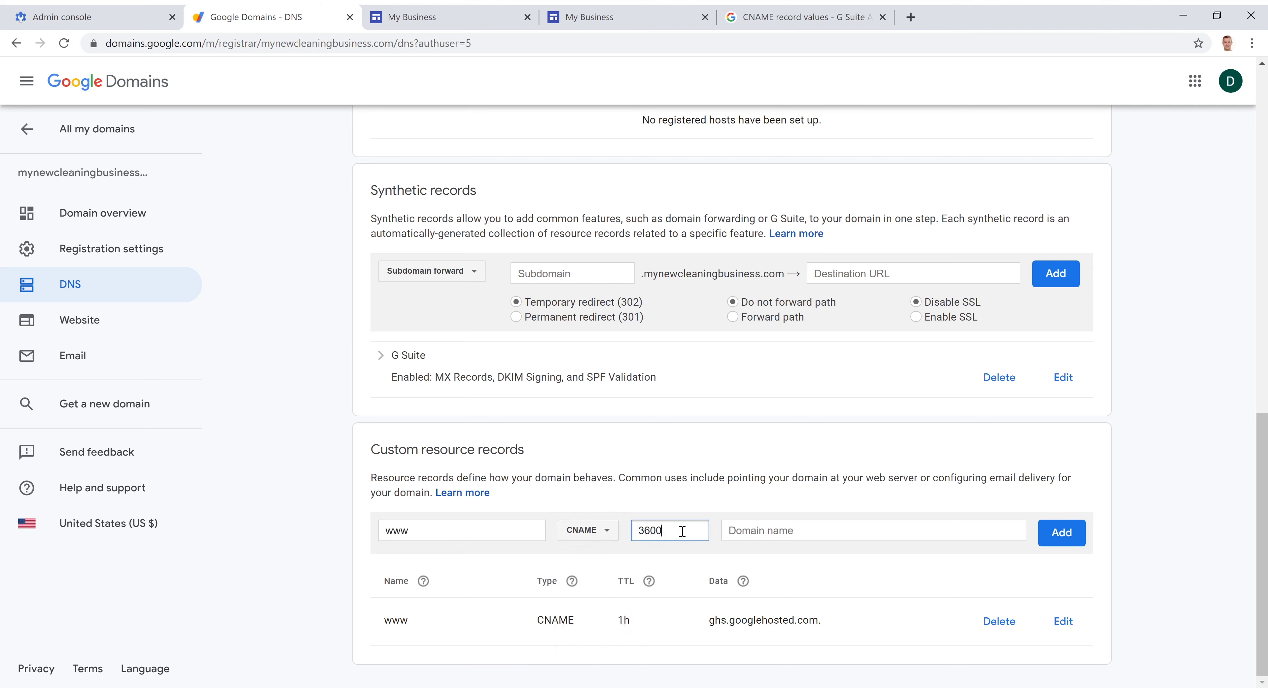
{"action": "left_click", "coordinate": [753, 530]}
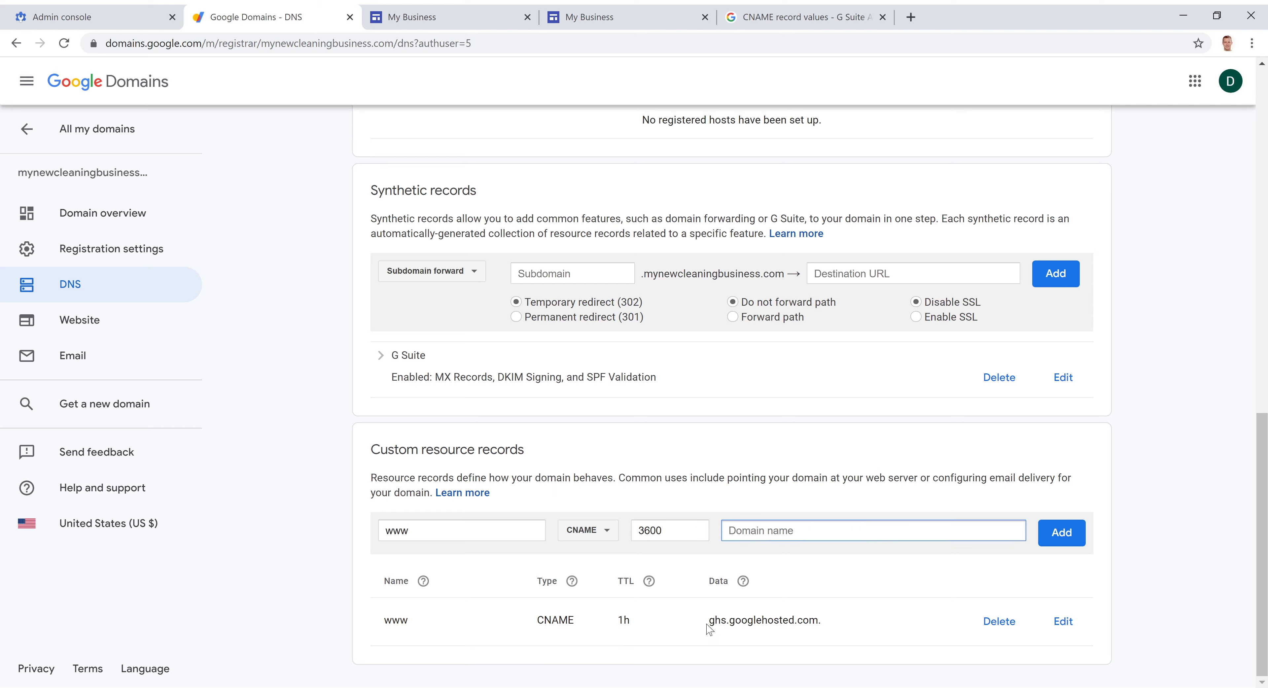
Point the record to ghs.googlehosted.com and add it, which conflicts with the existing www CNAME.
{"action": "left_click_drag", "start_coordinate": [711, 630], "coordinate": [818, 632]}
{"action": "key", "text": "ctrl+c"}
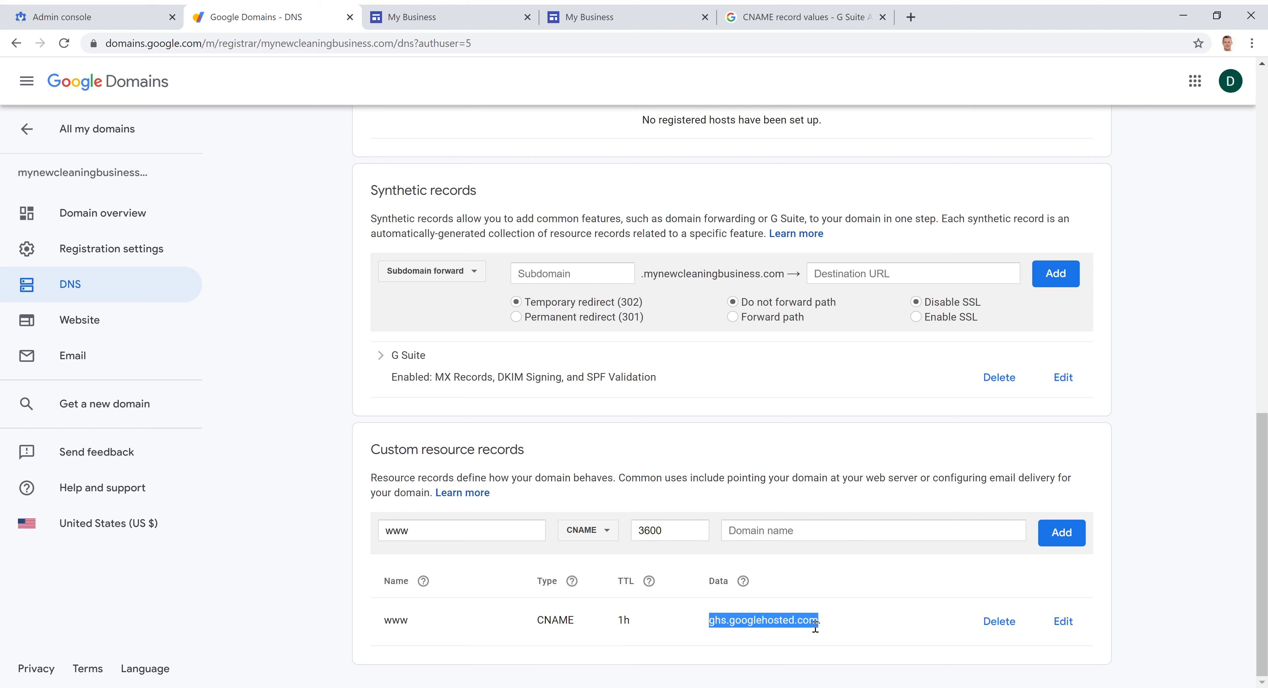
{"action": "left_click", "coordinate": [807, 526]}
{"action": "key", "text": "ctrl+v"}
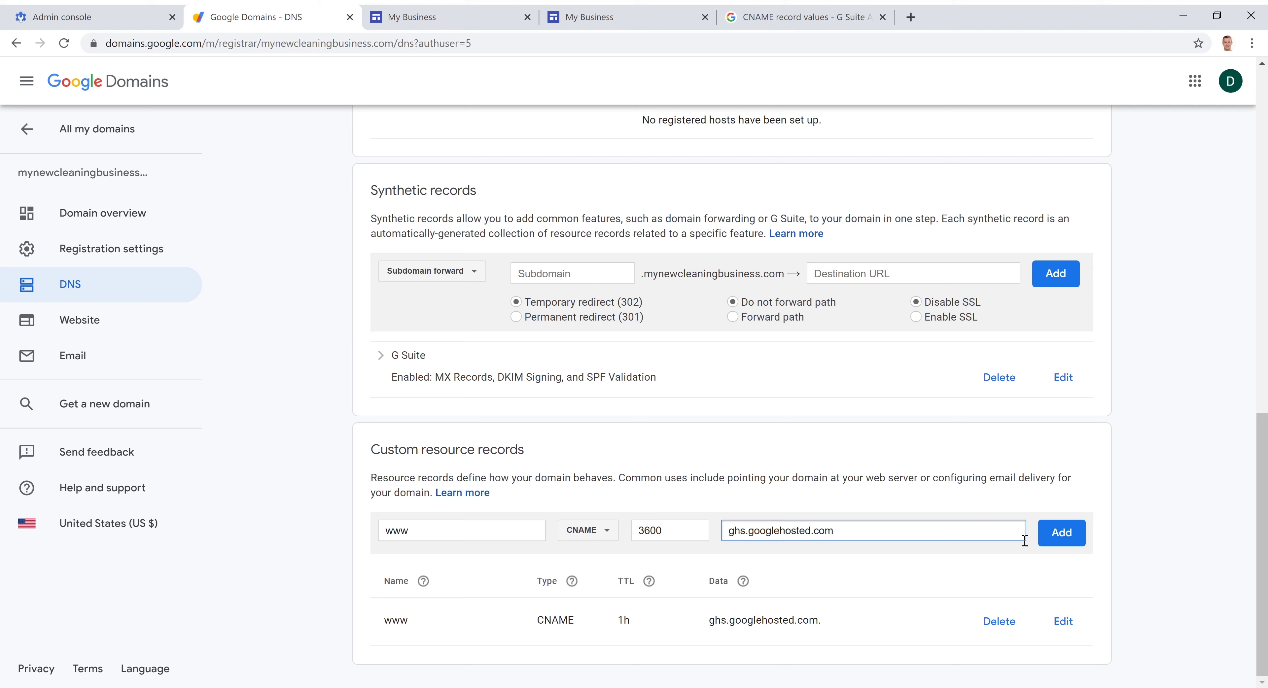
{"action": "left_click", "coordinate": [1059, 533]}
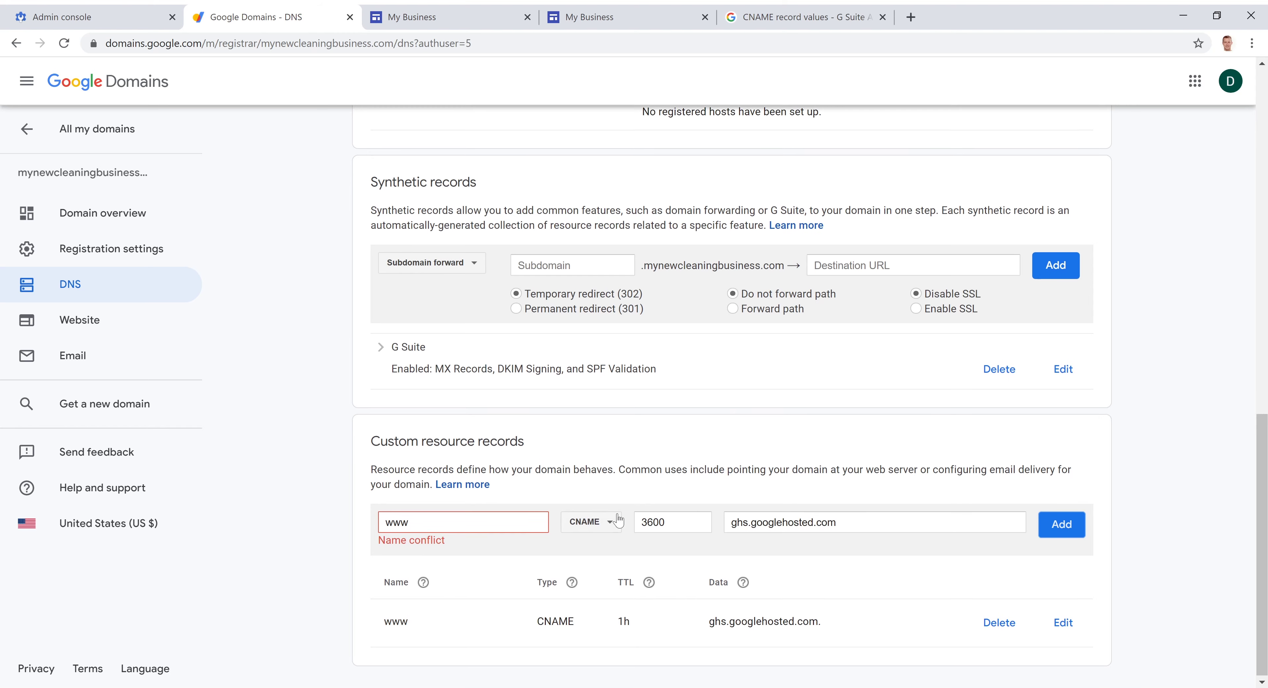
{"action": "left_click_drag", "start_coordinate": [385, 620], "coordinate": [854, 629]}
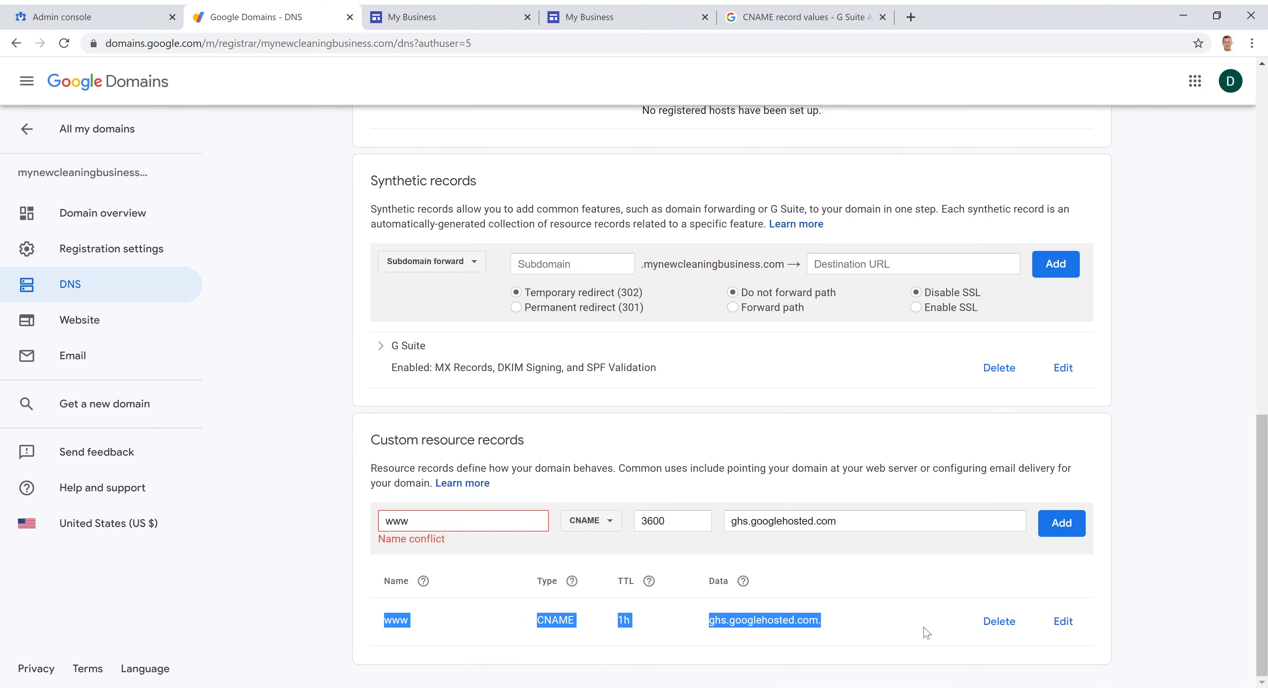
{"action": "left_click", "coordinate": [391, 614]}
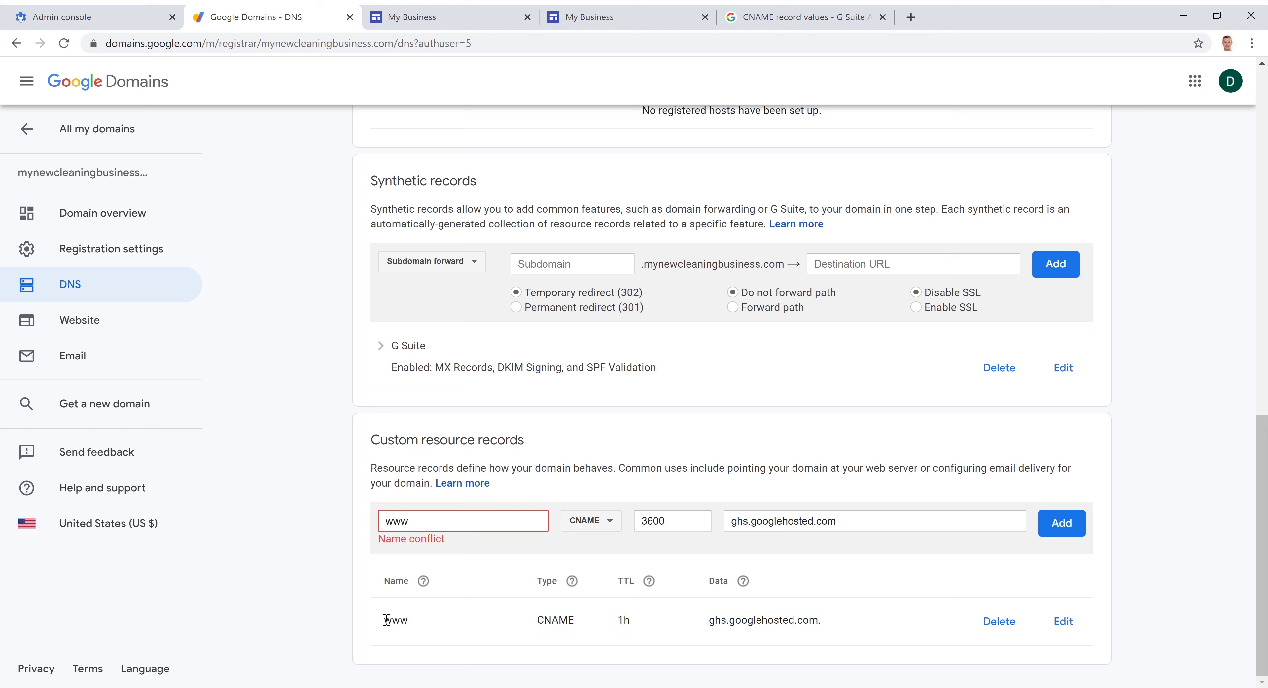